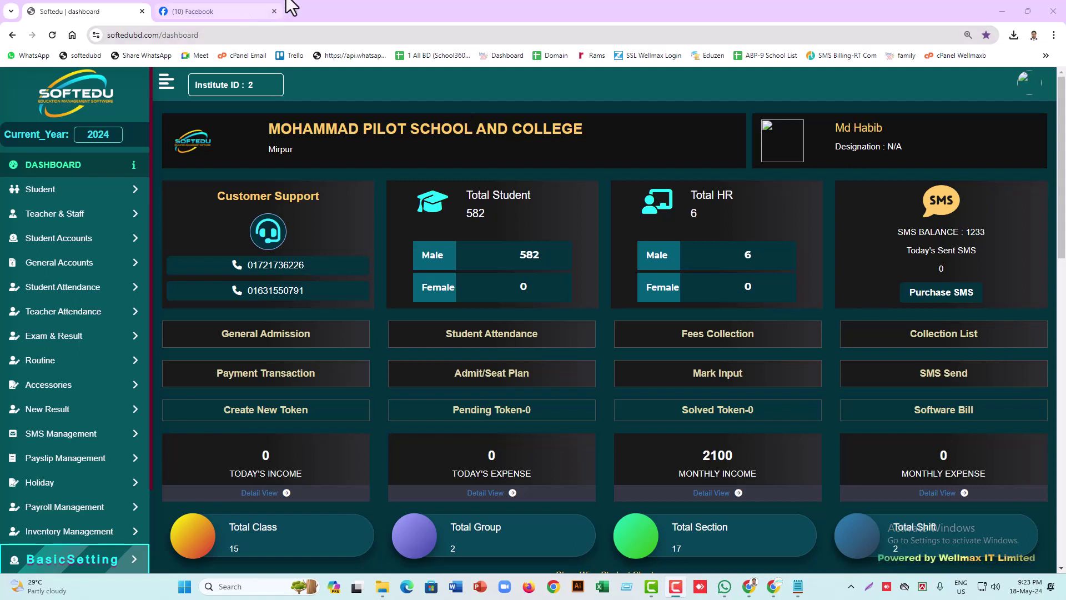
# Open the fee head setup page in the Student Accounts settings and view the fee head names
pyautogui.moveTo(276, 11)
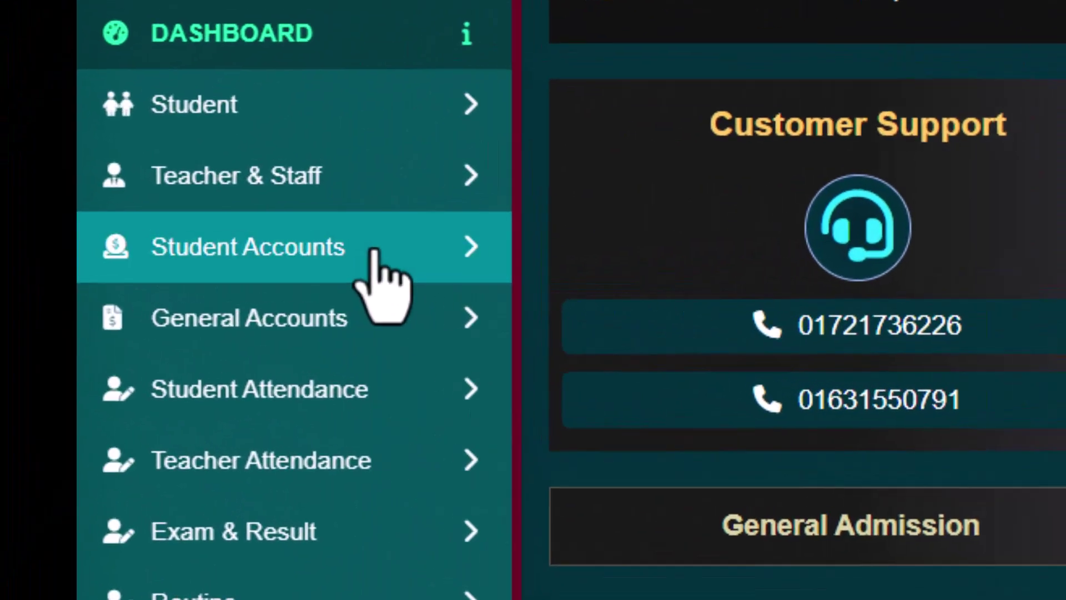
pyautogui.click(392, 252)
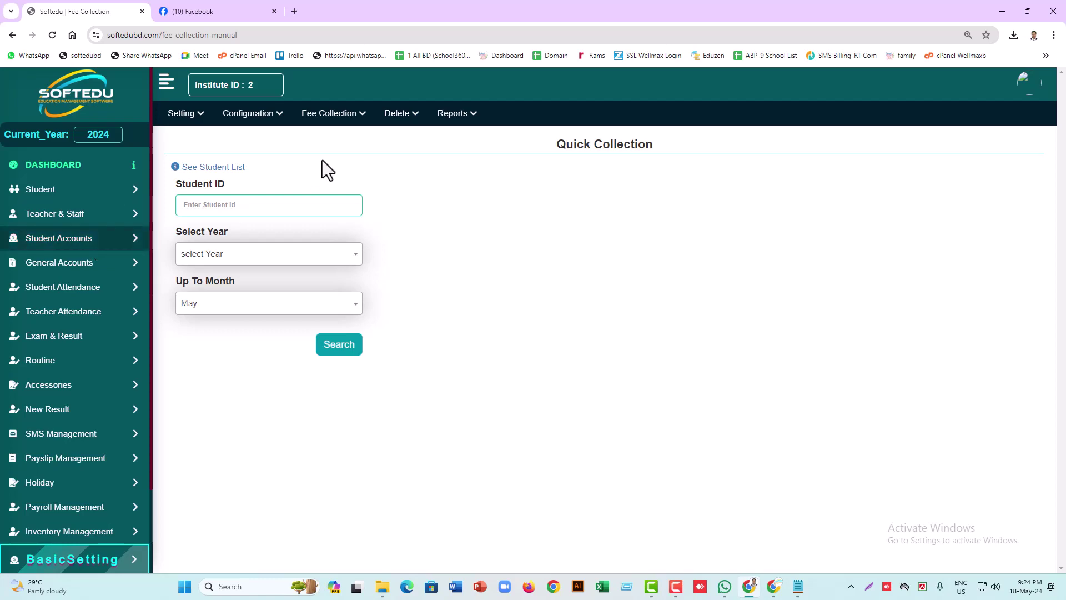
pyautogui.click(202, 117)
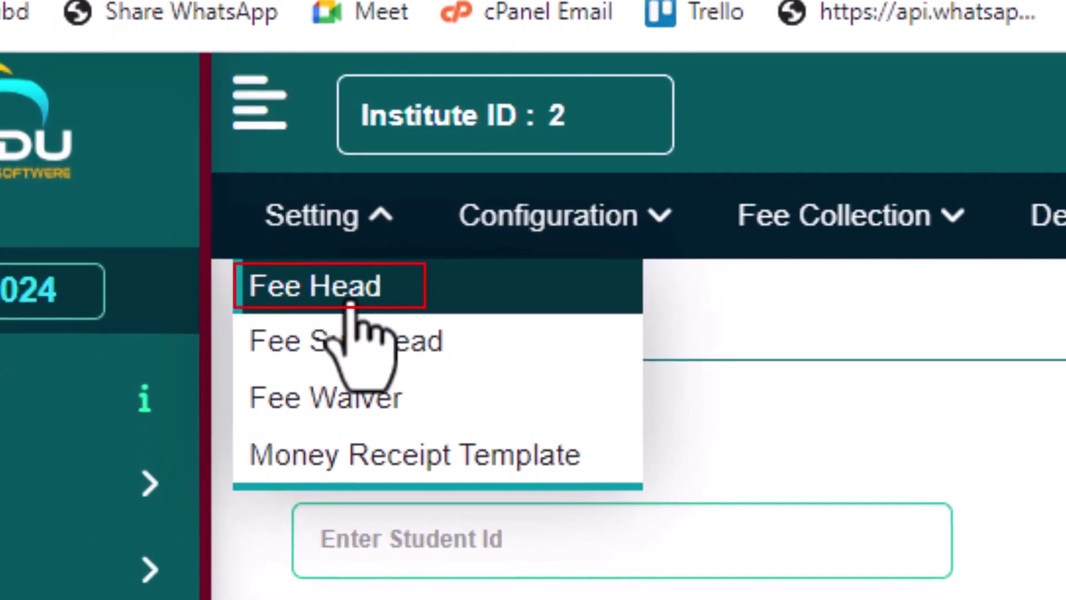
pyautogui.click(350, 302)
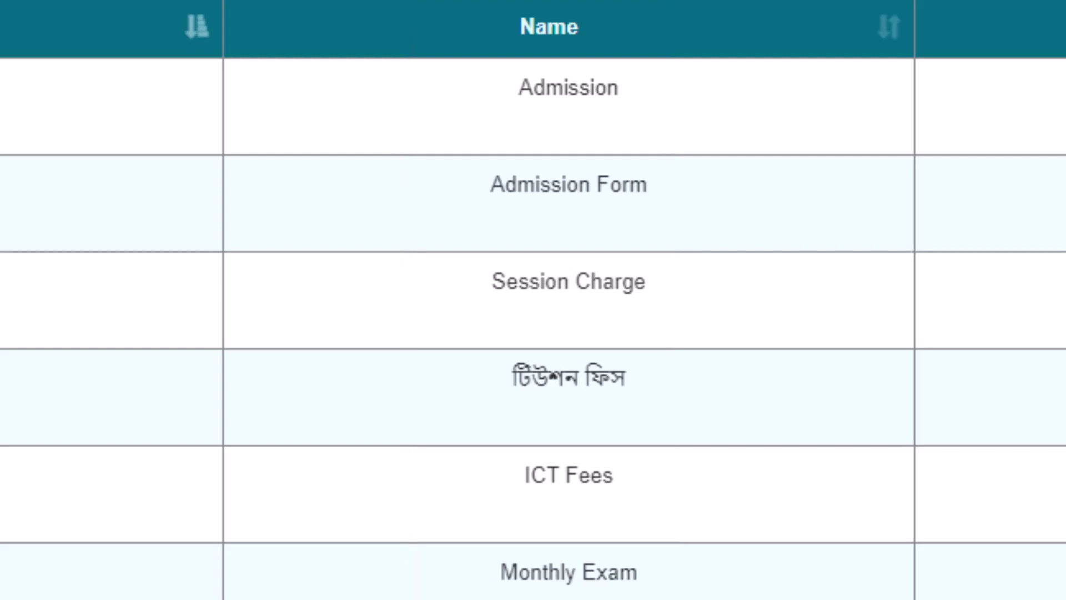
pyautogui.moveTo(171, 75)
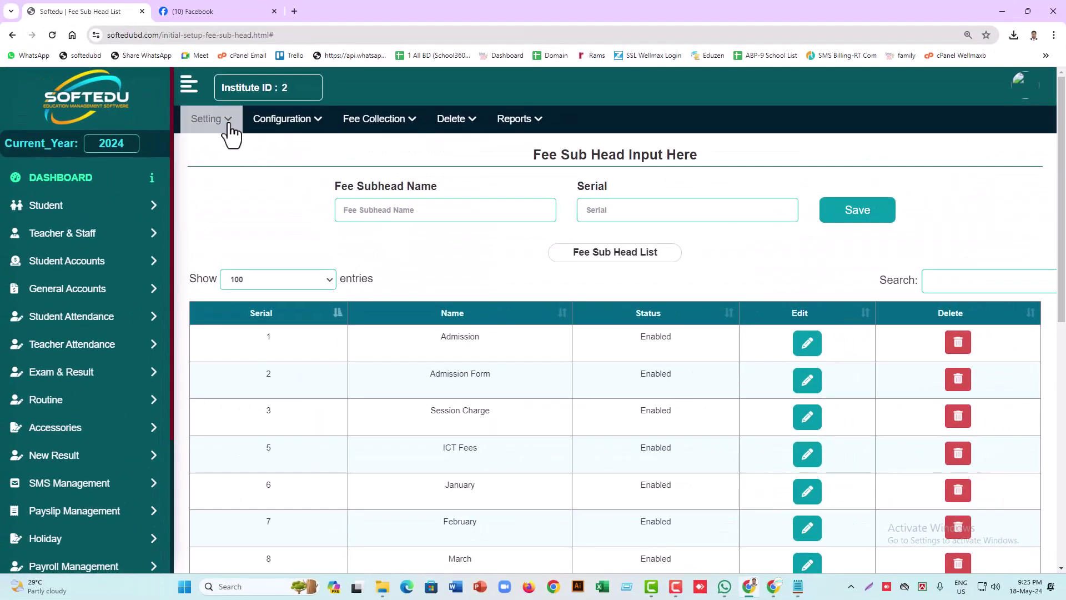
# Examine the fee sub head form and the monthly sub heads from January through December in its list
pyautogui.click(228, 128)
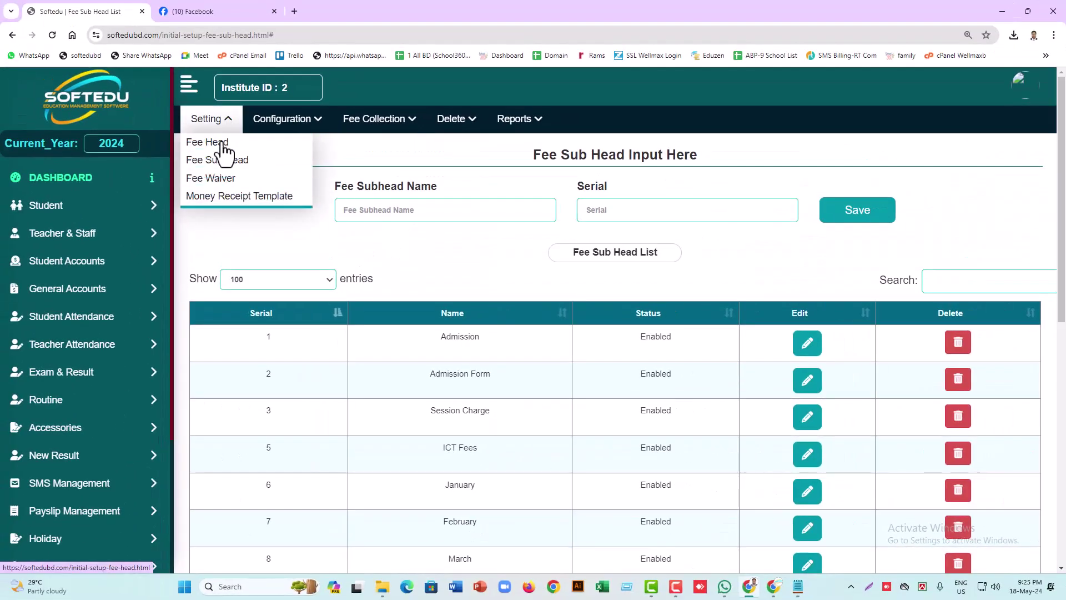
pyautogui.click(350, 211)
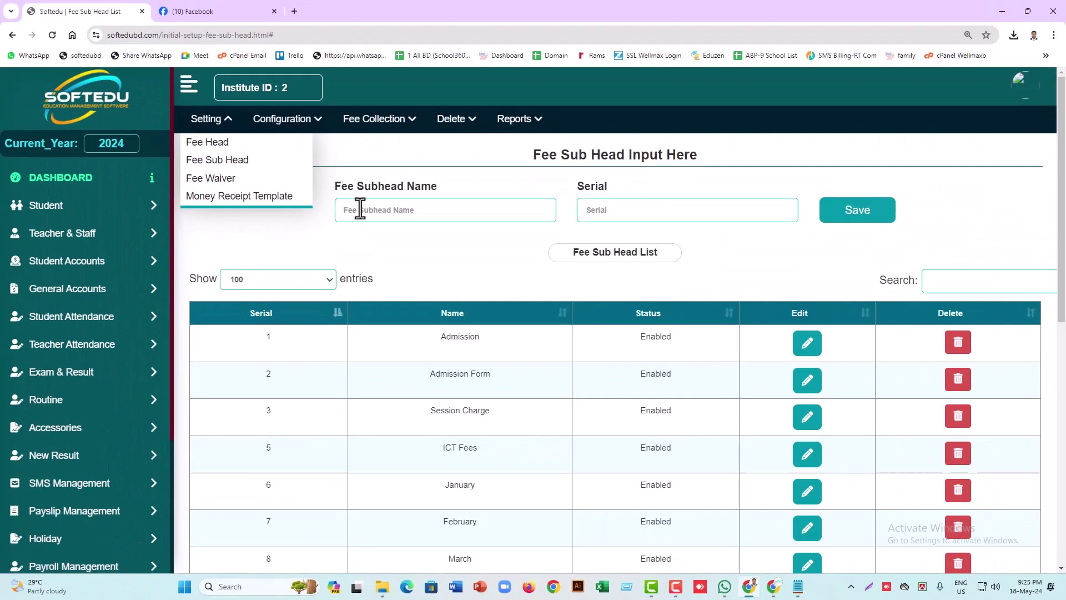
pyautogui.click(360, 208)
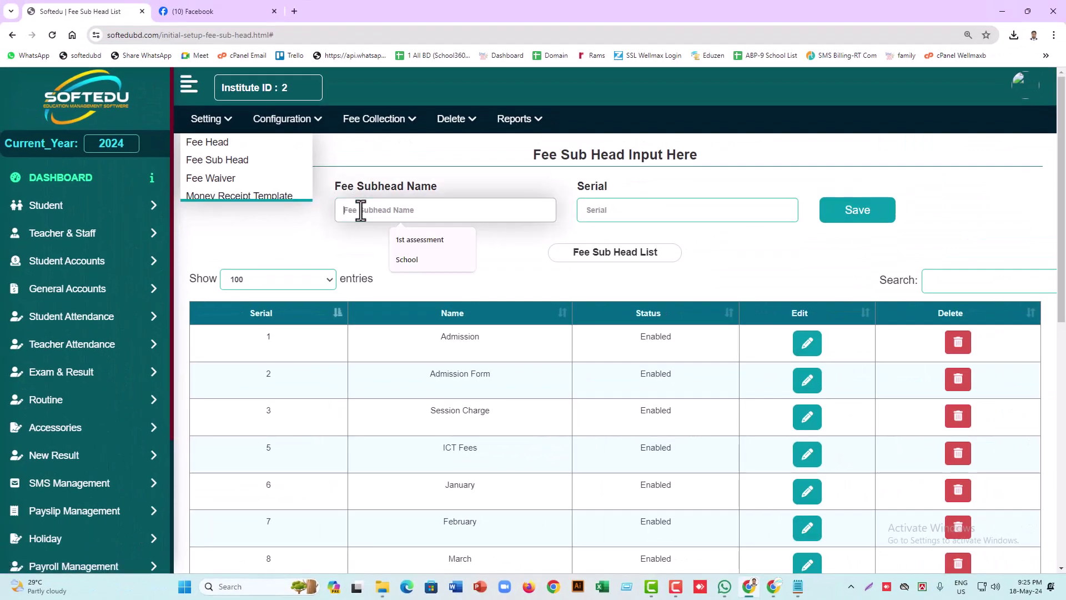
pyautogui.scroll(-2, 406, 287)
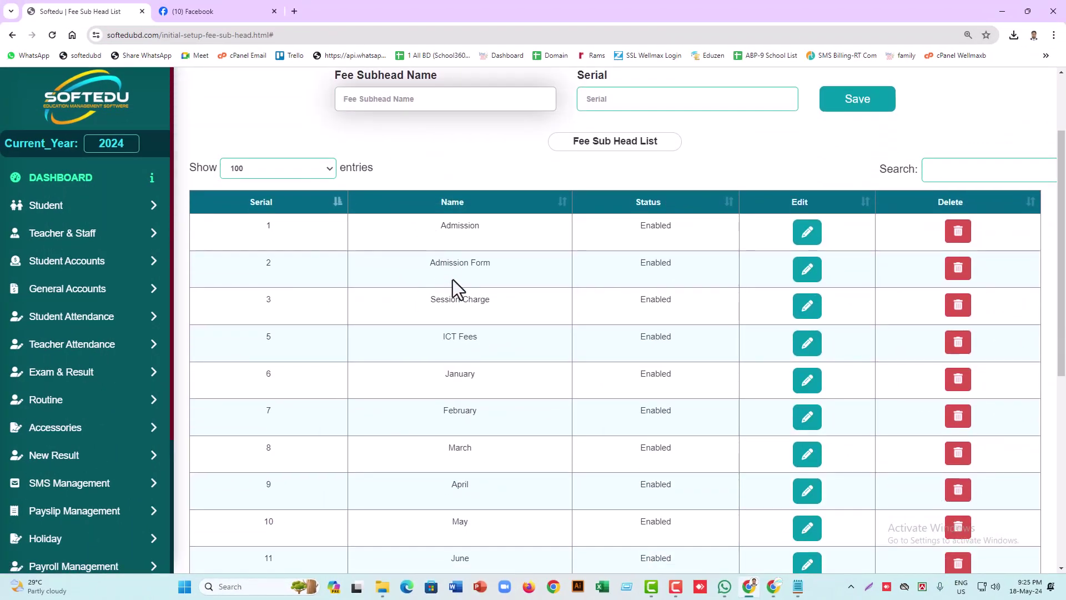
pyautogui.scroll(-2, 472, 361)
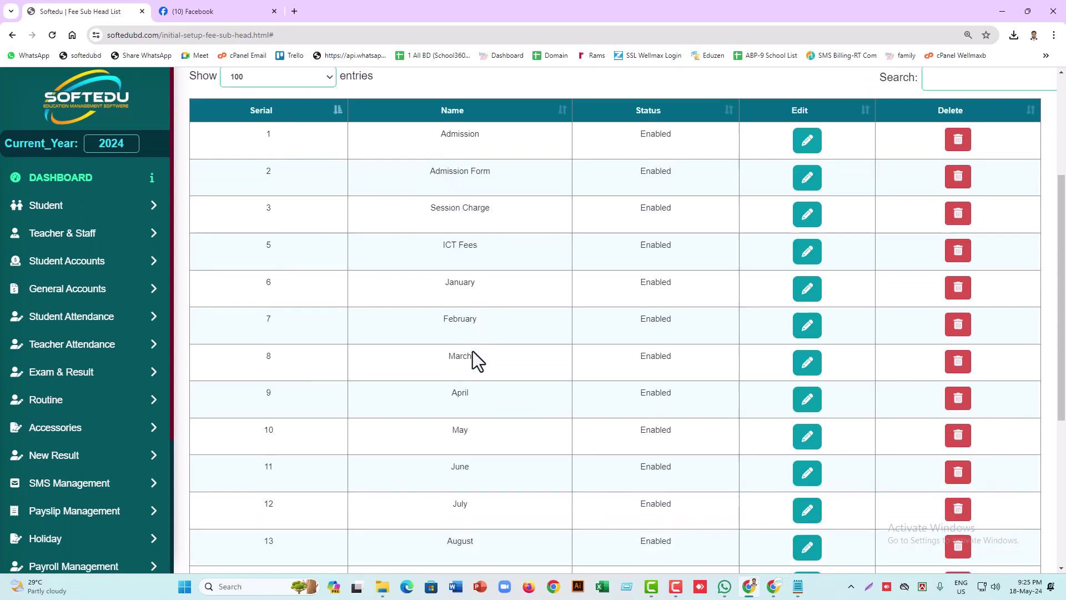
pyautogui.scroll(-1, 445, 310)
pyautogui.moveTo(435, 223); pyautogui.dragTo(499, 215)
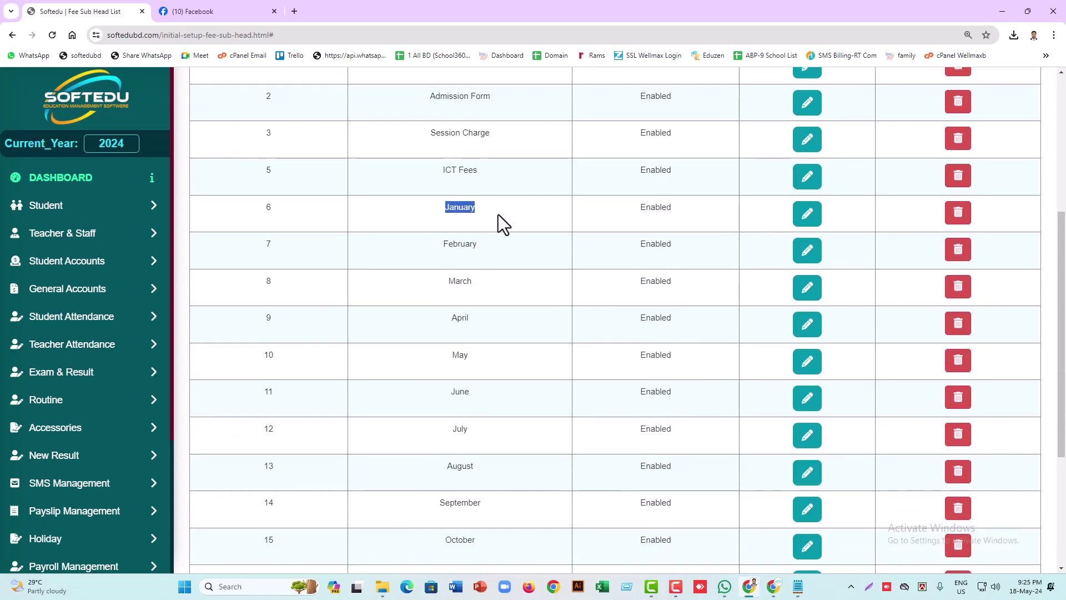
pyautogui.doubleClick(447, 245)
pyautogui.doubleClick(456, 285)
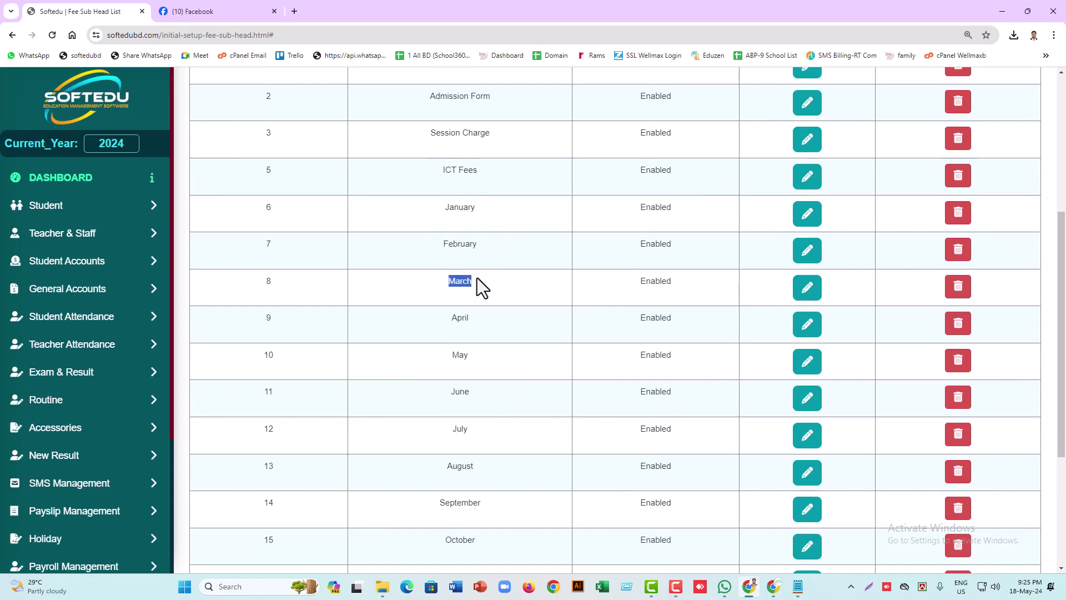
pyautogui.scroll(-4, 478, 278)
pyautogui.moveTo(432, 408); pyautogui.dragTo(530, 398)
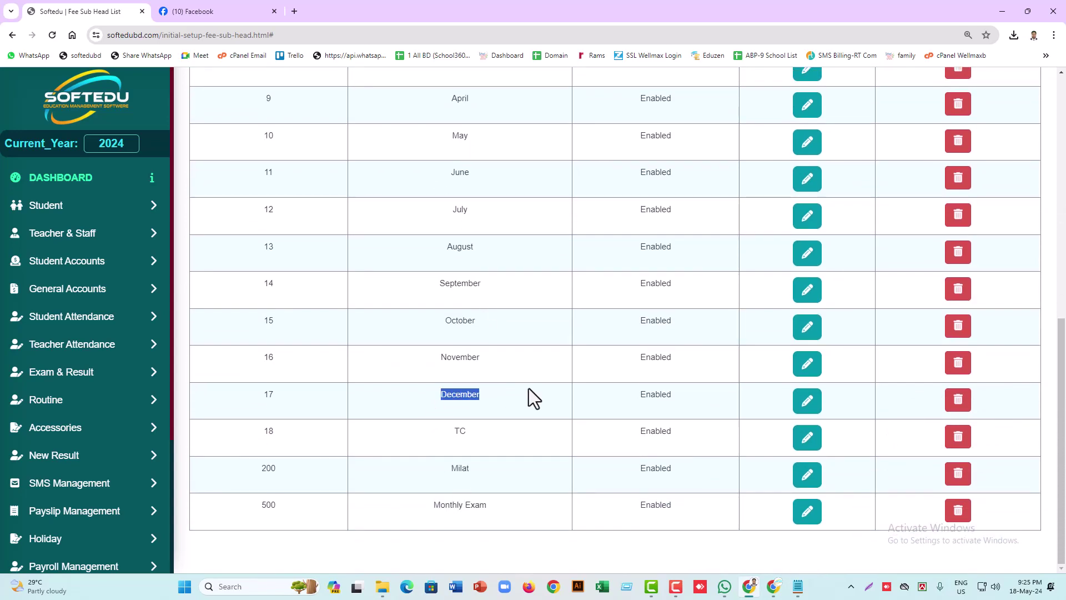
pyautogui.scroll(10, 529, 389)
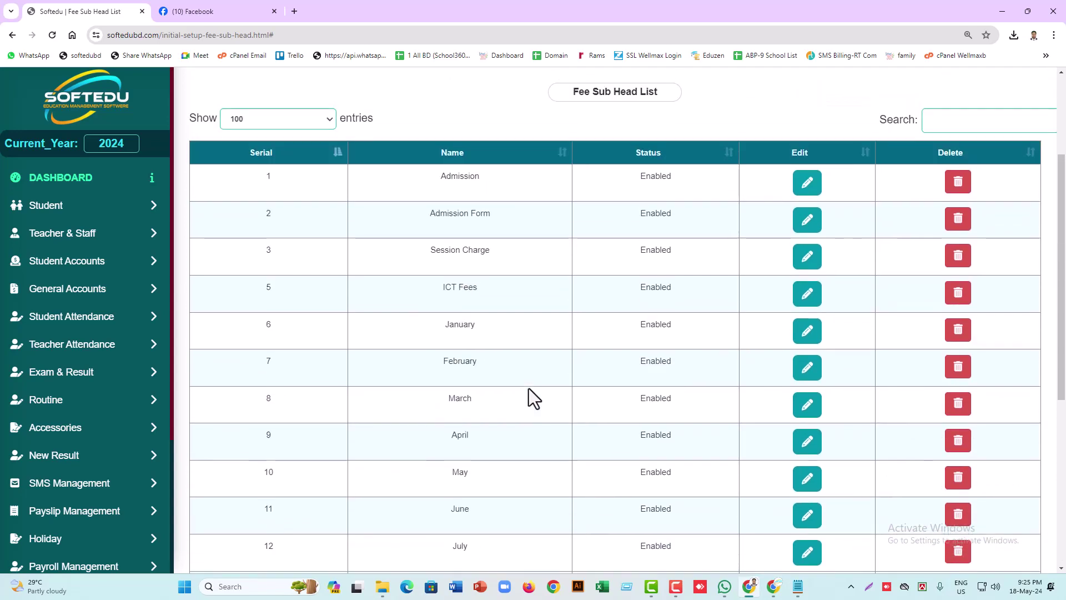
# Go to General Accounts and set the new ledger's category to Regular Income
pyautogui.click(216, 133)
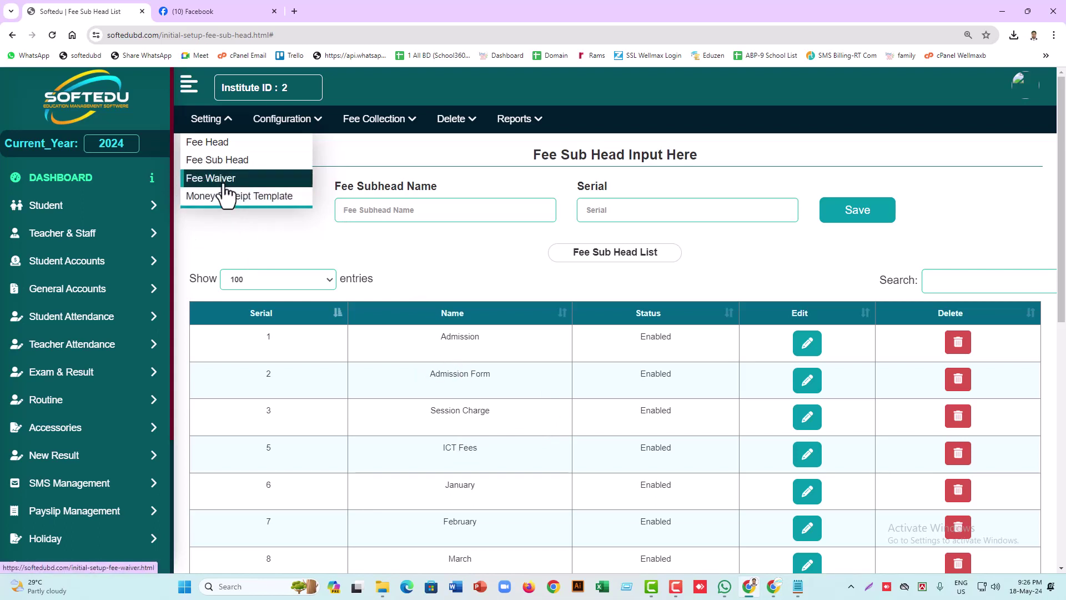
pyautogui.click(80, 300)
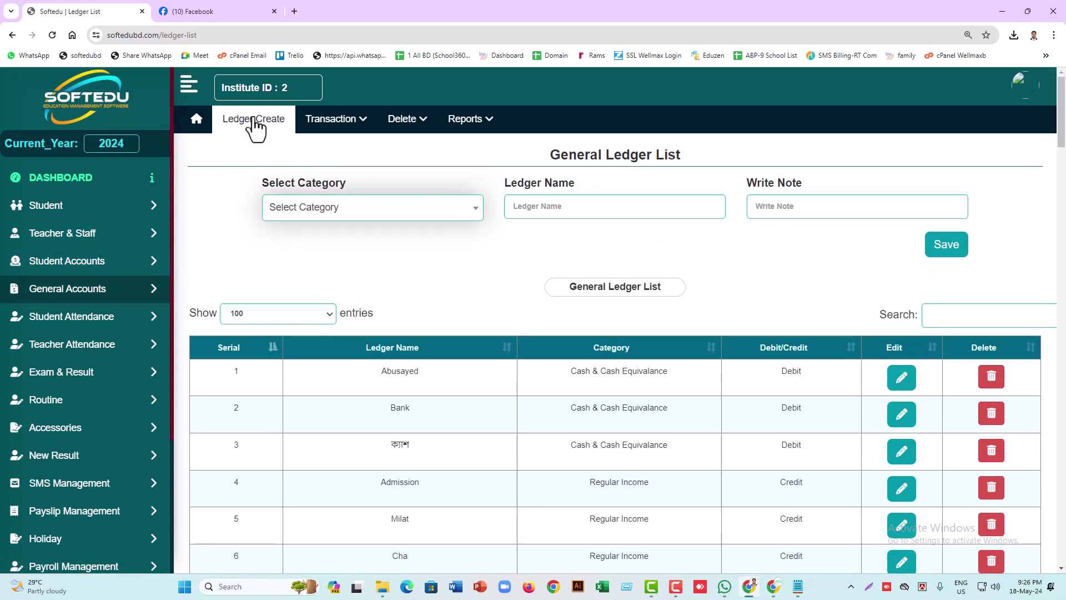
pyautogui.click(298, 214)
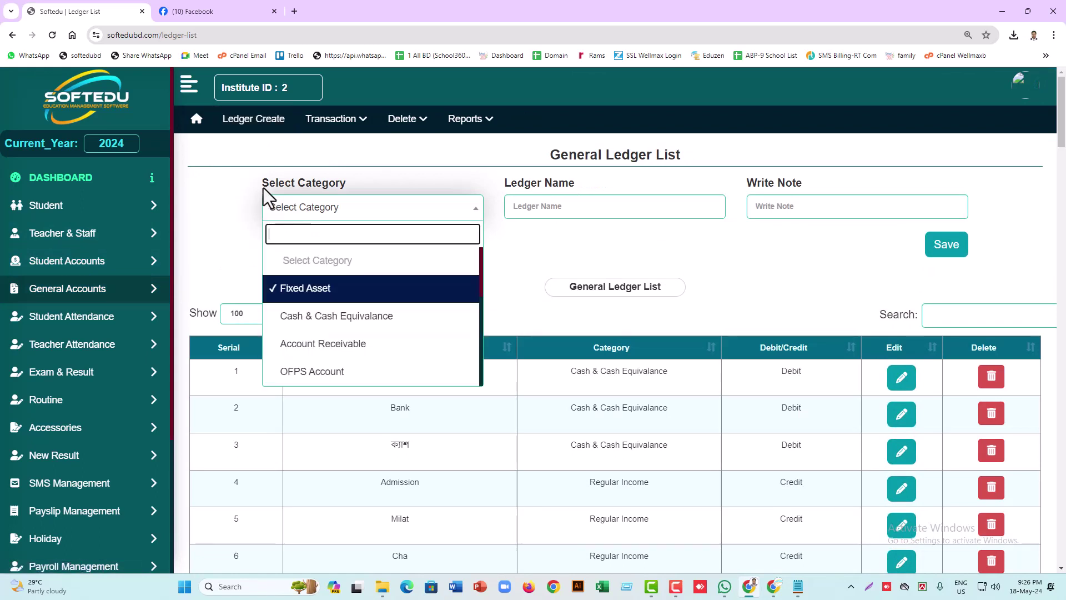
pyautogui.moveTo(263, 187); pyautogui.dragTo(338, 184)
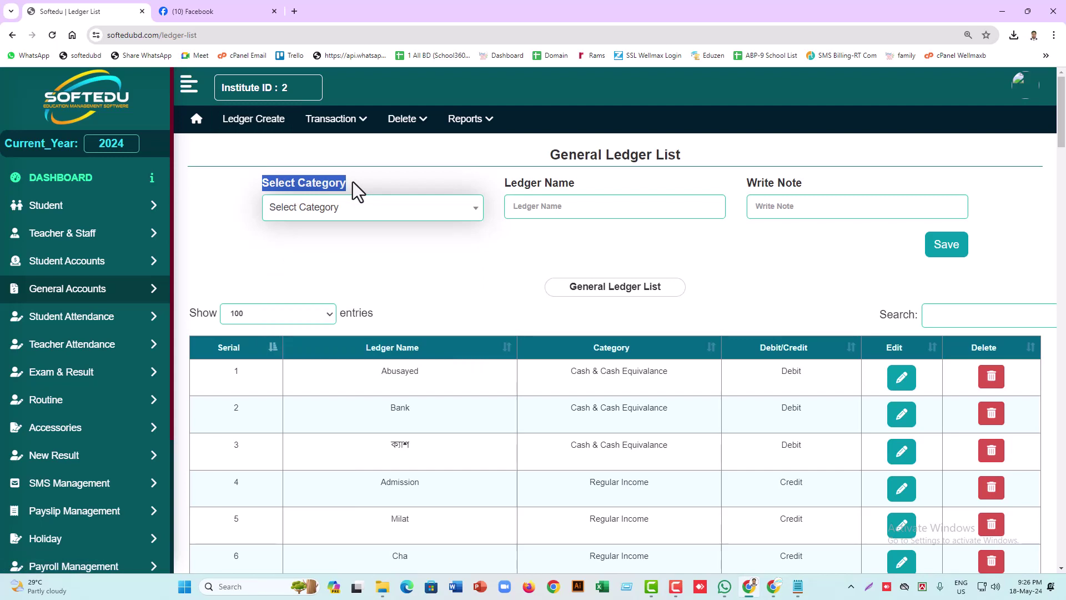
pyautogui.click(330, 215)
pyautogui.scroll(-8, 344, 311)
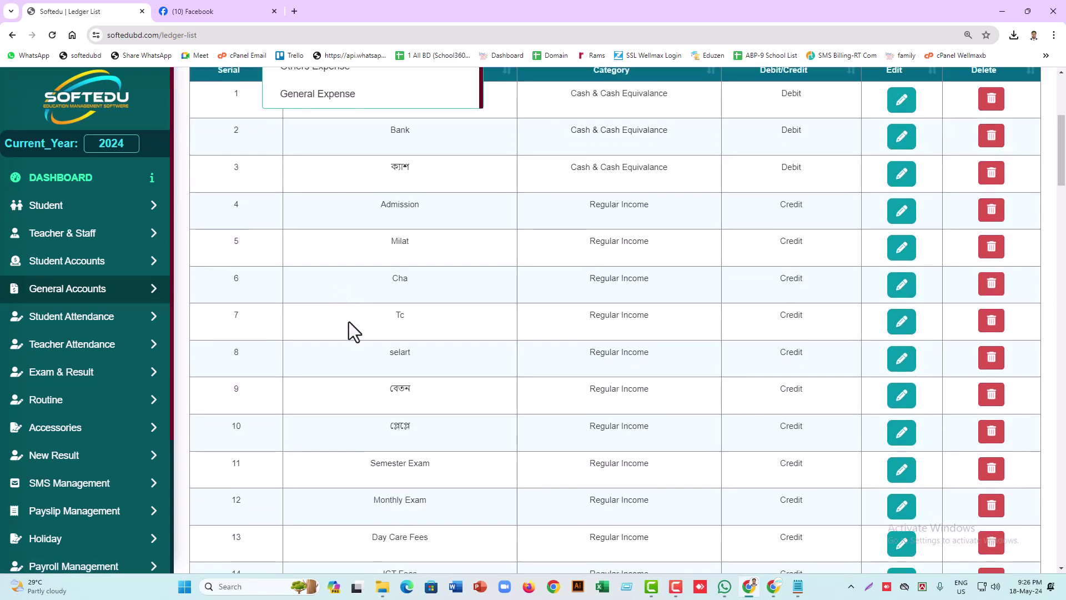
pyautogui.scroll(5, 348, 325)
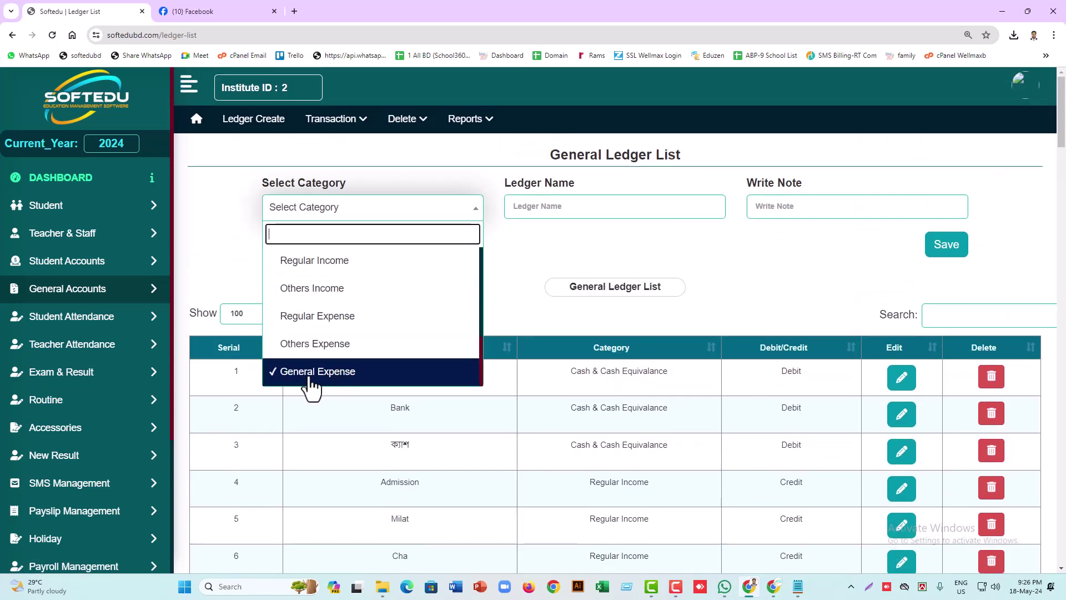
pyautogui.click(322, 267)
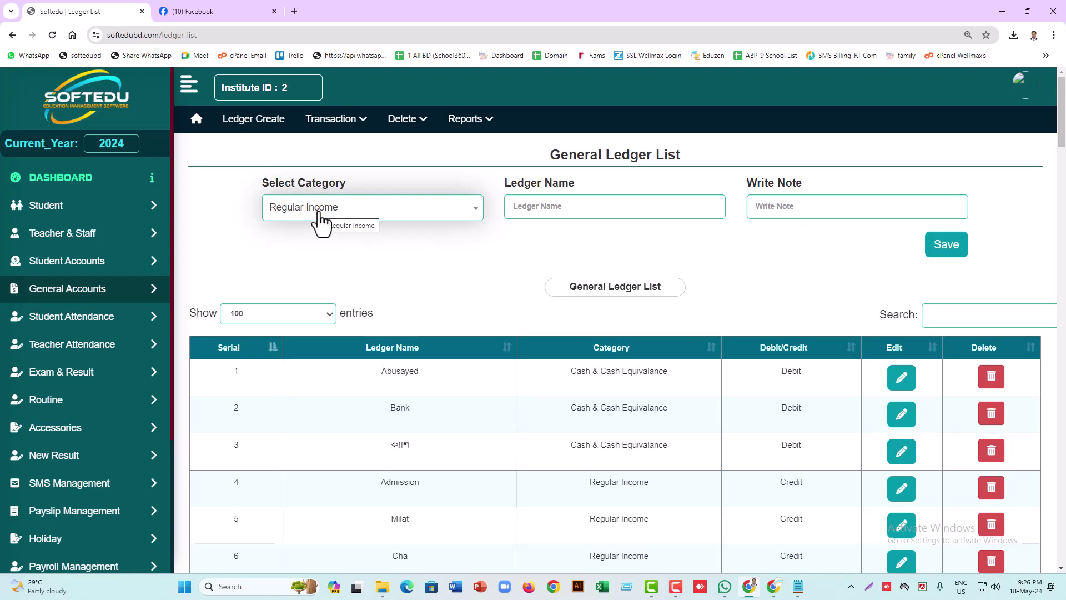
# Examine the ledger names in the general ledger list, including Semester Exam and Session Charge
pyautogui.click(554, 206)
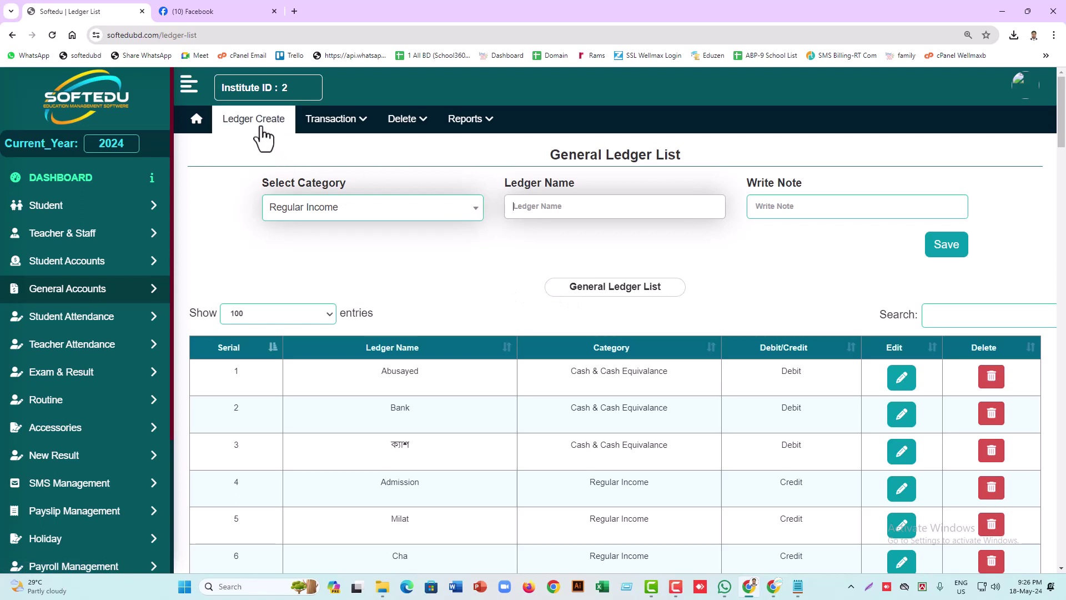
pyautogui.click(541, 212)
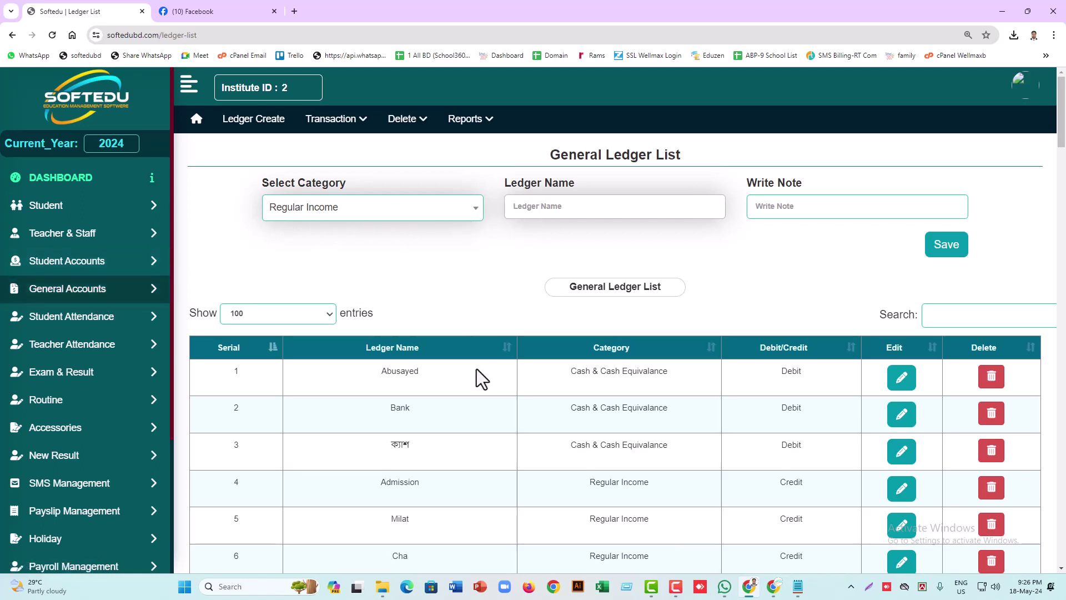
pyautogui.scroll(-3, 477, 369)
pyautogui.scroll(-2, 477, 369)
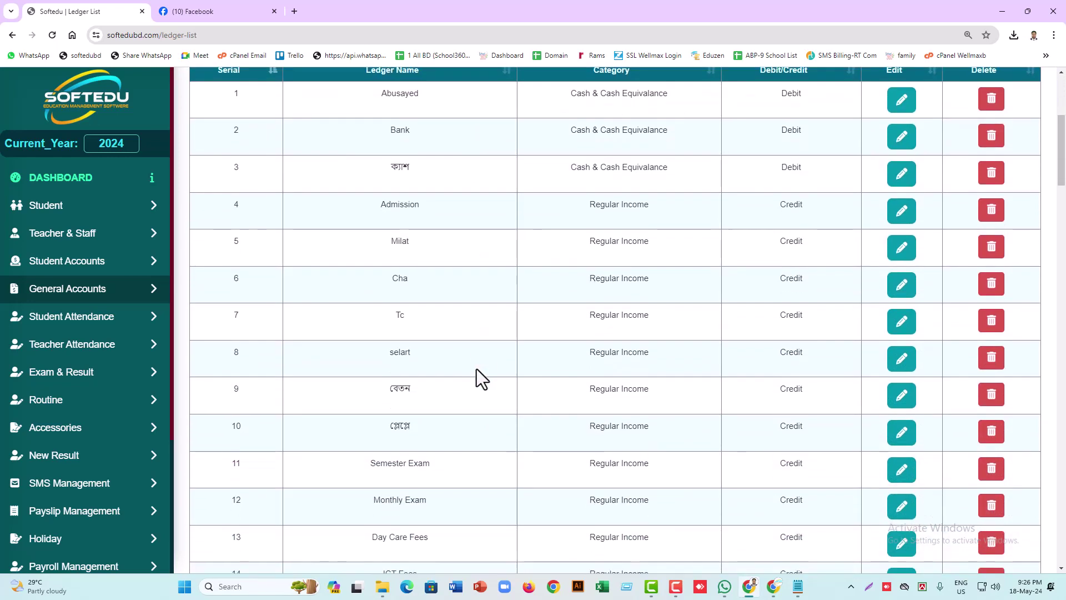
pyautogui.moveTo(361, 467); pyautogui.dragTo(441, 462)
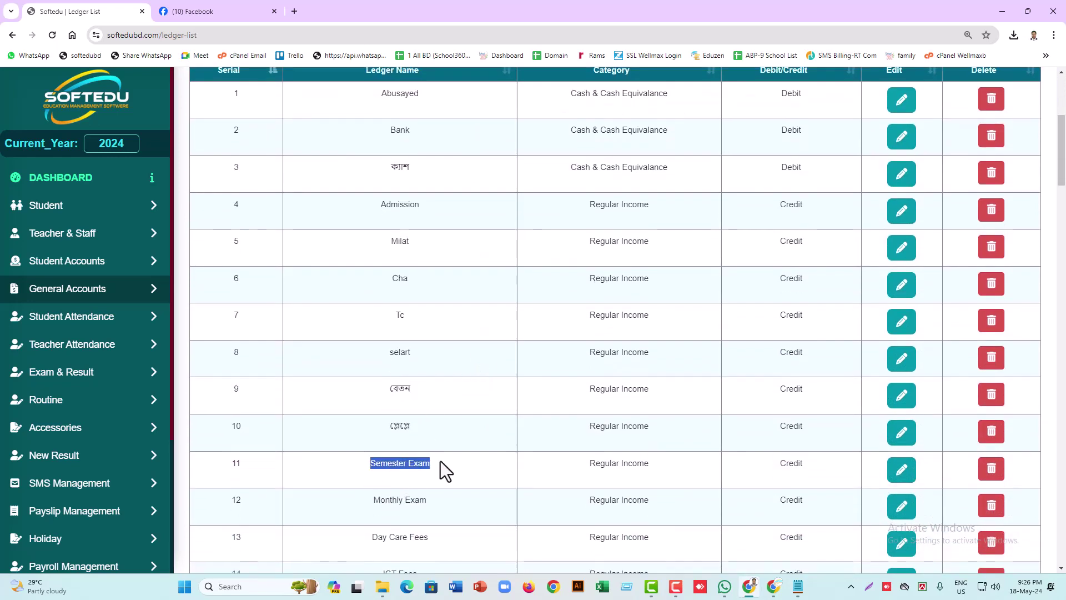
pyautogui.scroll(-4, 439, 464)
pyautogui.moveTo(368, 427); pyautogui.dragTo(466, 431)
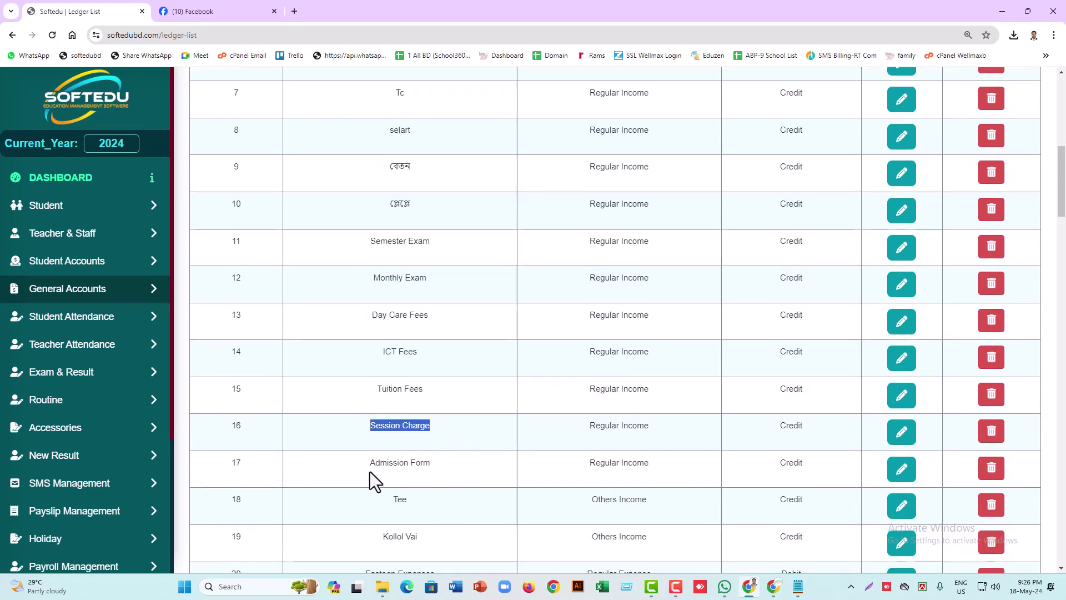
pyautogui.scroll(9, 428, 473)
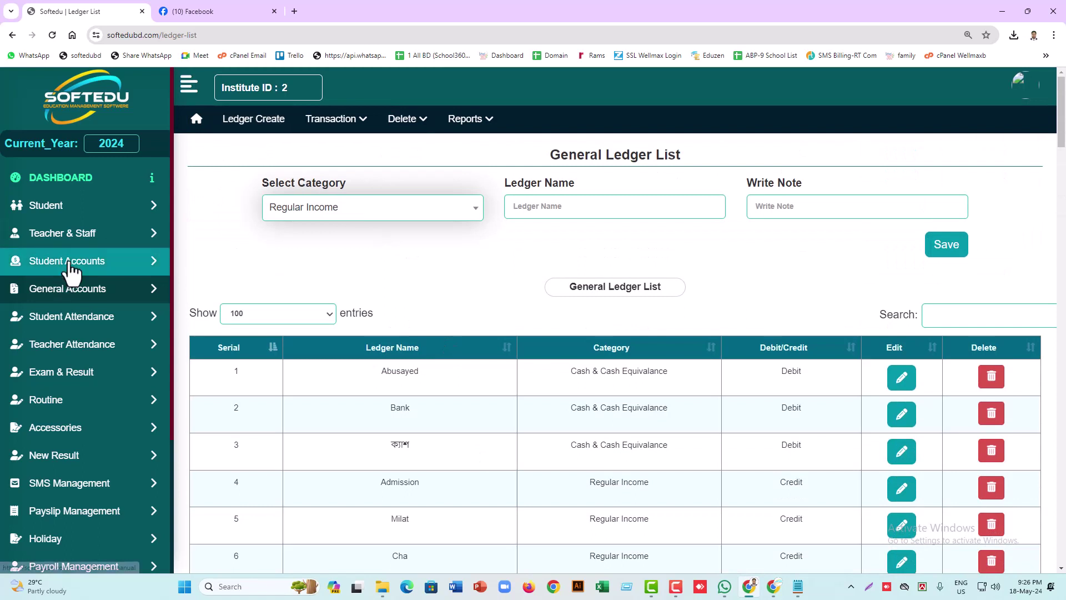
# Open Student Accounts in a new browser tab placed before the ledger tab, and show its fee head list
pyautogui.rightClick(67, 266)
pyautogui.click(105, 269)
pyautogui.click(183, 14)
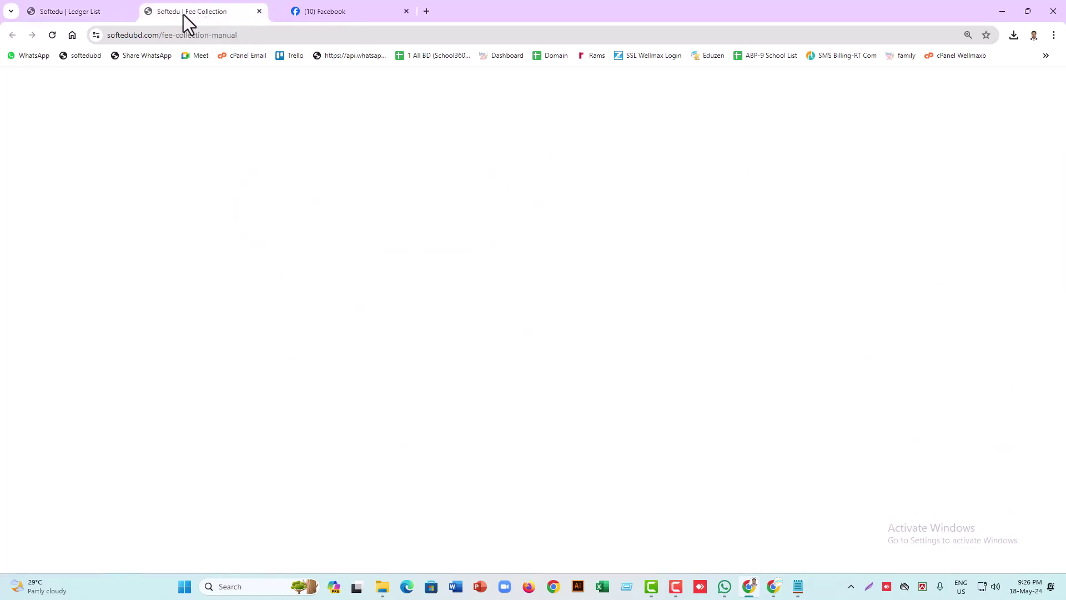
pyautogui.moveTo(183, 15); pyautogui.dragTo(89, 17)
pyautogui.click(222, 126)
pyautogui.click(221, 146)
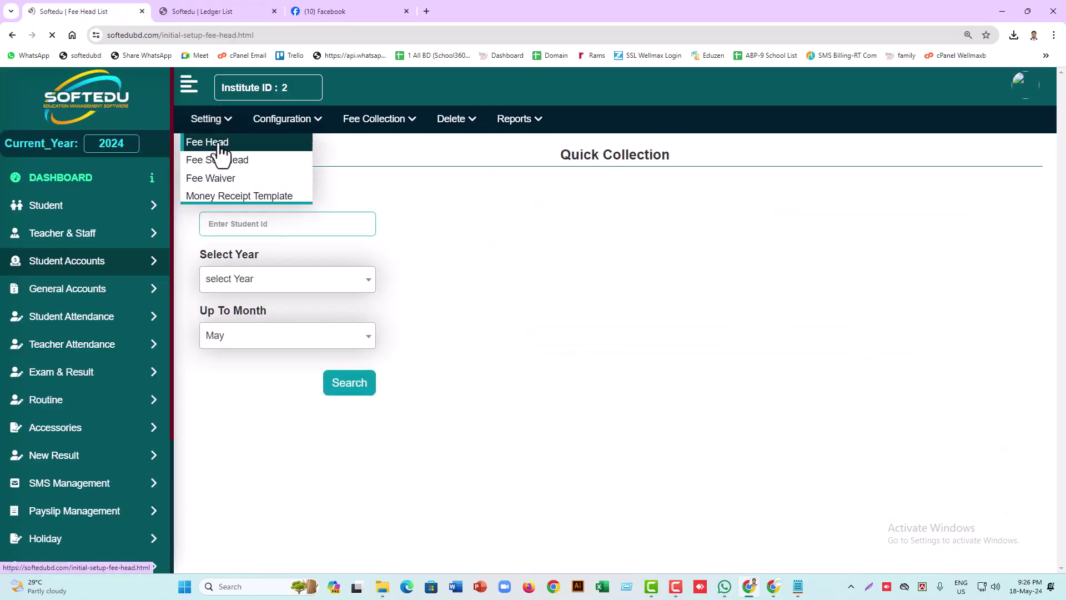
# Copy the Admission fee head's name into the new ledger's name field
pyautogui.doubleClick(454, 337)
pyautogui.hotkey('ctrl', 'c')
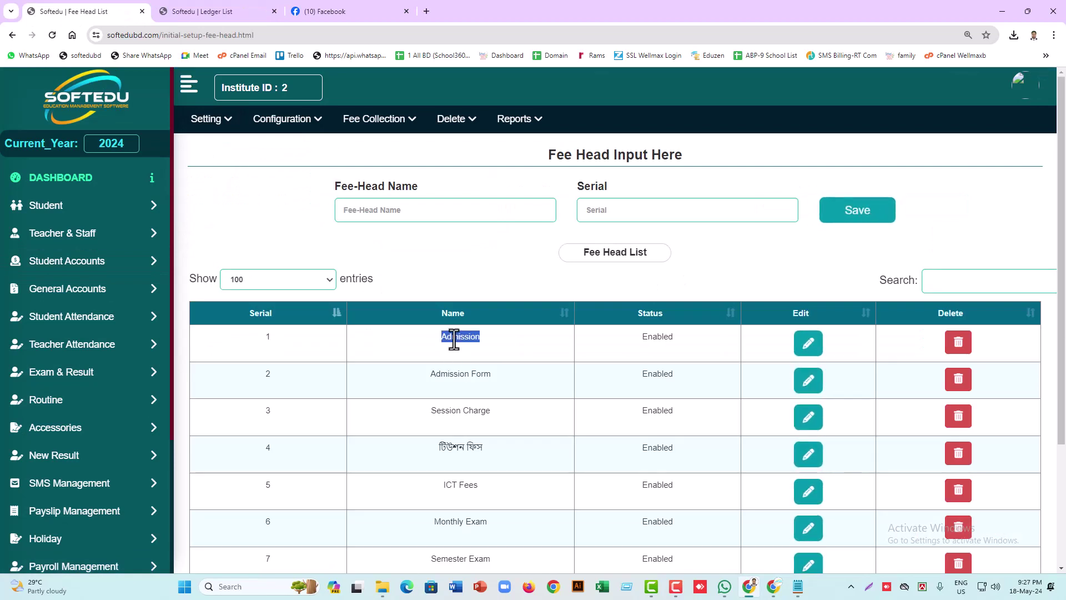
pyautogui.click(215, 13)
pyautogui.click(570, 206)
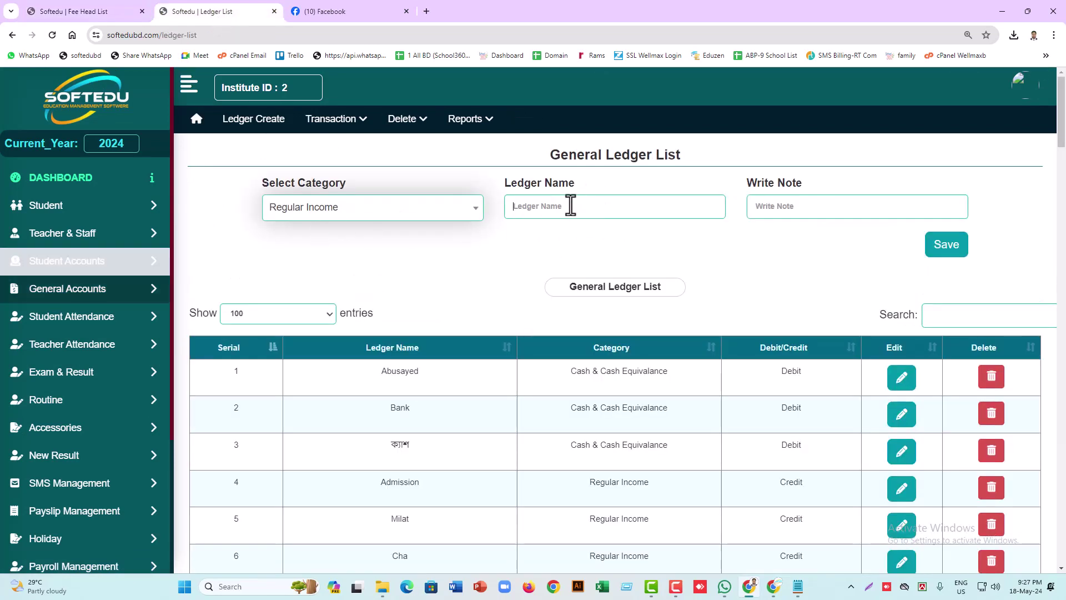
pyautogui.hotkey('ctrl', 'v')
# Replace the ledger name with Admission Form copied from the fee head list, save the ledger, and return to the fee heads
pyautogui.click(123, 12)
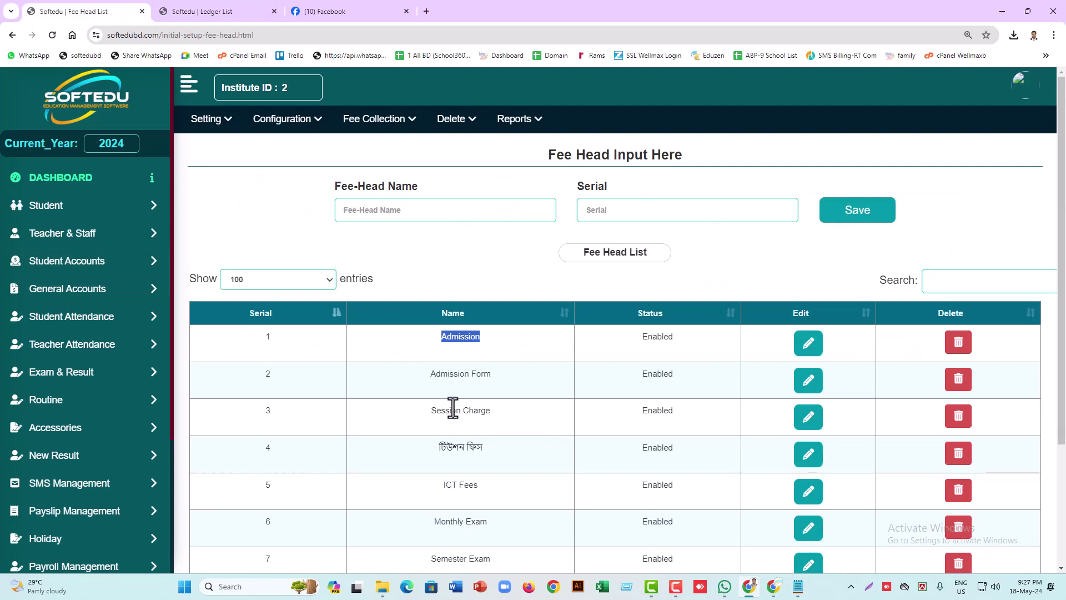
pyautogui.tripleClick(459, 375)
pyautogui.hotkey('ctrl', 'c')
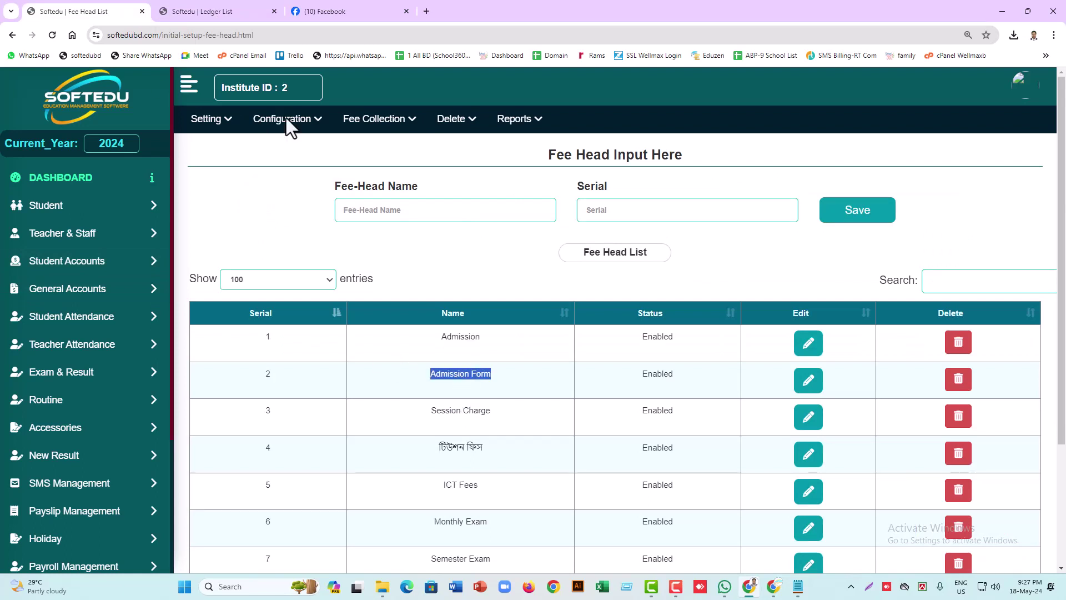
pyautogui.click(214, 11)
pyautogui.click(578, 205)
pyautogui.hotkey('ctrl', 'a')
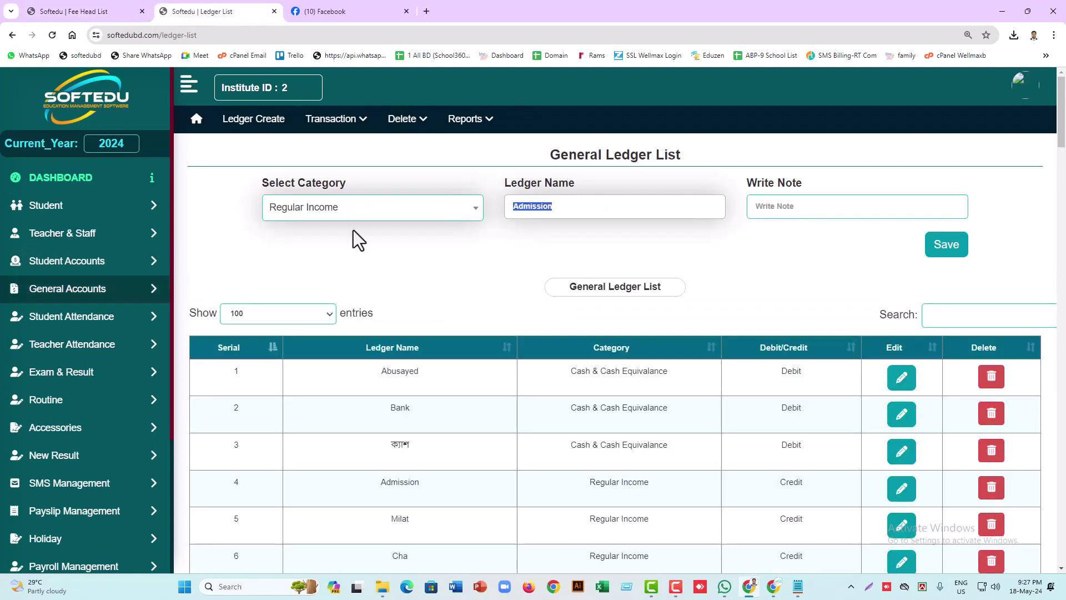
pyautogui.hotkey('ctrl', 'v')
pyautogui.click(938, 247)
pyautogui.click(75, 12)
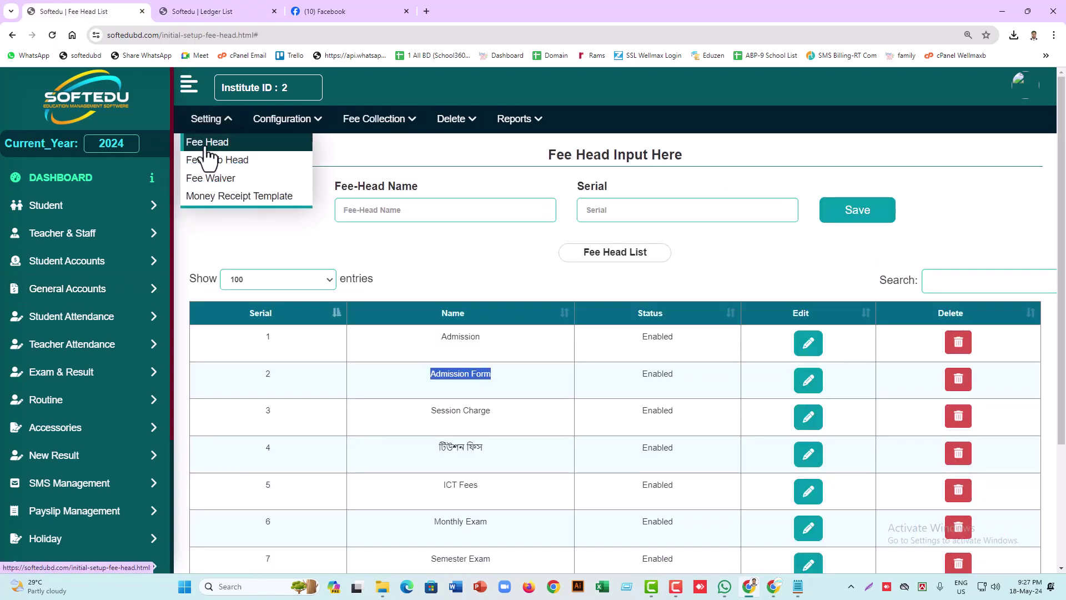
# Review the entries in the general ledger list and close its browser tab to return to the fee head list
pyautogui.click(212, 9)
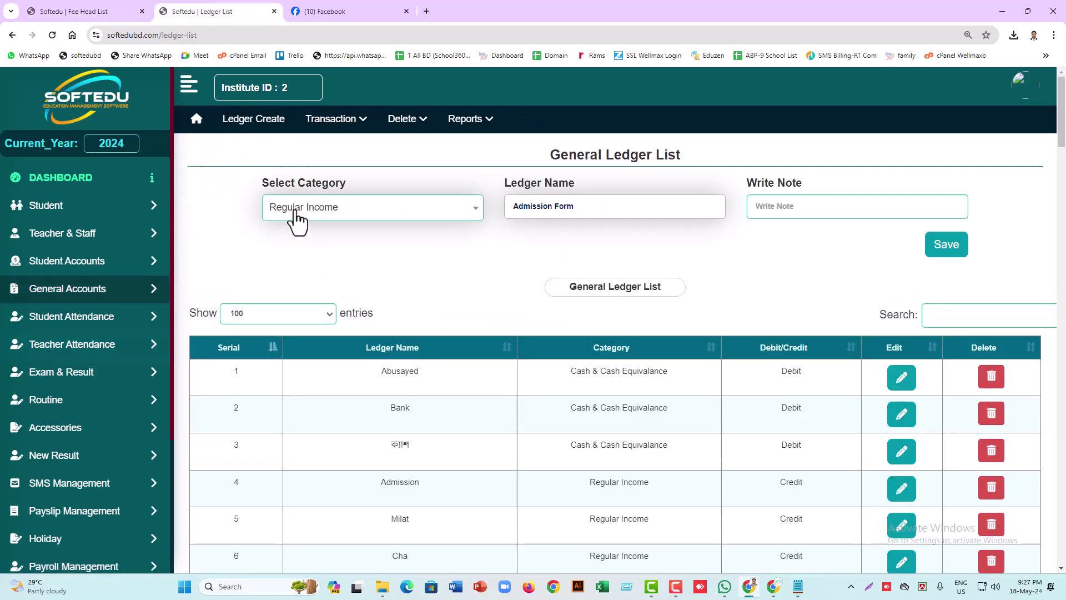
pyautogui.scroll(-3, 718, 393)
pyautogui.scroll(-1, 718, 393)
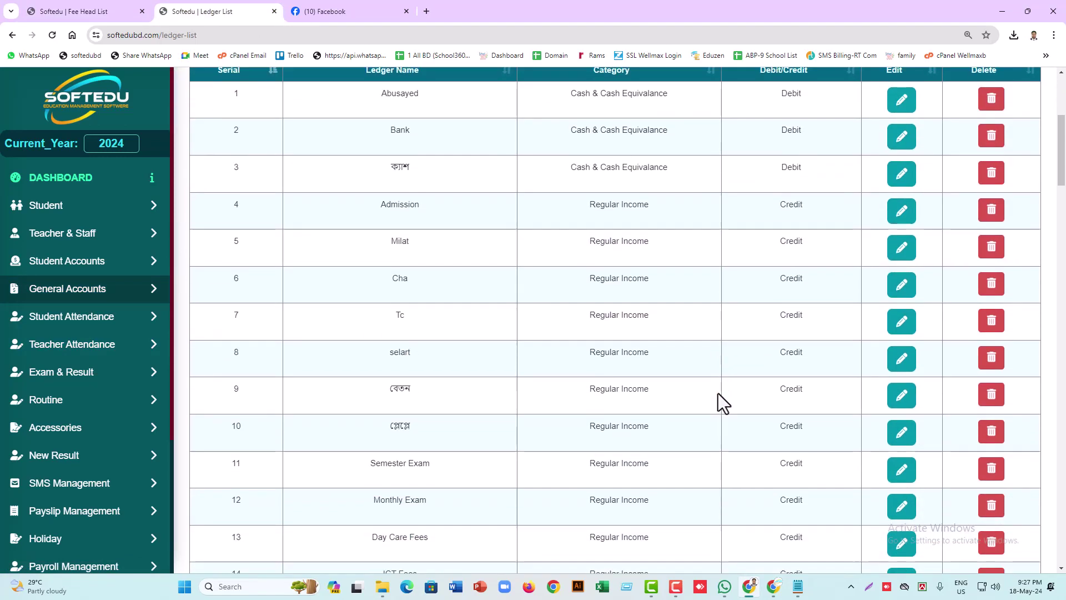
pyautogui.scroll(5, 719, 394)
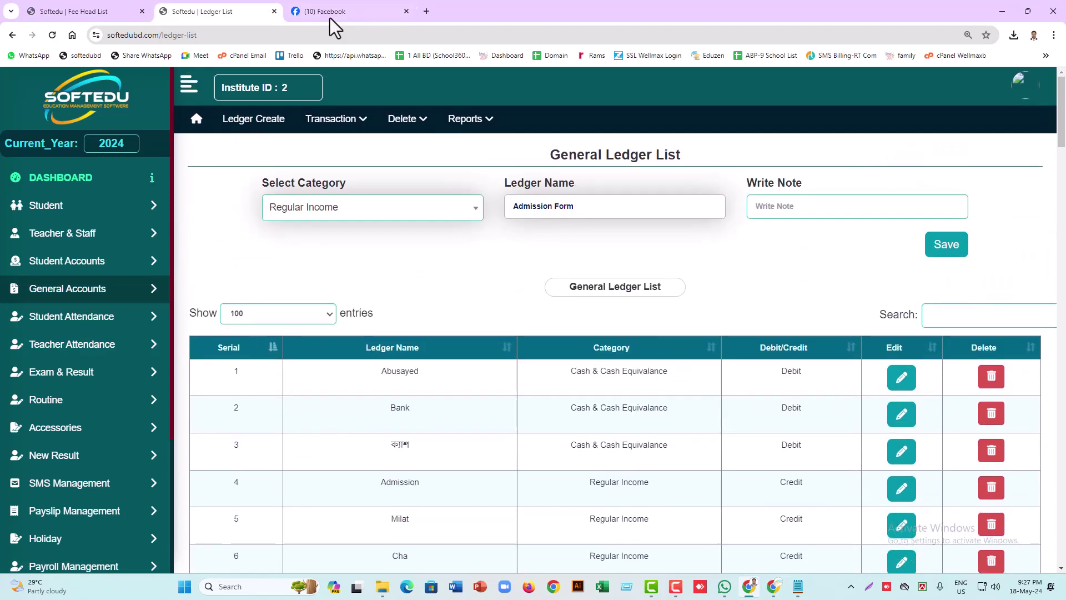
pyautogui.click(275, 11)
pyautogui.click(123, 13)
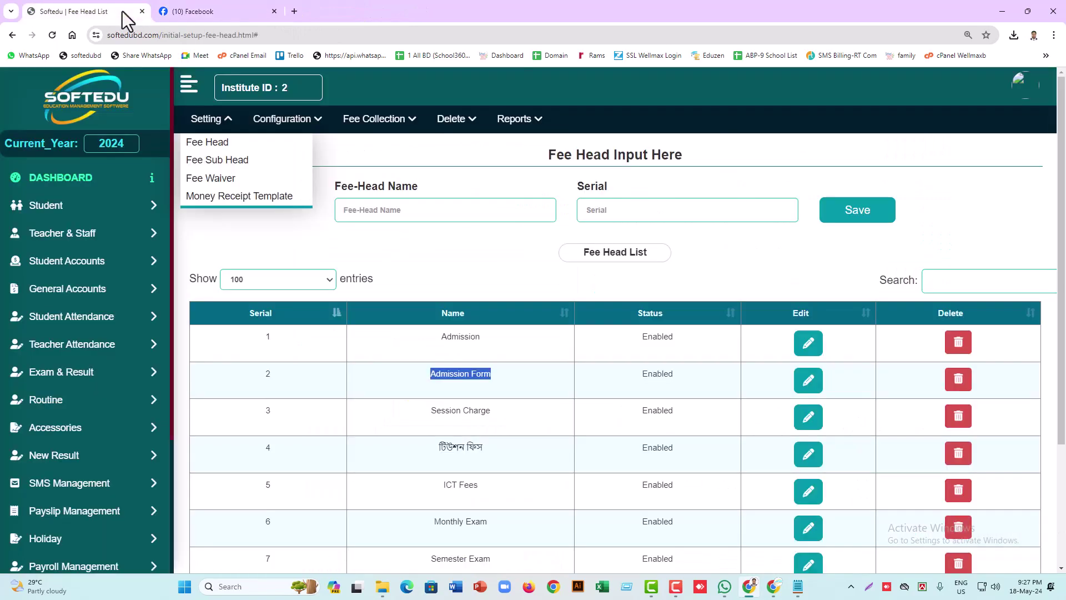
# Review the setting and configuration options of Student Accounts and open the Sub Head Config page
pyautogui.click(282, 245)
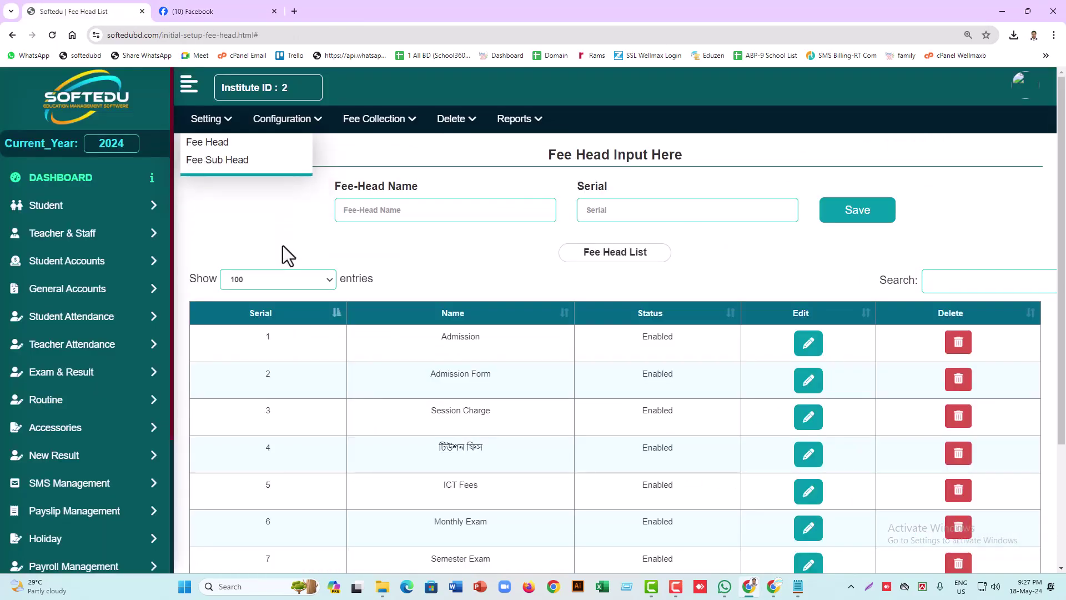
pyautogui.click(216, 127)
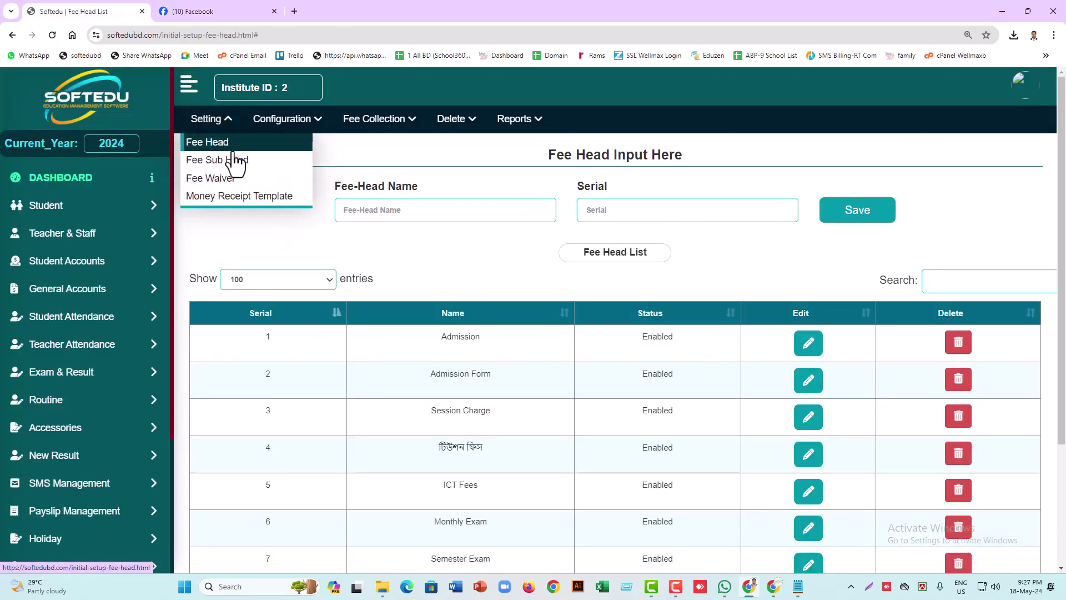
pyautogui.click(295, 130)
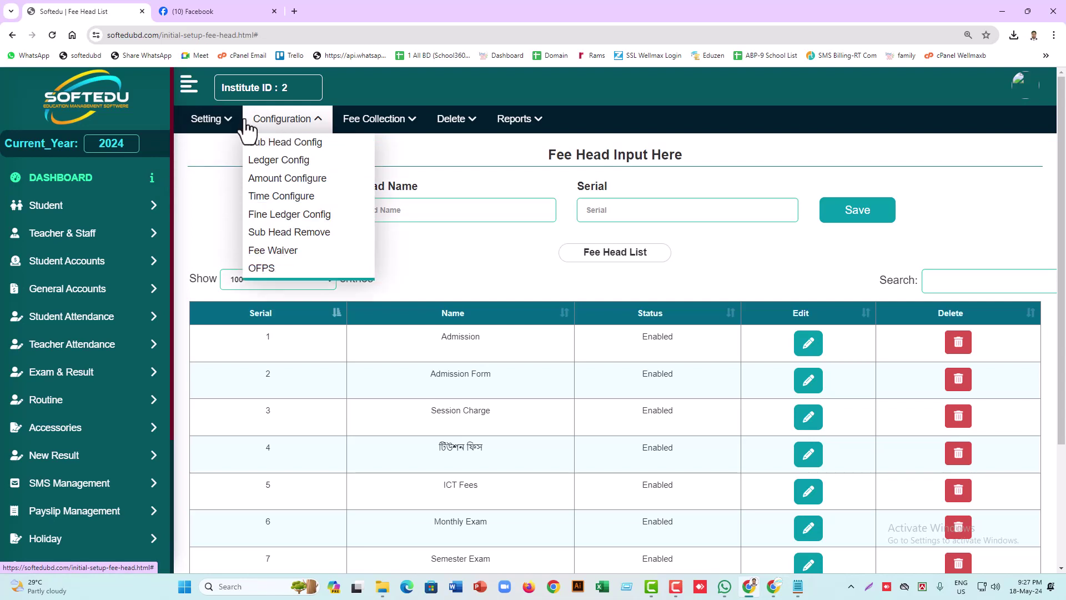
pyautogui.click(221, 123)
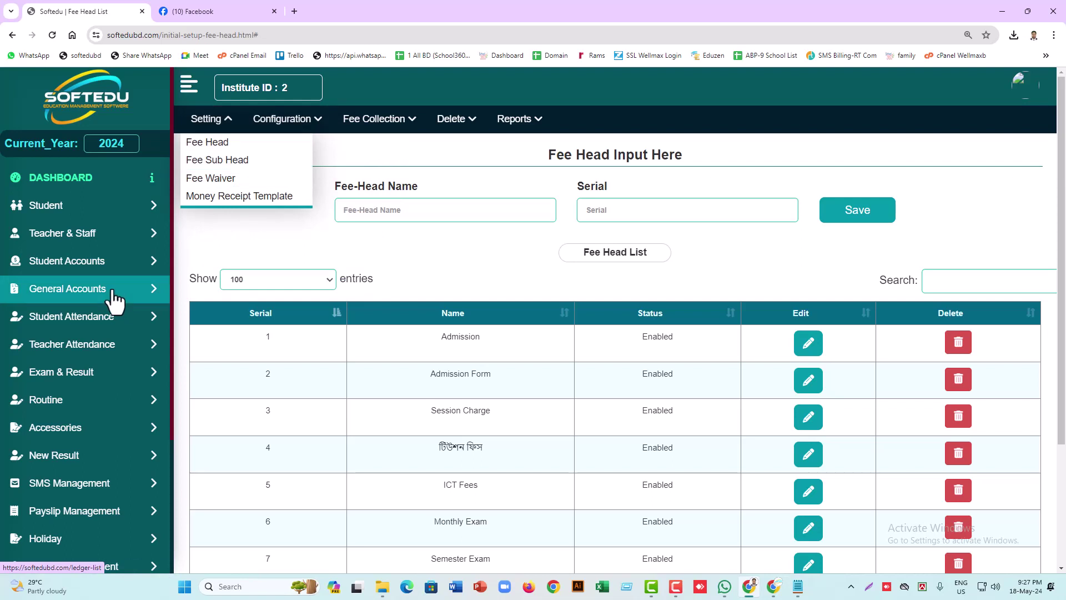
pyautogui.click(296, 123)
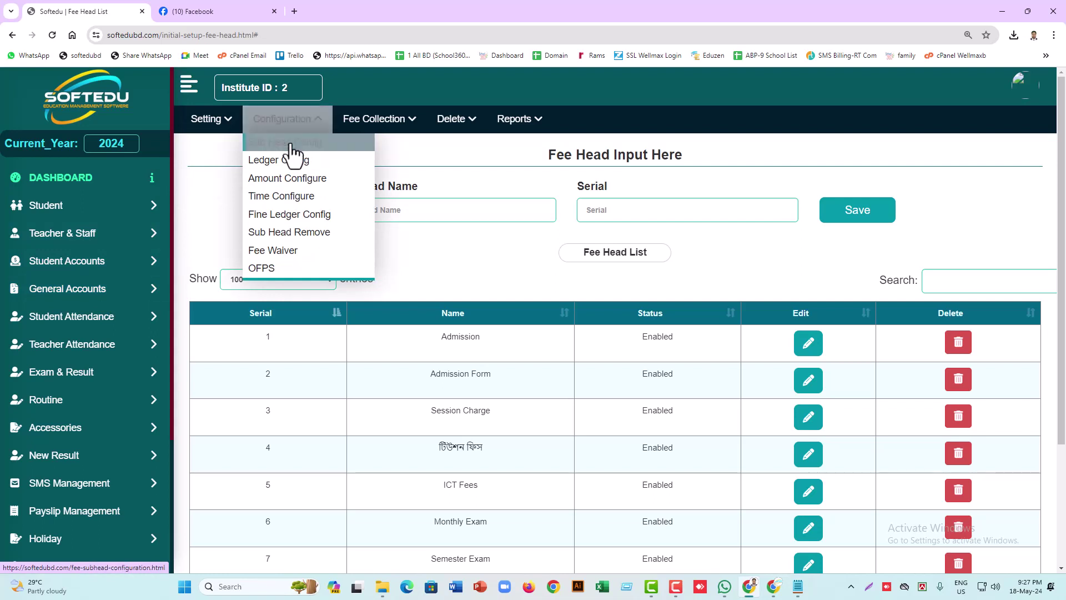
pyautogui.click(291, 145)
pyautogui.click(285, 123)
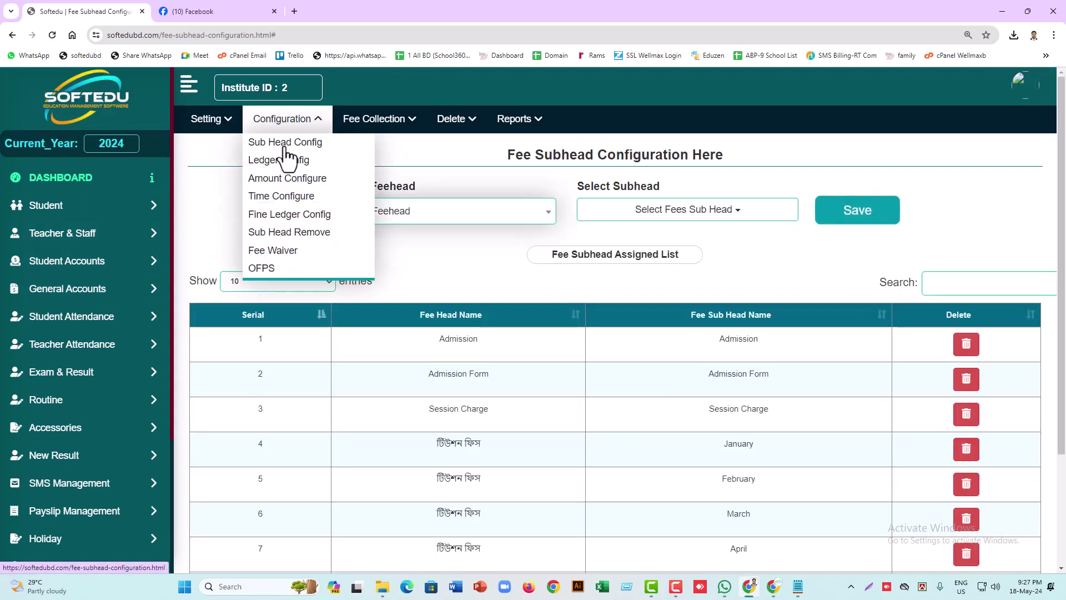
pyautogui.click(284, 145)
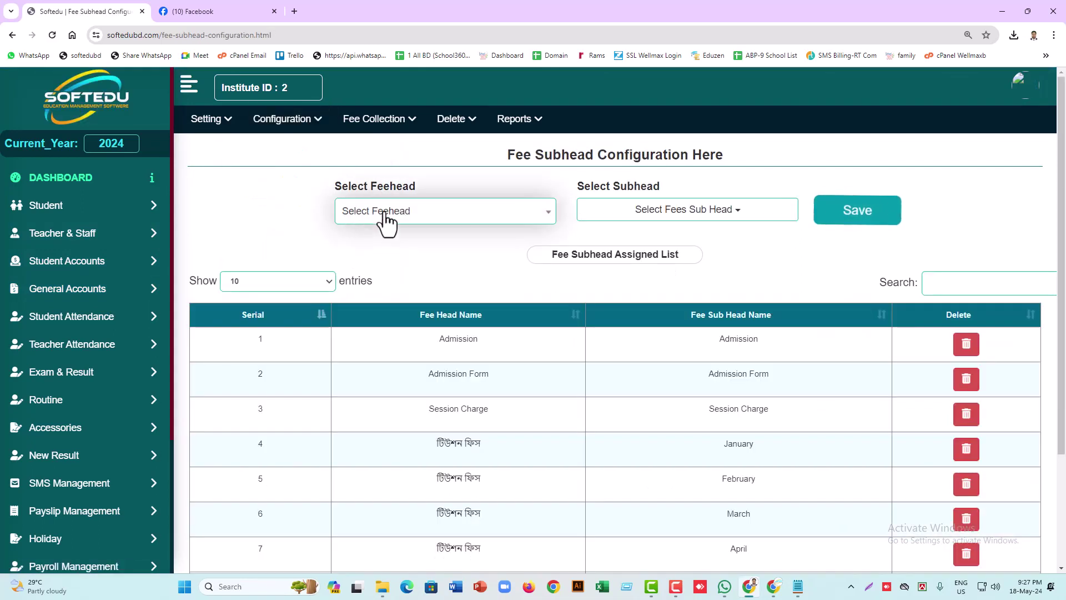
# Select Admission as the fee head and assign the Admission subhead to it in the form
pyautogui.click(366, 212)
pyautogui.click(364, 293)
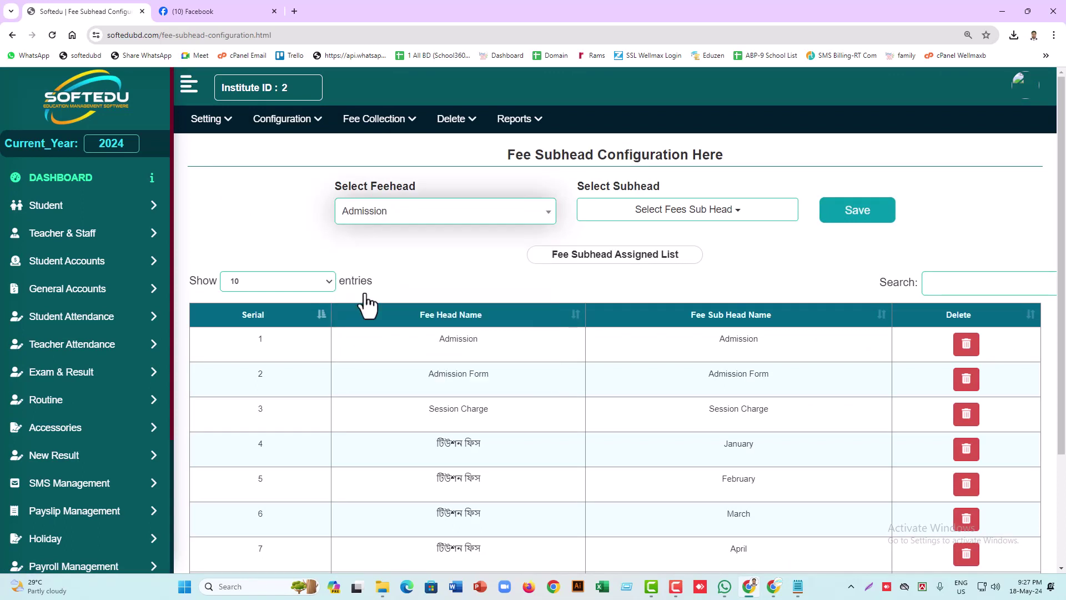
pyautogui.click(399, 220)
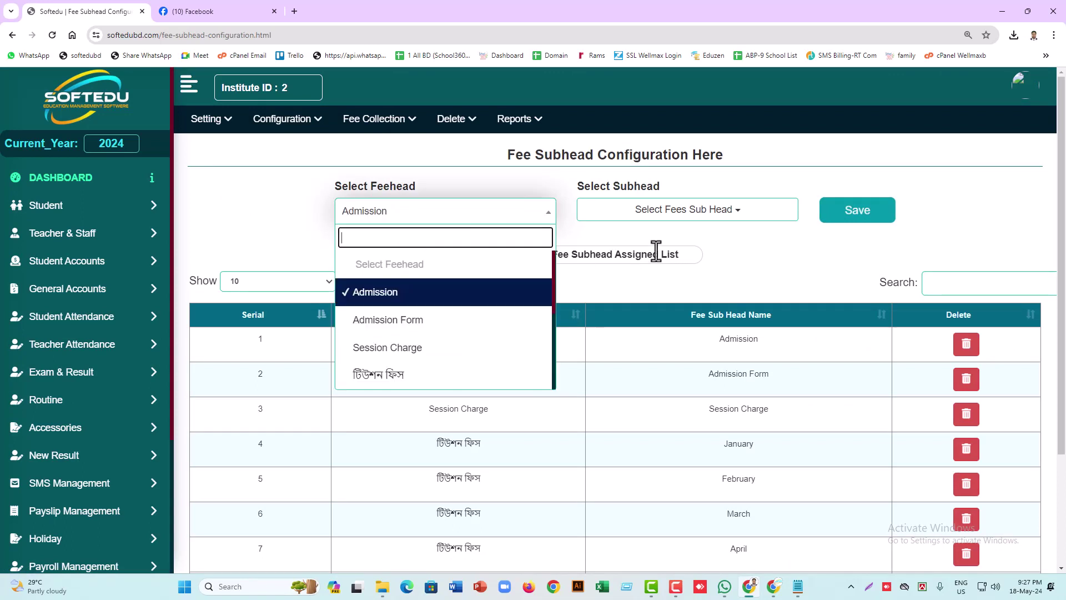
pyautogui.click(680, 216)
pyautogui.click(633, 253)
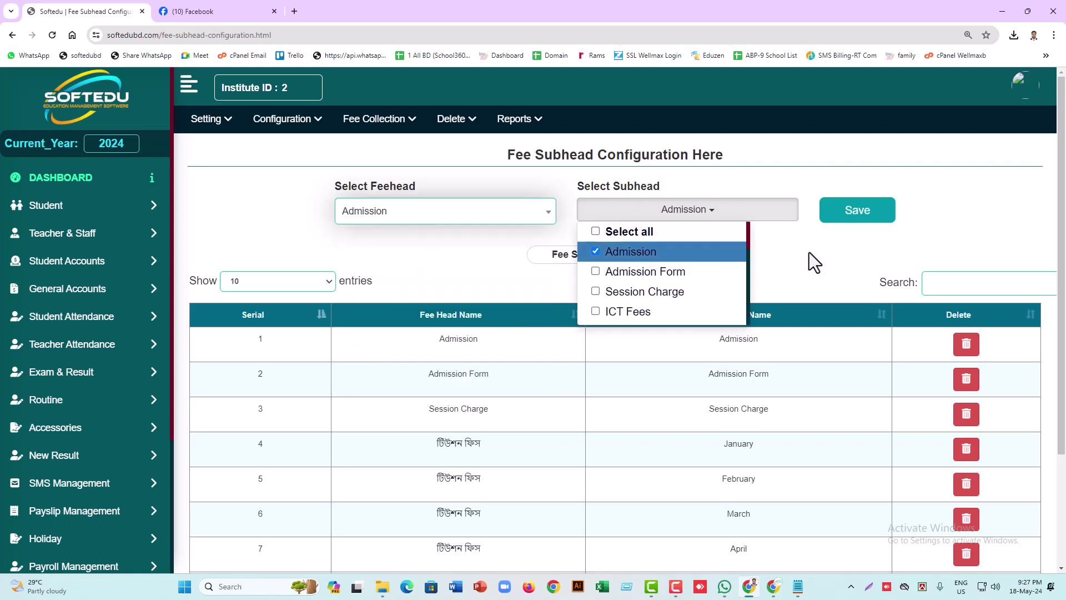
pyautogui.click(809, 252)
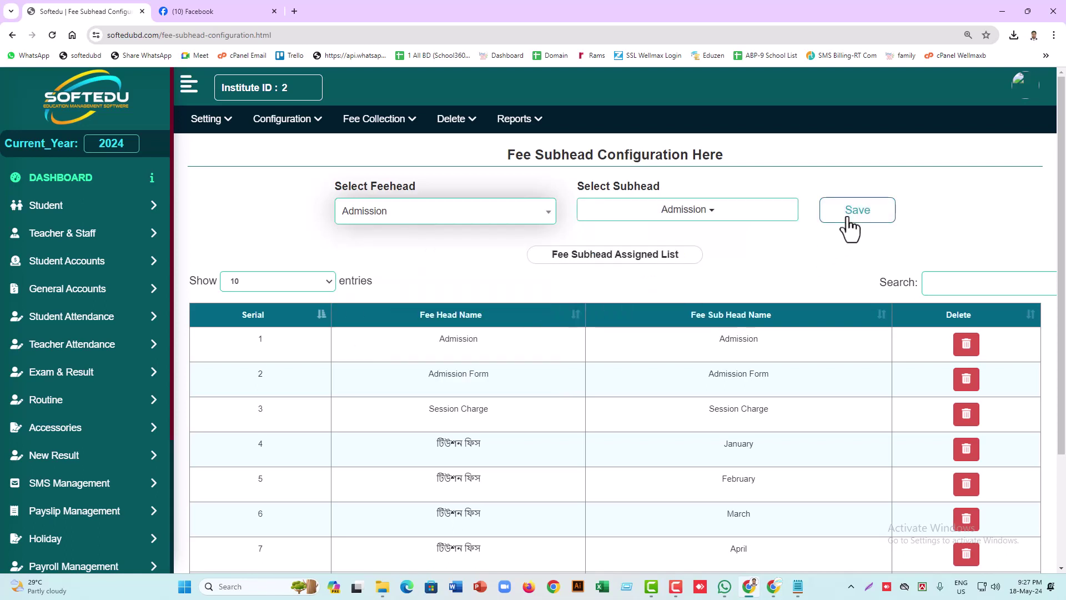
# Switch the fee head to Admission Form and replace the chosen subhead with Admission Form
pyautogui.click(389, 220)
pyautogui.click(383, 326)
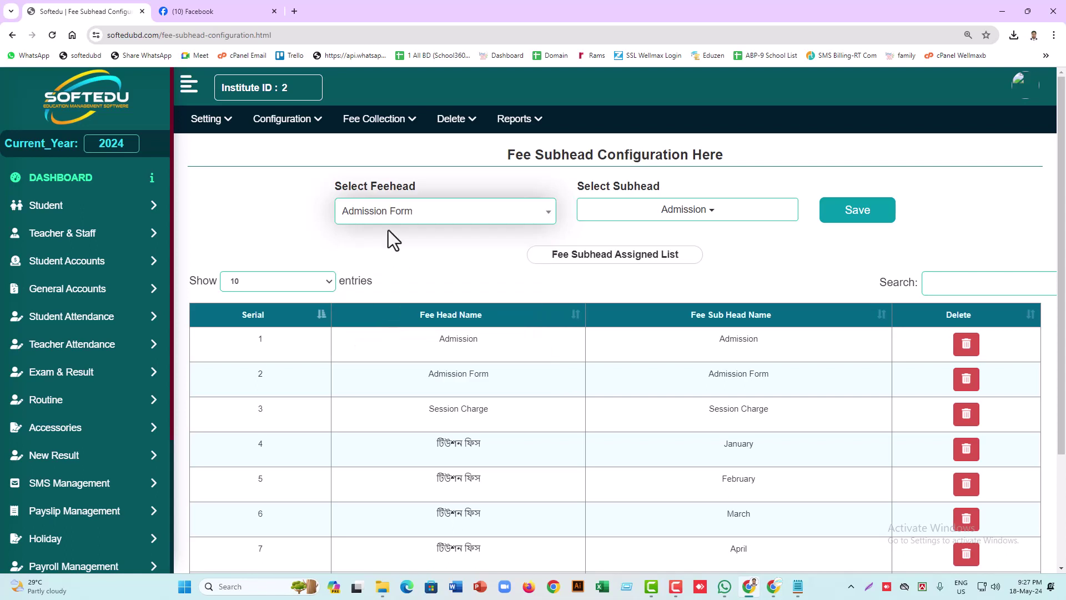
pyautogui.click(673, 214)
pyautogui.click(625, 253)
pyautogui.click(628, 273)
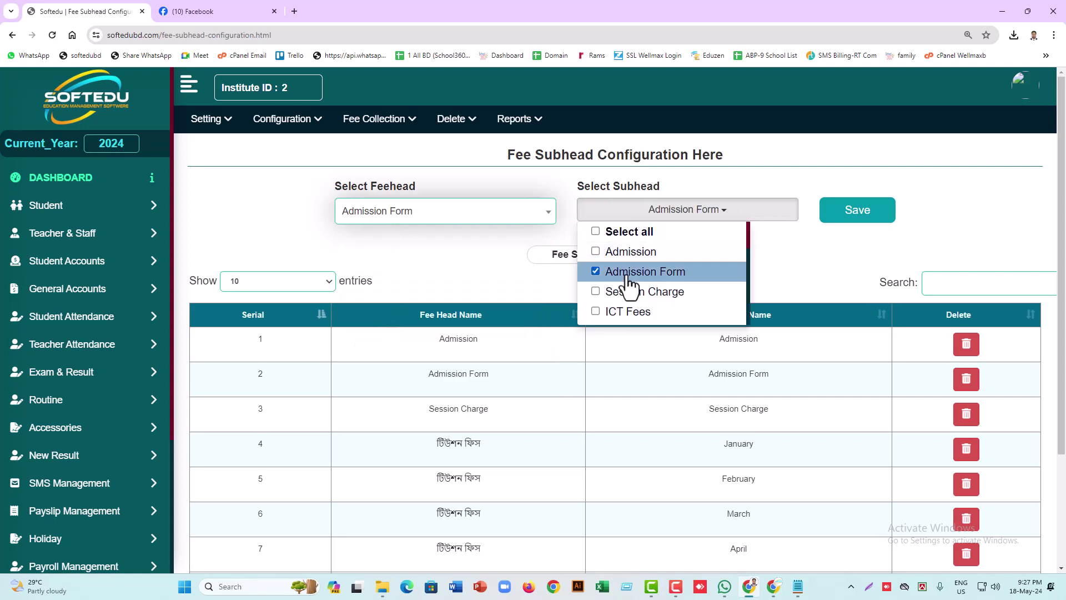
# Switch the fee head to Session Charge and make Session Charge the only selected subhead
pyautogui.click(429, 217)
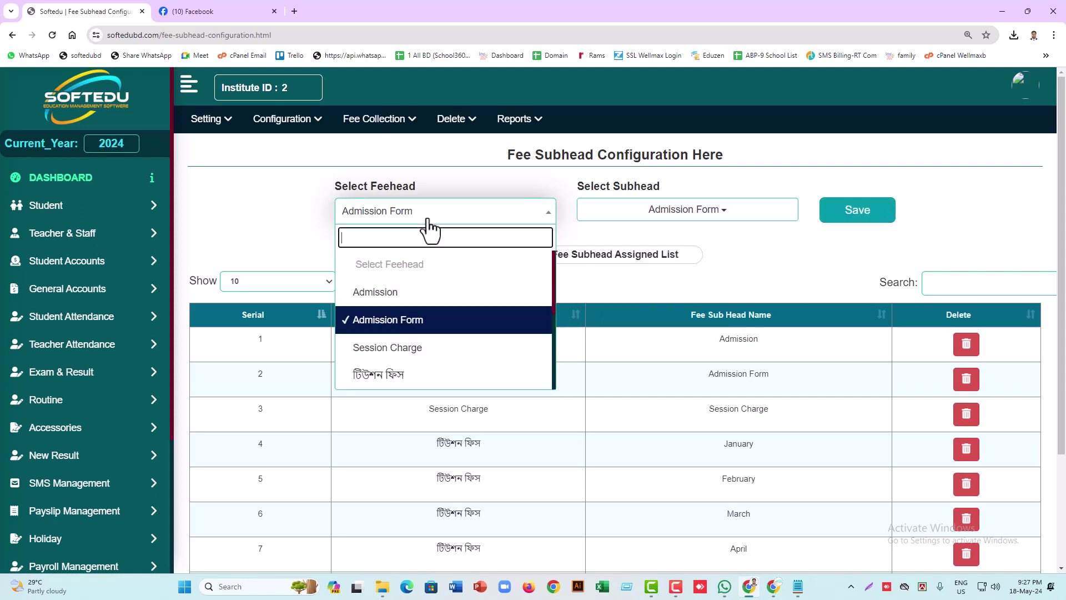
pyautogui.click(411, 354)
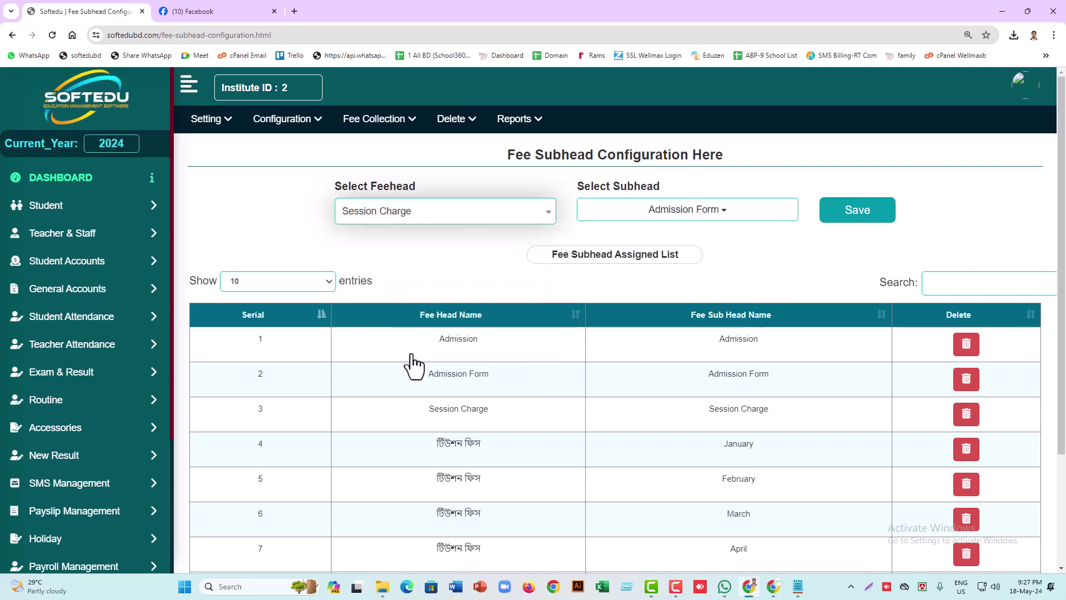
pyautogui.click(669, 217)
pyautogui.click(647, 293)
pyautogui.click(617, 273)
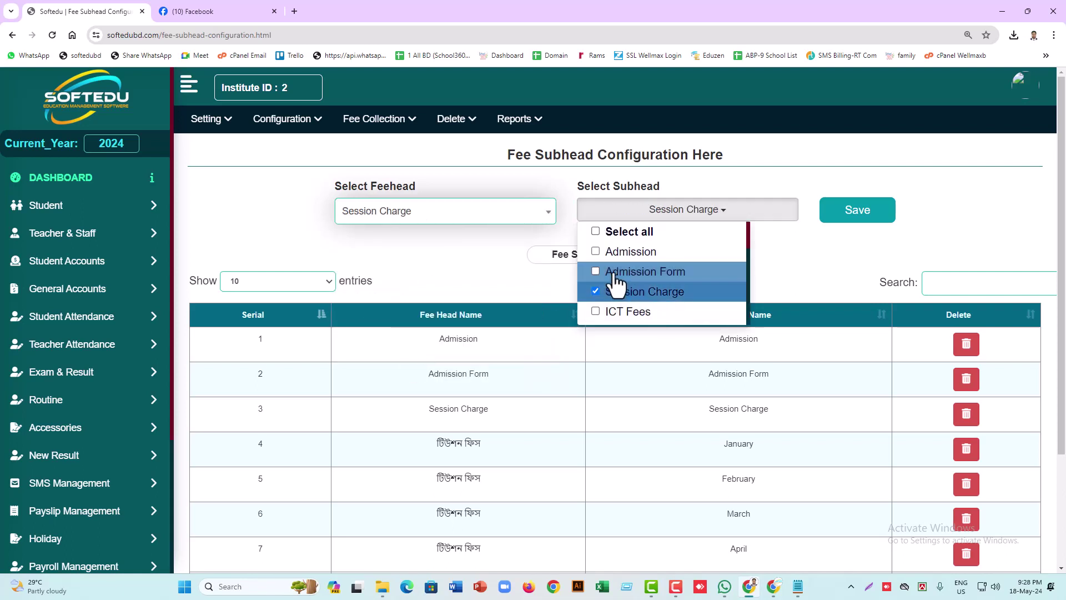
pyautogui.click(824, 252)
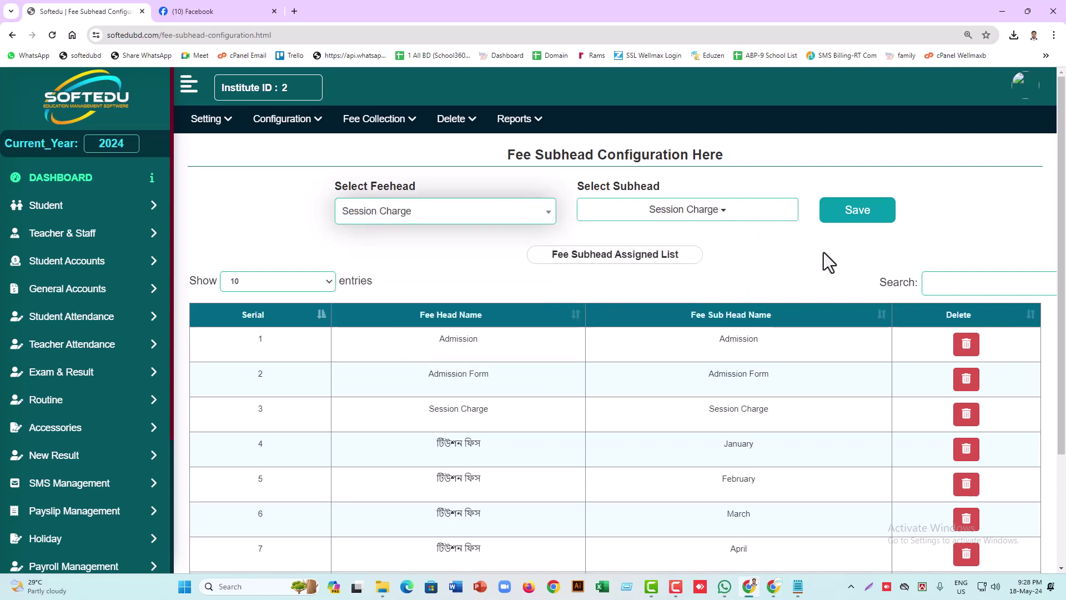
pyautogui.click(855, 221)
# Choose the টিউশন ফিস fee head, deselect Session Charge, and select January, February and March as its subheads
pyautogui.click(405, 220)
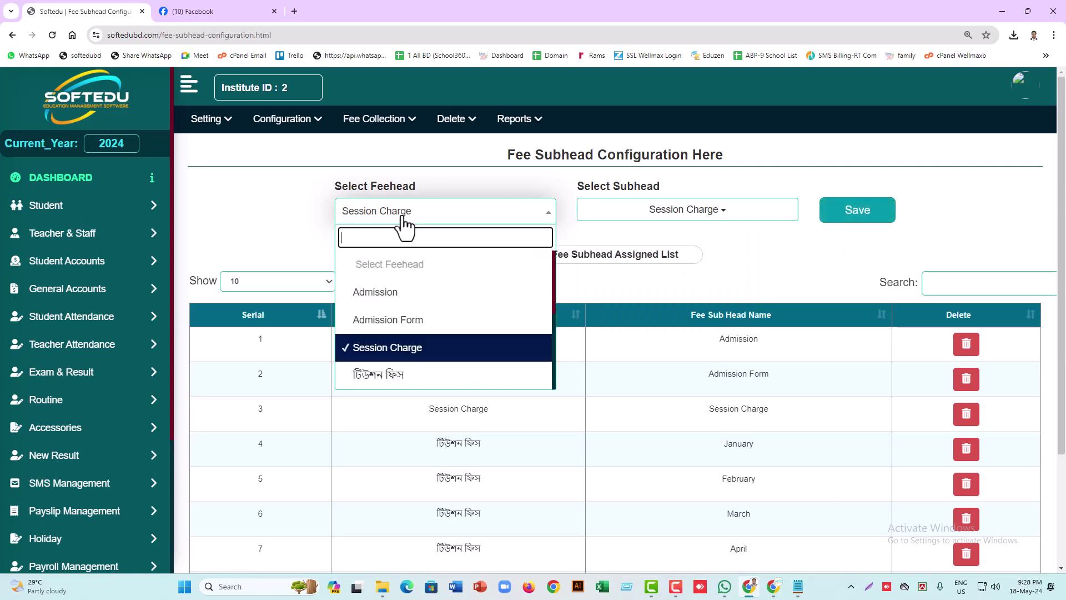
pyautogui.scroll(-1, 440, 317)
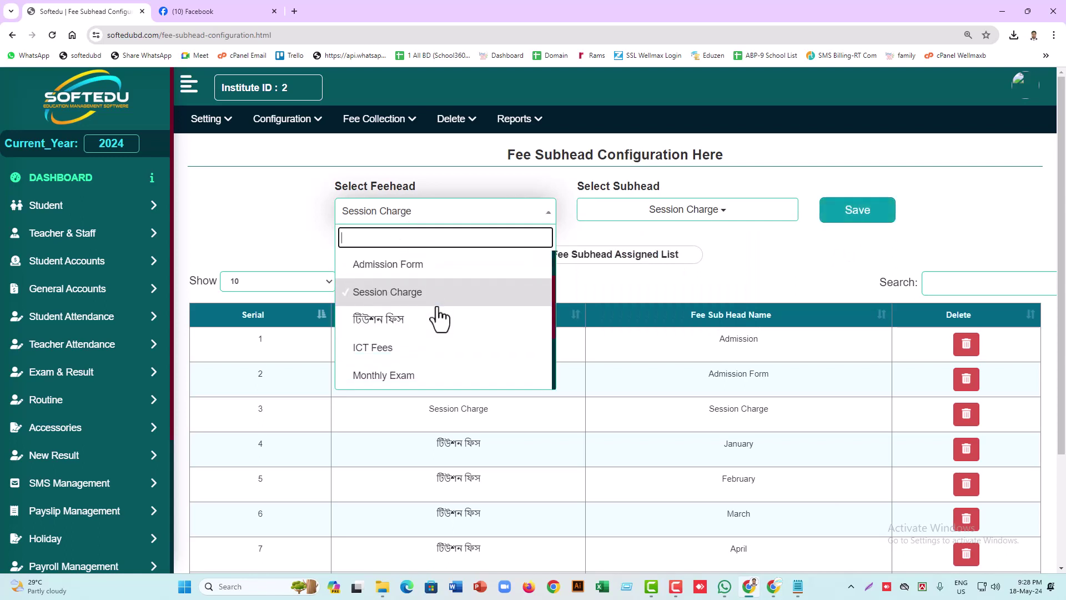
pyautogui.click(397, 325)
pyautogui.click(656, 218)
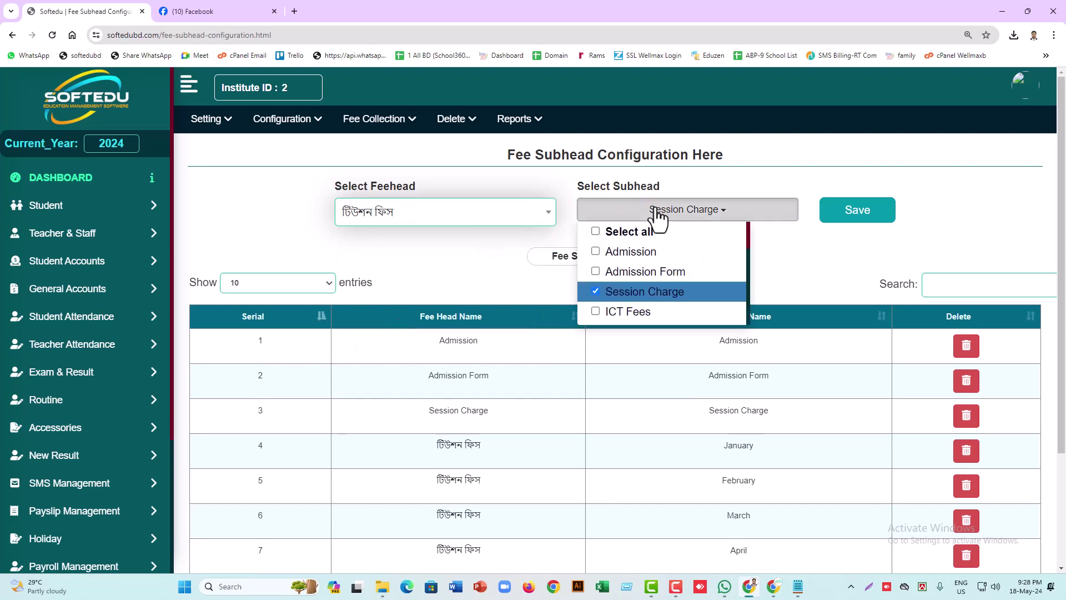
pyautogui.click(594, 293)
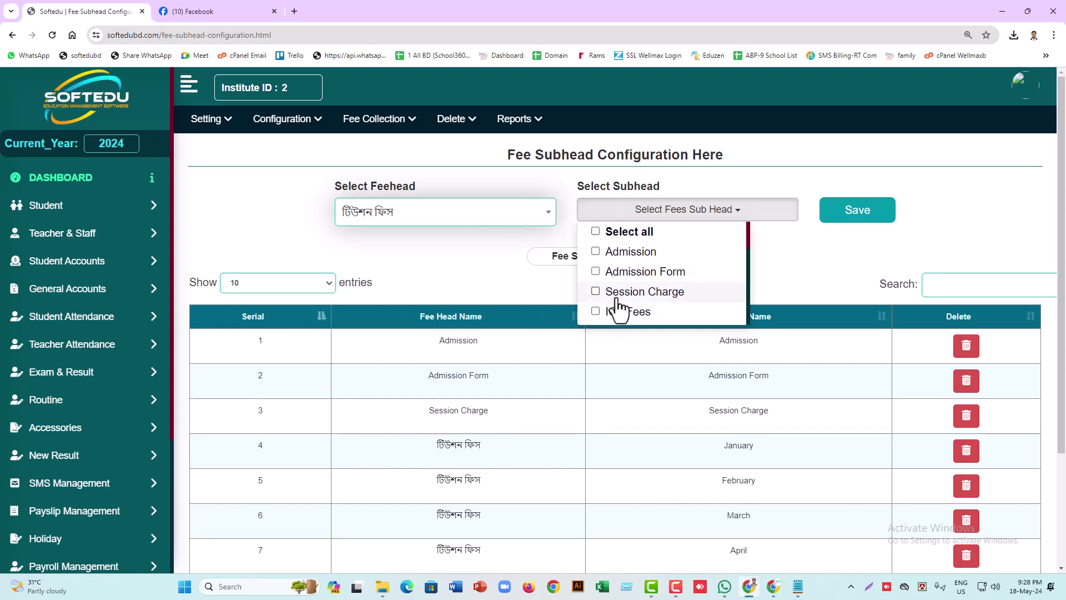
pyautogui.scroll(-1, 618, 310)
pyautogui.click(595, 276)
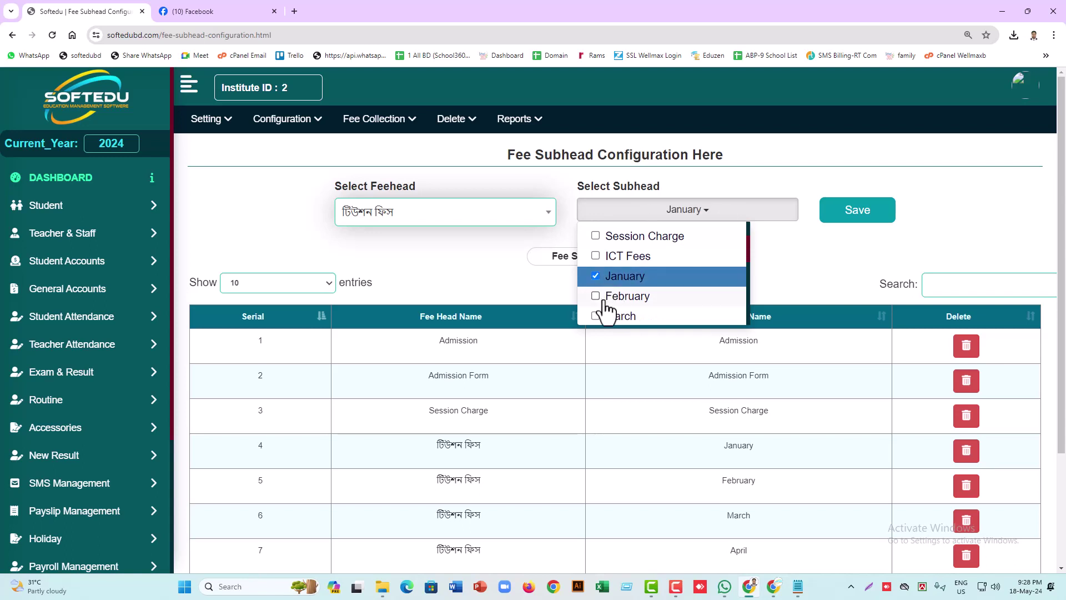
pyautogui.click(595, 296)
pyautogui.click(596, 316)
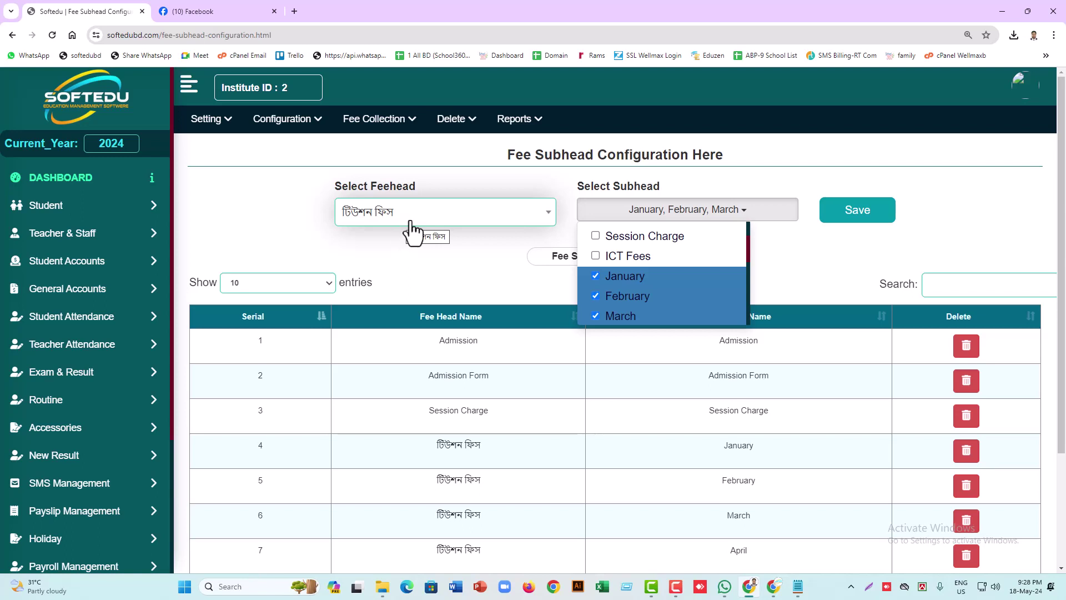
pyautogui.scroll(-4, 629, 299)
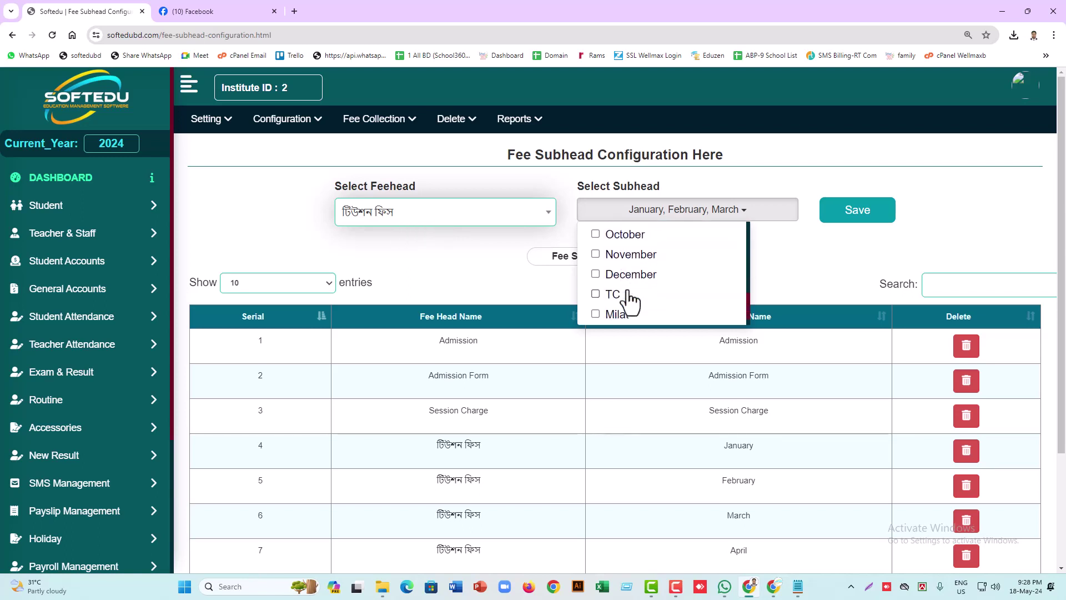
pyautogui.scroll(2, 627, 301)
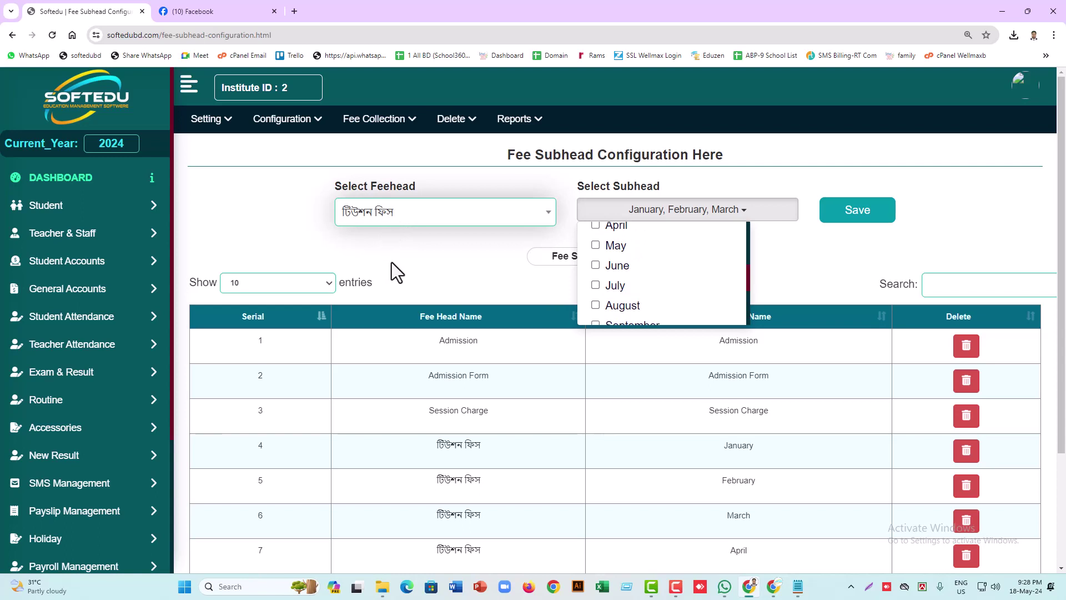
pyautogui.click(507, 249)
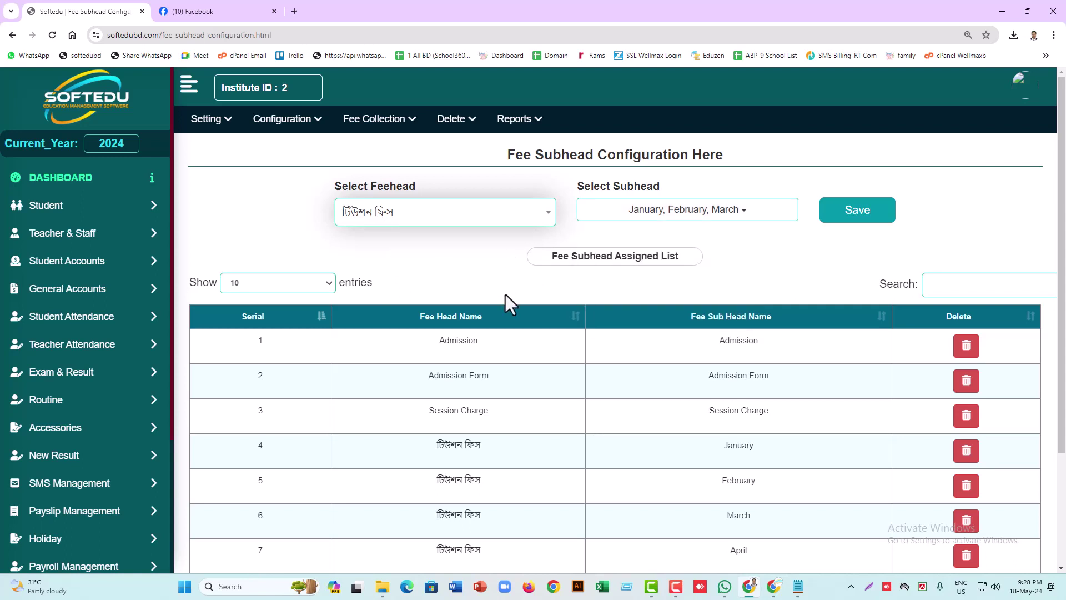
# Set the fee head back to Admission and clear every subhead selection, including Admission
pyautogui.click(506, 224)
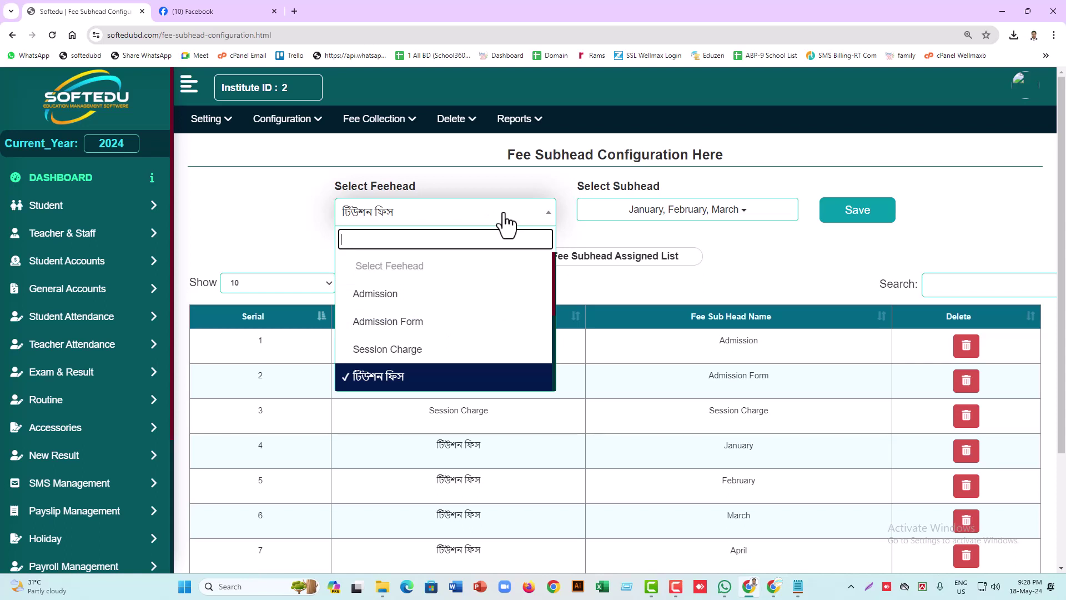
pyautogui.click(389, 296)
pyautogui.click(645, 223)
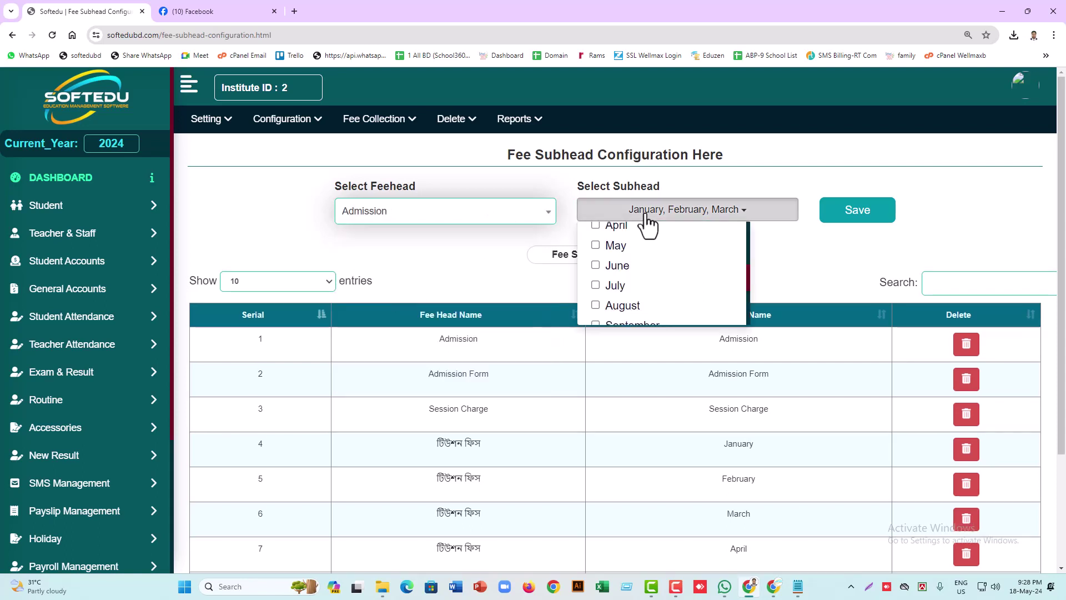
pyautogui.click(596, 231)
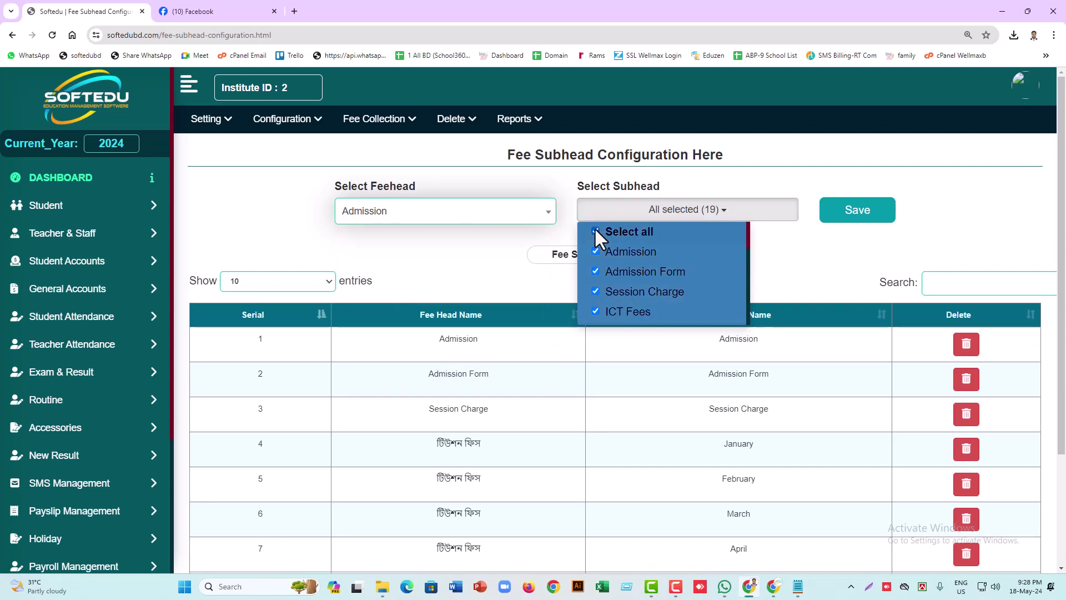
pyautogui.click(595, 231)
pyautogui.click(596, 253)
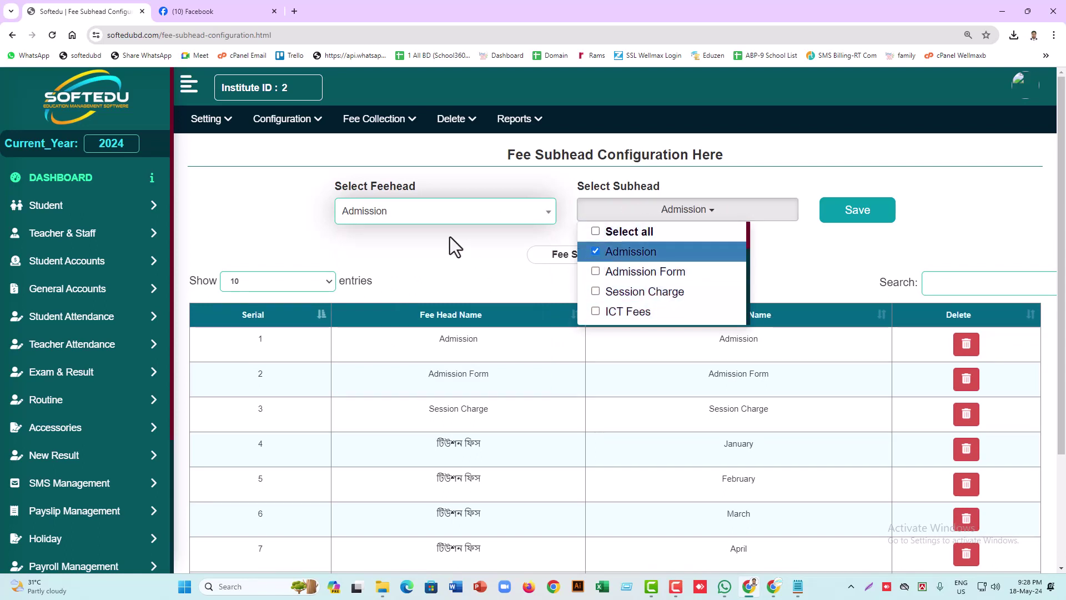
pyautogui.click(593, 251)
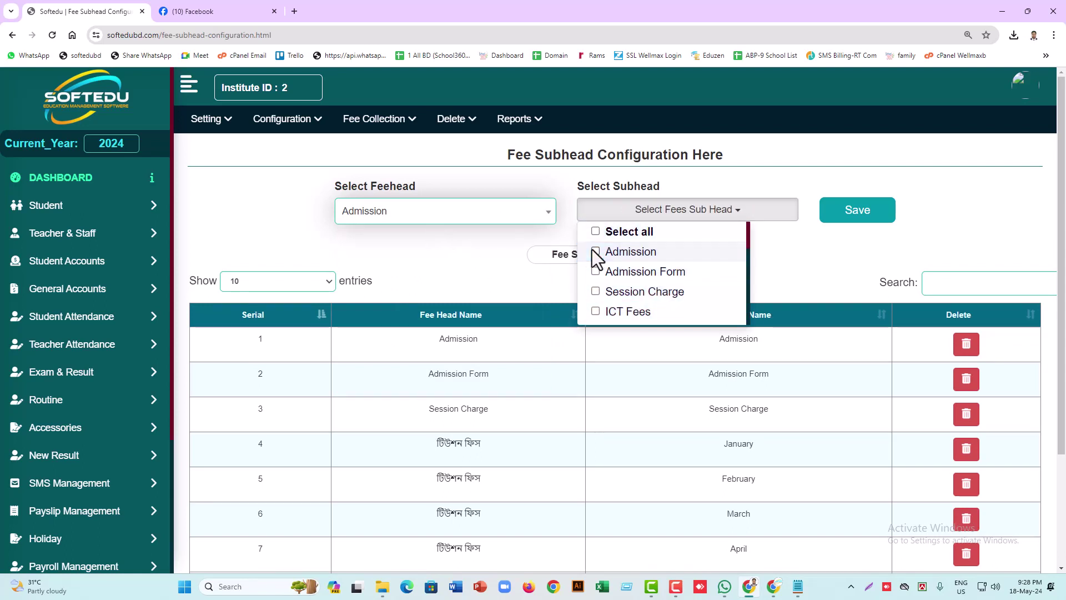
pyautogui.click(475, 251)
pyautogui.click(481, 218)
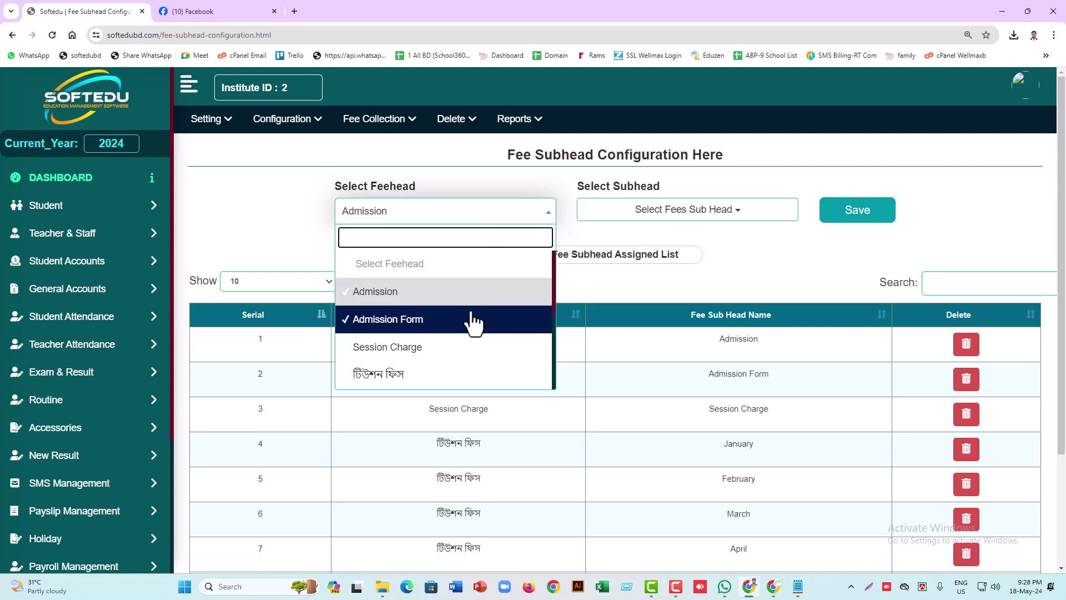
pyautogui.scroll(-5, 474, 321)
pyautogui.click(651, 278)
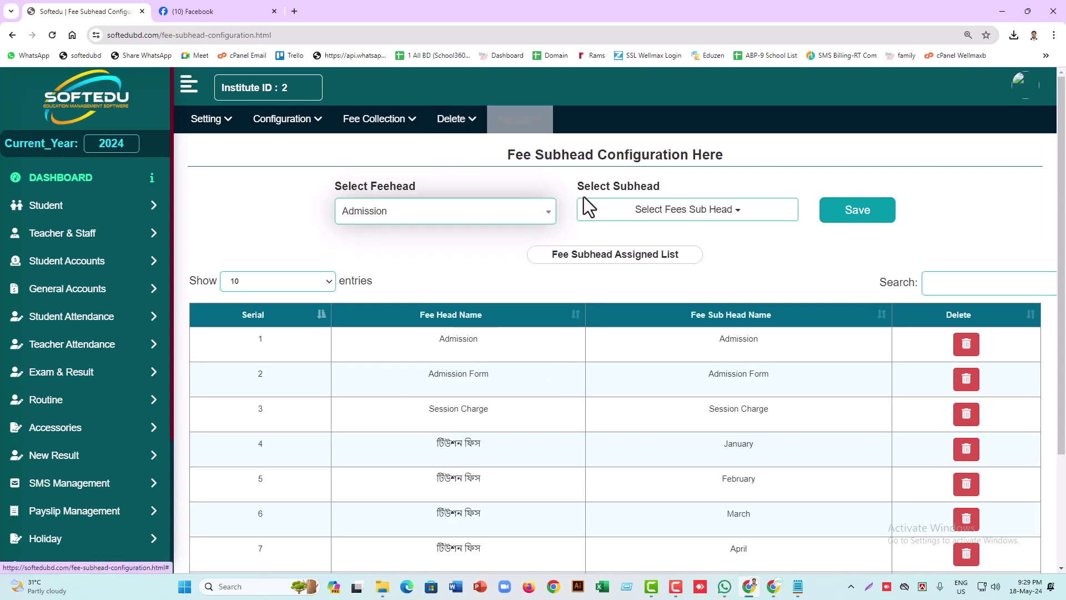
pyautogui.click(474, 217)
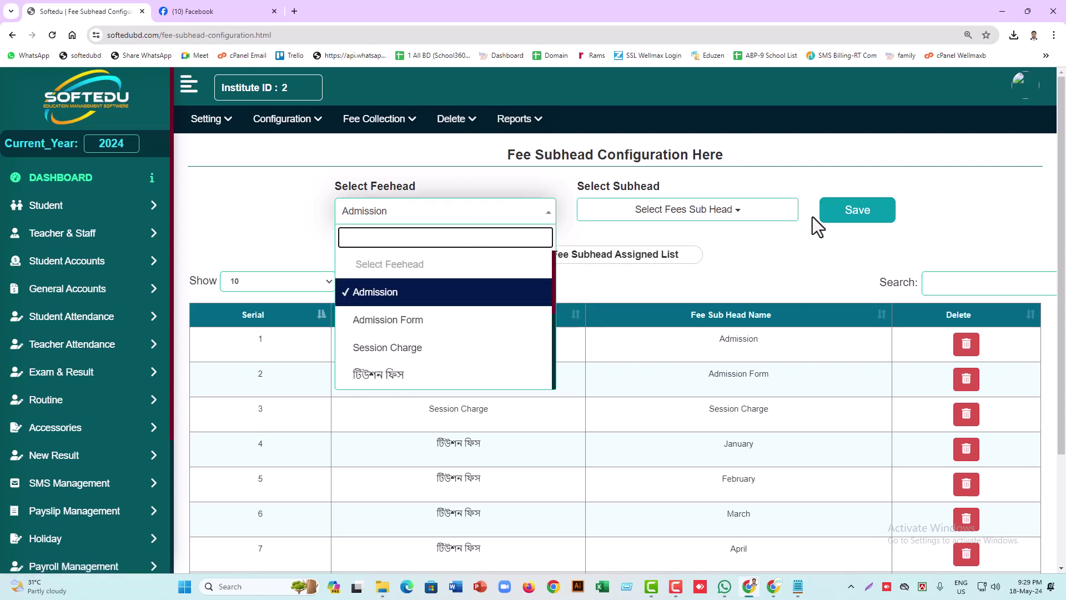
# Open the fee head ledger configuration and pair the Admission fee head with the Admission account ledger
pyautogui.click(303, 120)
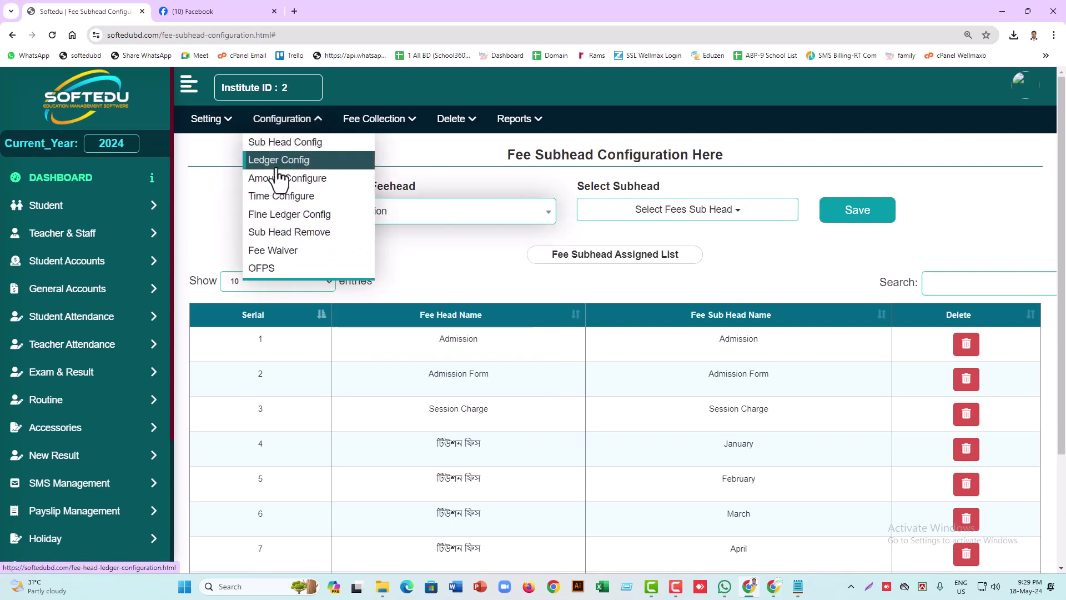
pyautogui.click(275, 162)
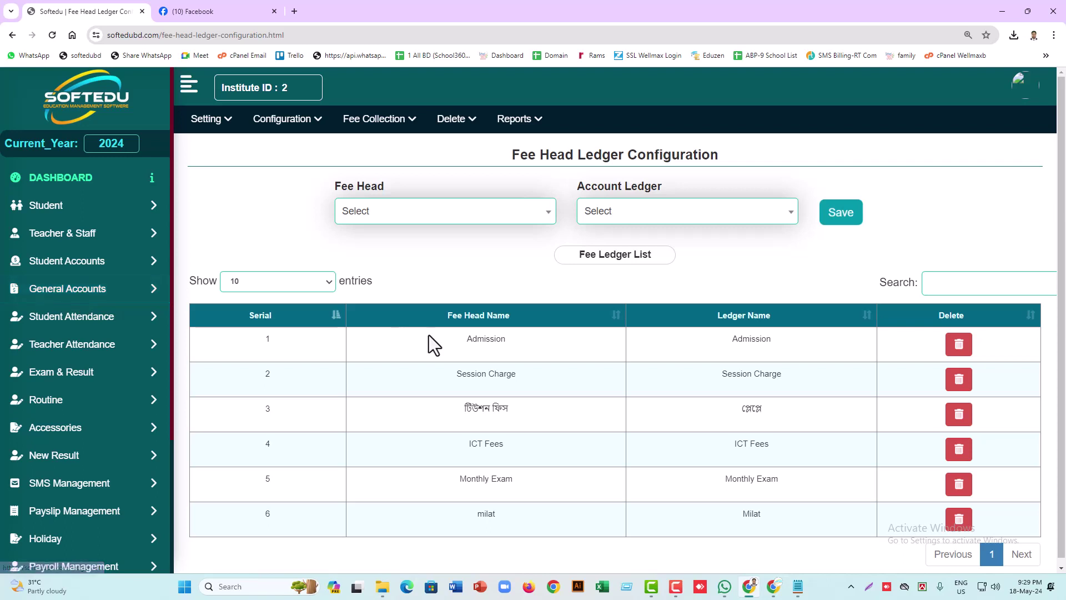
pyautogui.click(380, 220)
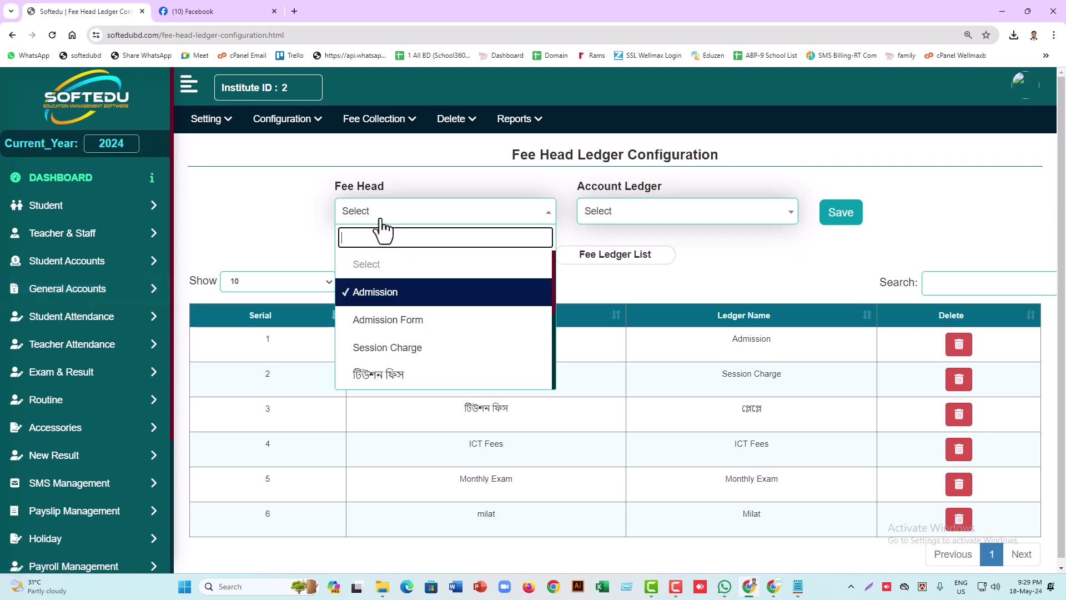
pyautogui.click(381, 300)
pyautogui.click(591, 214)
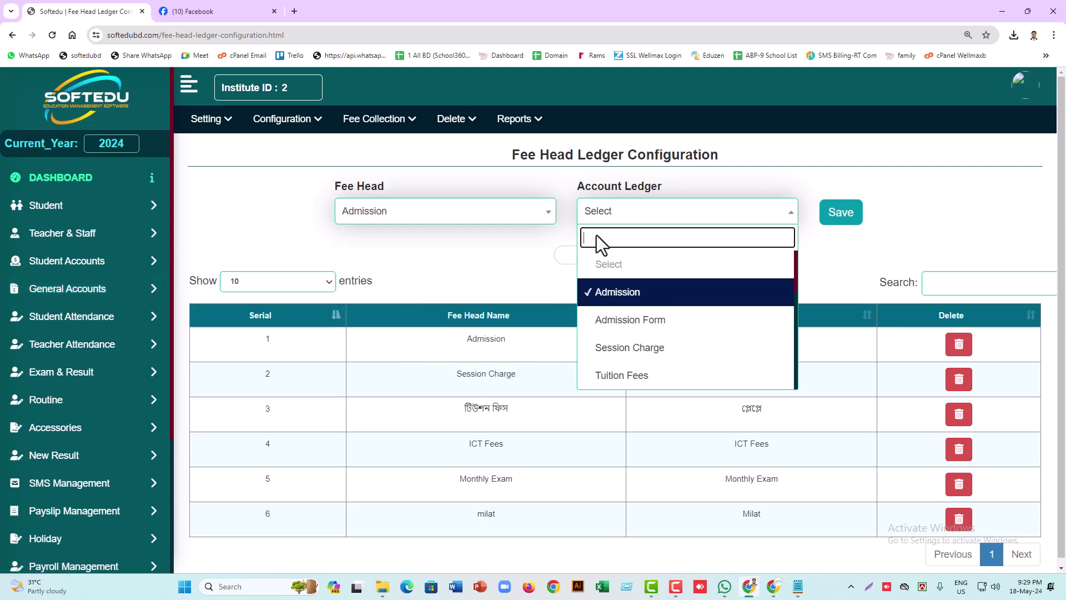
pyautogui.click(606, 293)
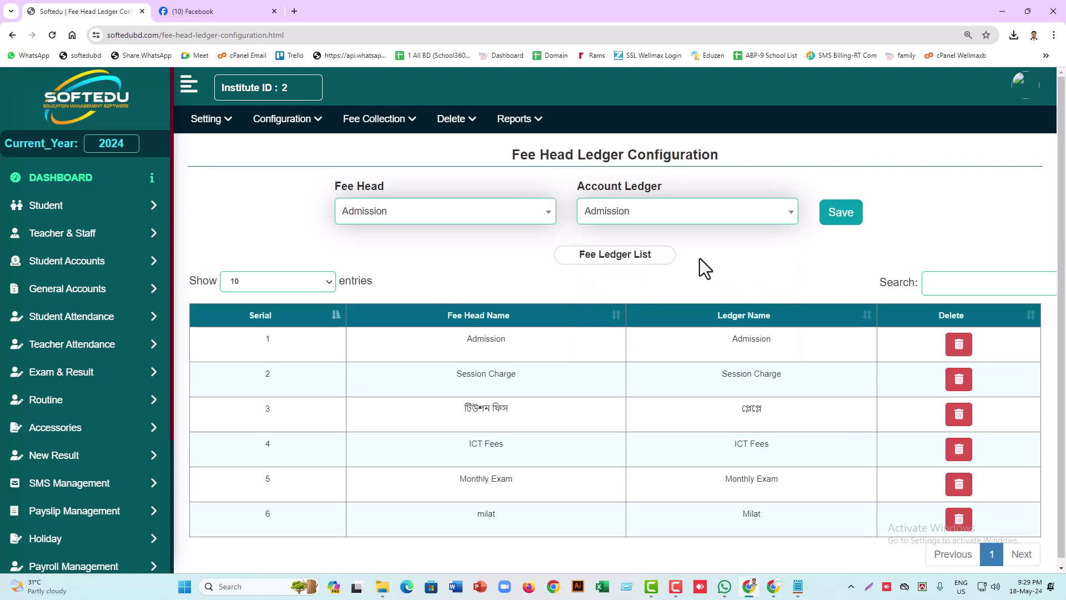
pyautogui.click(406, 215)
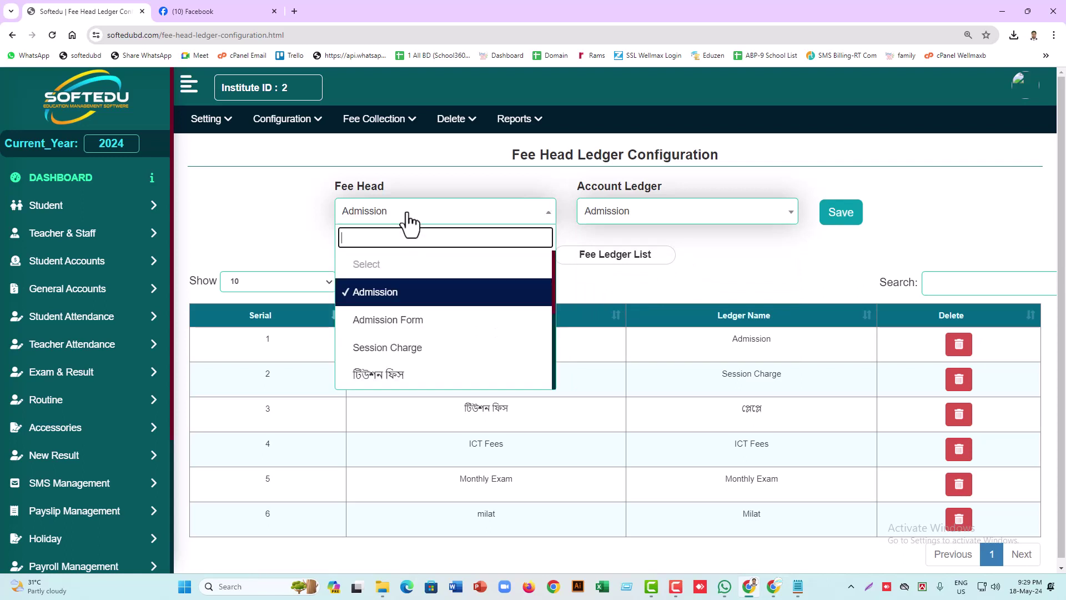
pyautogui.click(405, 294)
pyautogui.click(608, 219)
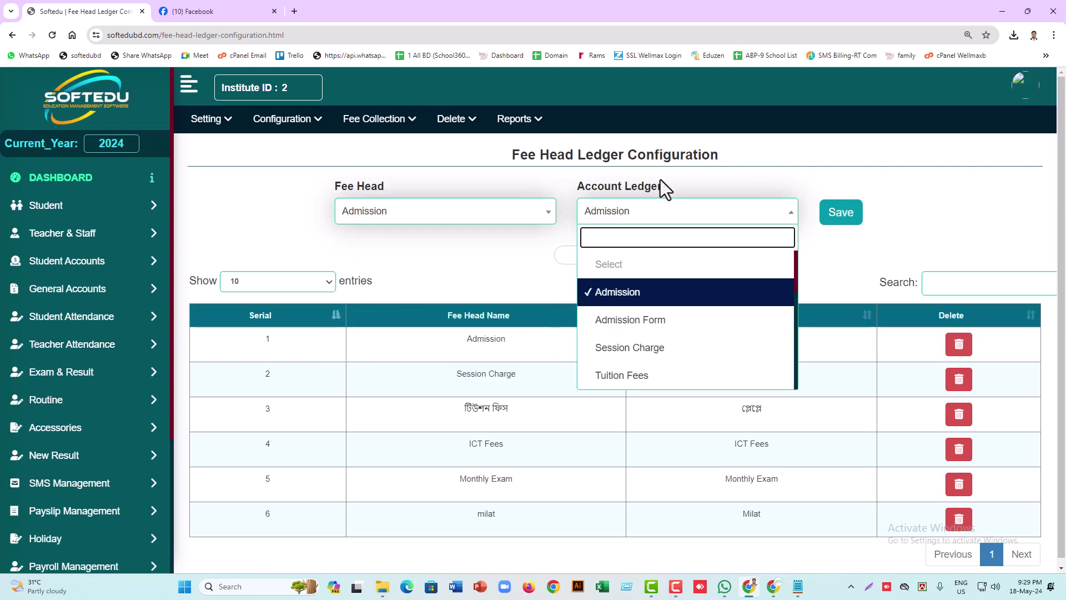
pyautogui.moveTo(661, 180); pyautogui.dragTo(626, 188)
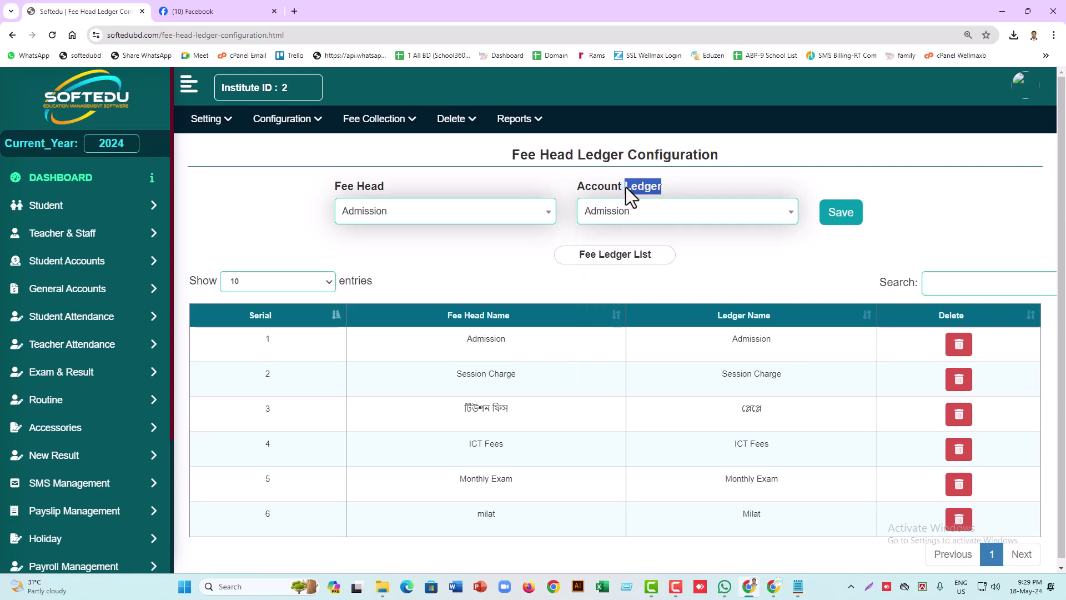
pyautogui.click(399, 220)
pyautogui.click(407, 292)
# Change the fee head to টিউশন ফিস and set its account ledger to Tuition Fees
pyautogui.click(460, 215)
pyautogui.click(400, 315)
pyautogui.click(612, 214)
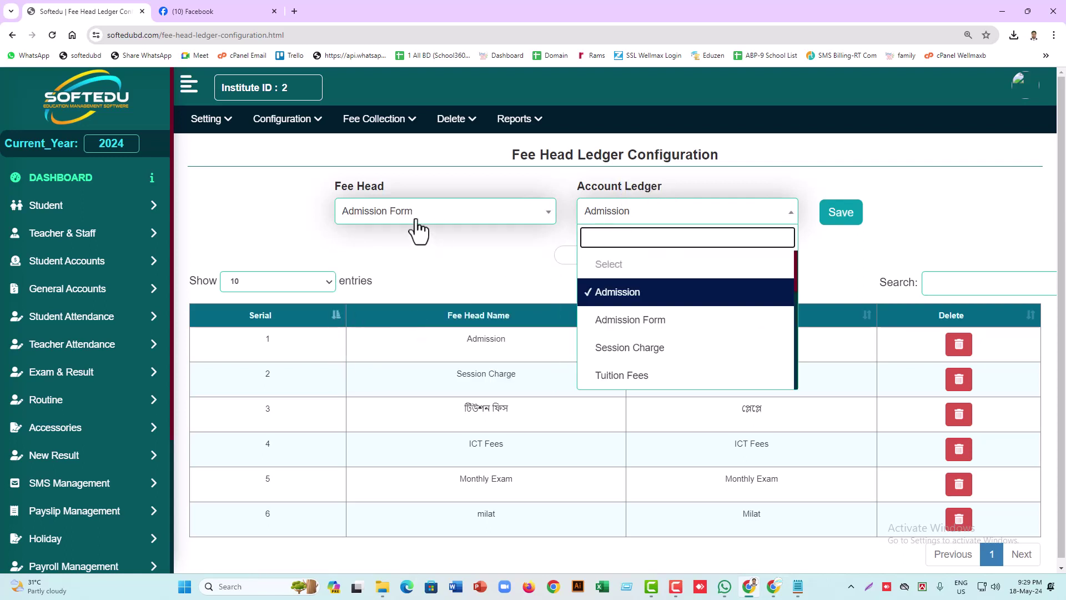
pyautogui.click(416, 220)
pyautogui.click(398, 369)
pyautogui.click(640, 223)
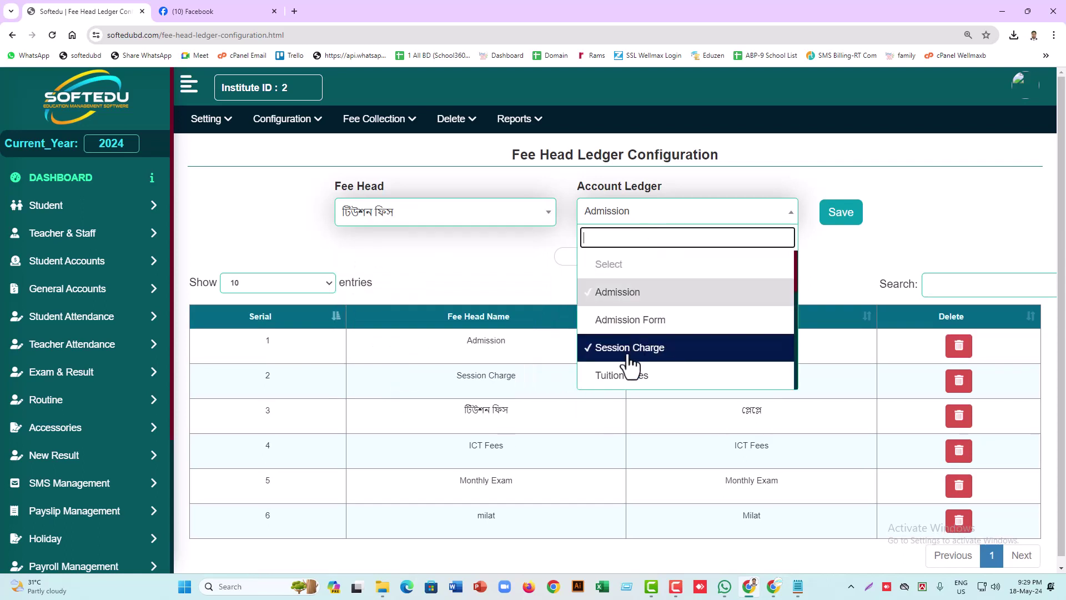
pyautogui.click(614, 375)
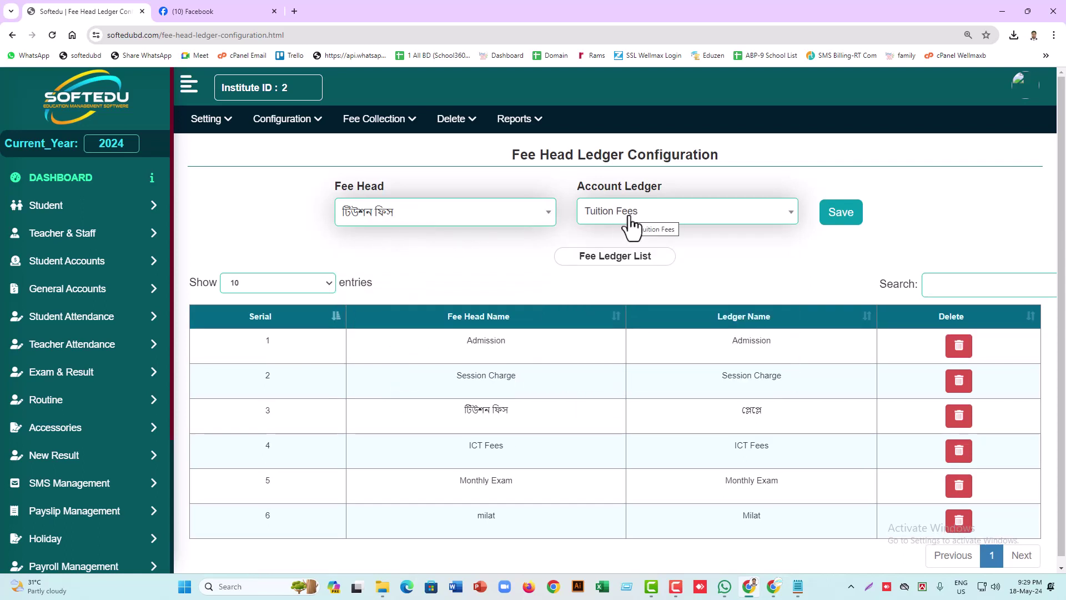
# Switch the fee head to ICT Fees with Tuition Fees as the account ledger
pyautogui.click(397, 217)
pyautogui.scroll(-3, 416, 340)
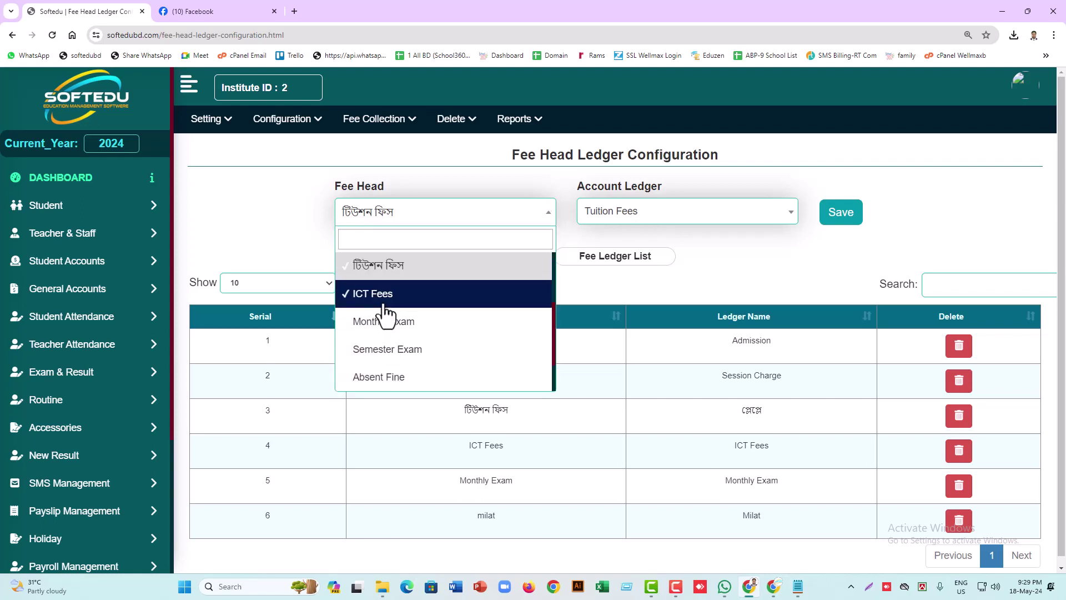
pyautogui.click(385, 300)
pyautogui.click(590, 219)
pyautogui.click(630, 379)
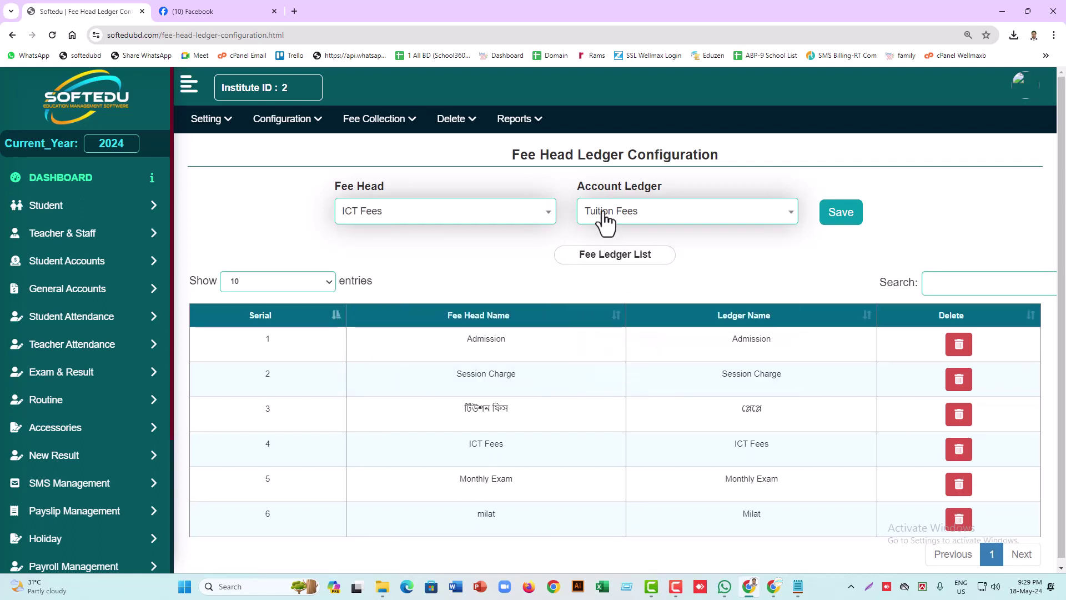
pyautogui.click(605, 220)
# Open the fee amount configuration and choose Play as the class
pyautogui.click(318, 121)
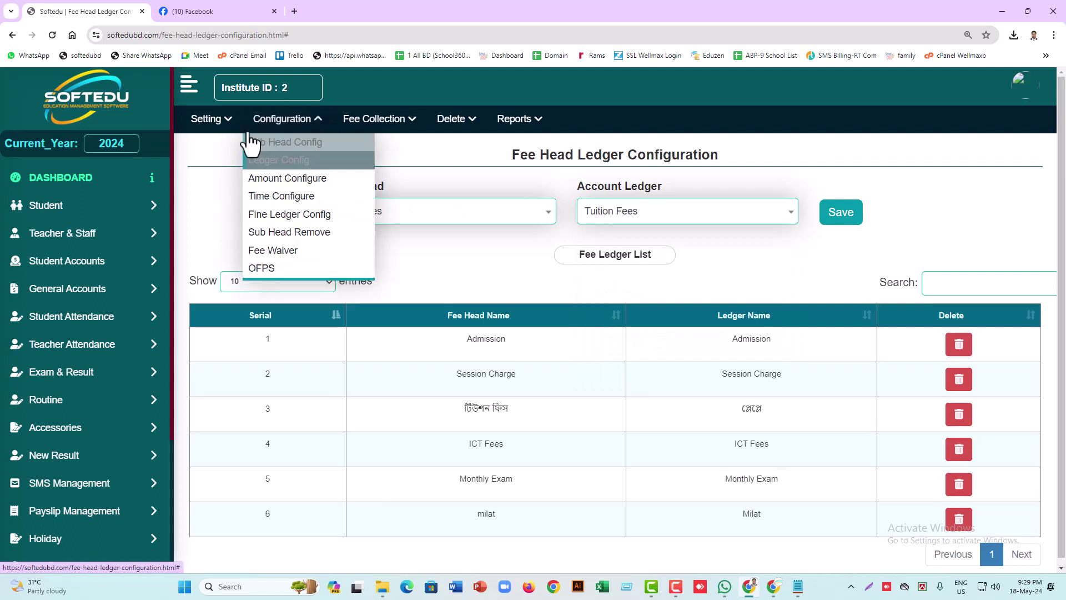
pyautogui.click(209, 120)
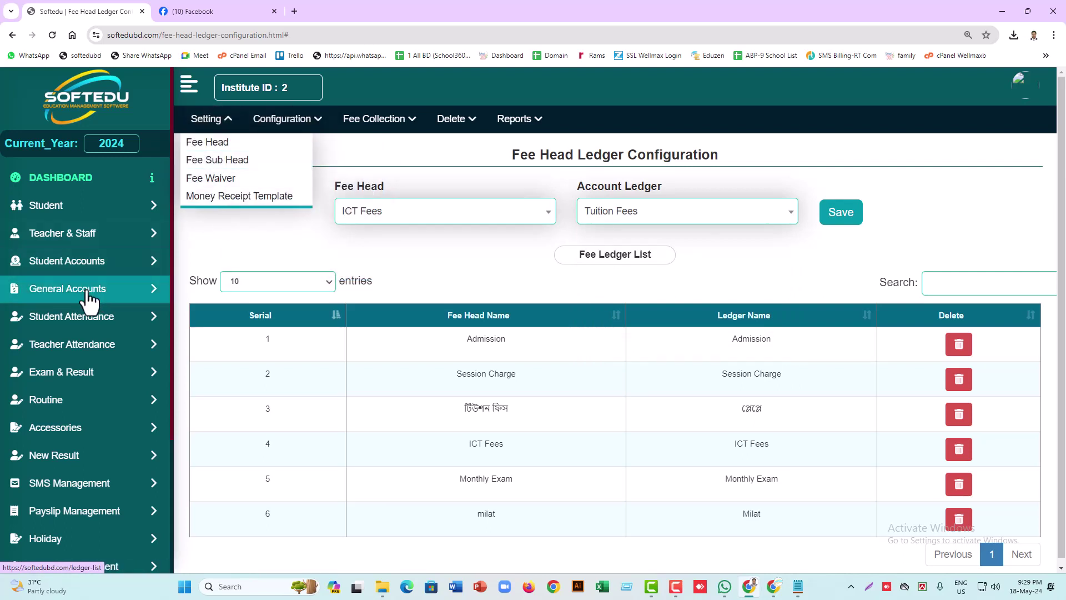
pyautogui.click(316, 123)
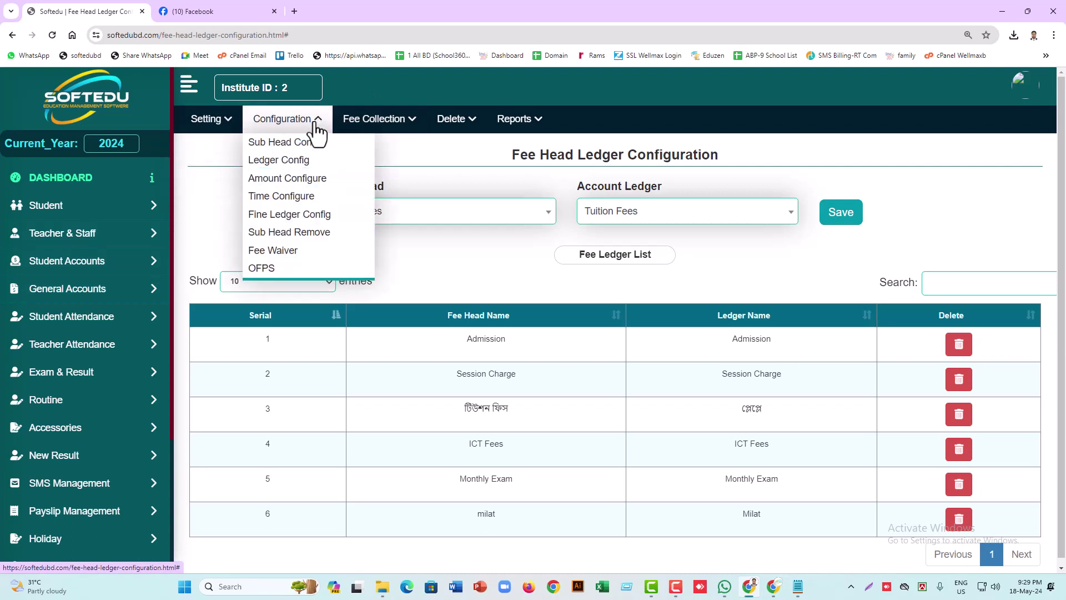
pyautogui.click(289, 179)
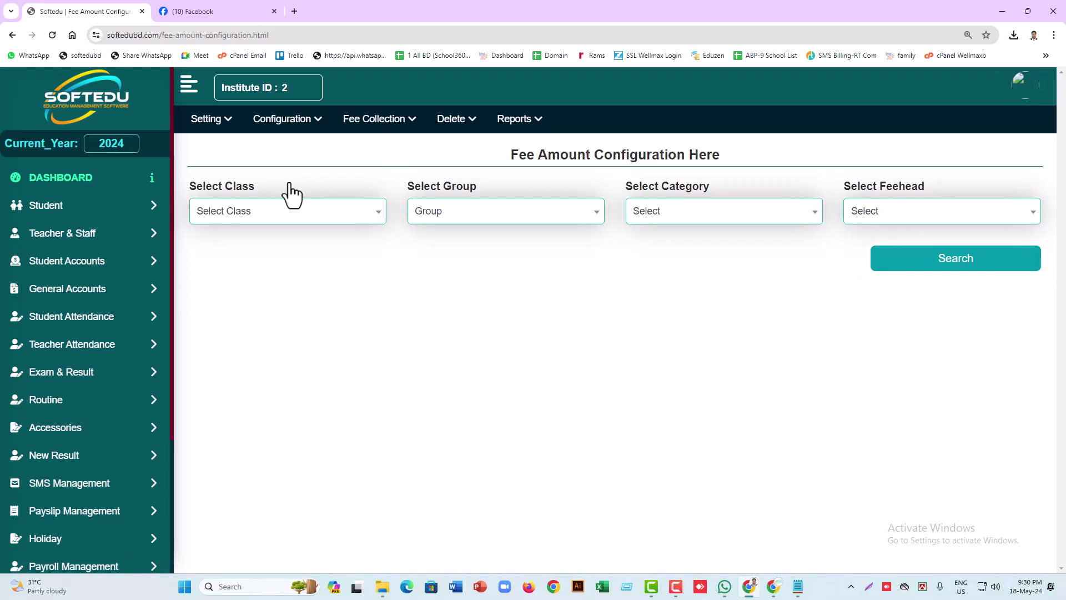
pyautogui.click(307, 218)
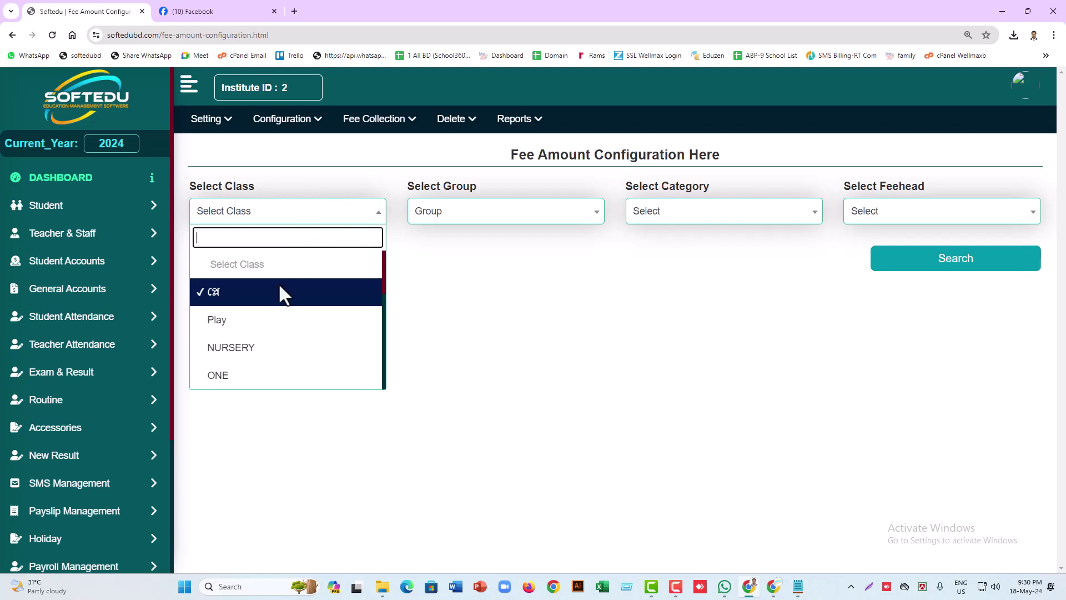
pyautogui.click(222, 298)
pyautogui.click(471, 213)
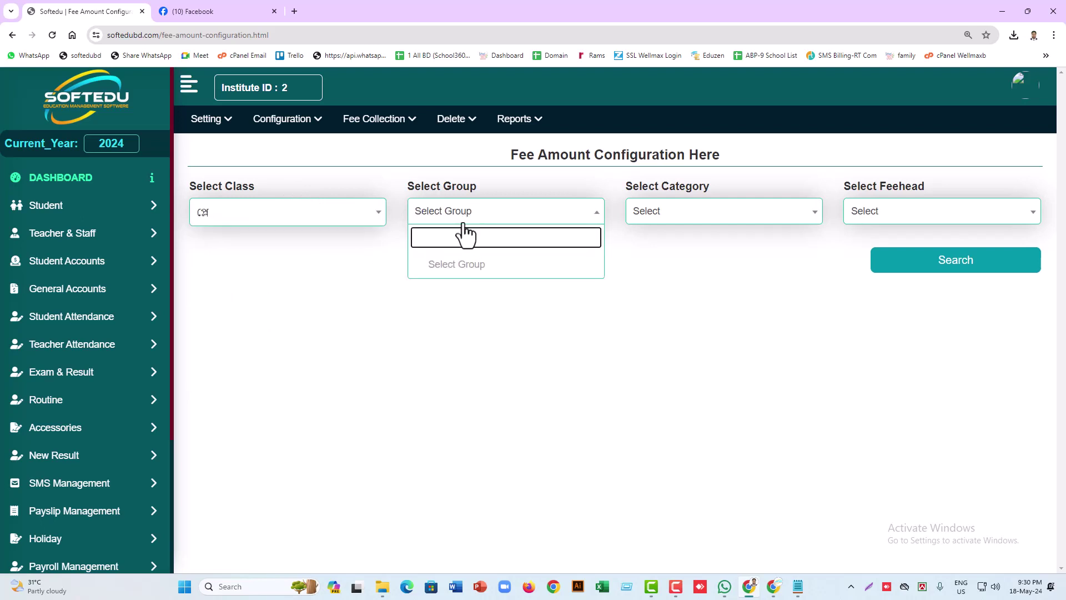
pyautogui.click(206, 216)
pyautogui.click(221, 320)
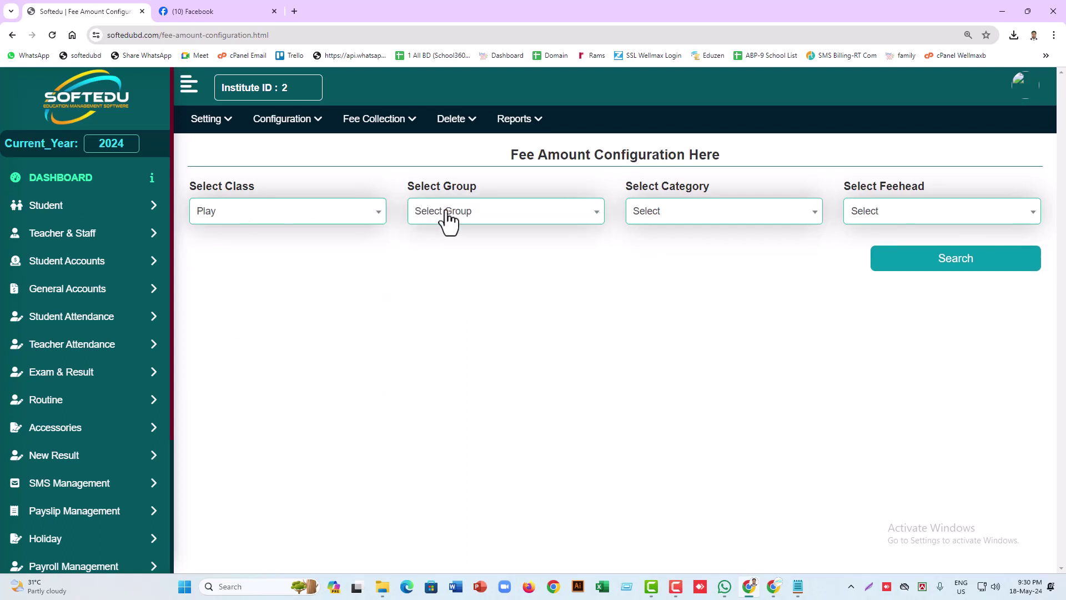
# Set both group and category to General, choose the Admission fee head, and search for its fee amount configuration
pyautogui.click(447, 218)
pyautogui.click(460, 289)
pyautogui.click(703, 211)
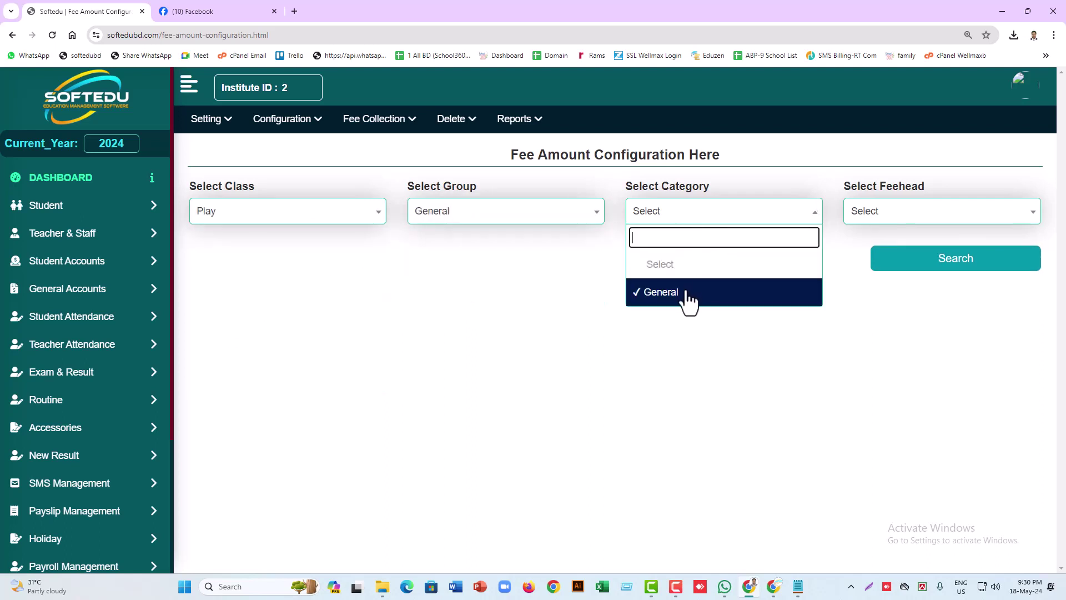
pyautogui.click(686, 293)
pyautogui.click(892, 218)
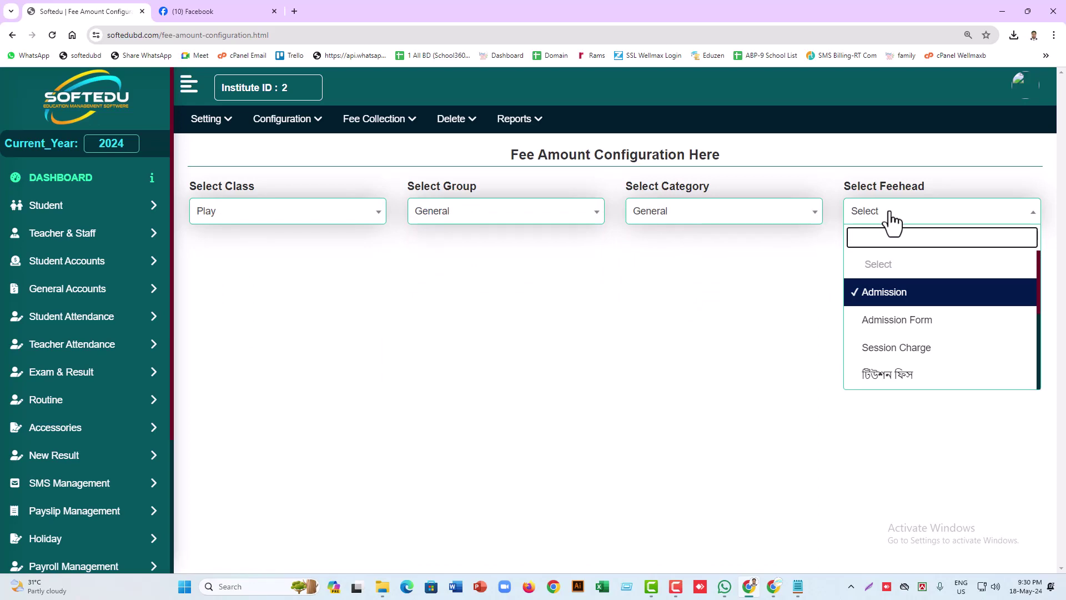
pyautogui.click(929, 300)
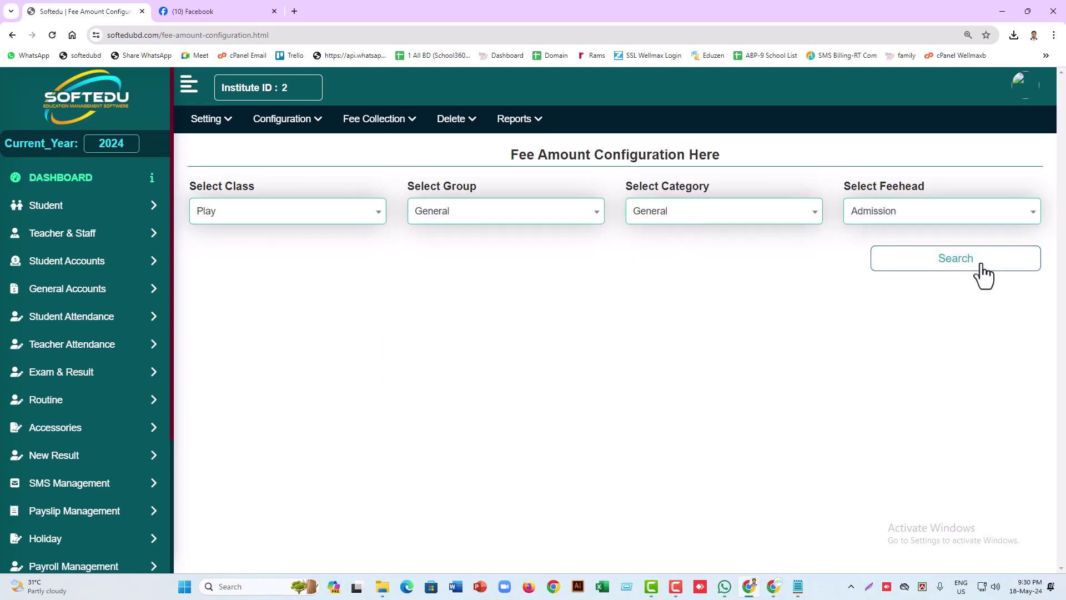
pyautogui.click(965, 272)
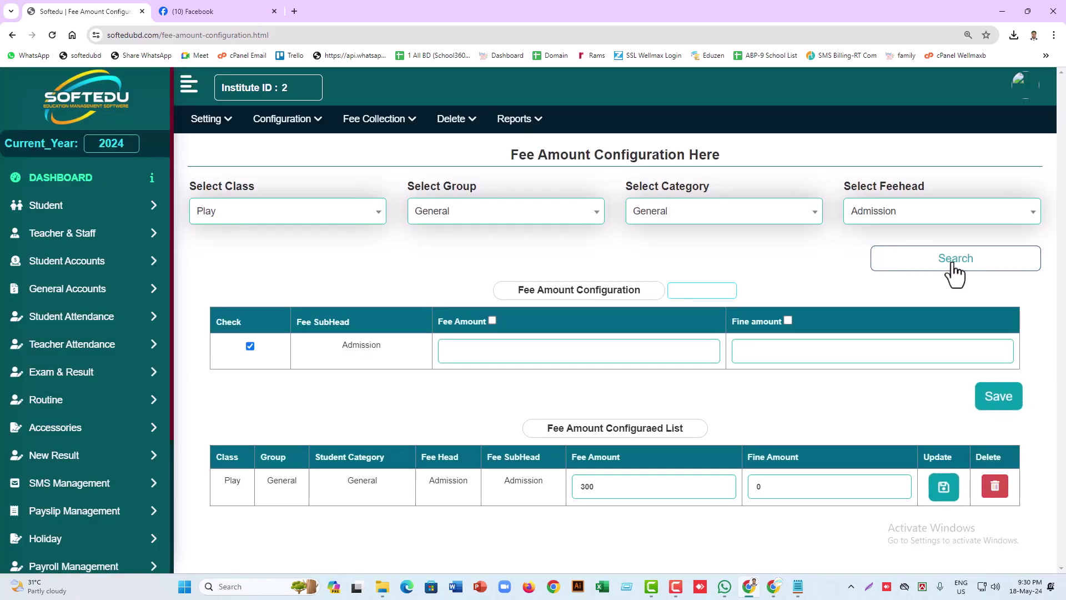
# Update the fee amount of the configured Admission entry for Play to 400
pyautogui.click(545, 350)
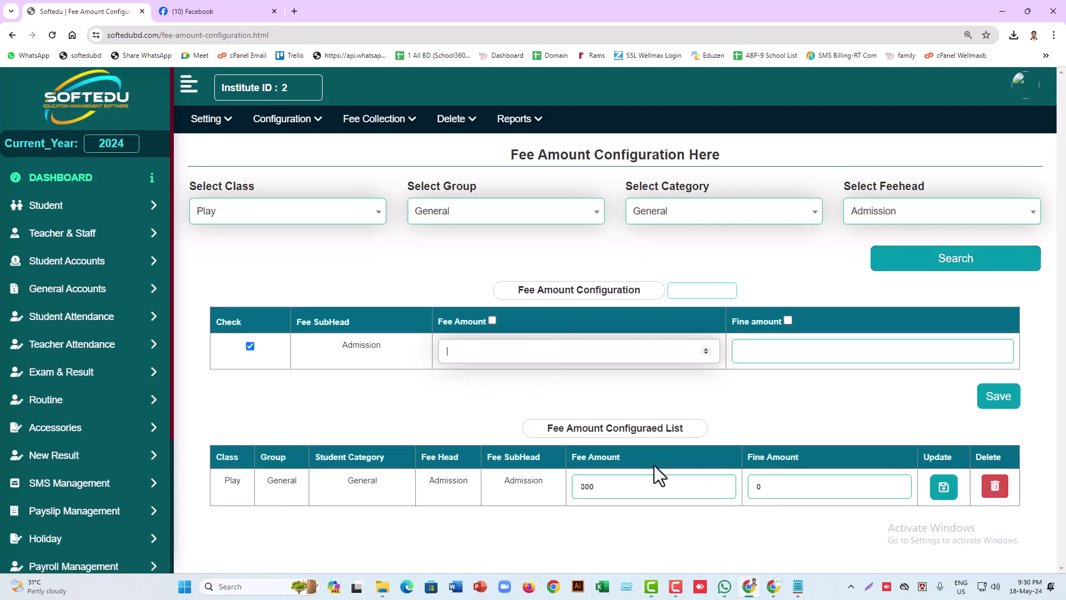
pyautogui.moveTo(522, 483); pyautogui.dragTo(805, 483)
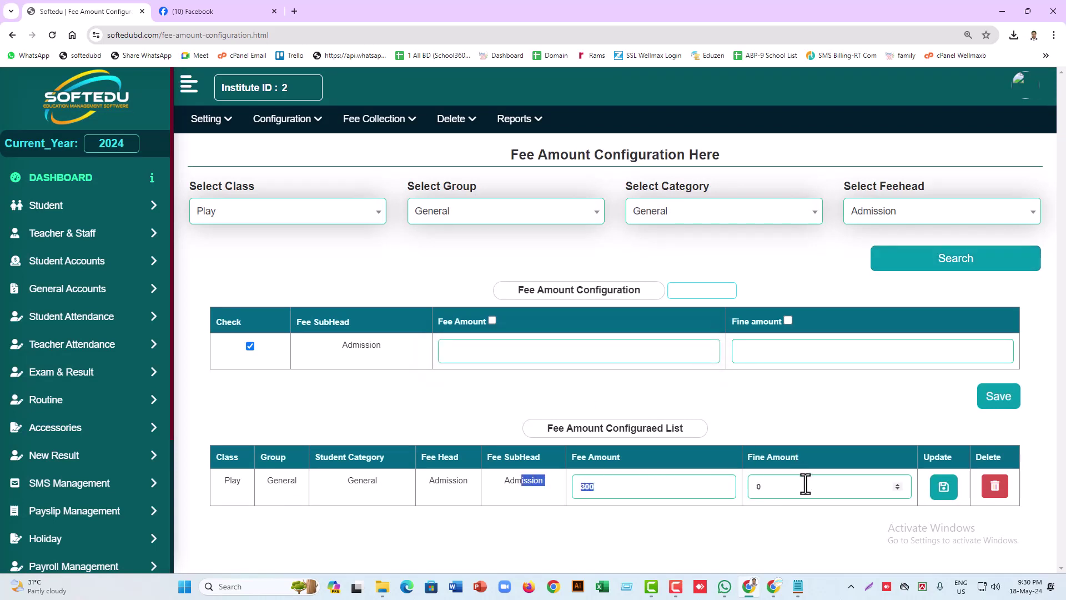
pyautogui.click(641, 487)
pyautogui.moveTo(619, 488); pyautogui.dragTo(538, 483)
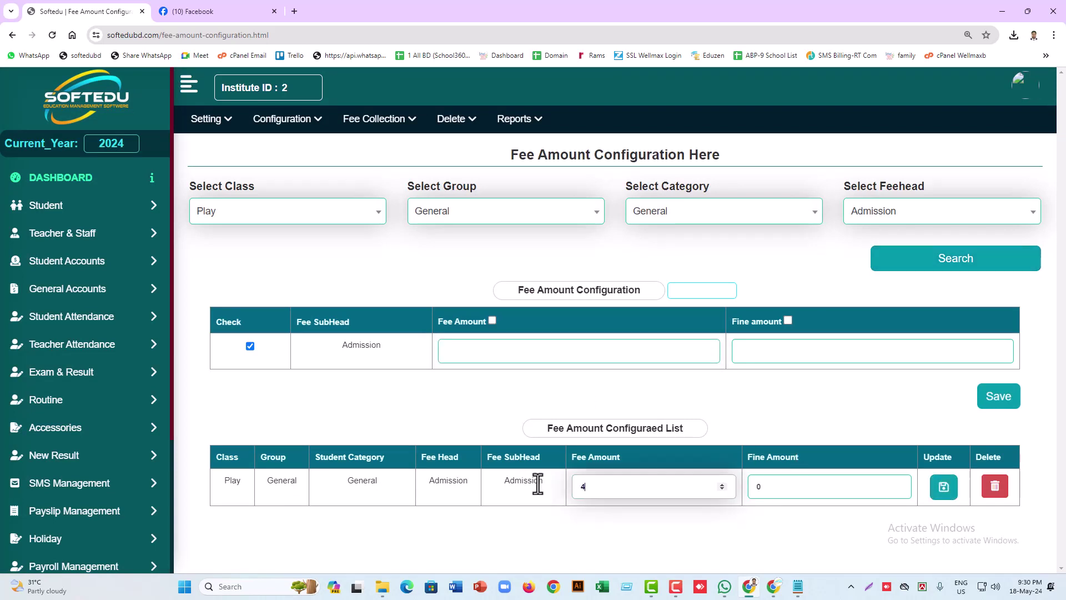
pyautogui.click(944, 487)
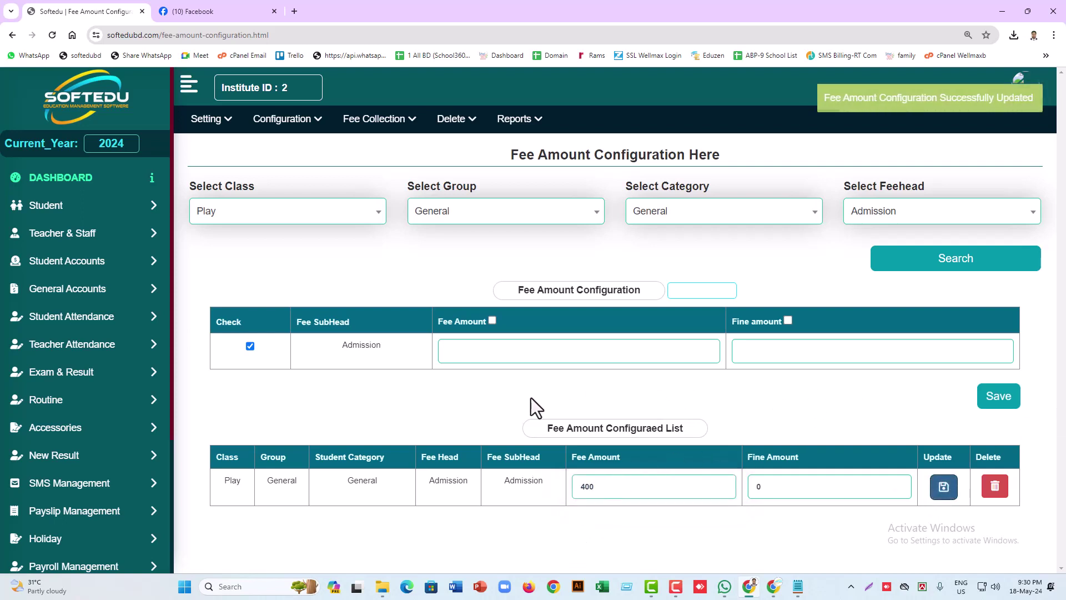
# Save a new fee amount of 500 for the Admission subhead and rerun the search
pyautogui.click(474, 355)
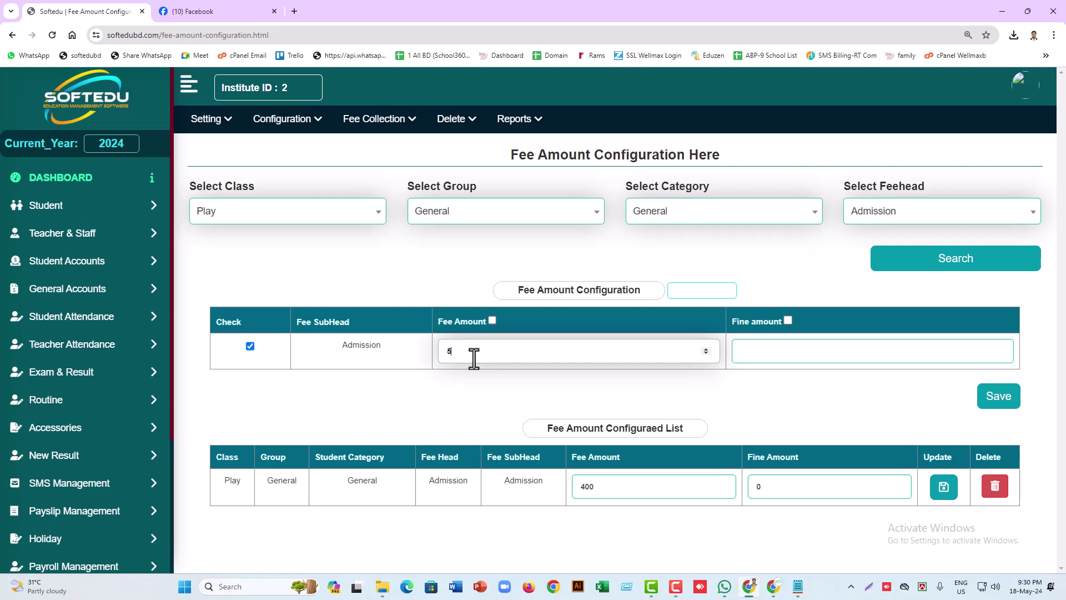
pyautogui.click(998, 396)
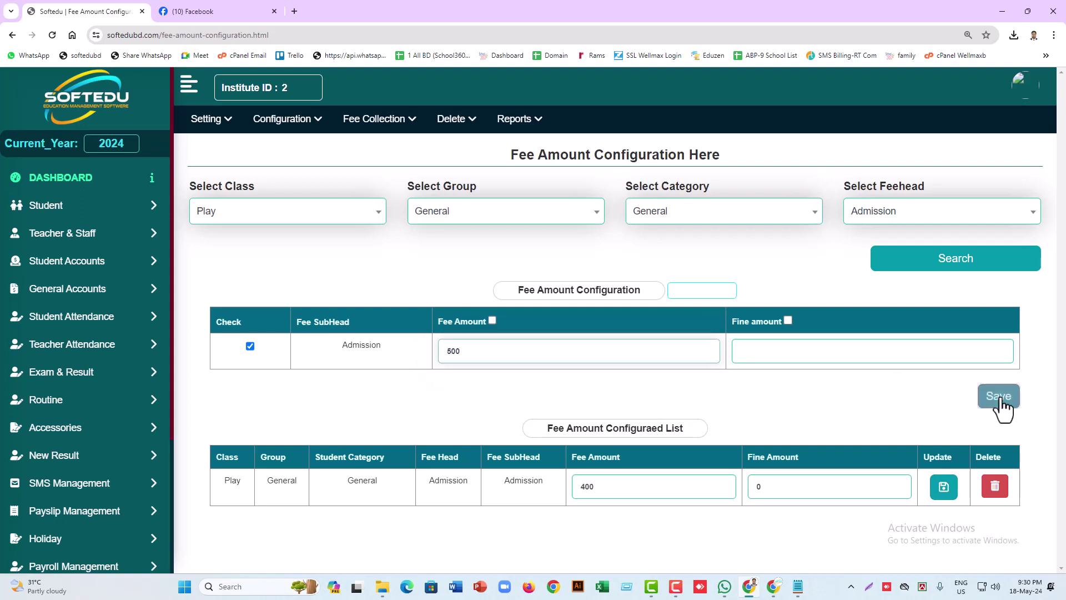
pyautogui.click(936, 267)
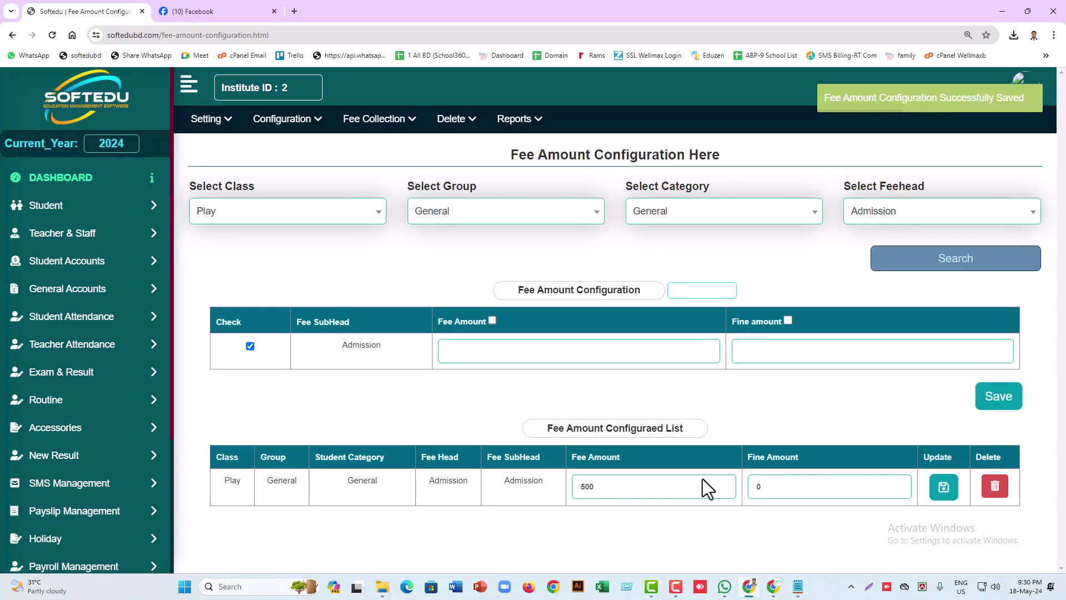
pyautogui.moveTo(645, 488); pyautogui.dragTo(487, 492)
pyautogui.click(457, 350)
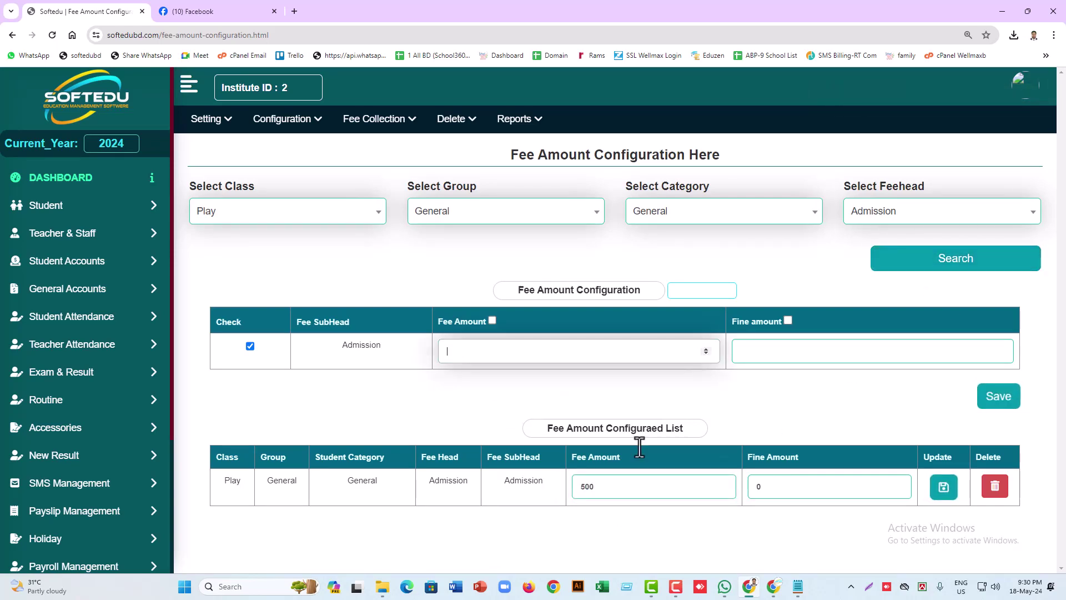
# Look up the configured fee amounts for the Admission Form and Session Charge fee heads
pyautogui.moveTo(627, 488); pyautogui.dragTo(467, 489)
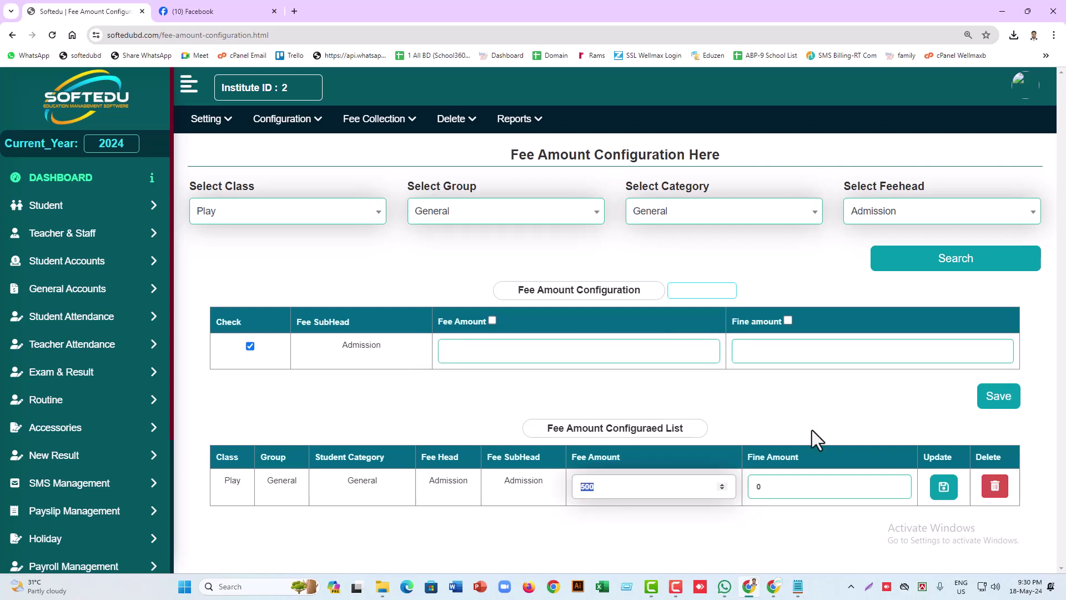
pyautogui.click(876, 221)
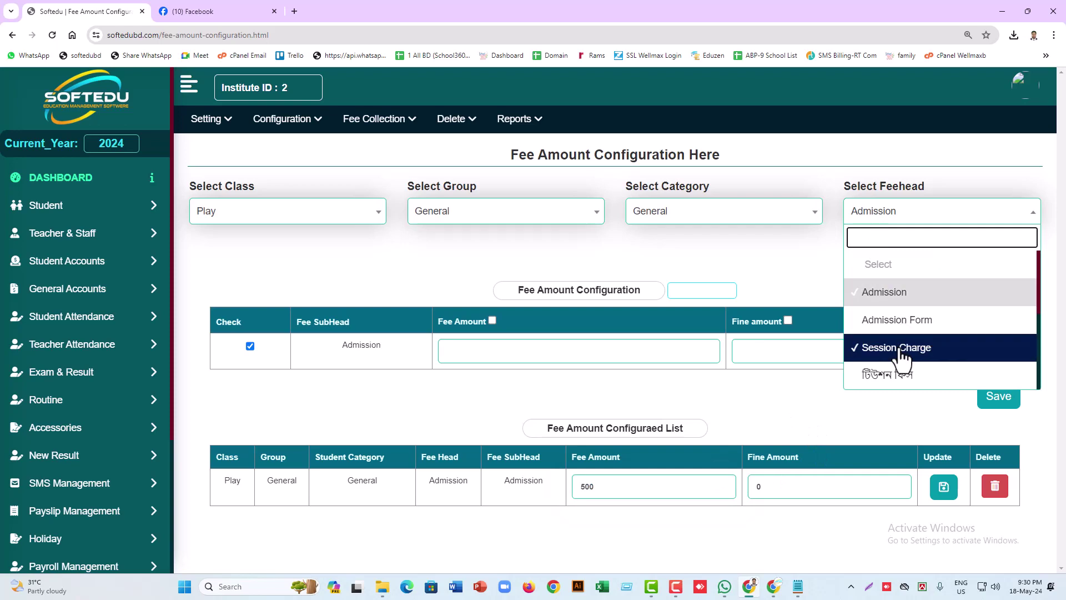
pyautogui.click(897, 320)
pyautogui.click(935, 266)
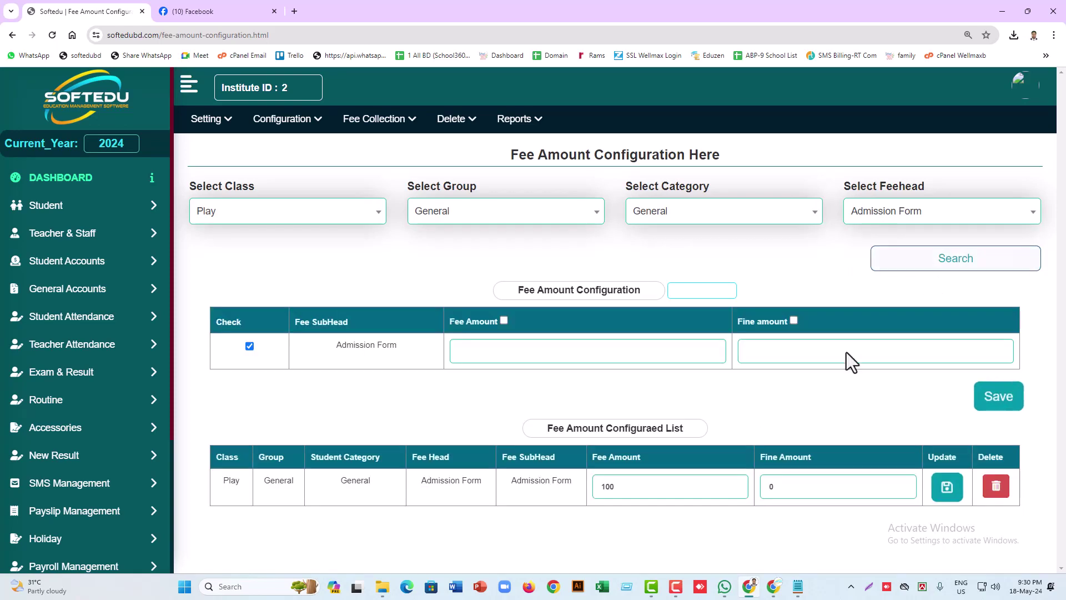
pyautogui.click(496, 345)
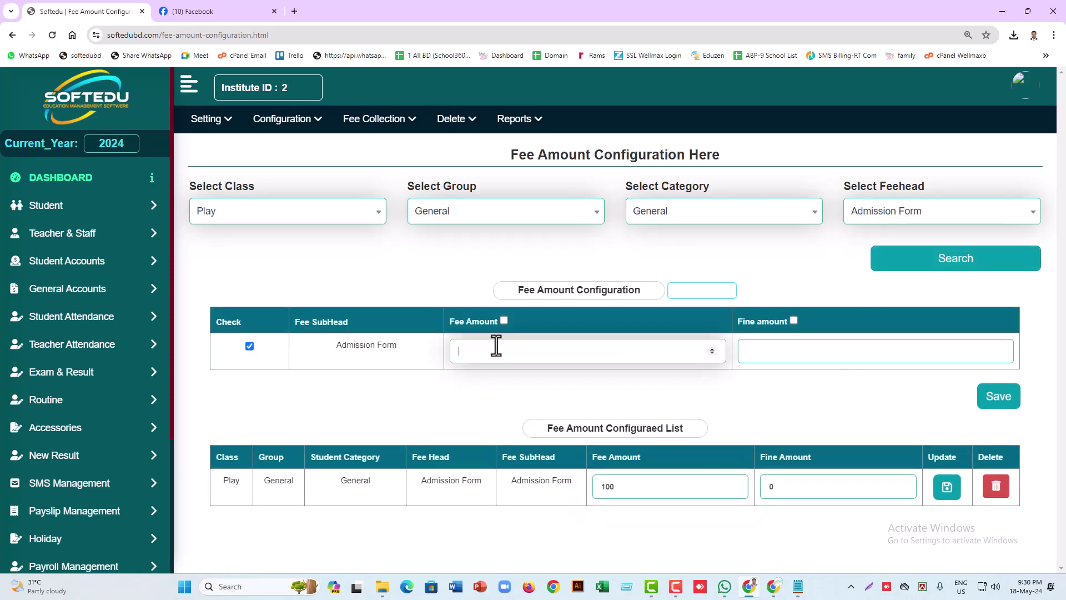
pyautogui.click(886, 219)
pyautogui.click(887, 347)
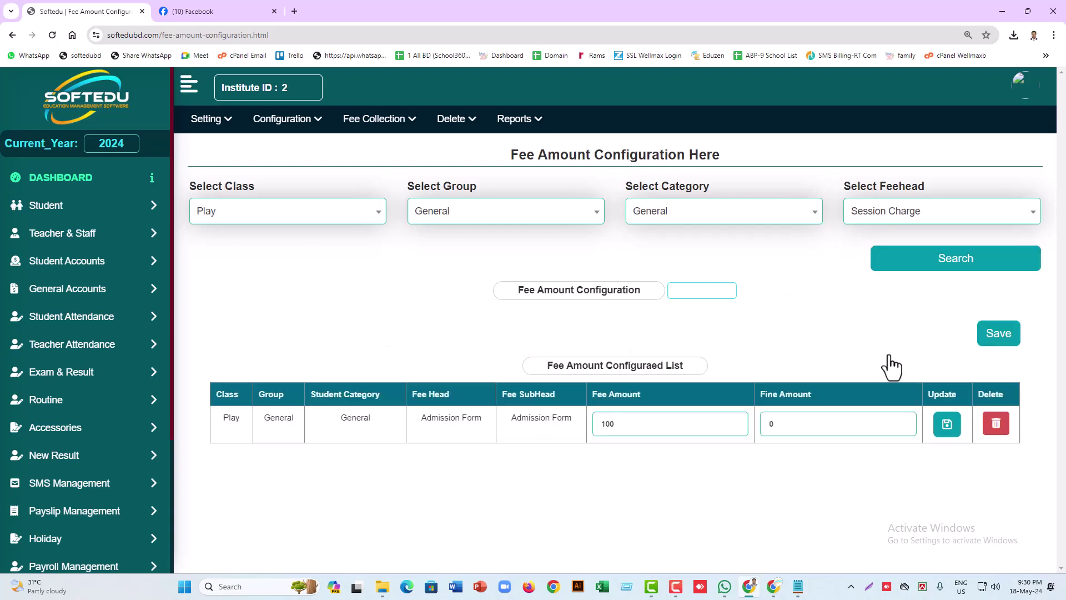
pyautogui.click(921, 262)
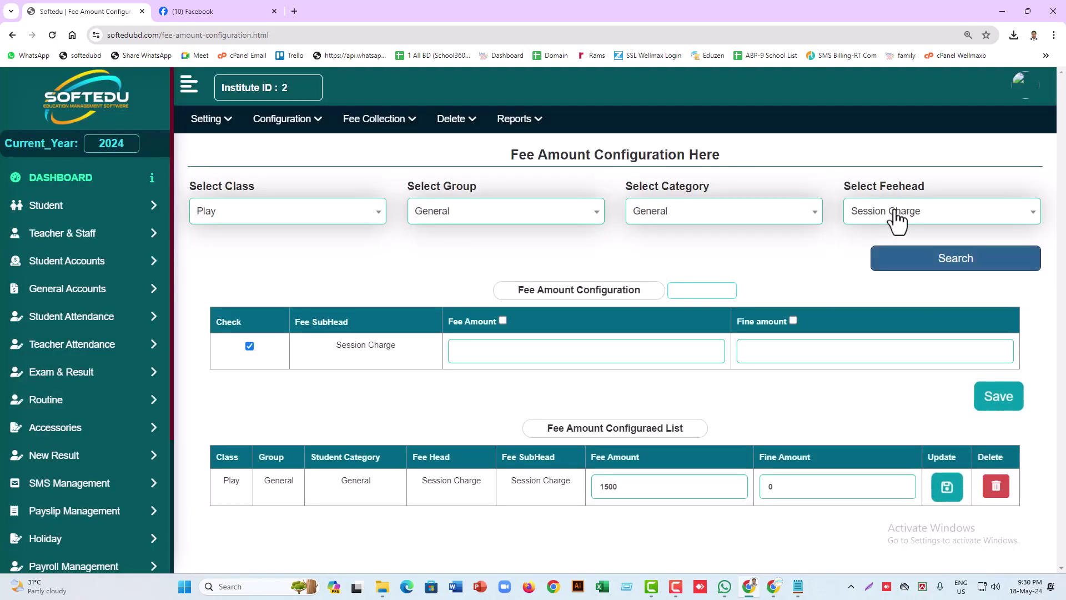
# Search the fee amount configuration of the টিউশন ফিস fee head and look through its monthly subheads
pyautogui.click(900, 222)
pyautogui.click(878, 378)
pyautogui.click(877, 210)
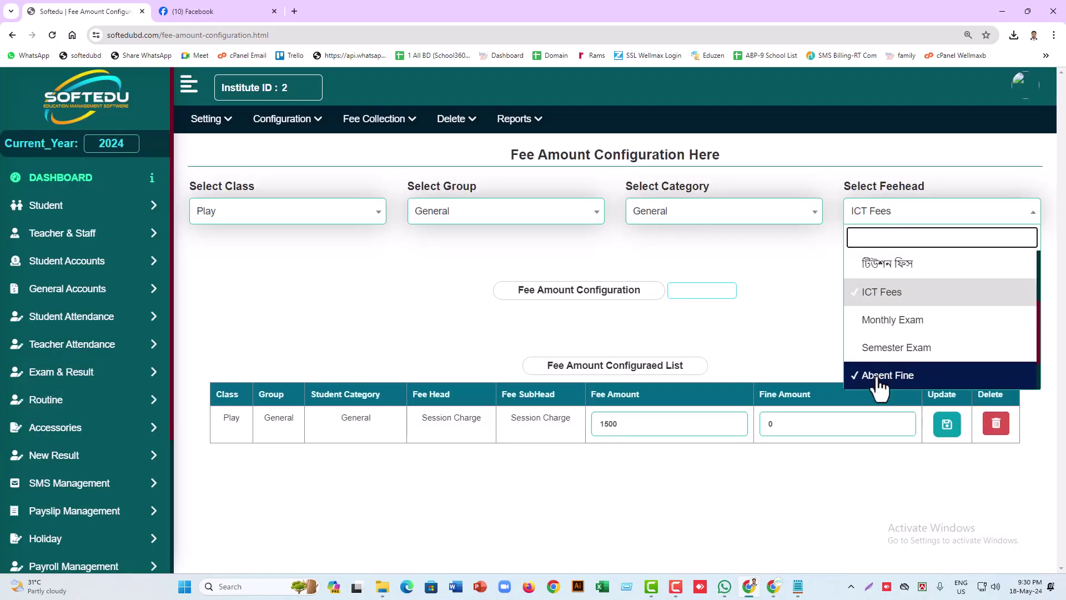
pyautogui.scroll(-2, 878, 344)
pyautogui.scroll(5, 885, 358)
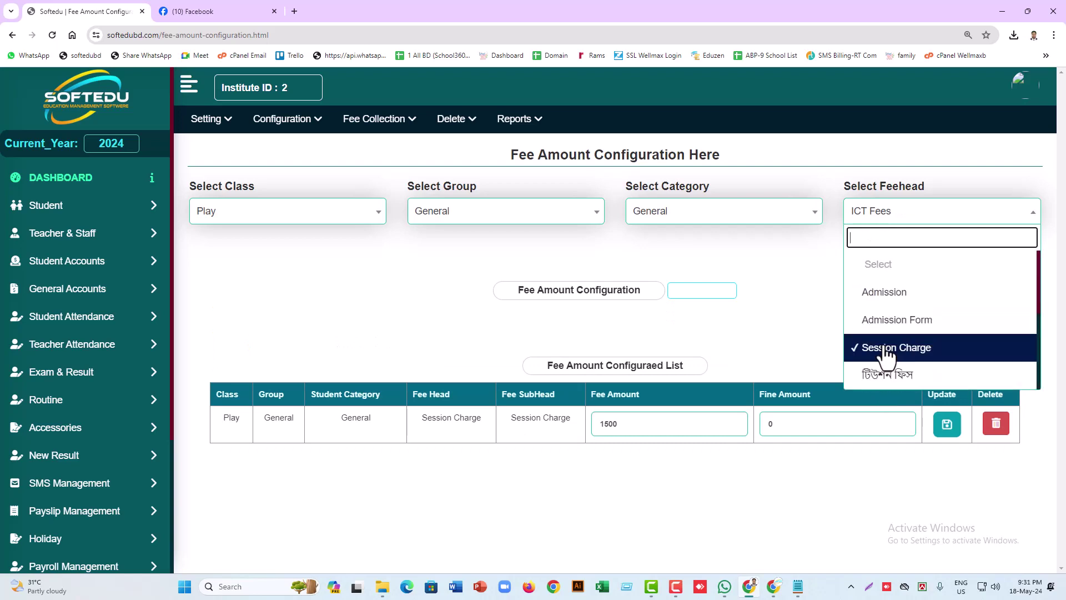
pyautogui.click(891, 375)
pyautogui.click(934, 266)
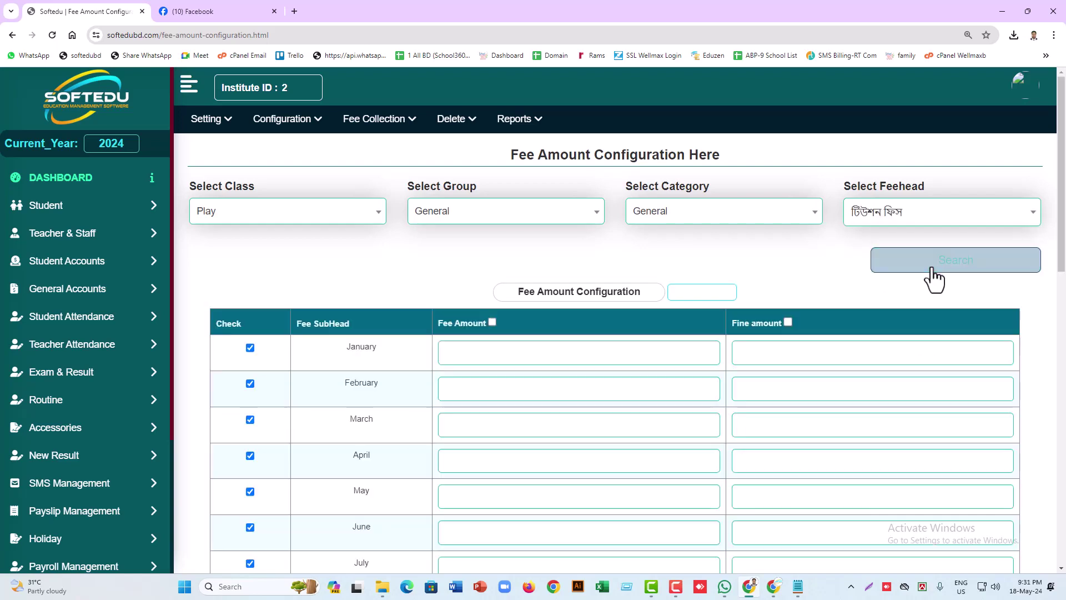
pyautogui.scroll(-10, 637, 370)
pyautogui.scroll(10, 637, 370)
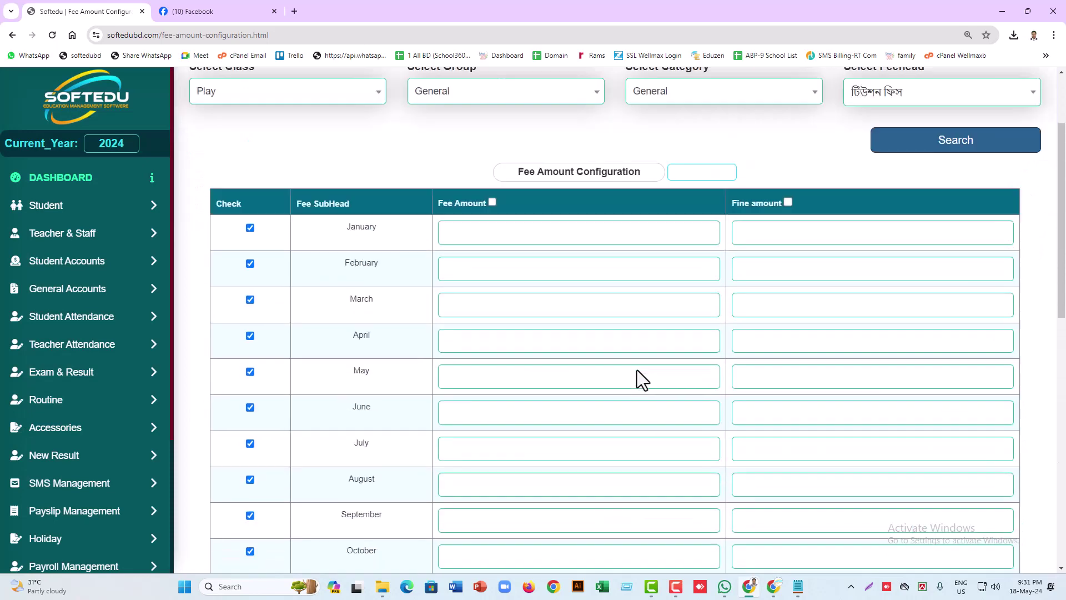
# Fill in a common fee amount of 500 for all monthly subheads from January to December
pyautogui.click(483, 350)
pyautogui.click(484, 388)
pyautogui.click(489, 465)
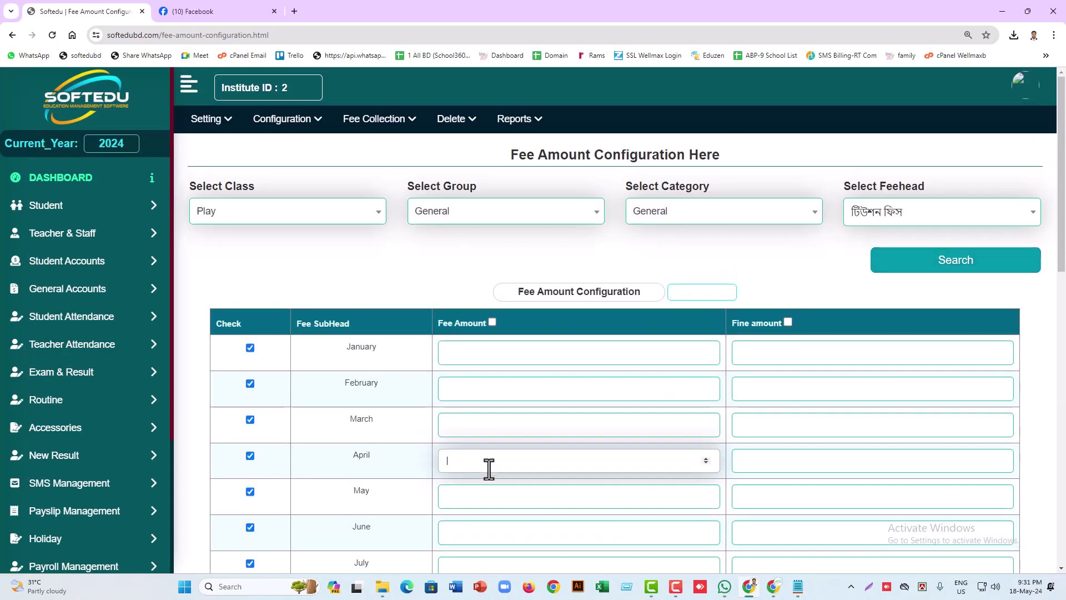
pyautogui.click(679, 294)
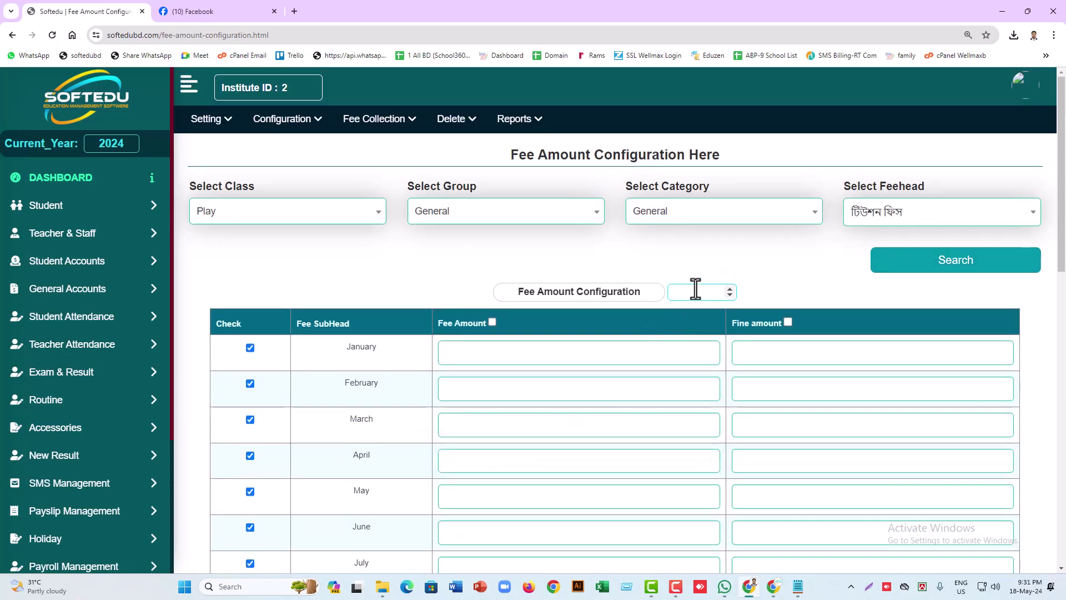
pyautogui.click(493, 322)
pyautogui.scroll(-5, 494, 322)
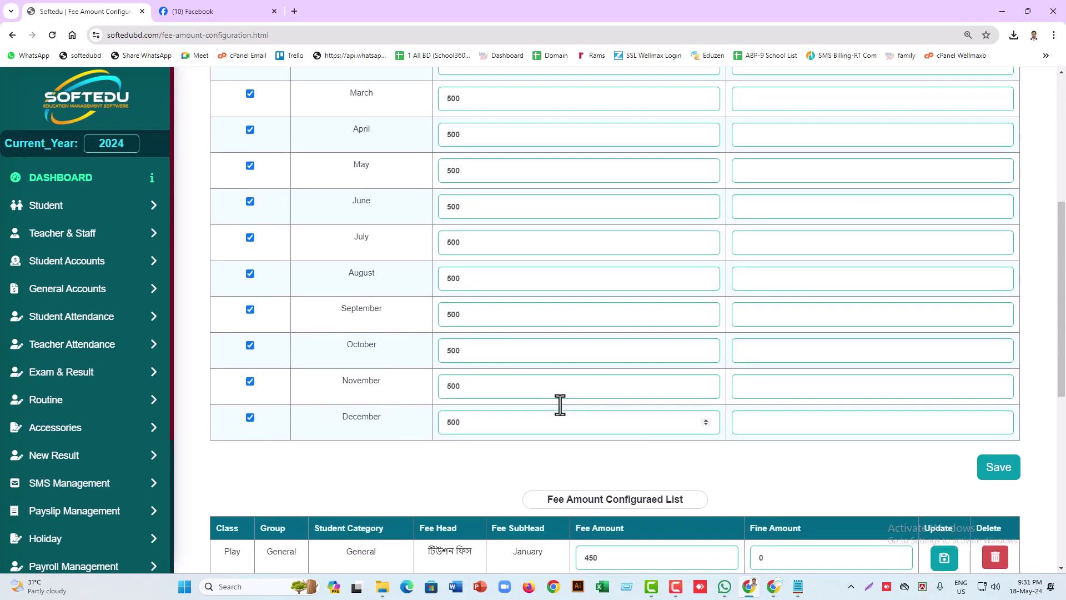
pyautogui.scroll(5, 682, 295)
pyautogui.scroll(-5, 505, 405)
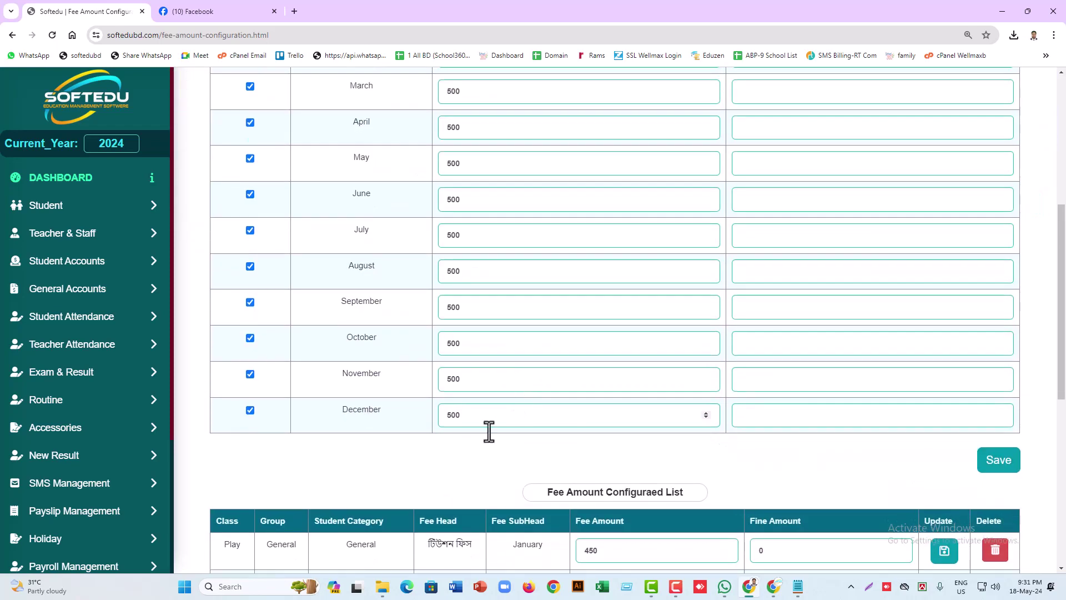
pyautogui.click(461, 415)
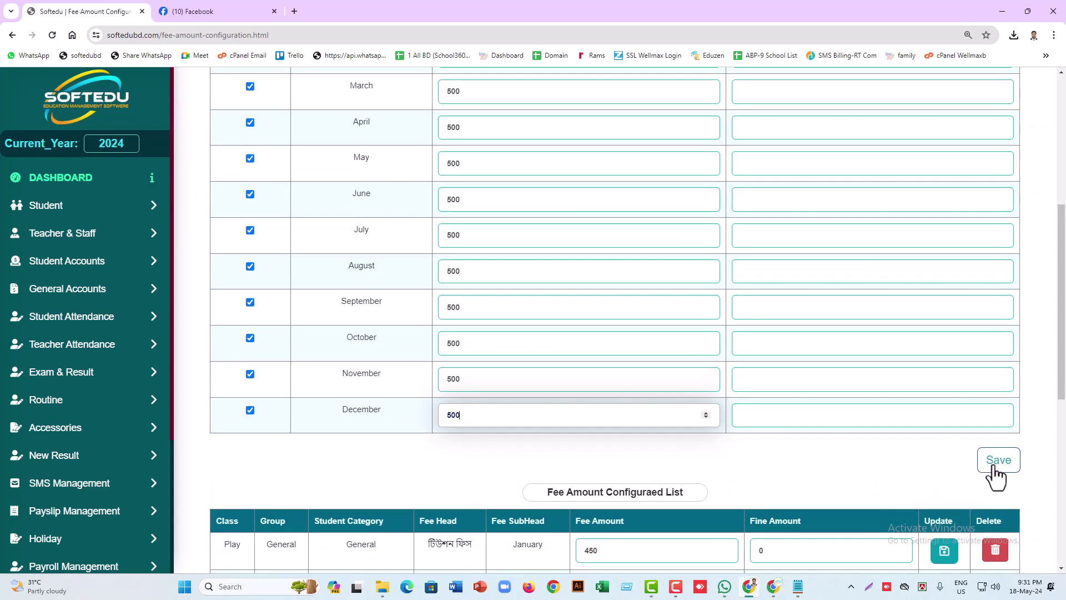
pyautogui.scroll(-8, 677, 474)
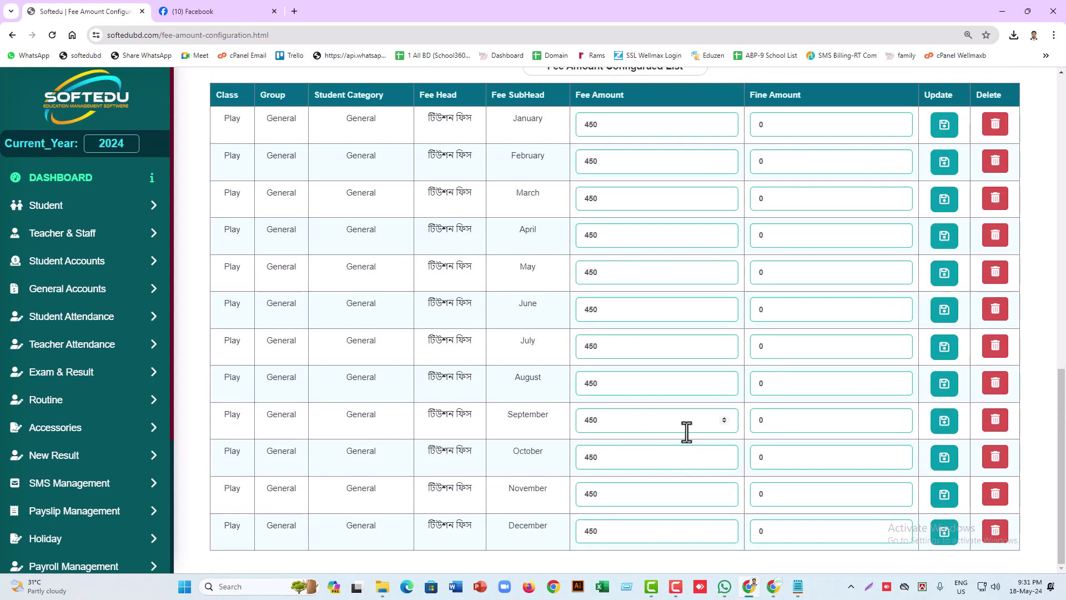
# Enter 500 for June and 6000 for July as fee amounts in the configured list
pyautogui.moveTo(609, 121); pyautogui.dragTo(549, 121)
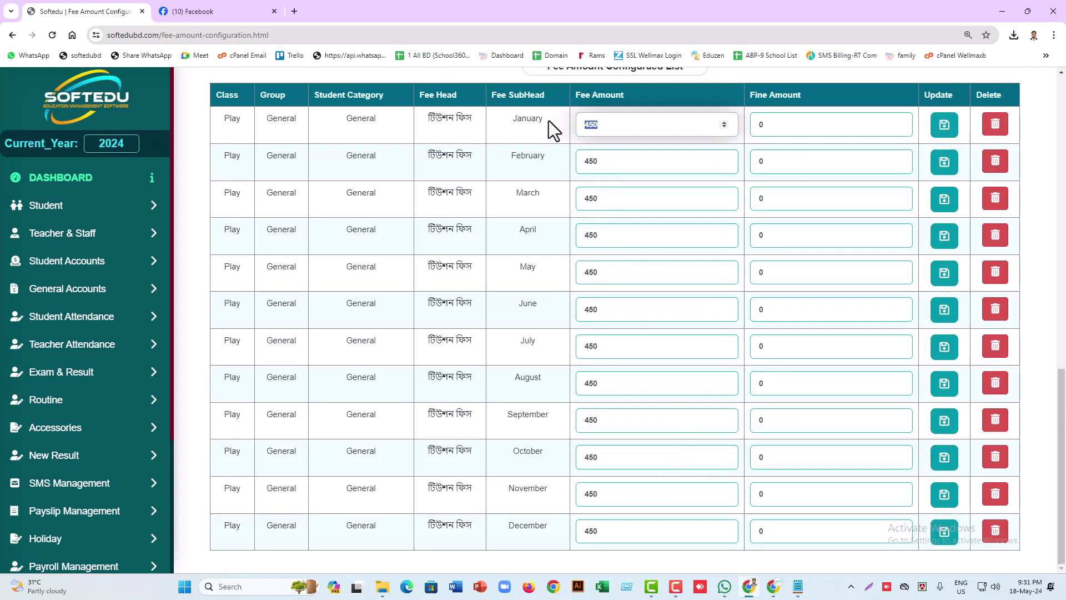
pyautogui.moveTo(631, 316); pyautogui.dragTo(517, 312)
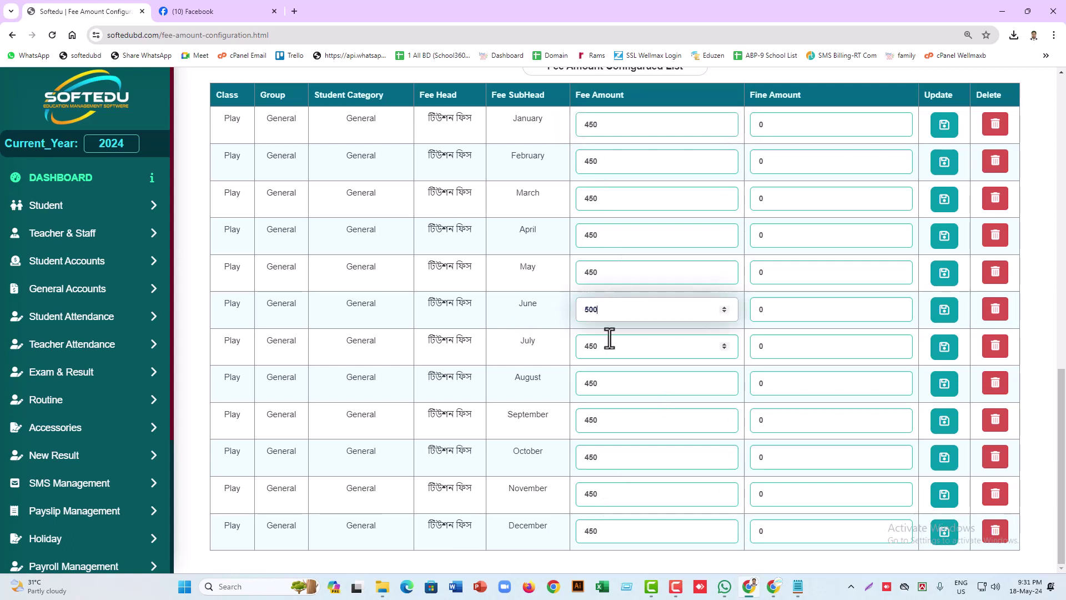
pyautogui.moveTo(606, 354); pyautogui.dragTo(555, 345)
pyautogui.write('6000')
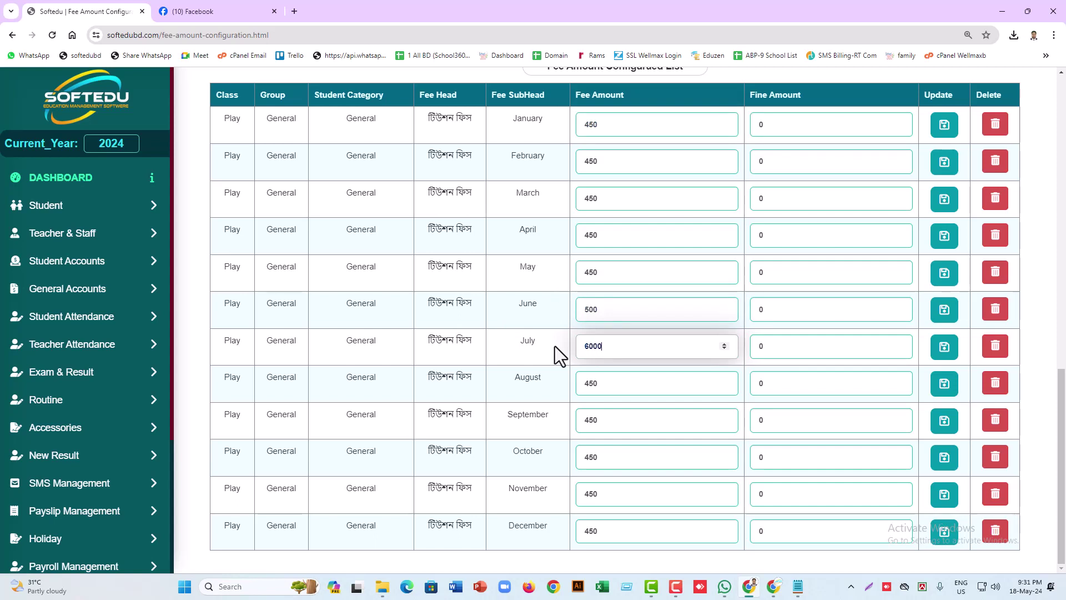
pyautogui.moveTo(602, 387); pyautogui.dragTo(565, 389)
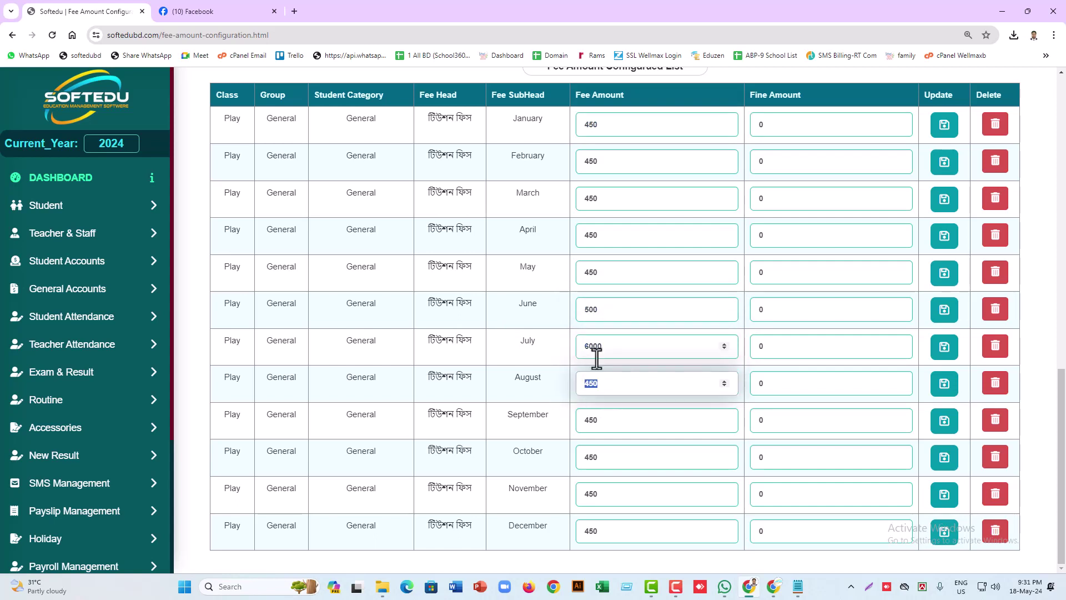
pyautogui.scroll(4, 591, 339)
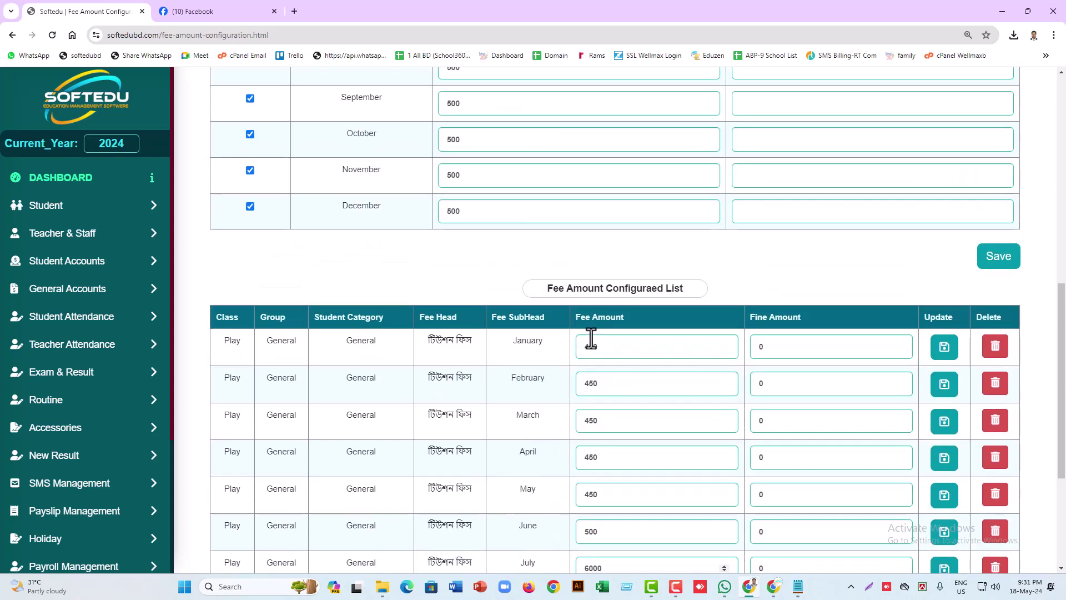
pyautogui.scroll(9, 714, 438)
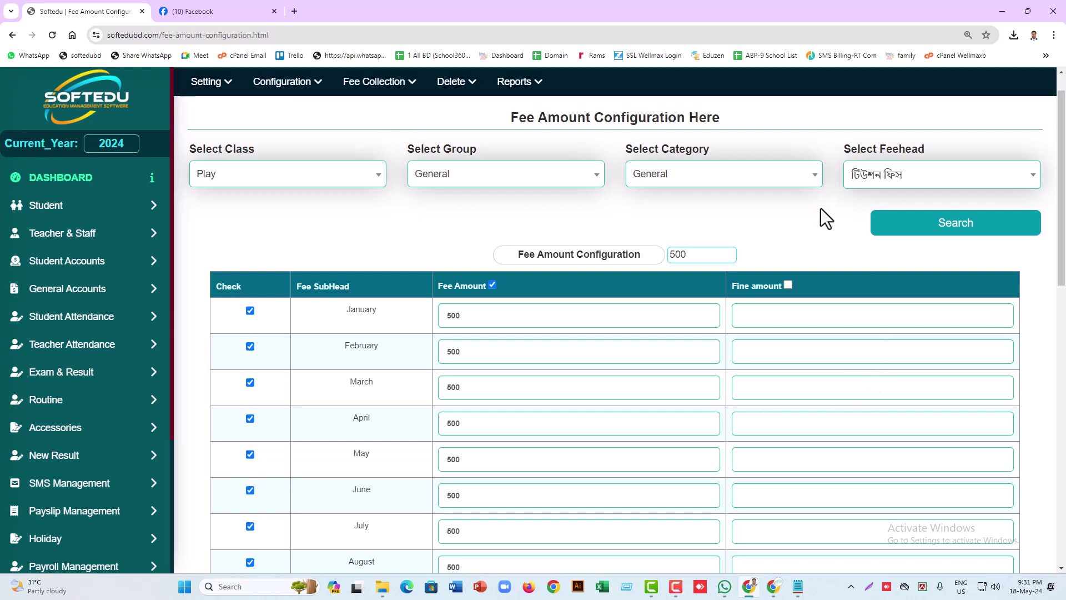
# Open the fee subhead time configuration and choose the Admission fee head
pyautogui.click(311, 88)
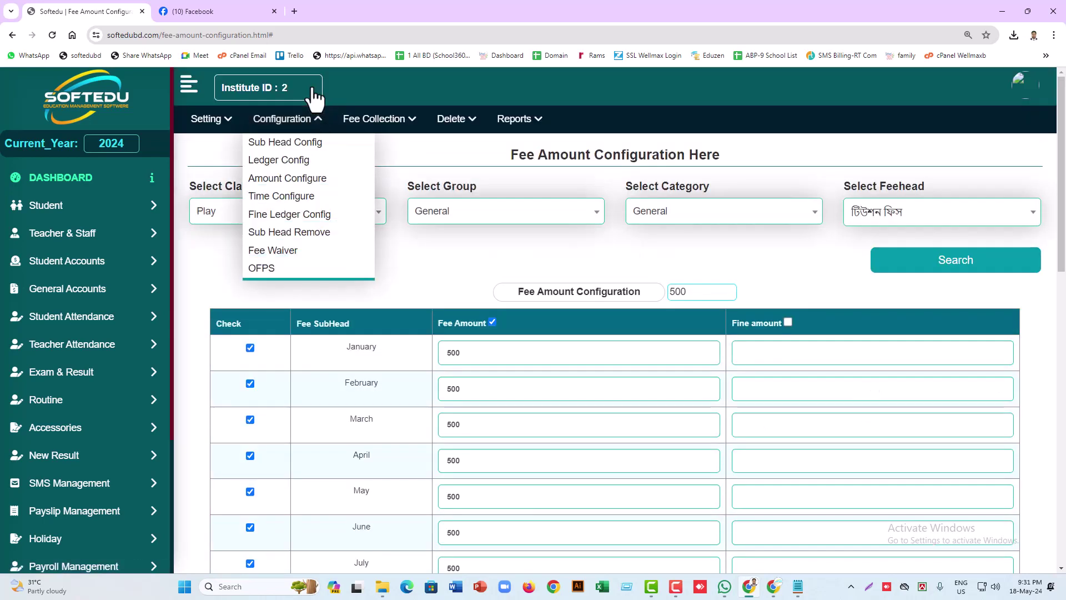
pyautogui.click(294, 206)
pyautogui.click(356, 253)
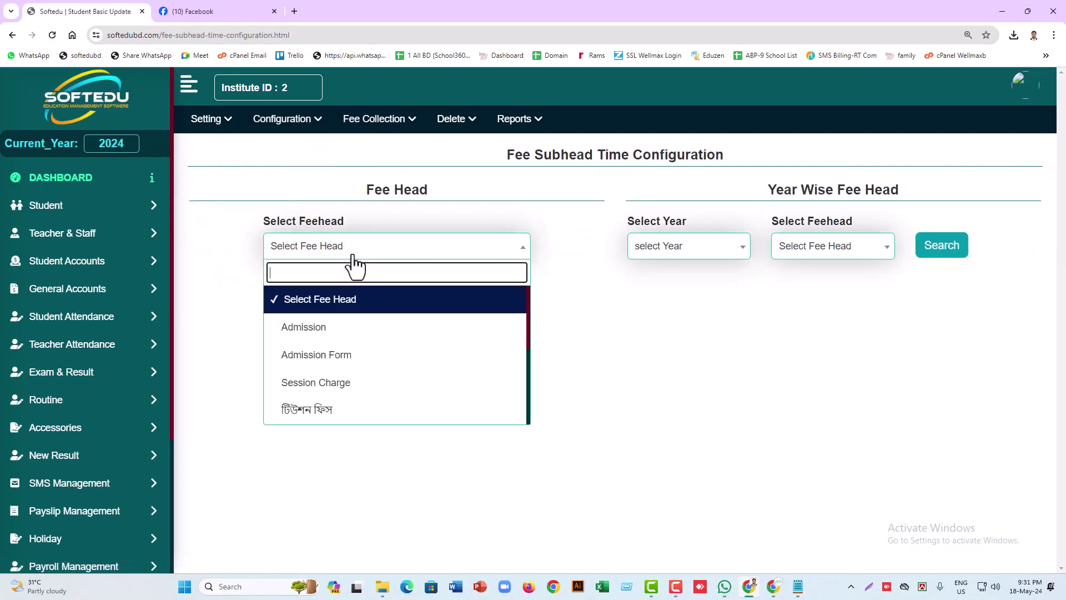
pyautogui.click(347, 329)
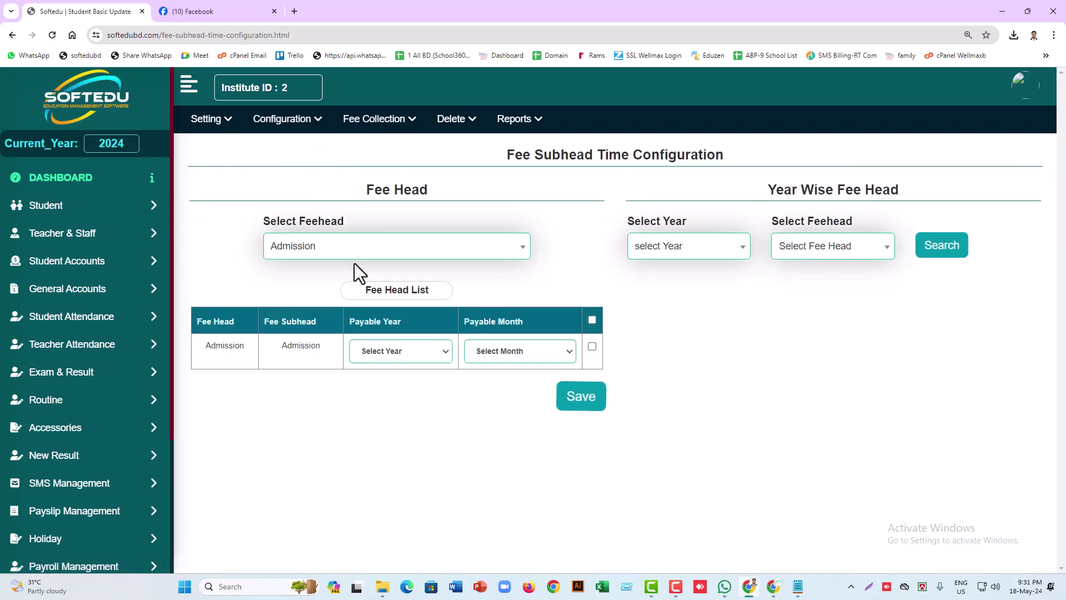
# Set the Admission subhead's payable year to 2024 and payable month to January, include it and save
pyautogui.click(403, 352)
pyautogui.click(394, 378)
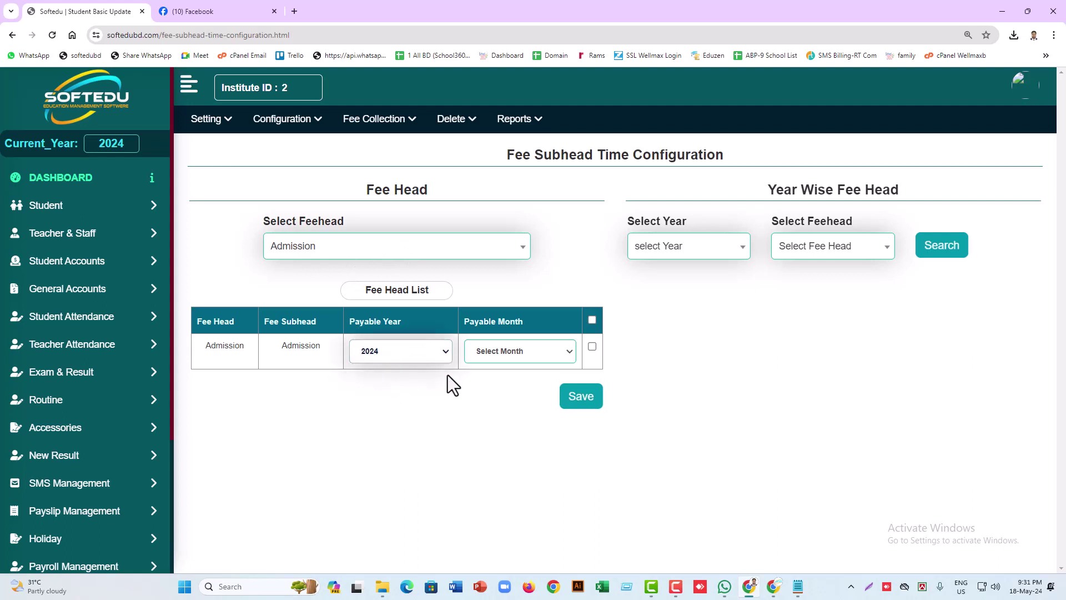
pyautogui.click(492, 351)
pyautogui.click(489, 368)
pyautogui.click(592, 346)
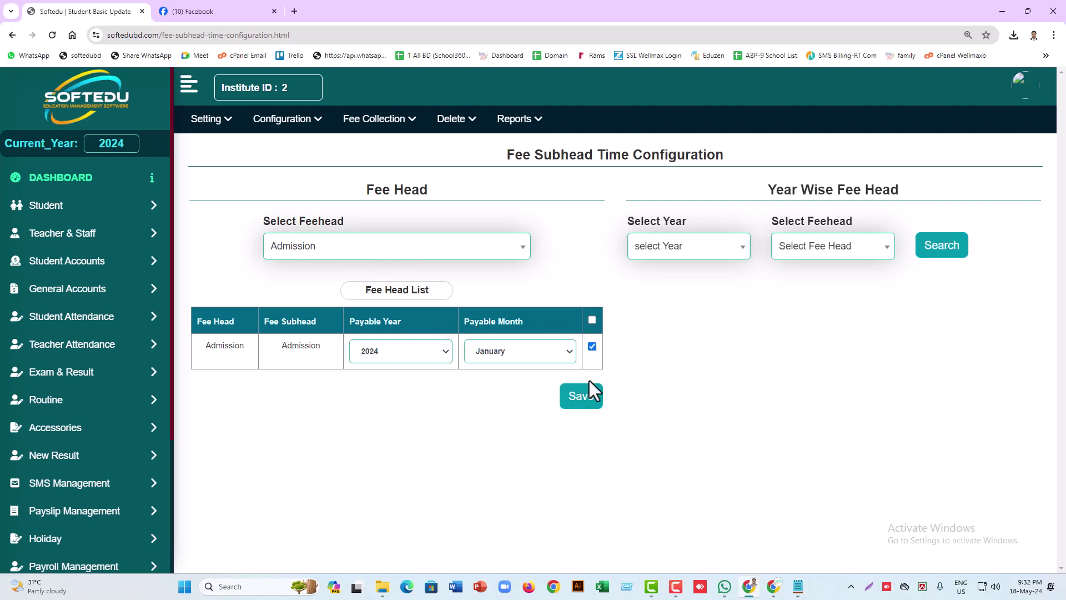
pyautogui.click(582, 398)
# Choose the টিউশন ফিস fee head in the time configuration and look through its monthly subheads
pyautogui.click(303, 251)
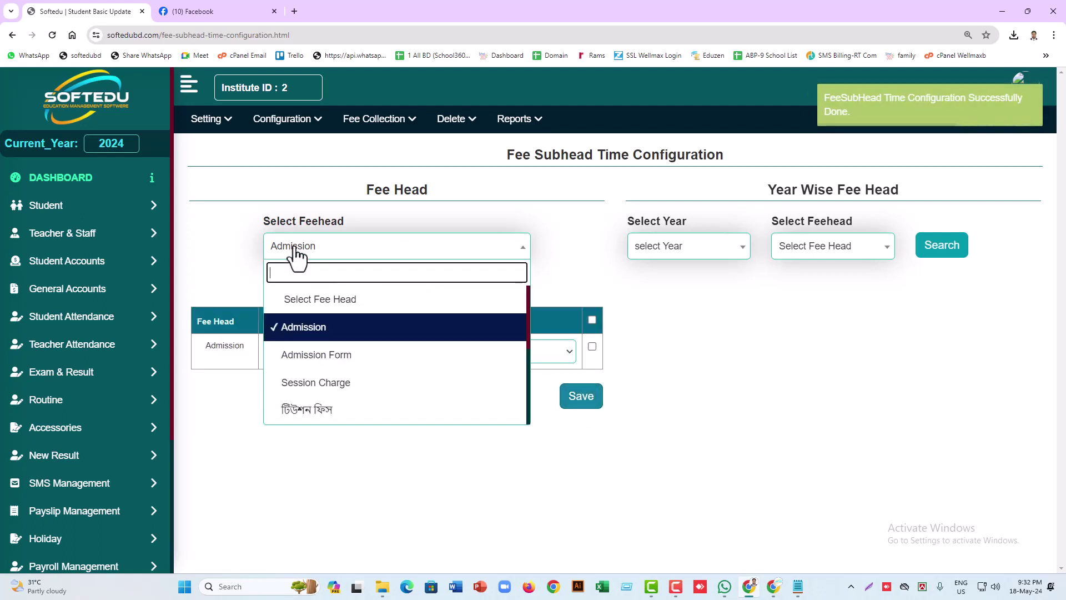
pyautogui.click(332, 356)
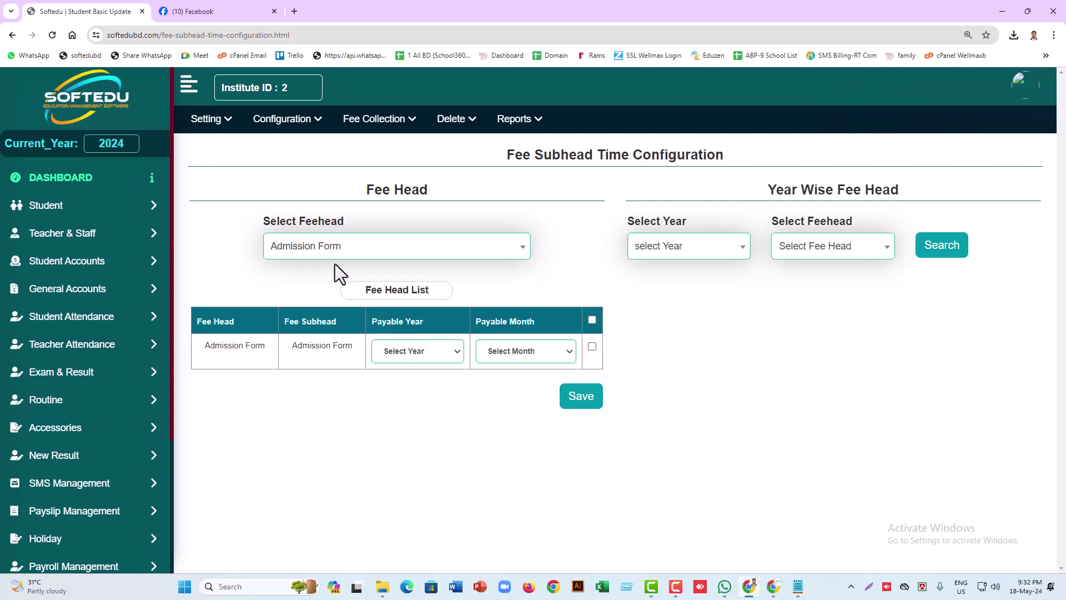
pyautogui.click(320, 252)
pyautogui.click(316, 410)
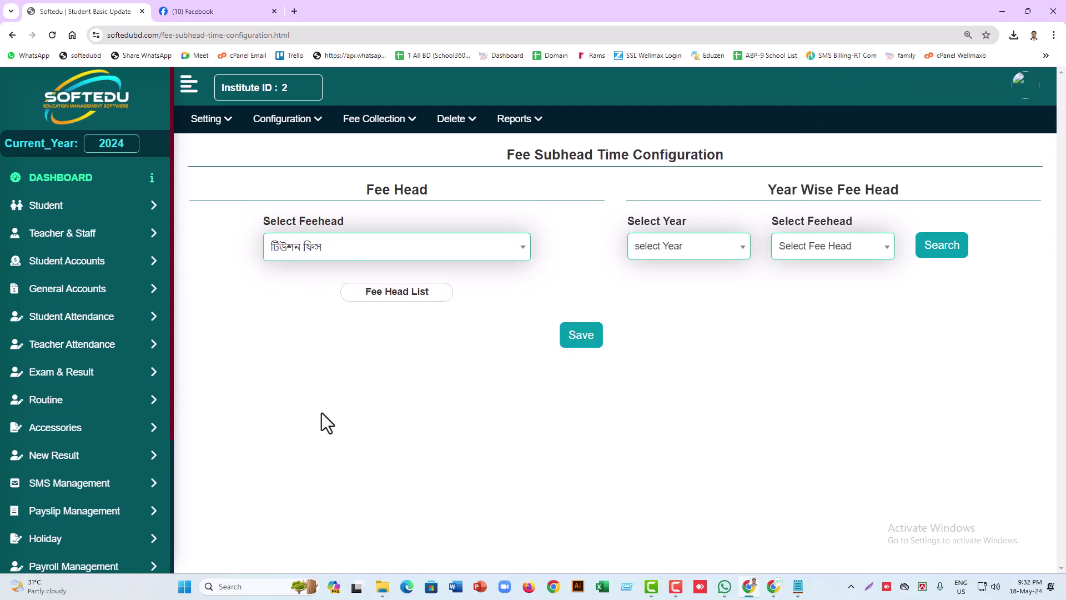
pyautogui.scroll(-4, 467, 346)
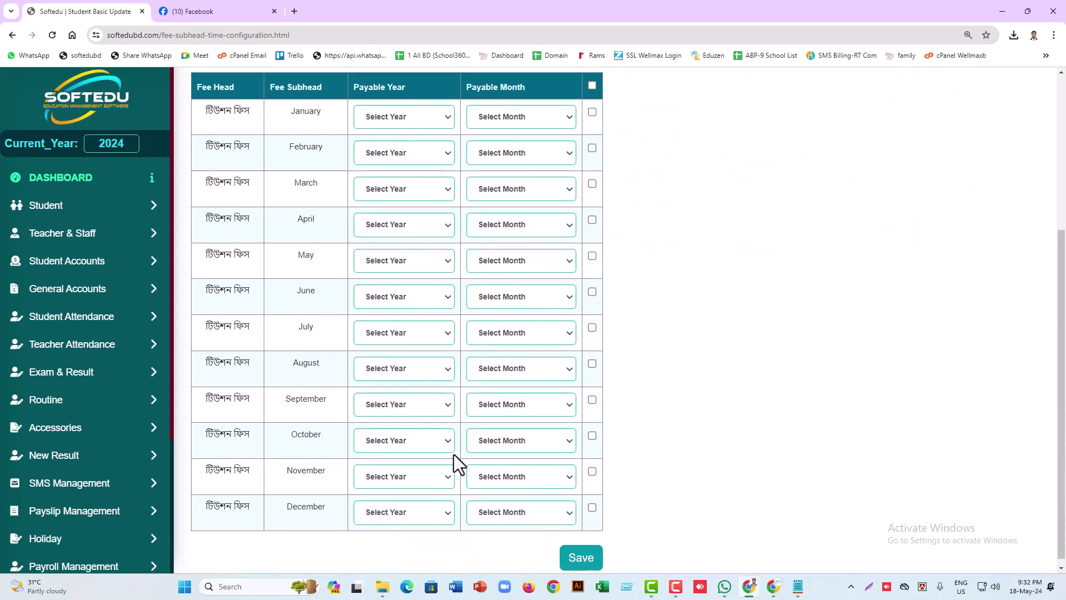
pyautogui.scroll(2, 454, 454)
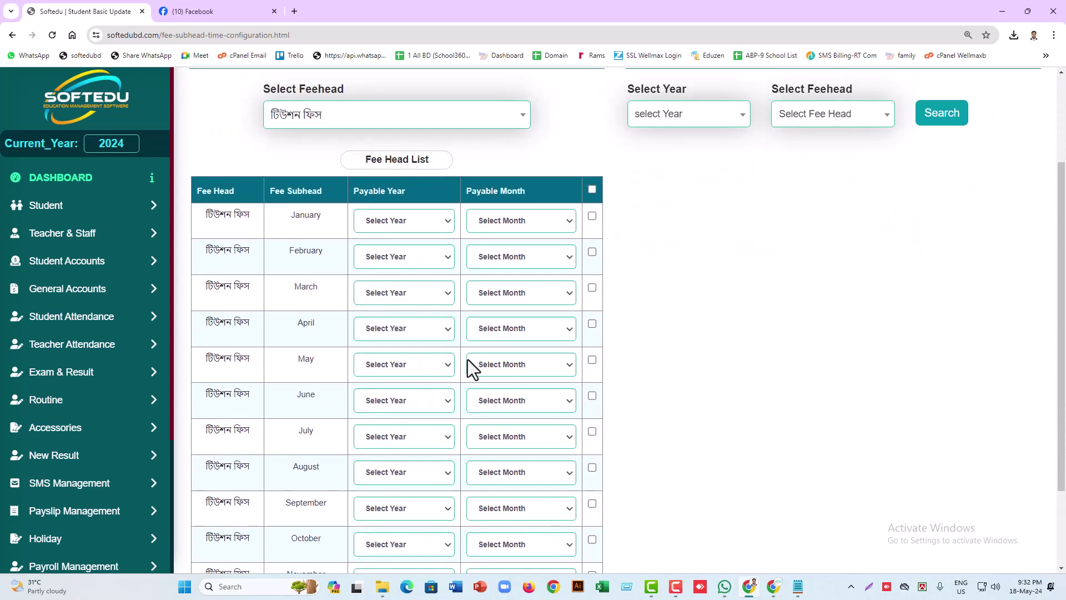
# Set the January subhead's payable year to 2024 and its payable month to January
pyautogui.click(372, 222)
pyautogui.click(368, 253)
pyautogui.click(494, 224)
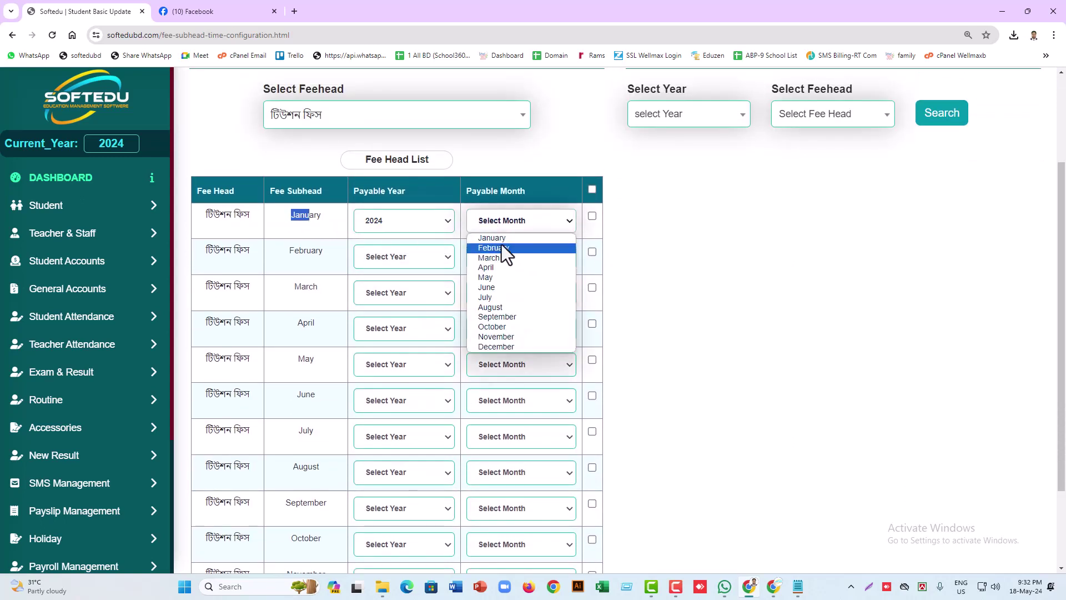
pyautogui.click(502, 247)
pyautogui.click(512, 222)
pyautogui.click(513, 238)
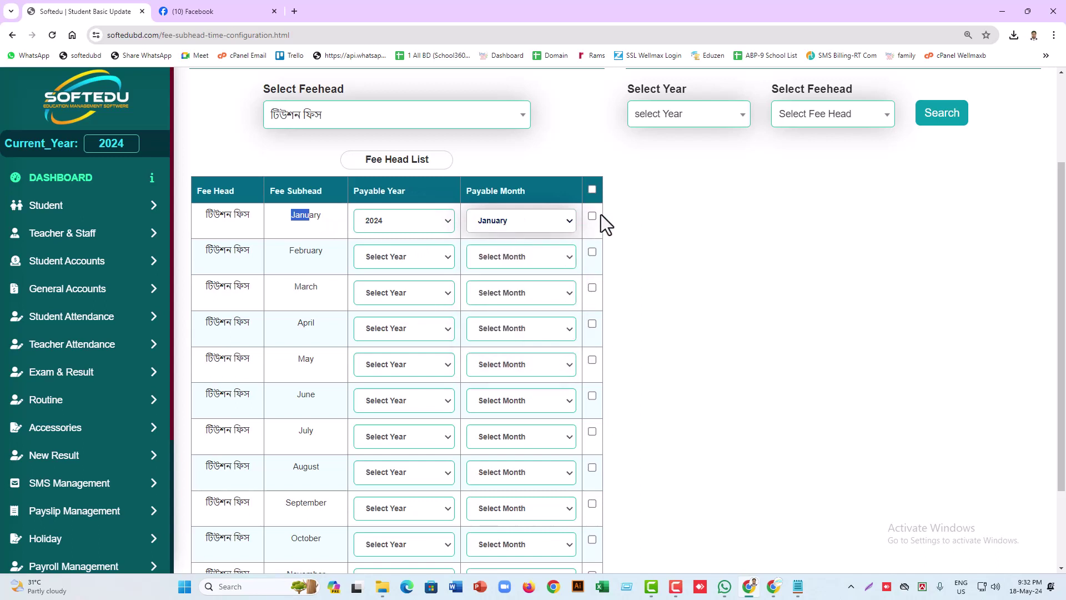
# Set the February subhead's payable year to 2024 and payable month to January, and include the row
pyautogui.click(381, 258)
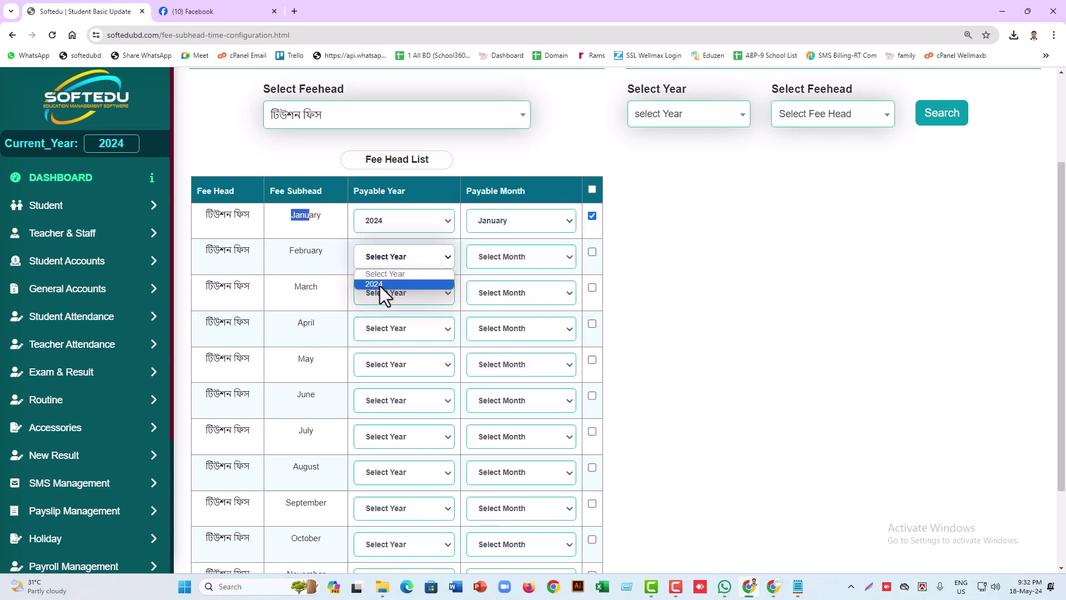
pyautogui.click(380, 285)
pyautogui.click(496, 260)
pyautogui.click(502, 274)
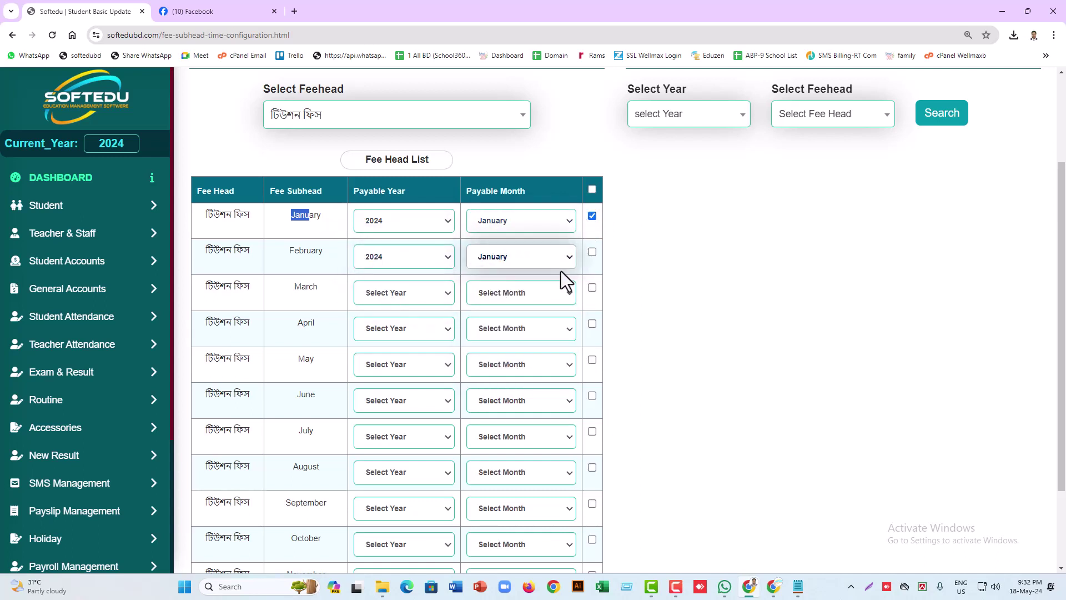
pyautogui.click(592, 252)
# Set the March subhead's payable year to 2024 and payable month to March, and include all subheads in the list
pyautogui.click(406, 291)
pyautogui.click(401, 319)
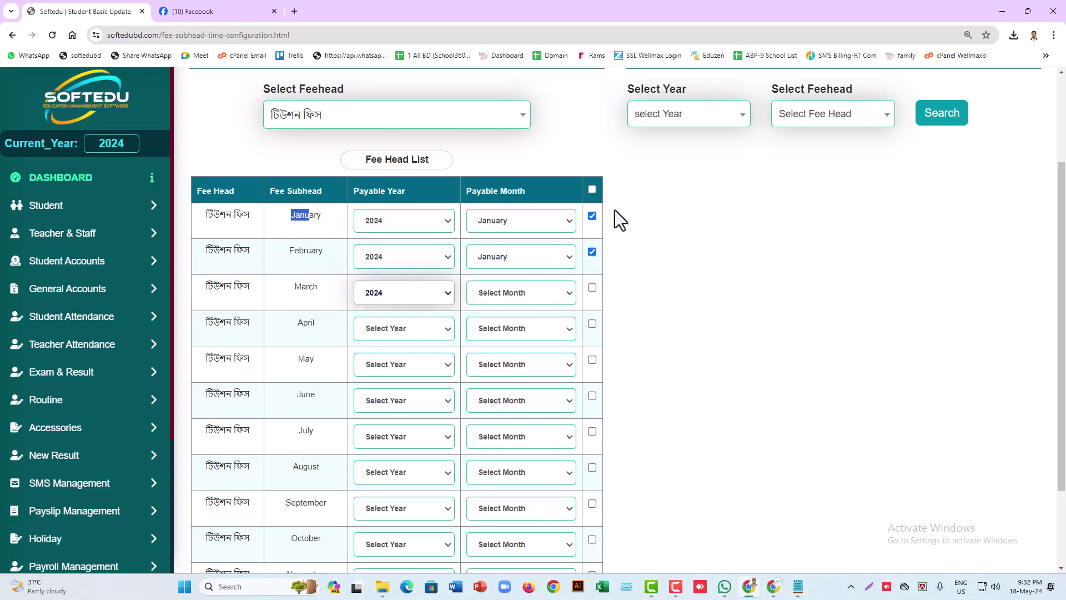
pyautogui.click(592, 190)
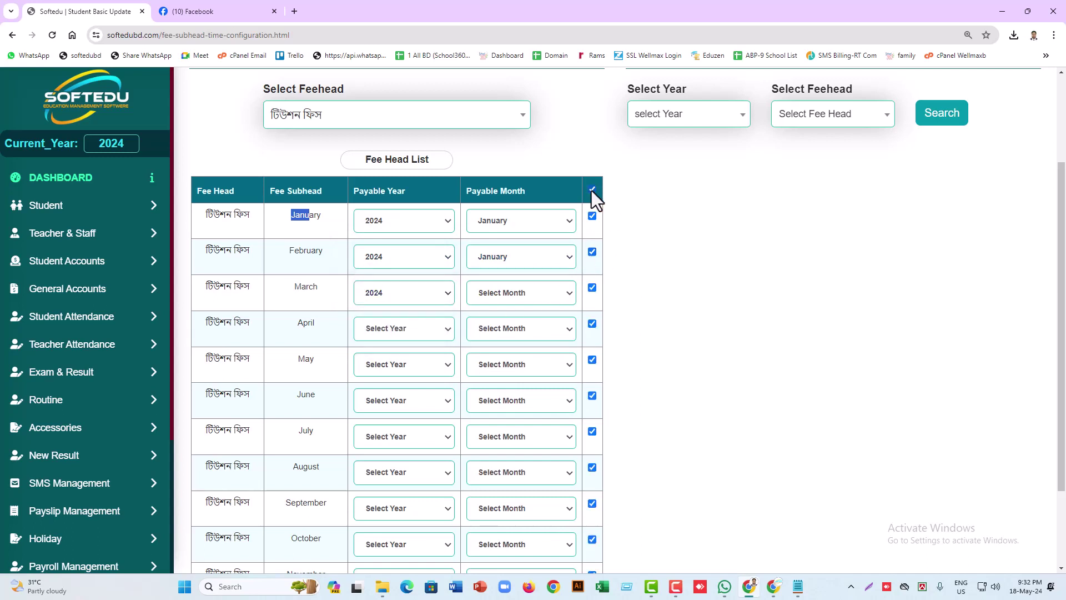
pyautogui.click(486, 302)
pyautogui.click(489, 332)
# Set the April subhead's payable year to 2024 and payable month to April
pyautogui.click(419, 332)
pyautogui.moveTo(278, 331); pyautogui.dragTo(323, 326)
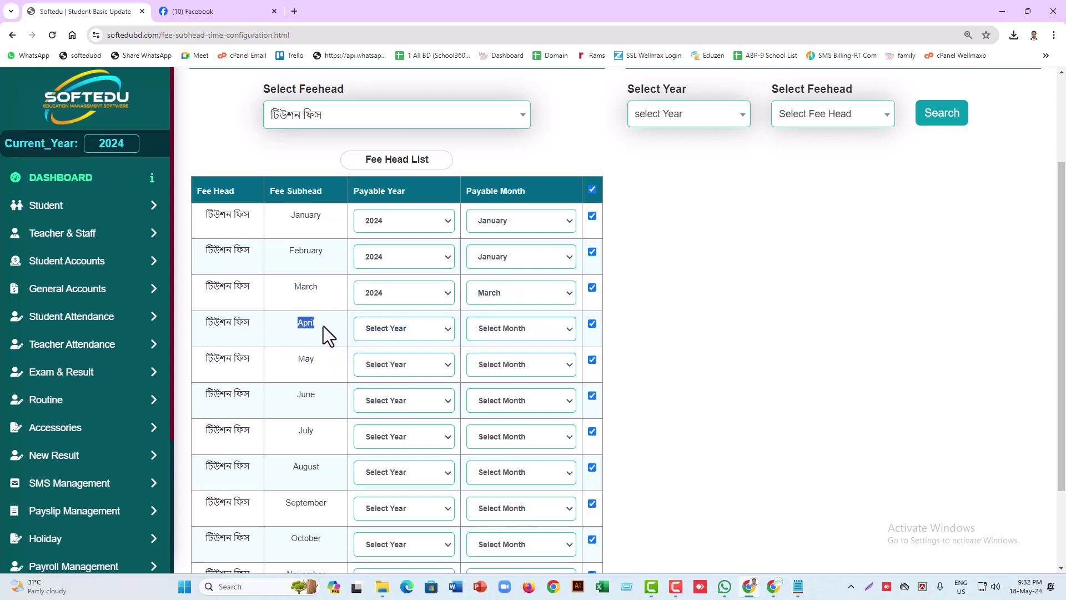
pyautogui.click(478, 329)
pyautogui.click(383, 328)
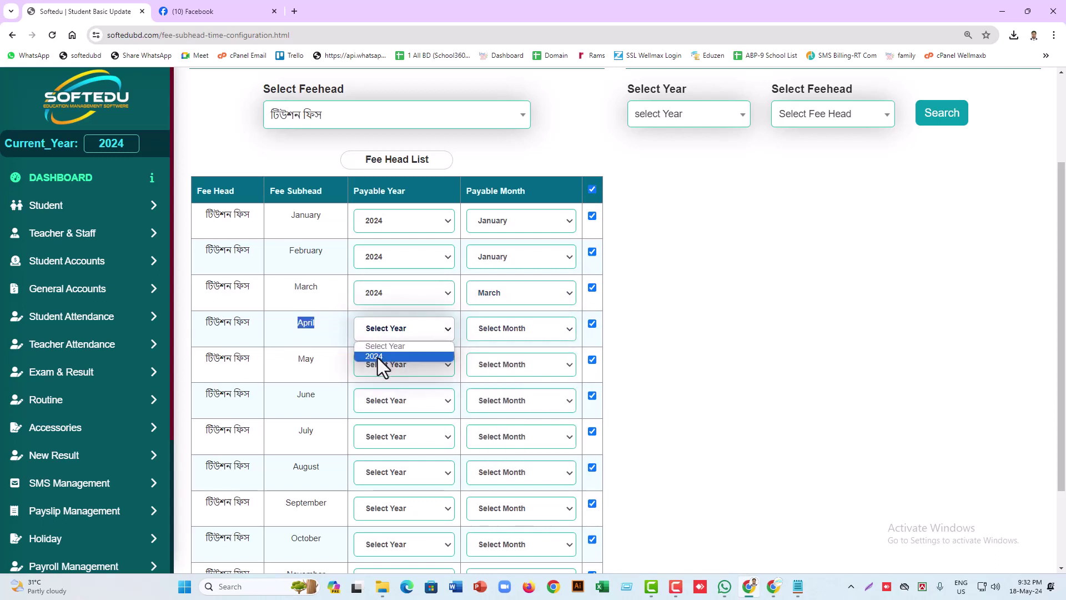
pyautogui.click(377, 358)
pyautogui.click(492, 333)
pyautogui.click(488, 377)
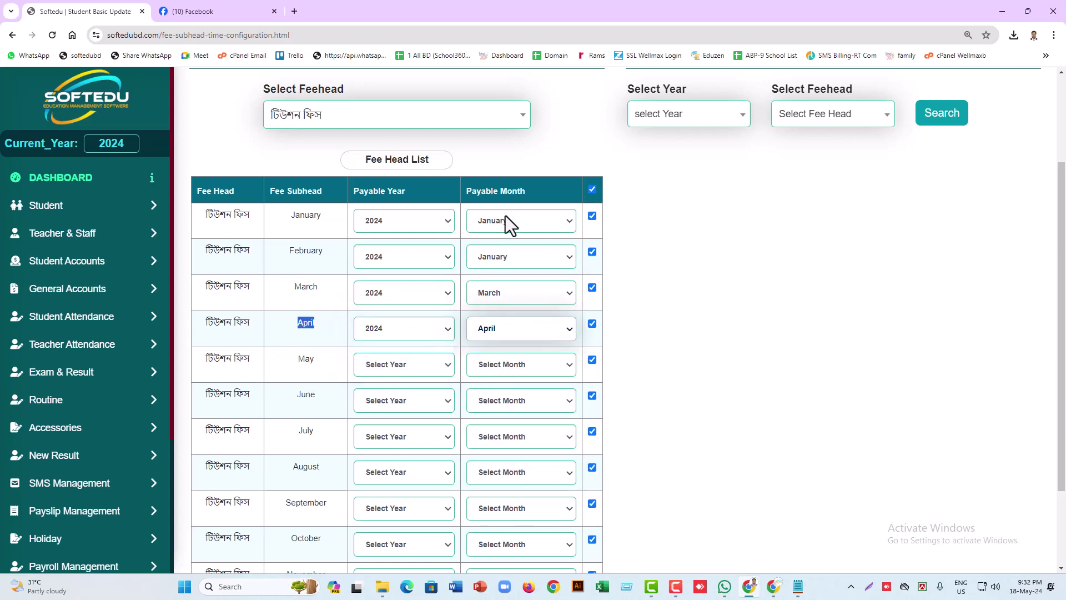
pyautogui.scroll(-2, 528, 389)
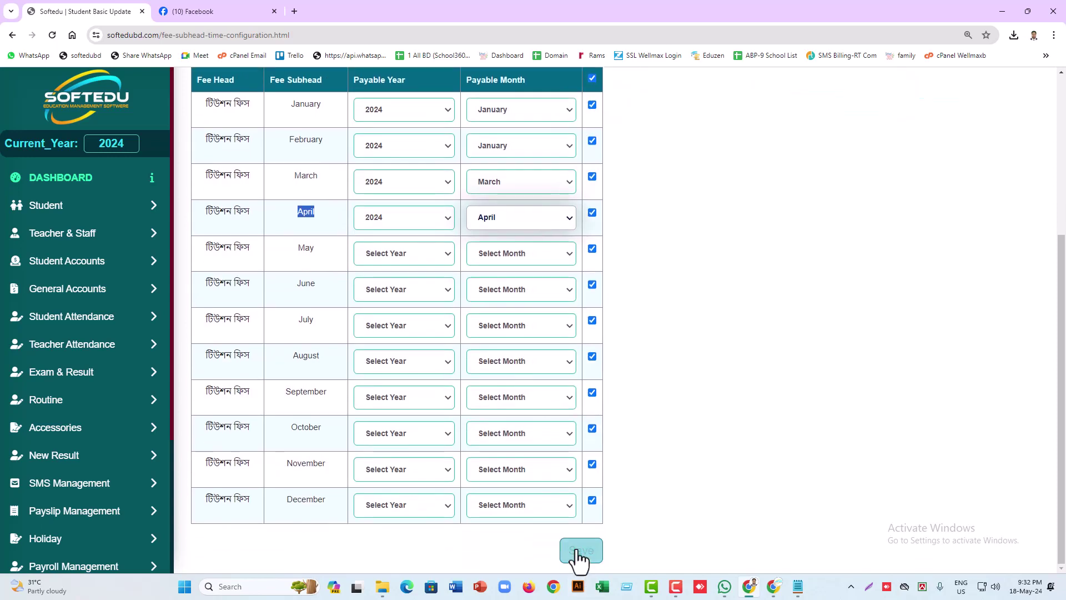
# Search the year-wise fee heads for 2024 and টিউশন ফিস, and review each subhead's payable year and month
pyautogui.scroll(2, 613, 492)
pyautogui.scroll(3, 613, 493)
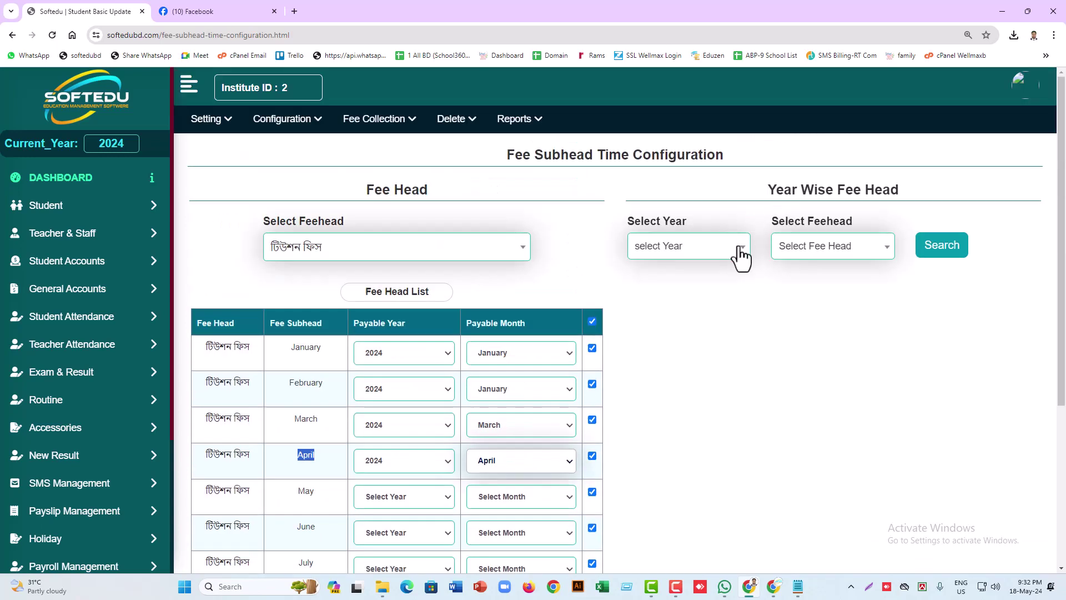
pyautogui.click(688, 246)
pyautogui.click(656, 326)
pyautogui.click(798, 251)
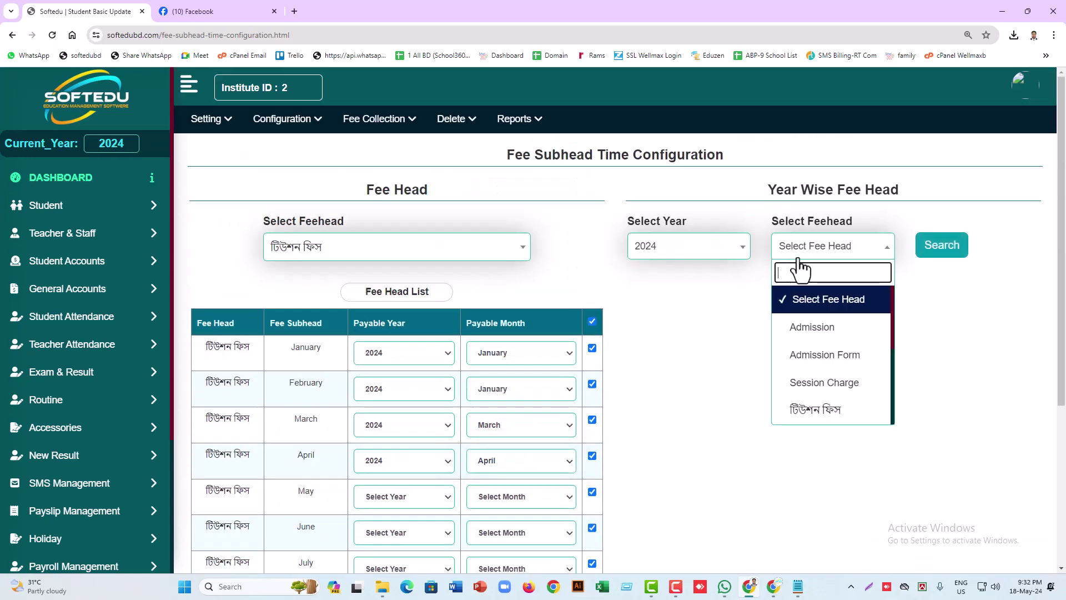
pyautogui.click(821, 405)
pyautogui.click(920, 249)
pyautogui.scroll(-4, 866, 339)
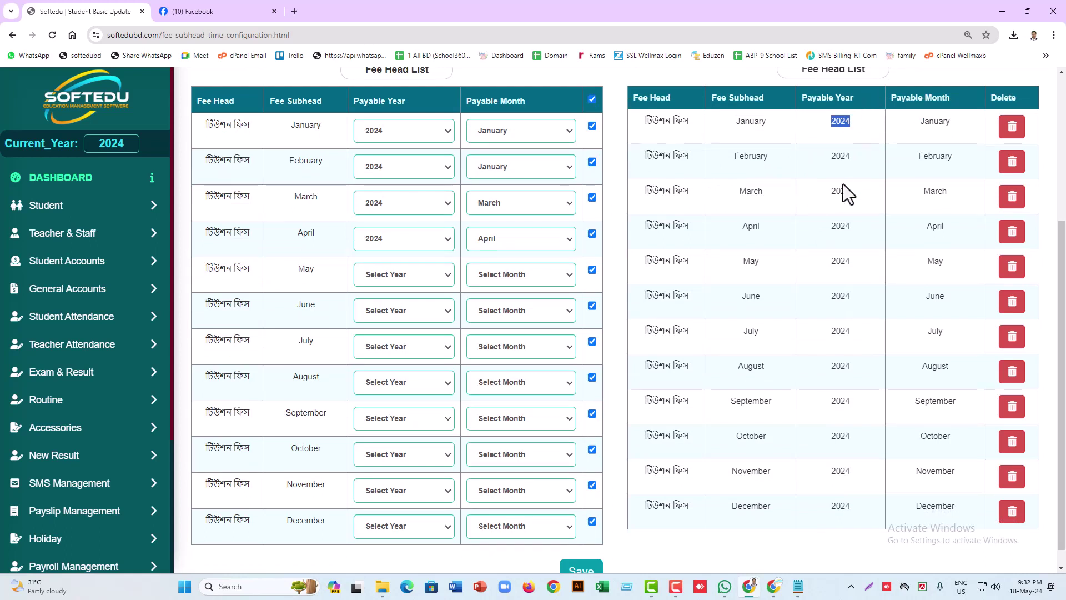
pyautogui.scroll(2, 808, 152)
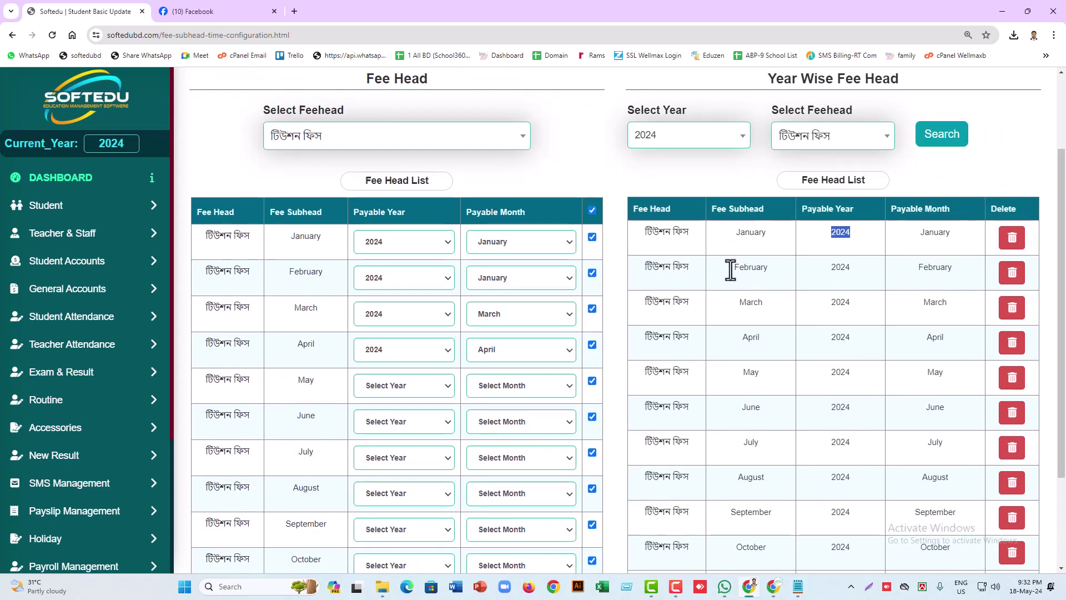
pyautogui.doubleClick(750, 268)
pyautogui.scroll(-2, 627, 362)
pyautogui.scroll(4, 724, 422)
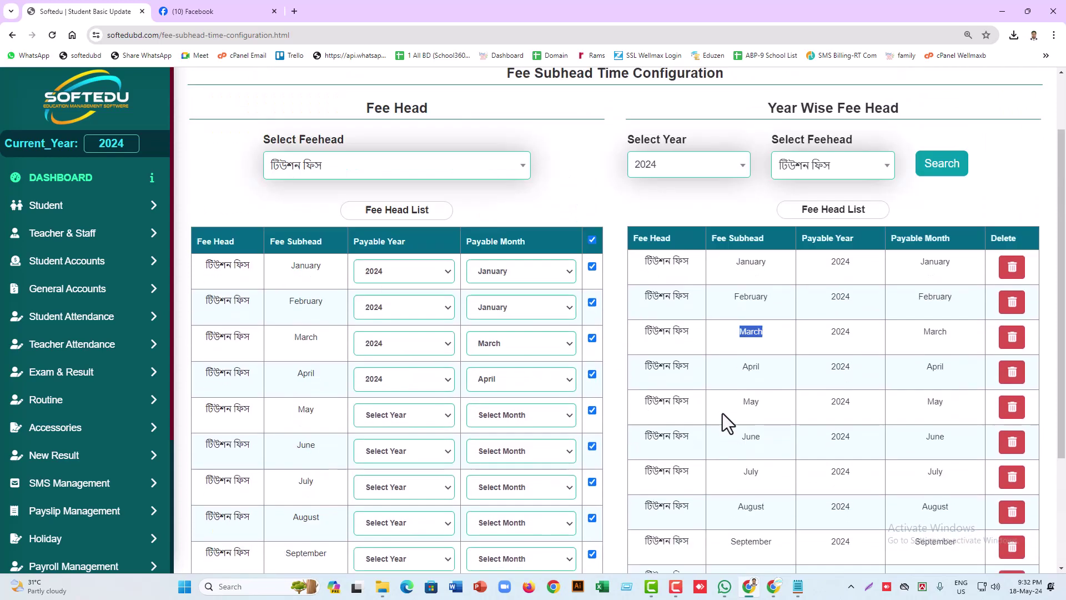
pyautogui.click(311, 121)
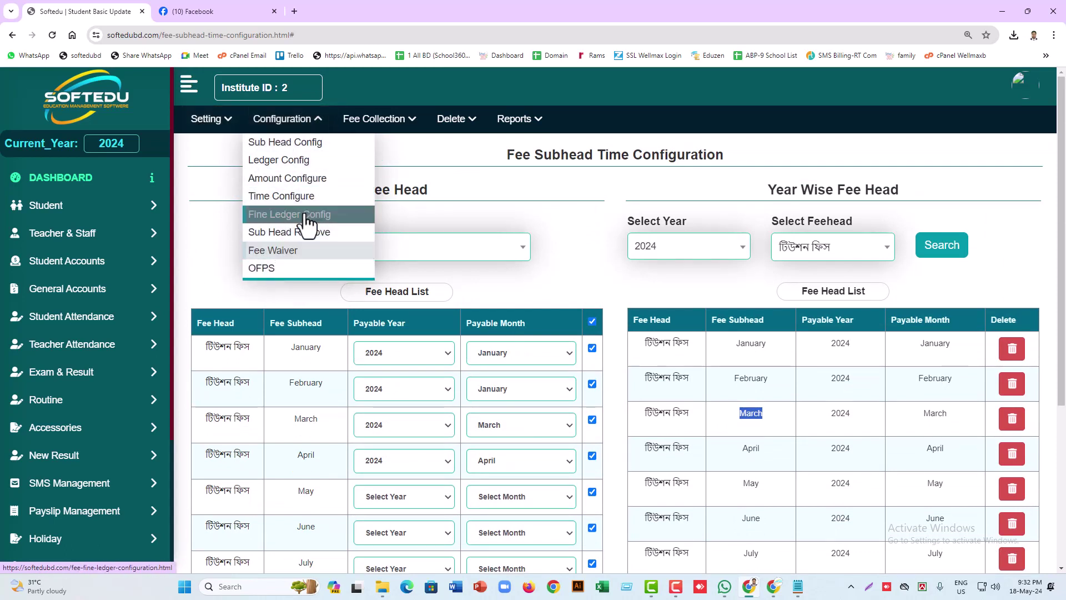
pyautogui.click(393, 162)
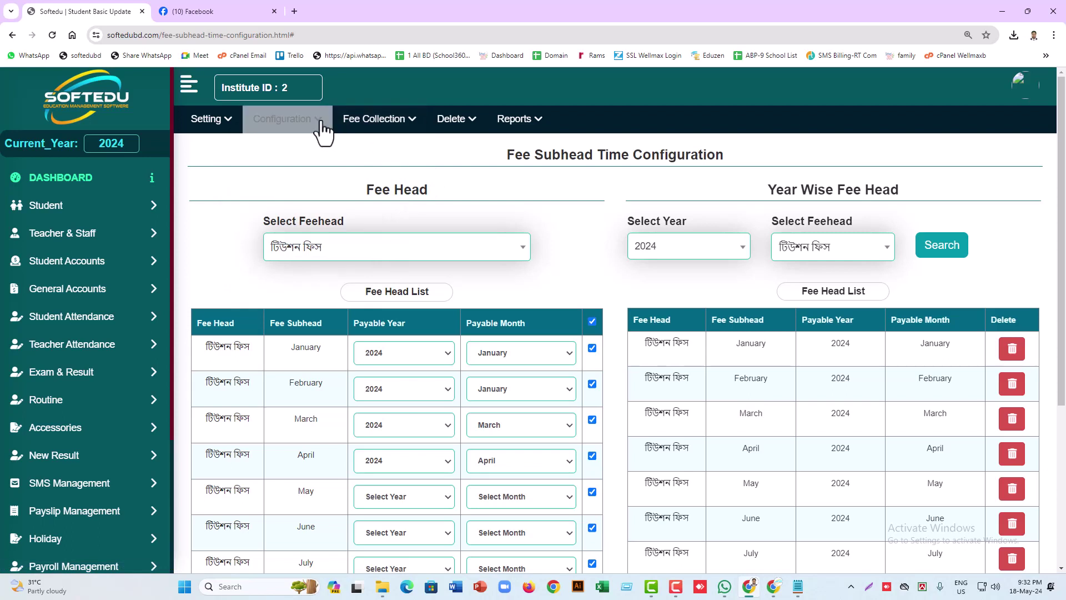
# Open the Fee Collection page and choose year 2024, section Play-Day-A and group General
pyautogui.click(381, 131)
pyautogui.click(382, 146)
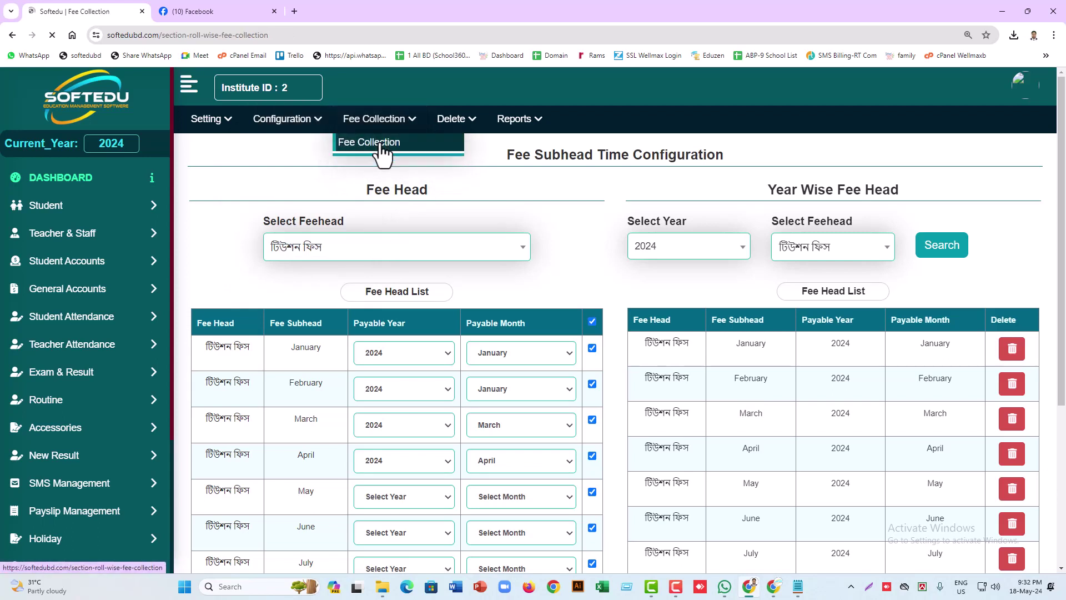
pyautogui.click(238, 214)
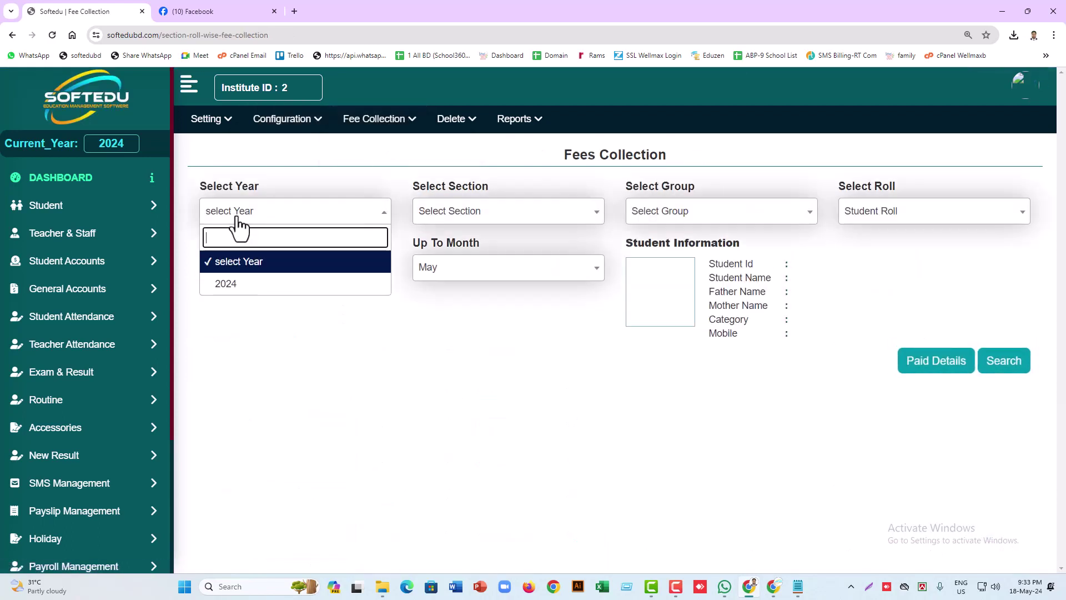
pyautogui.click(236, 283)
pyautogui.click(447, 214)
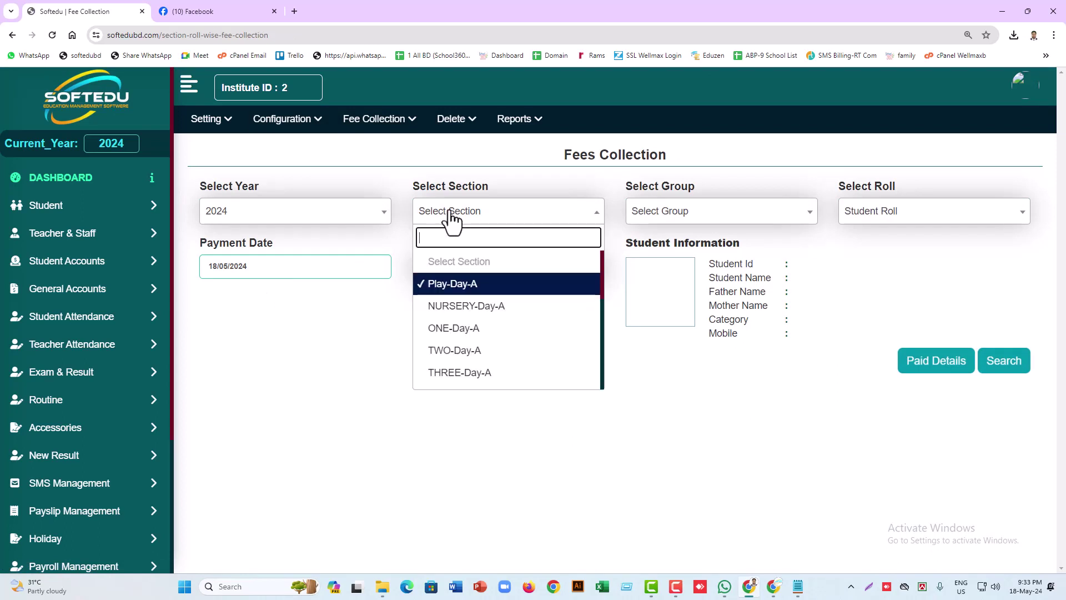
pyautogui.click(455, 289)
pyautogui.click(671, 220)
pyautogui.click(674, 281)
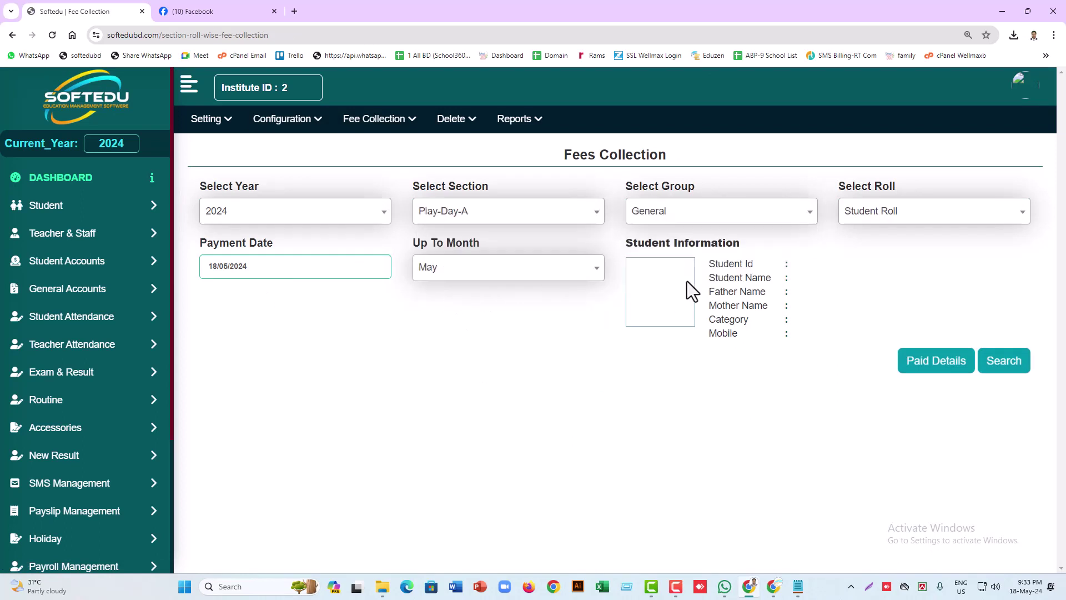
# Choose the student with roll 1 and search for the fees to collect
pyautogui.click(873, 219)
pyautogui.click(877, 285)
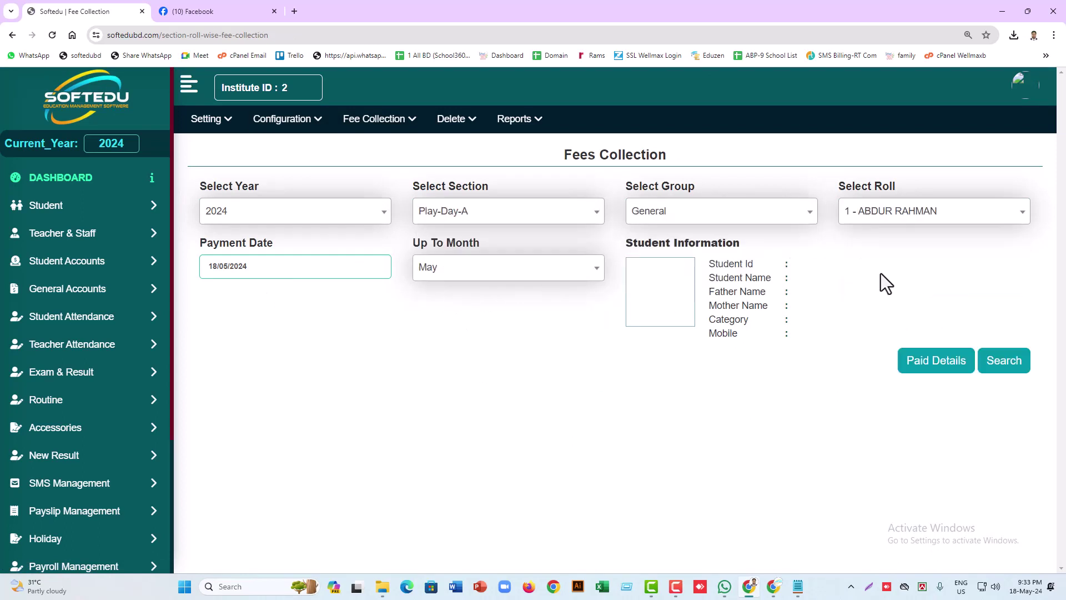
pyautogui.click(1014, 369)
# Search the fees of the student with roll 4 and review the due list and fee list
pyautogui.click(848, 222)
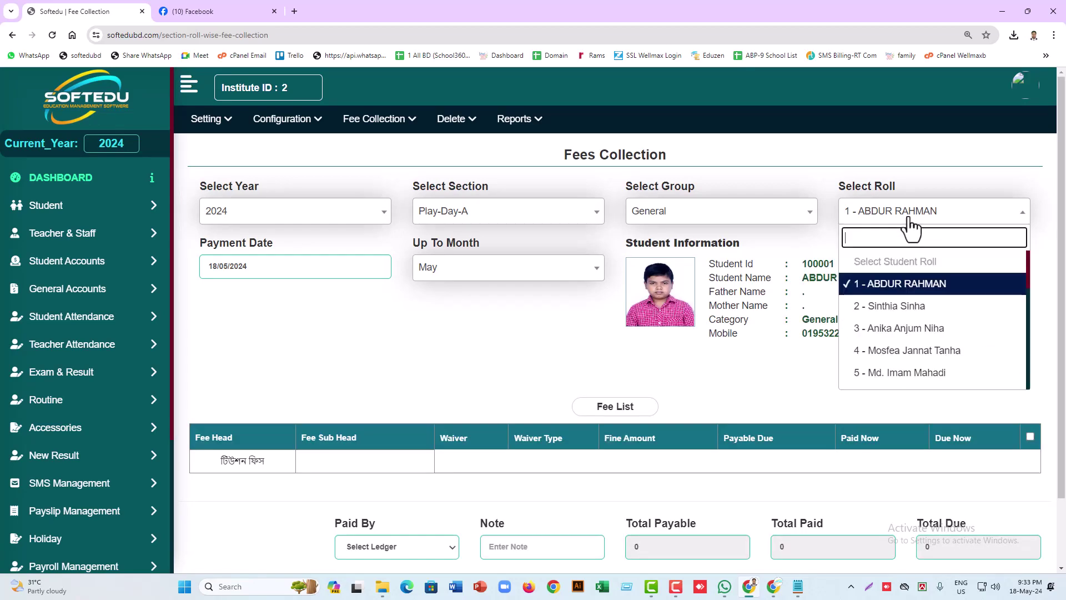
pyautogui.click(884, 350)
pyautogui.click(1004, 367)
pyautogui.scroll(-3, 774, 345)
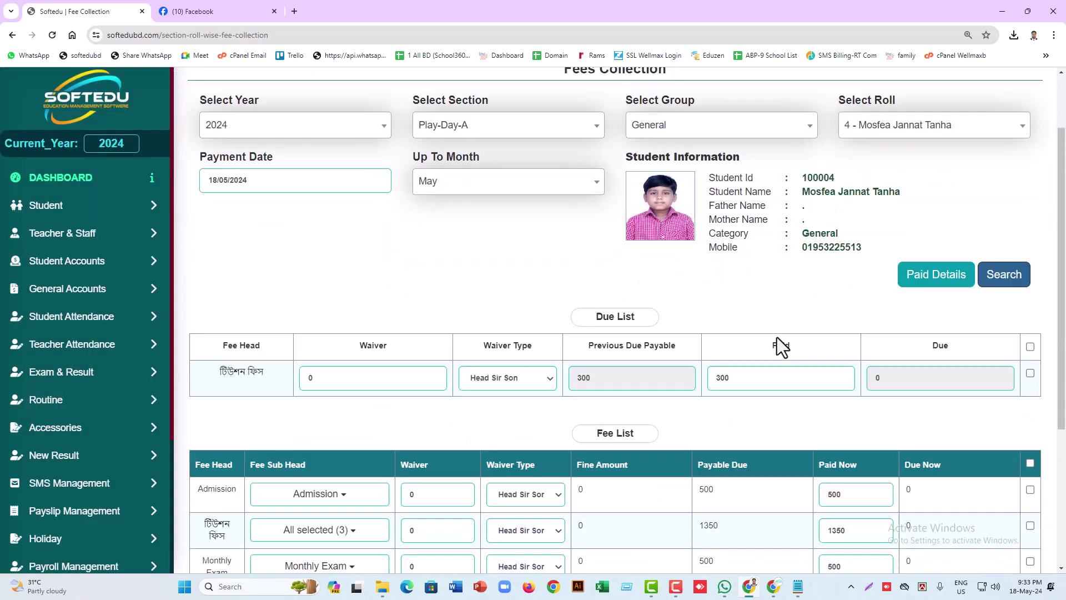
pyautogui.scroll(-3, 436, 136)
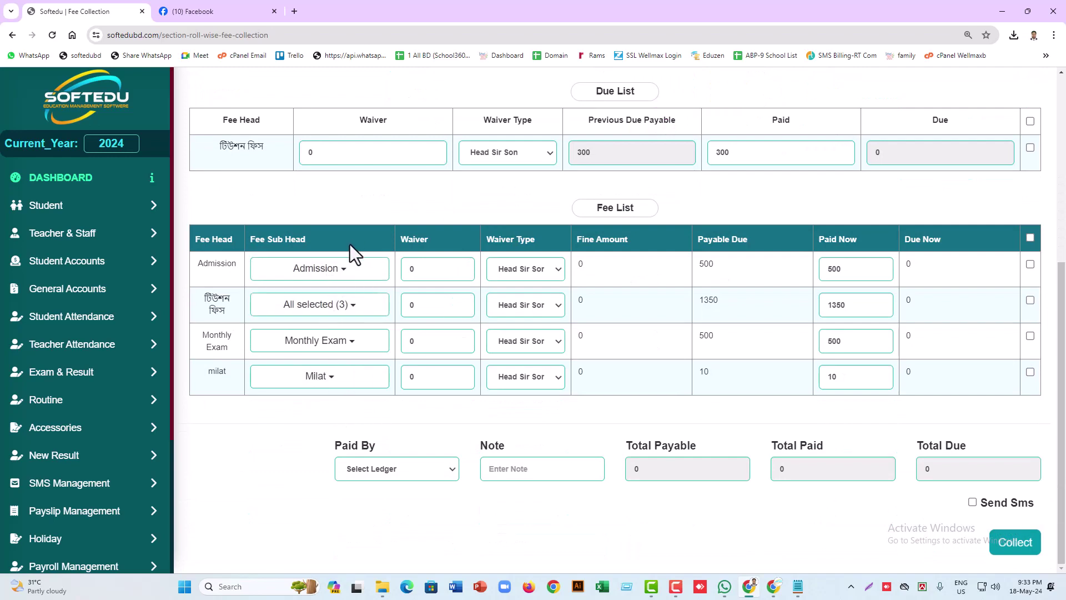
pyautogui.scroll(6, 373, 356)
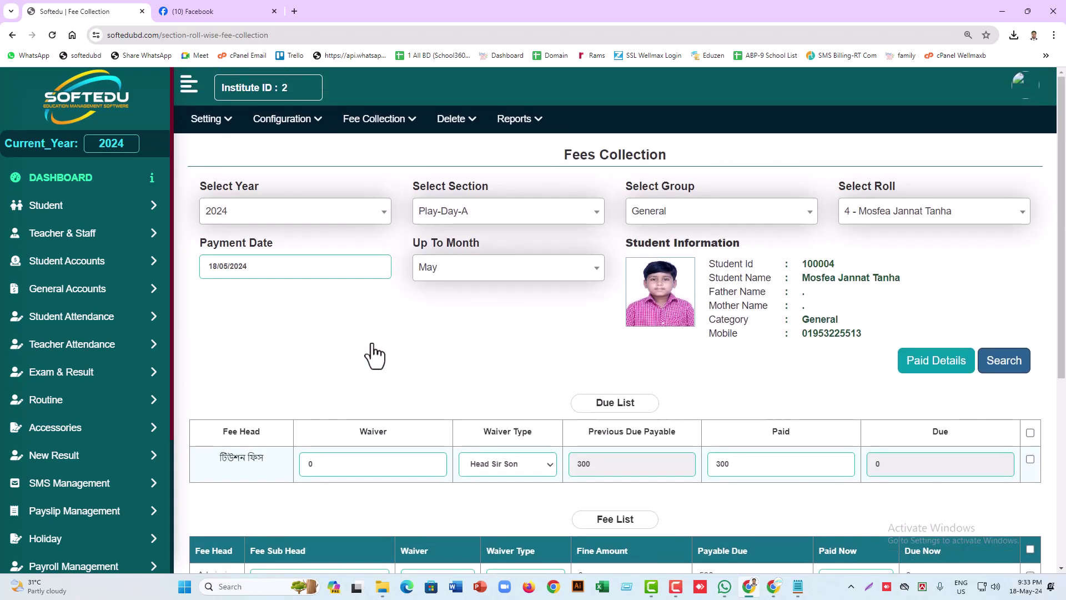
pyautogui.scroll(-5, 374, 355)
pyautogui.moveTo(231, 299); pyautogui.dragTo(426, 342)
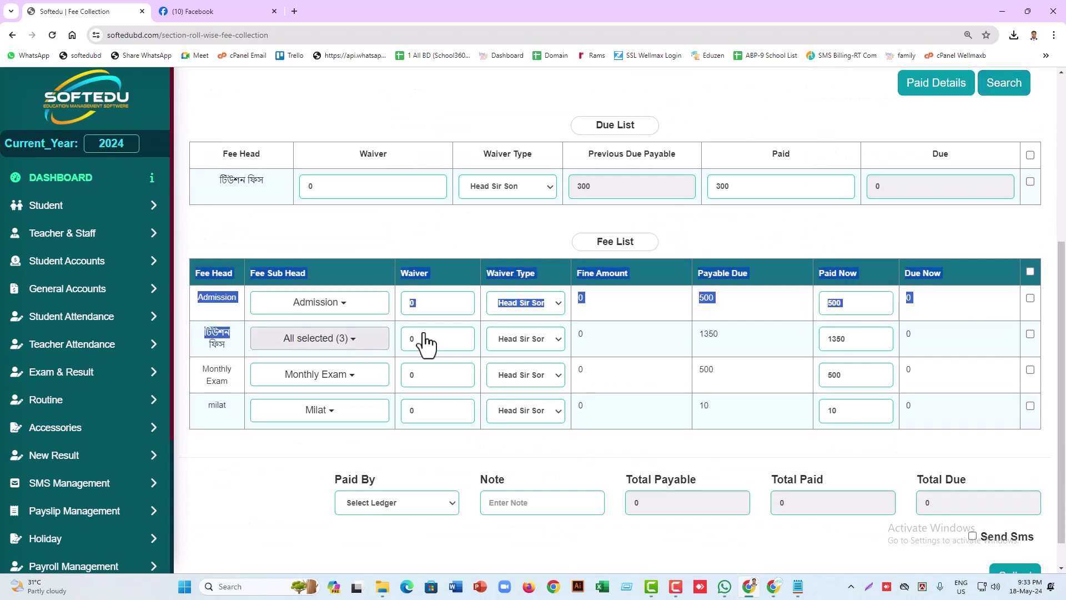
pyautogui.click(485, 332)
pyautogui.scroll(4, 485, 332)
# Set the up-to month to November, search again and review the same student's payable fees
pyautogui.click(425, 217)
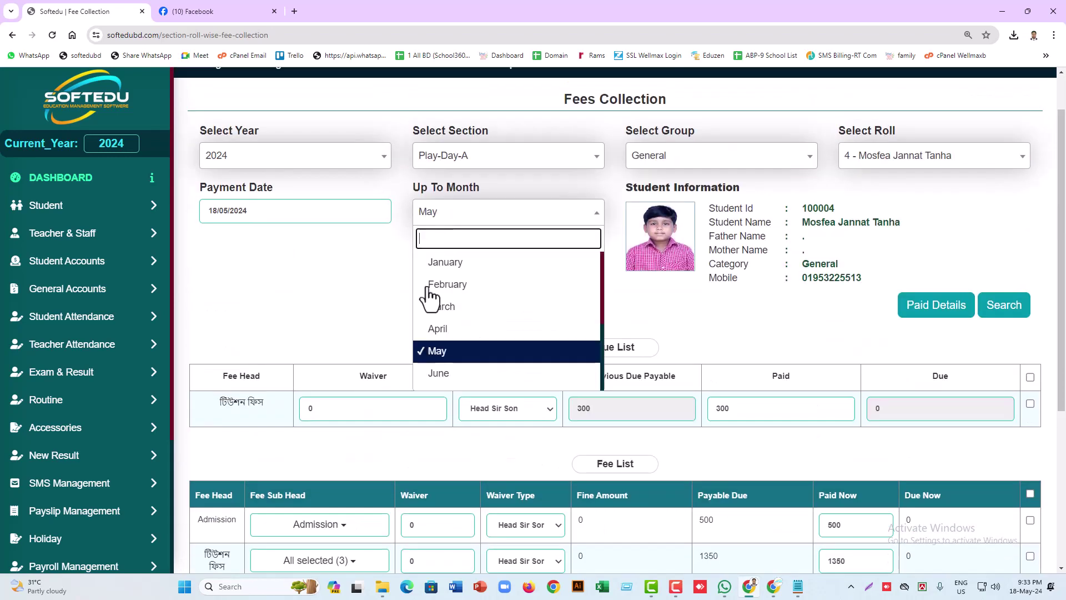
pyautogui.scroll(-3, 442, 367)
pyautogui.click(442, 357)
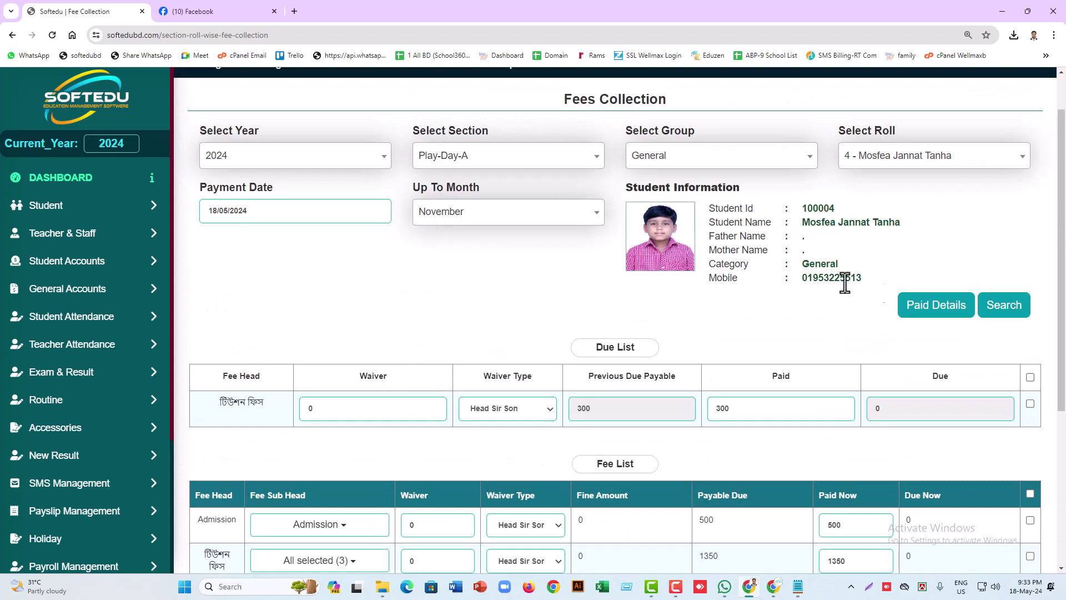
pyautogui.click(988, 305)
pyautogui.scroll(-5, 406, 345)
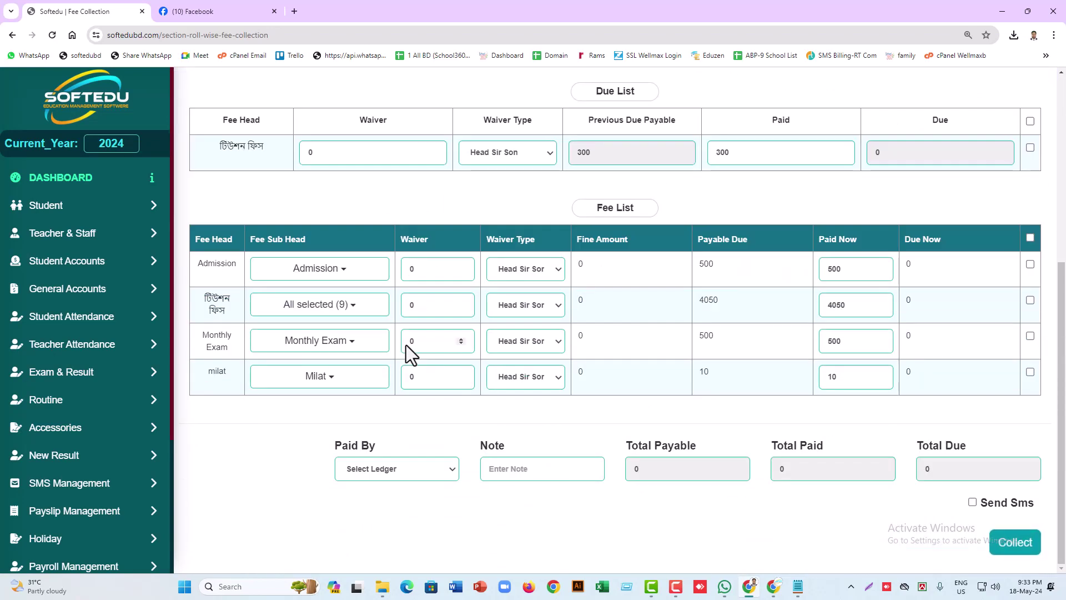
pyautogui.scroll(3, 442, 377)
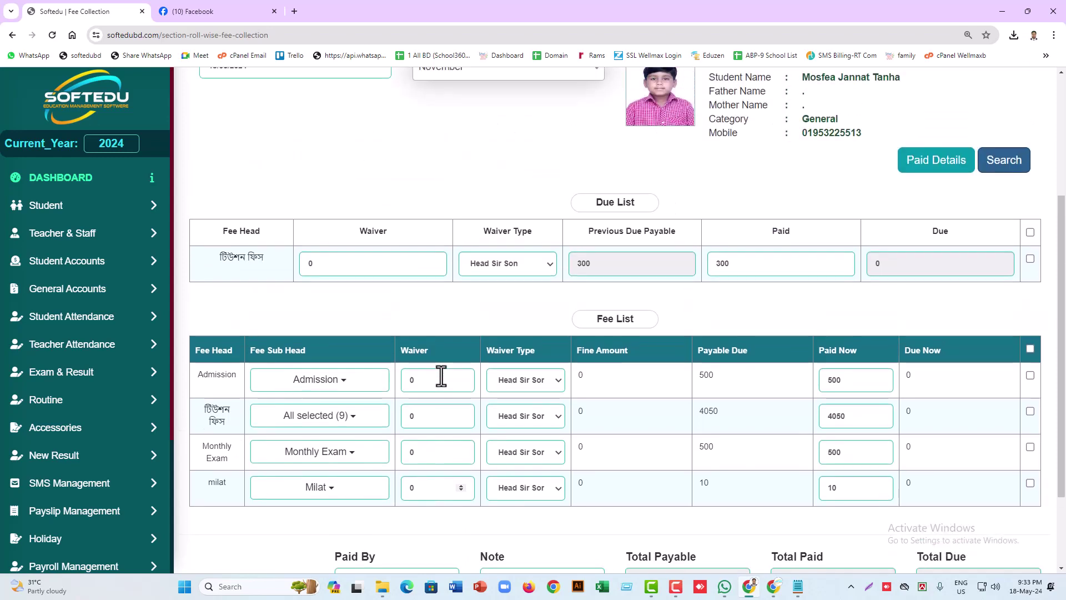
pyautogui.scroll(3, 633, 326)
# Search the fees of the student with roll 10, review the fee list and show the months included under টিউশন ফিস
pyautogui.click(886, 229)
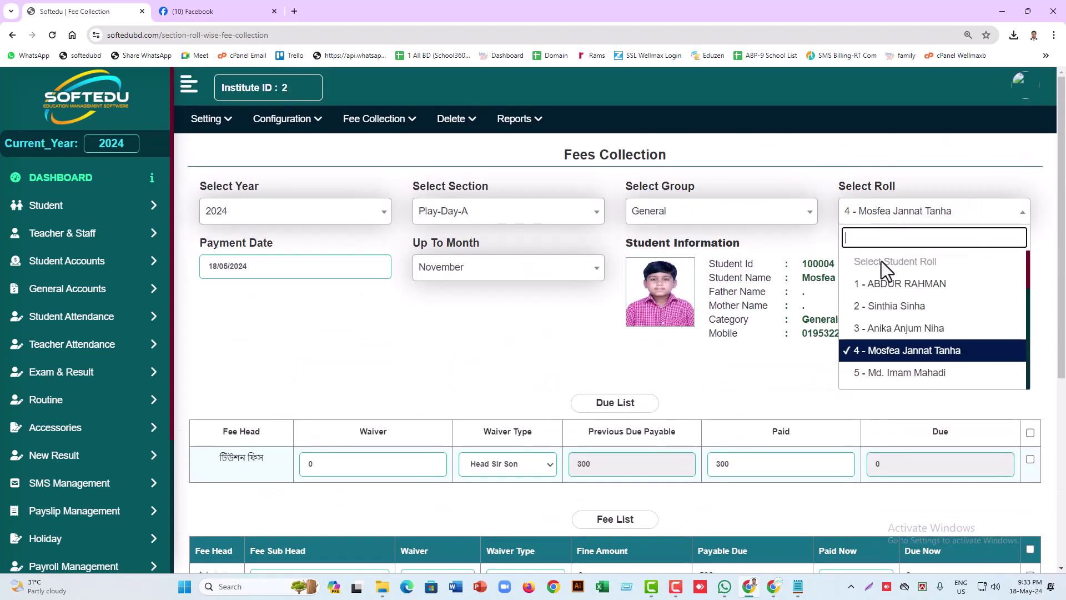
pyautogui.scroll(-2, 885, 289)
pyautogui.click(889, 315)
pyautogui.click(1003, 361)
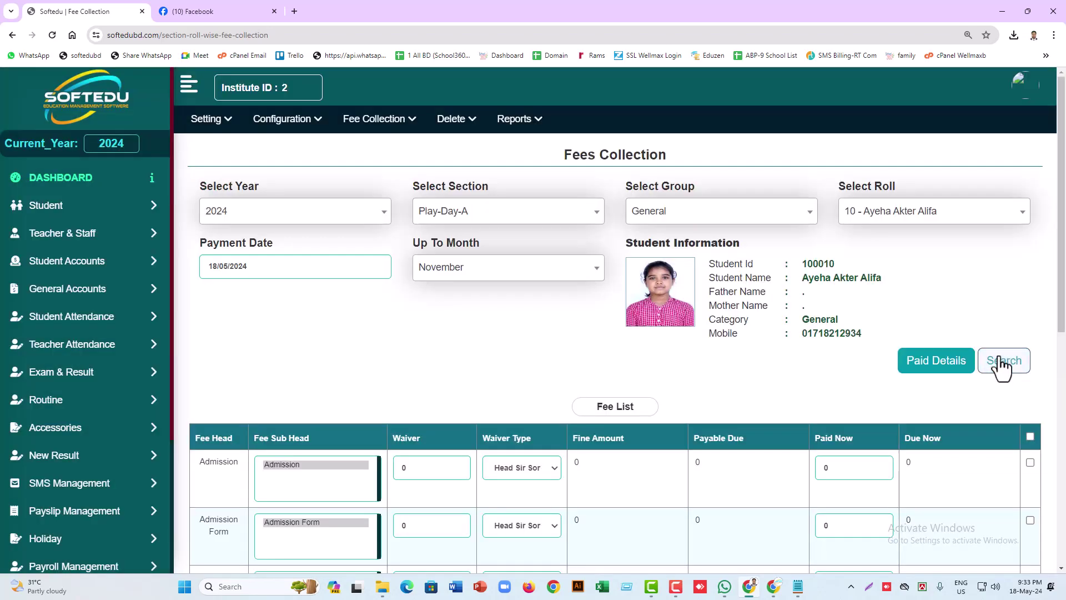
pyautogui.scroll(-4, 688, 369)
pyautogui.scroll(-1, 684, 369)
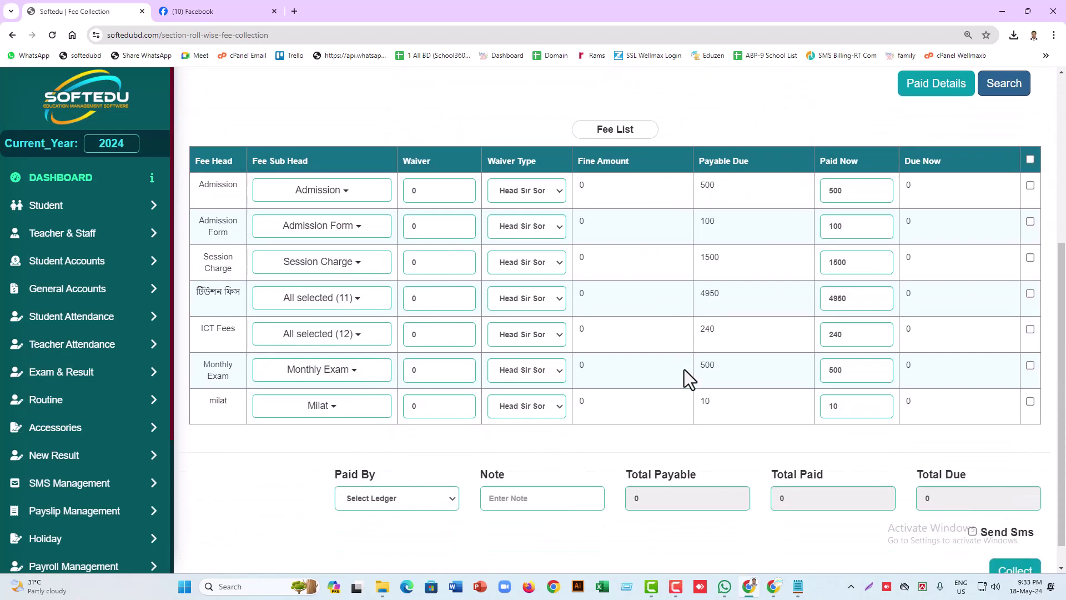
pyautogui.scroll(3, 672, 368)
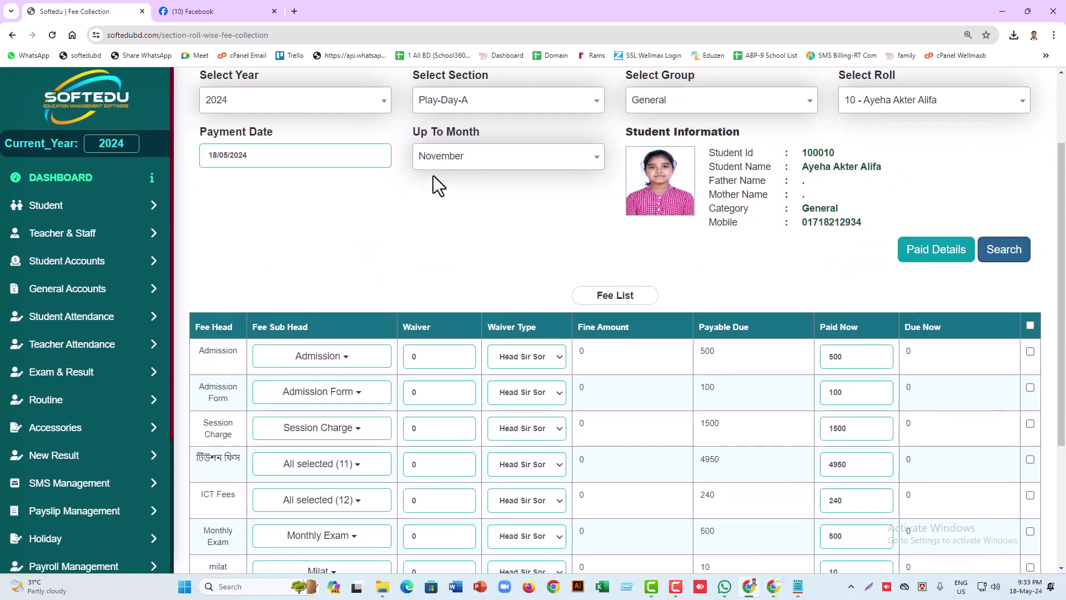
pyautogui.scroll(-3, 428, 349)
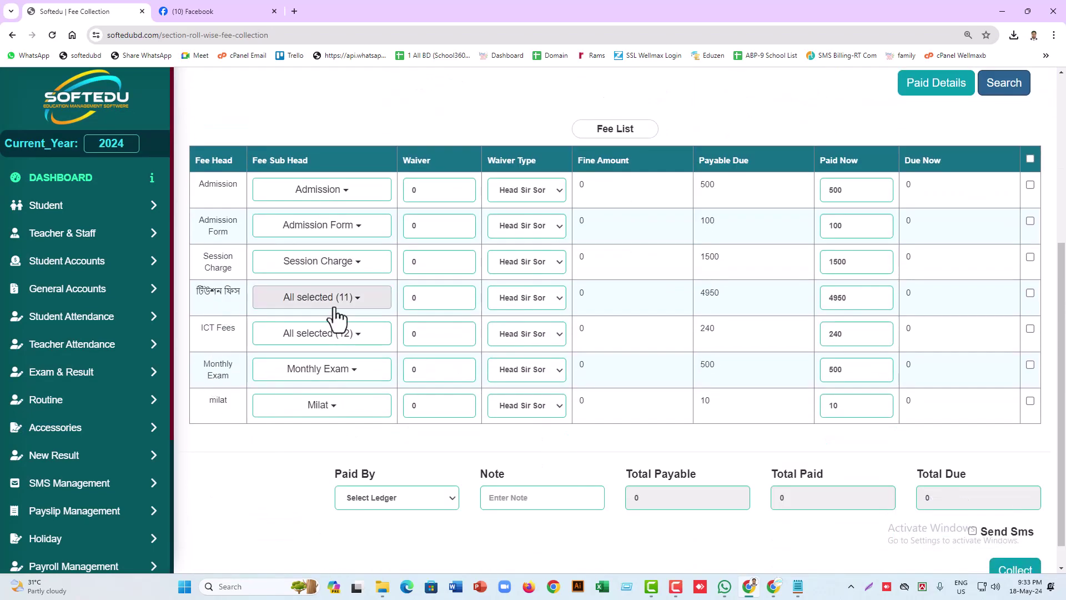
pyautogui.click(355, 298)
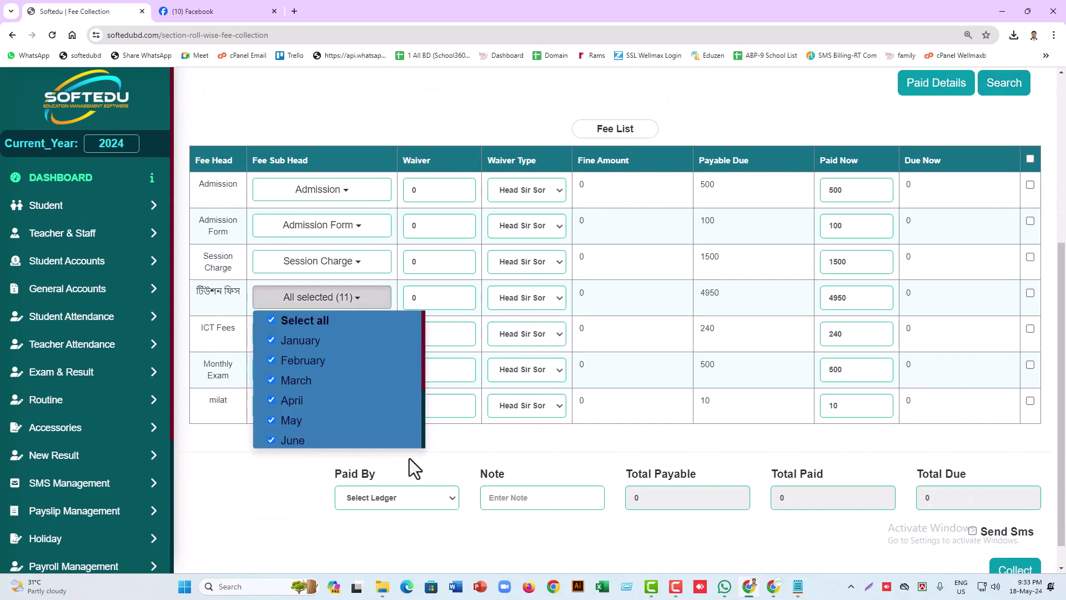
# Review the sub-items included under the টিউশন ফিস and Session Charge fee heads
pyautogui.click(444, 456)
pyautogui.moveTo(199, 288); pyautogui.dragTo(211, 290)
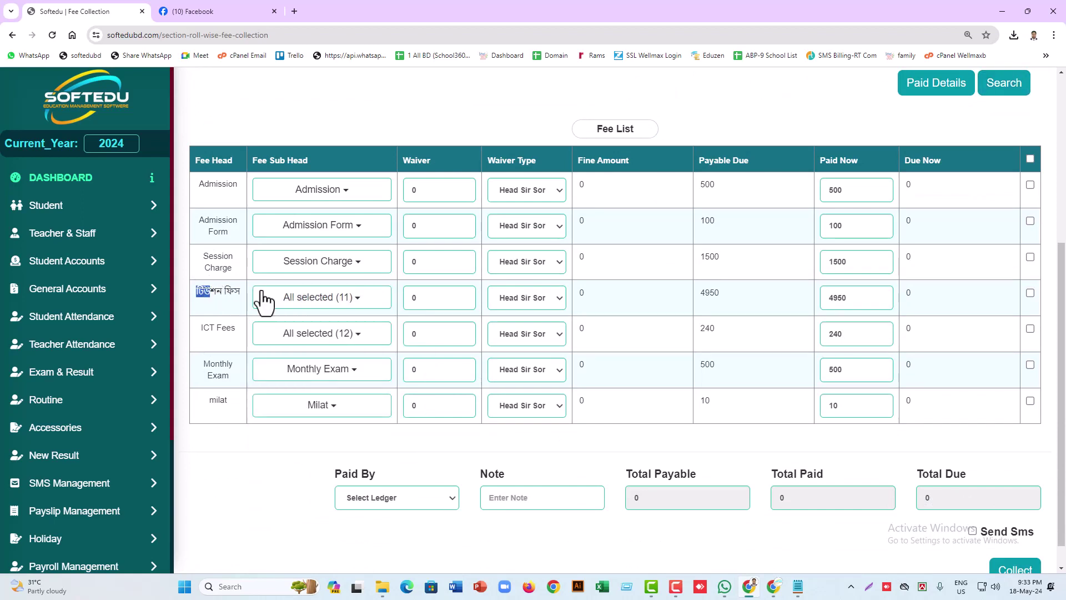
pyautogui.click(284, 300)
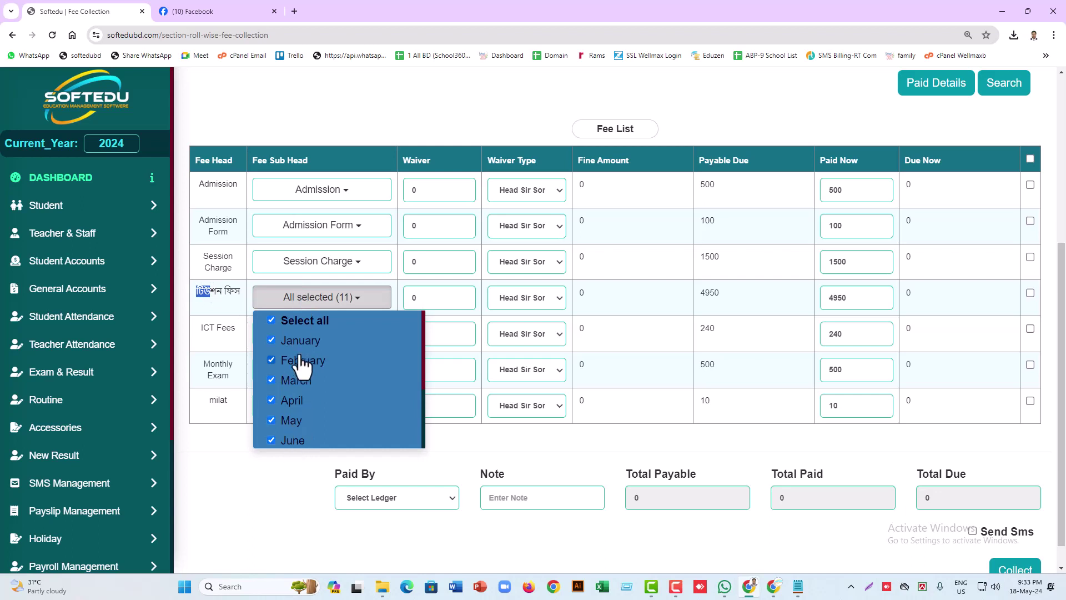
pyautogui.click(290, 264)
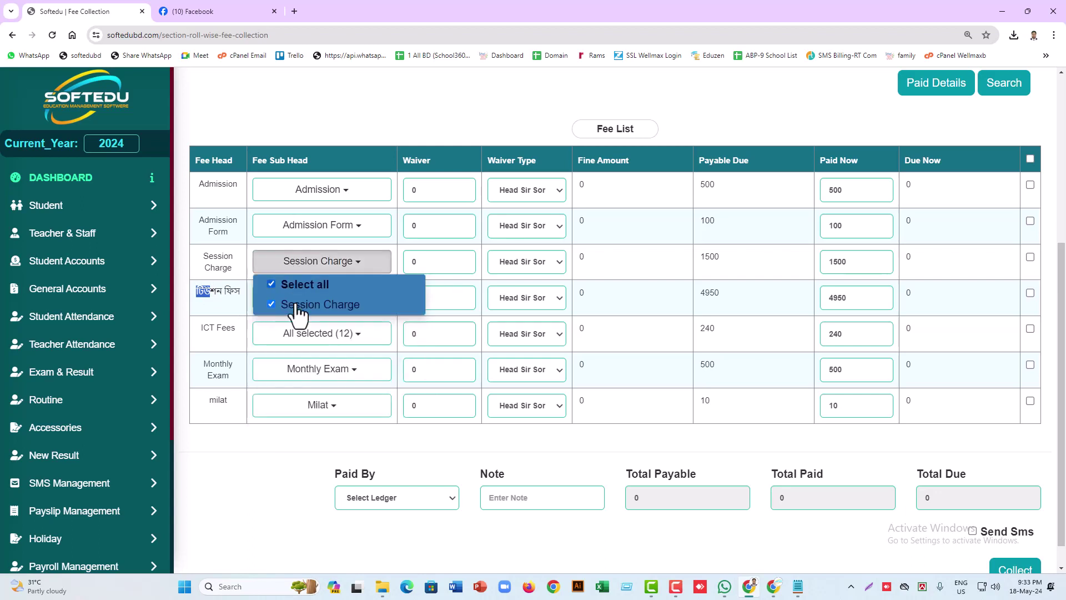
pyautogui.click(208, 264)
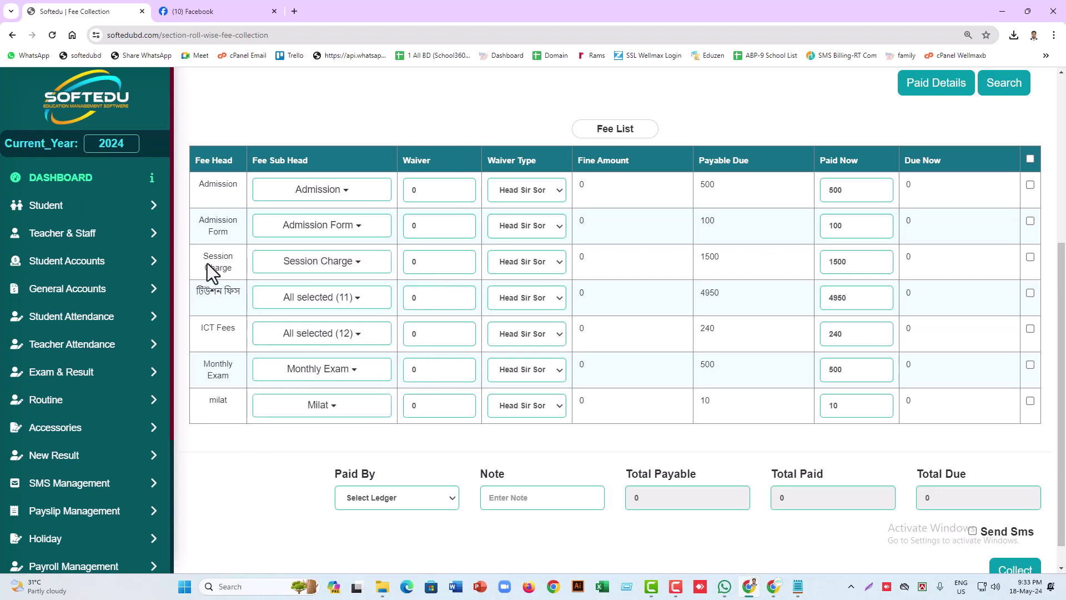
pyautogui.click(298, 267)
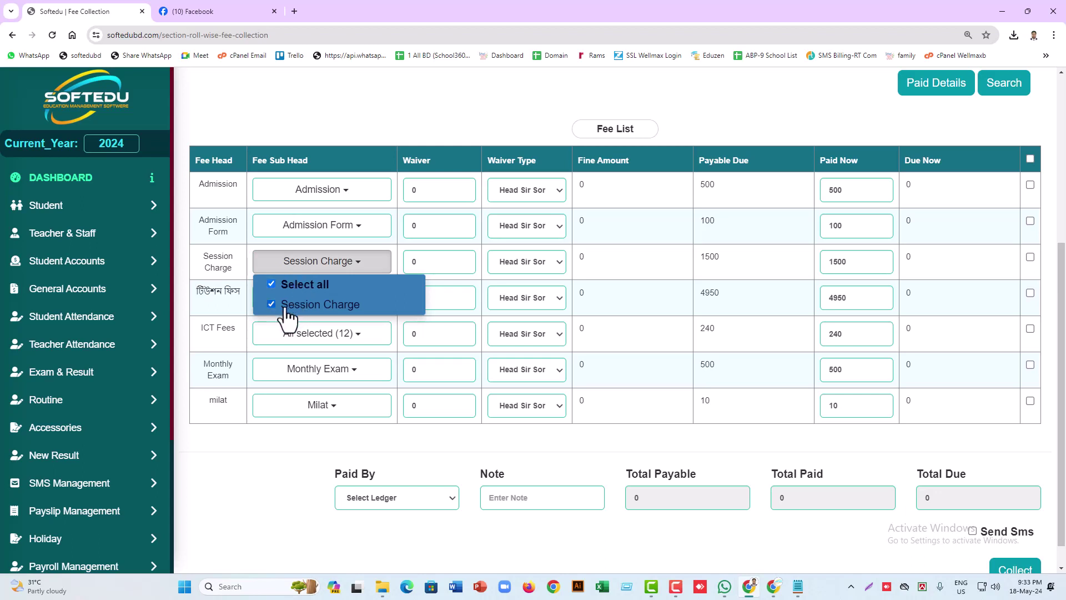
pyautogui.click(216, 266)
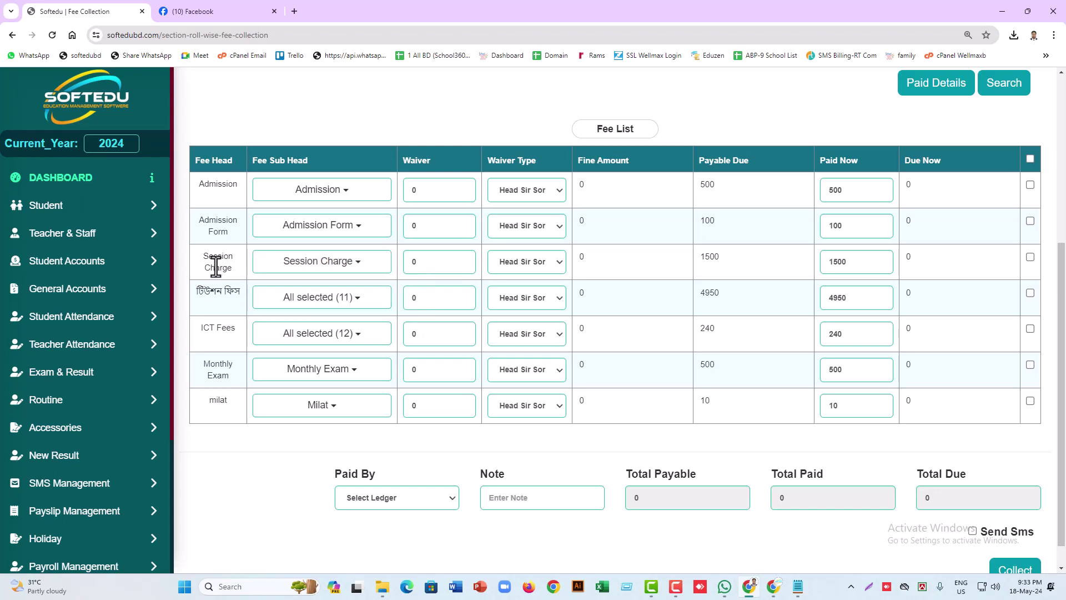
pyautogui.click(324, 267)
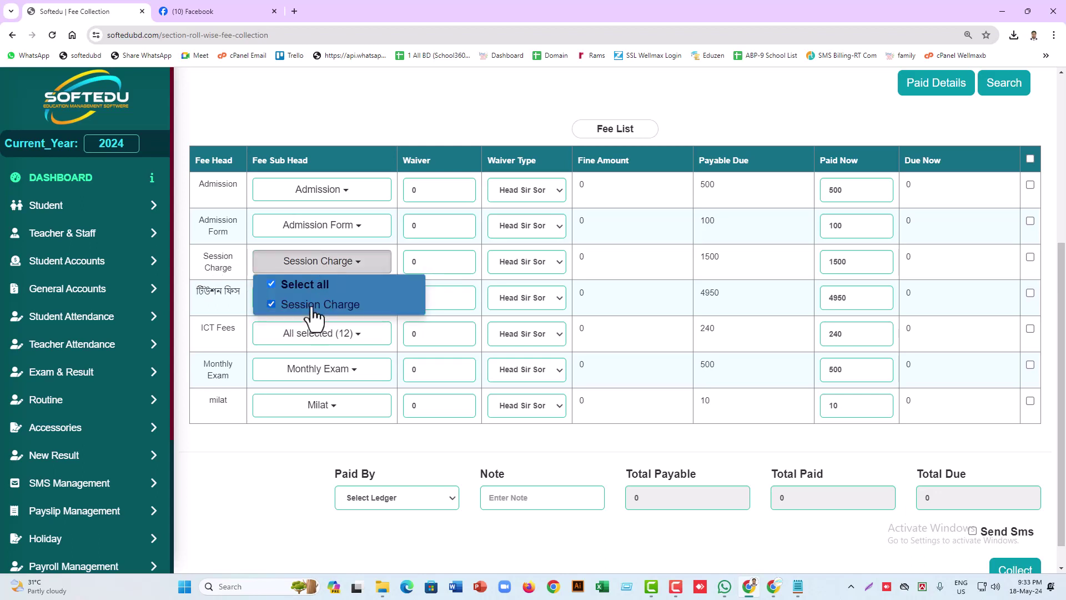
pyautogui.click(388, 266)
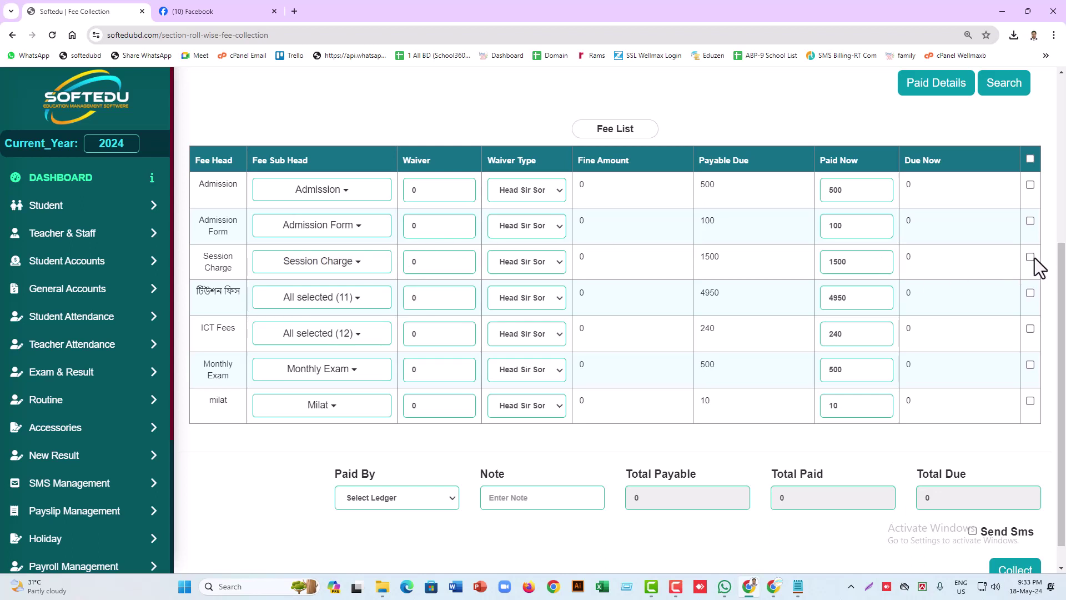
# Select the Admission and Admission Form fees, choose the ledger listed between ক্যাশ and Bank as Paid By, and try to collect them
pyautogui.click(1030, 185)
pyautogui.click(1031, 221)
pyautogui.scroll(-1, 650, 366)
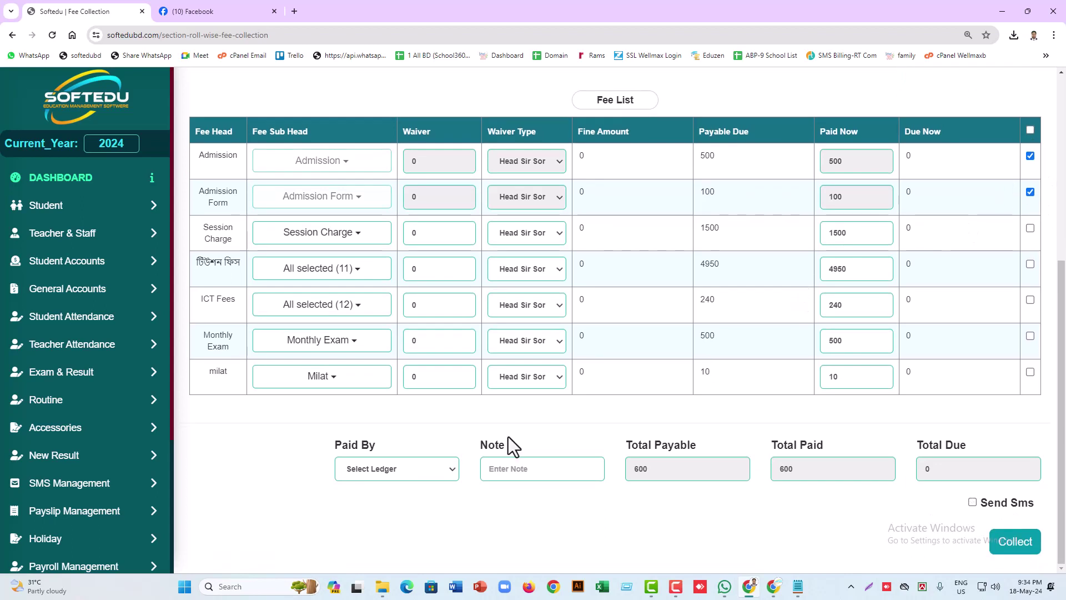
pyautogui.click(421, 467)
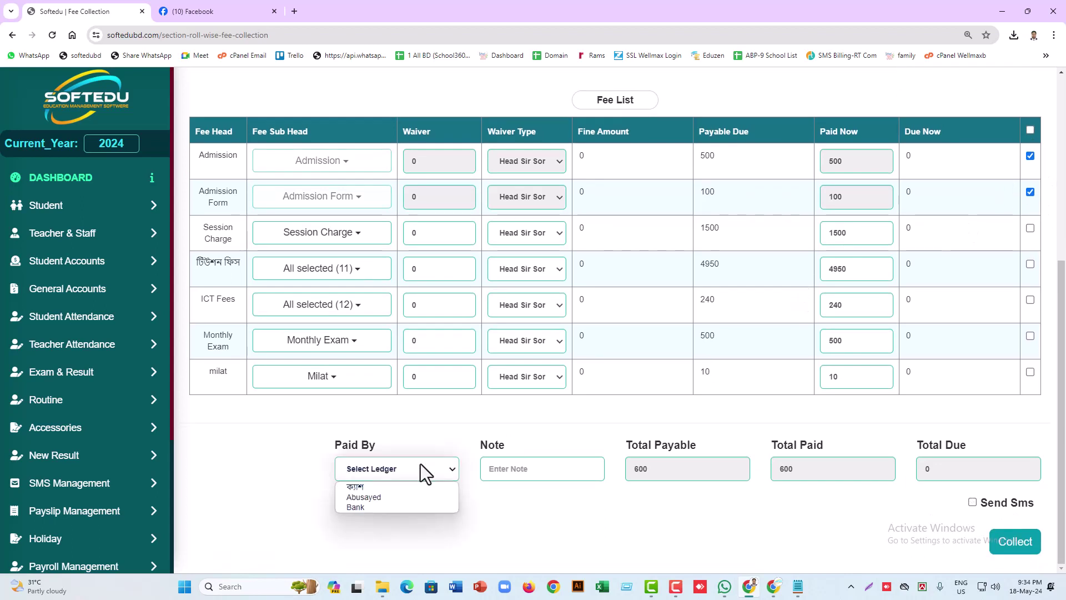
pyautogui.click(367, 498)
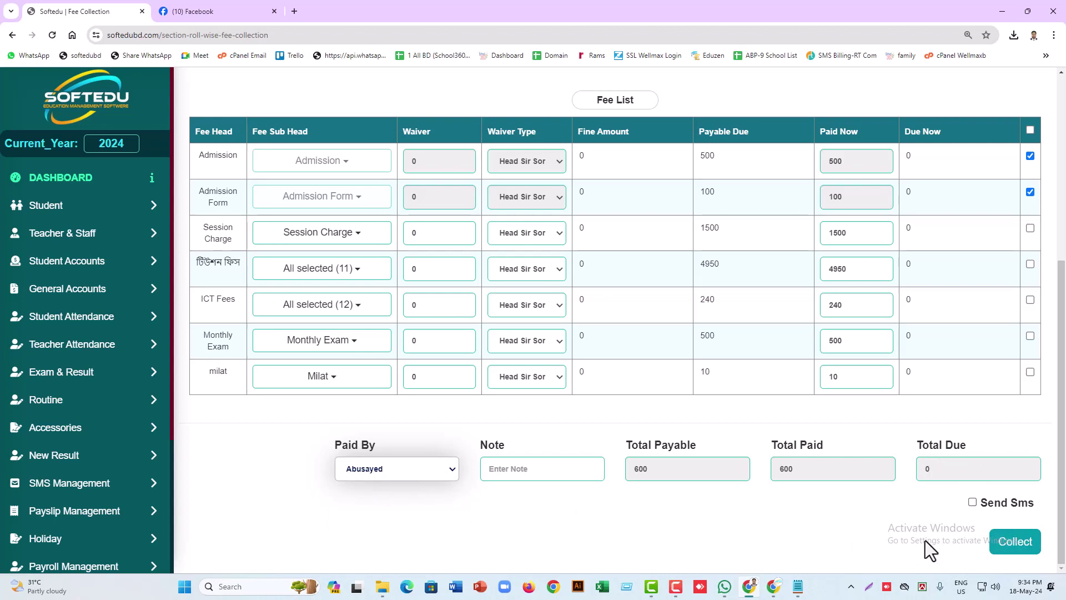
pyautogui.click(1017, 550)
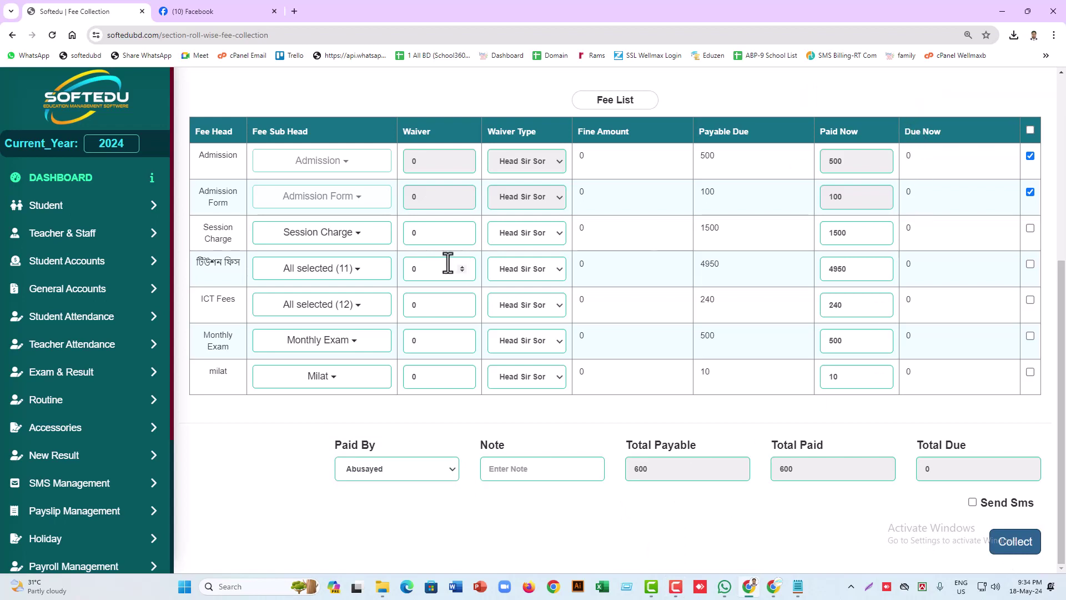
# Deselect Admission and Admission Form, and collect only the Session Charge fee
pyautogui.click(1030, 155)
pyautogui.click(1031, 192)
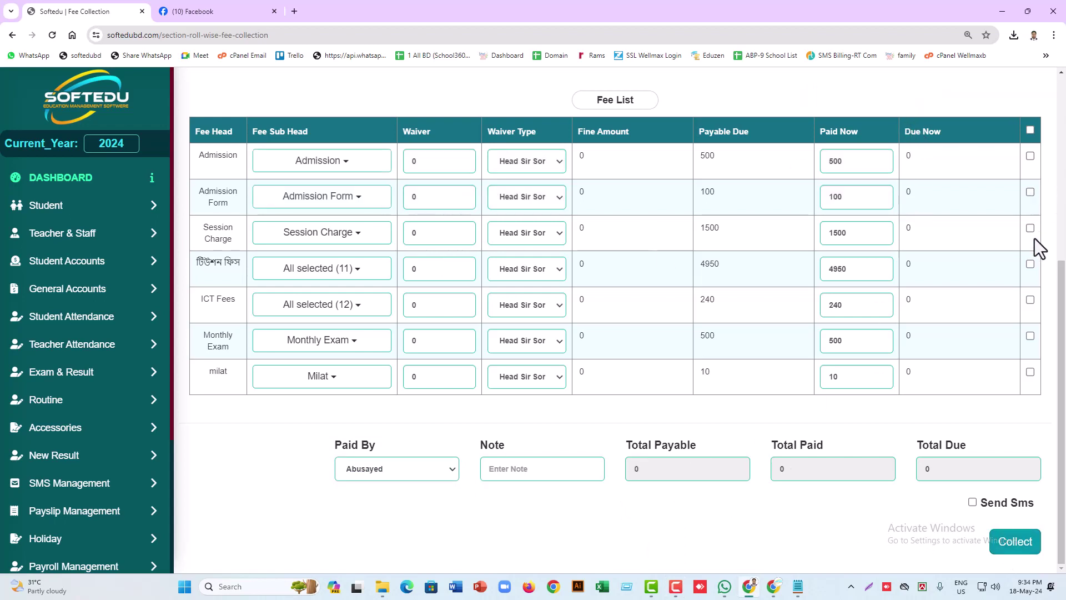
pyautogui.click(1031, 227)
pyautogui.click(1014, 544)
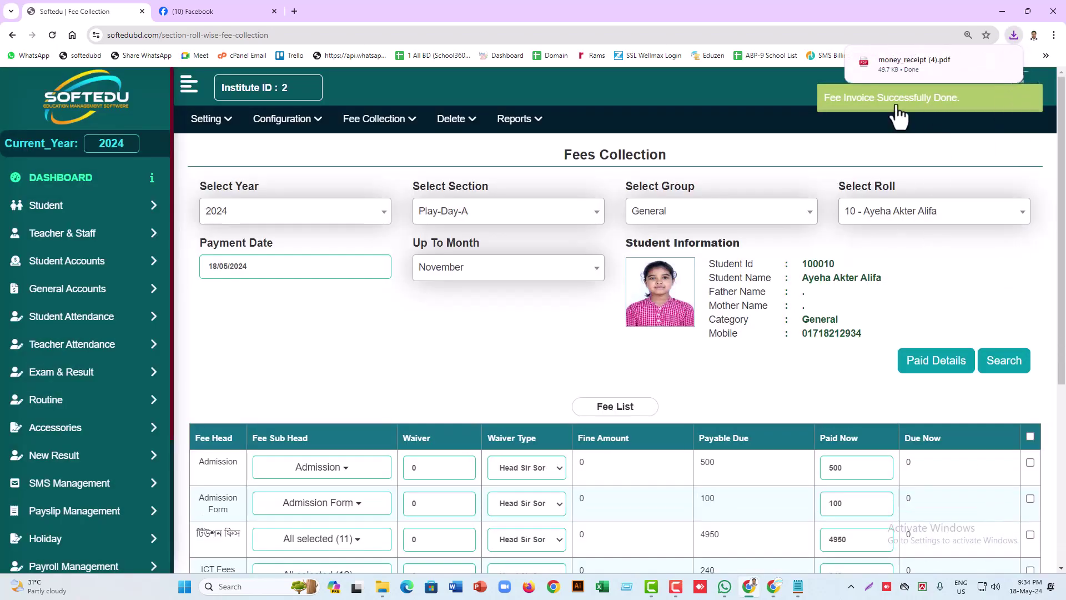
# Open the downloaded money receipt and enlarge it to 200% to read its student and invoice details
pyautogui.click(908, 59)
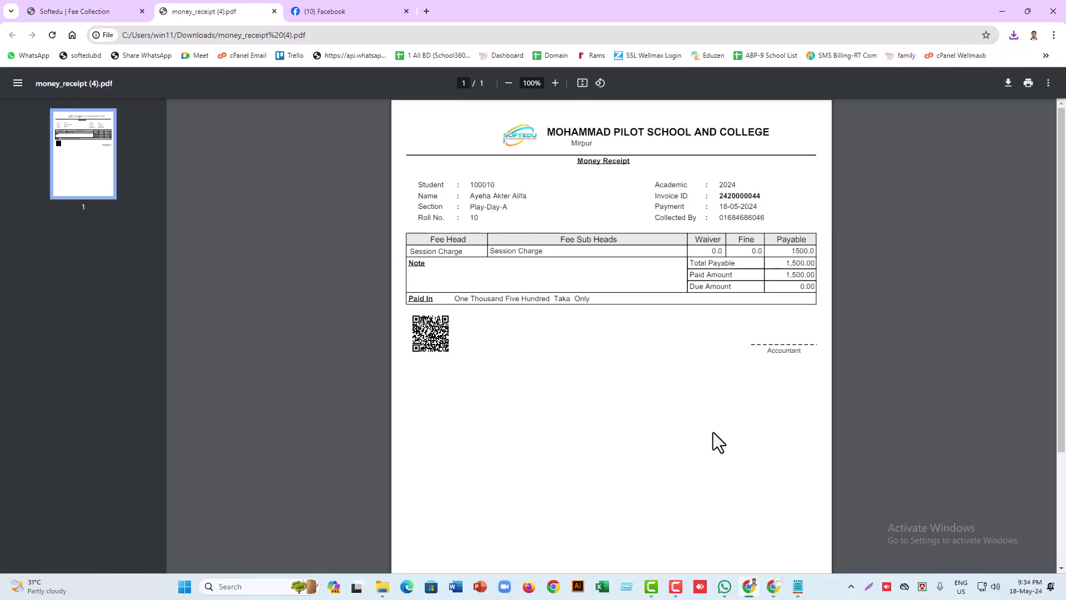
pyautogui.click(555, 82)
pyautogui.click(555, 83)
pyautogui.click(555, 82)
pyautogui.click(555, 83)
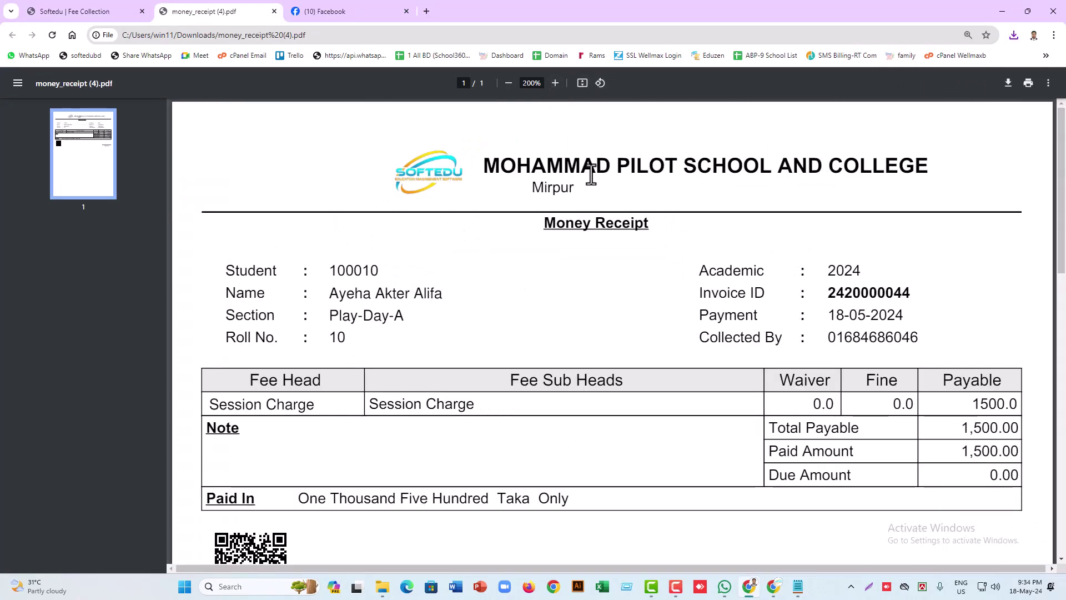
pyautogui.scroll(-2, 623, 258)
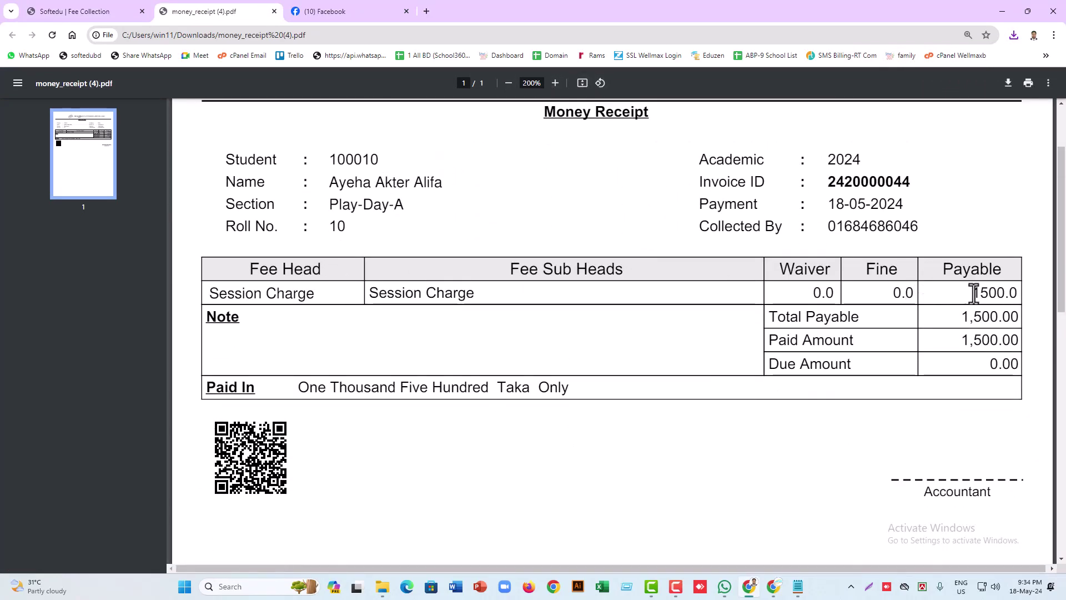
# Check the receipt's Session Charge row, payable amount and accountant signature line, and close the receipt
pyautogui.moveTo(976, 293); pyautogui.dragTo(1019, 290)
pyautogui.click(315, 295)
pyautogui.moveTo(316, 294); pyautogui.dragTo(207, 293)
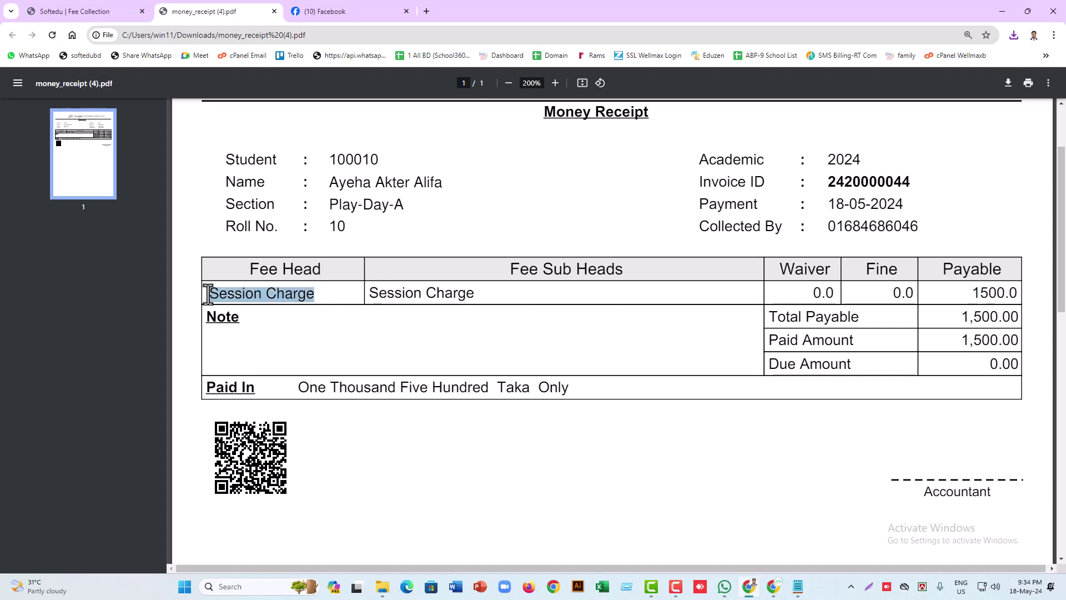
pyautogui.scroll(-1, 969, 439)
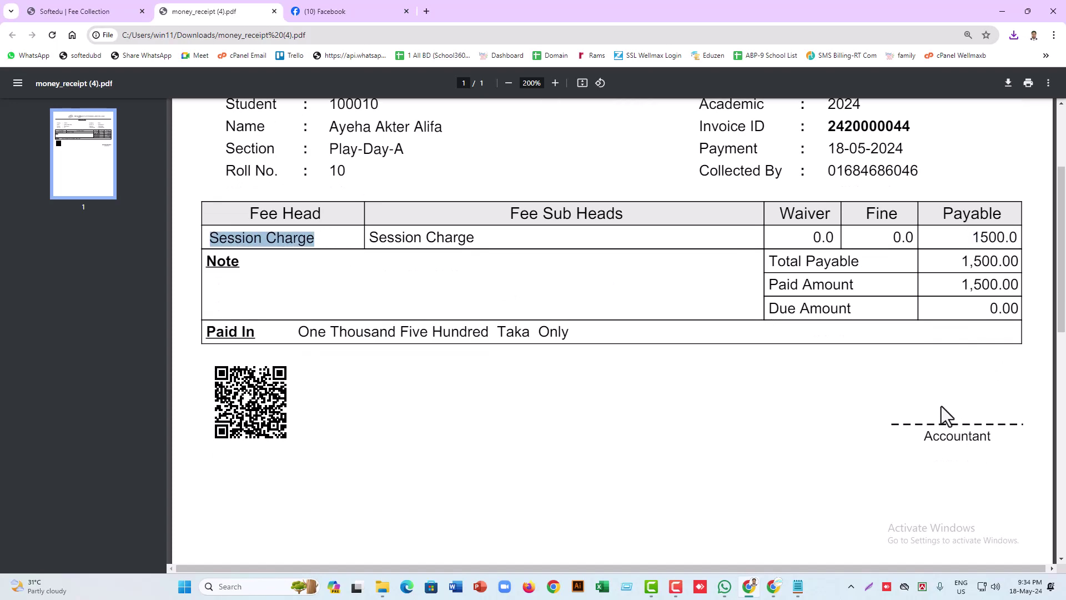
pyautogui.click(944, 416)
pyautogui.scroll(-3, 945, 416)
pyautogui.doubleClick(810, 379)
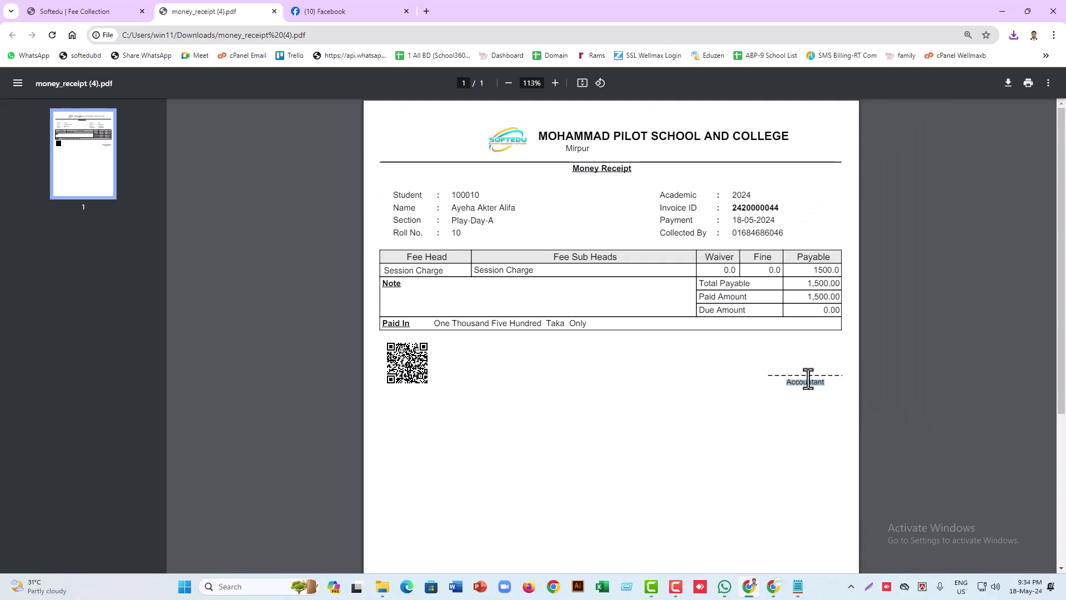
pyautogui.click(274, 11)
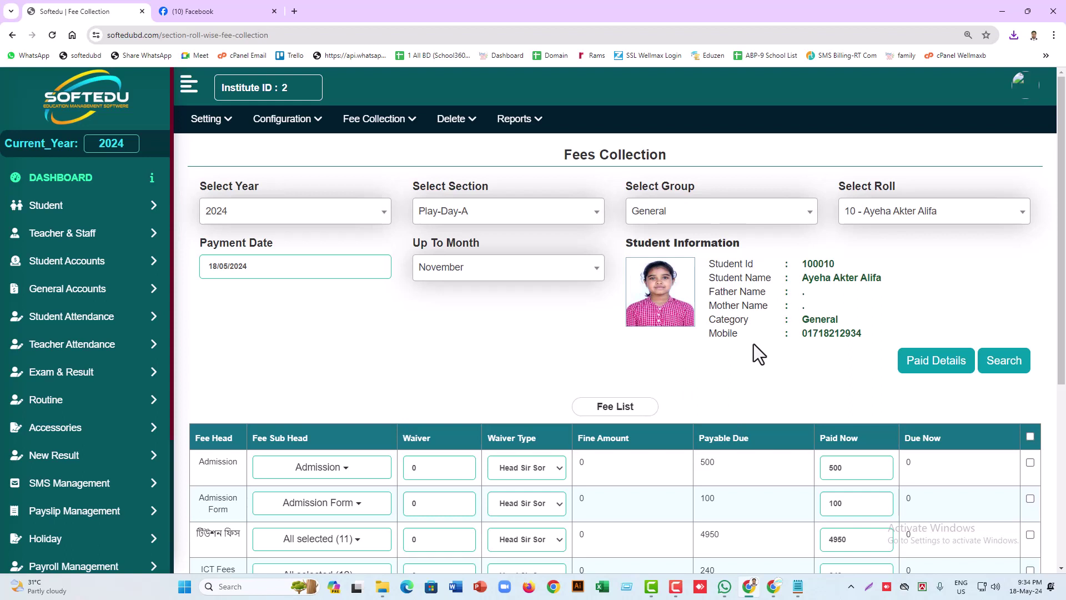
# Enter a waiver of 100 for the Admission fee, select its row and check the recalculated paid amount
pyautogui.scroll(-2, 754, 344)
pyautogui.scroll(2, 788, 347)
pyautogui.scroll(-2, 787, 346)
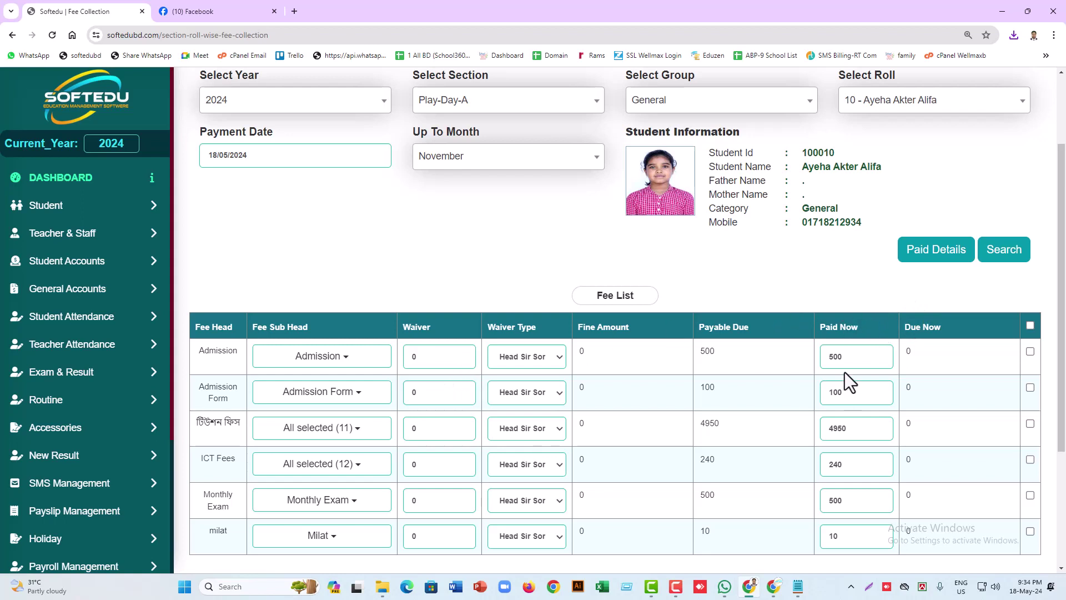
pyautogui.click(839, 356)
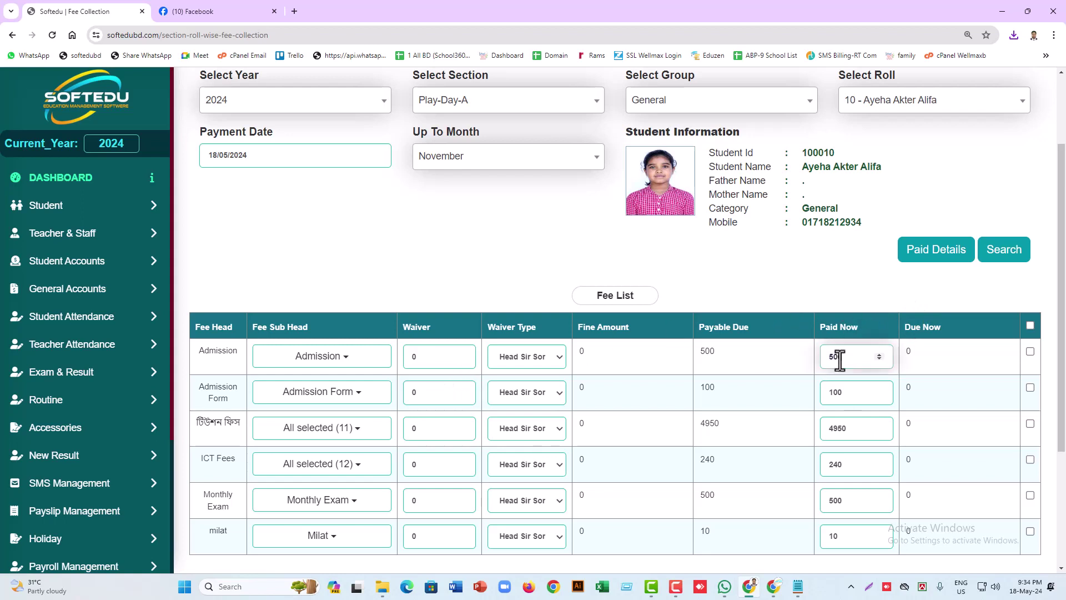
pyautogui.doubleClick(417, 356)
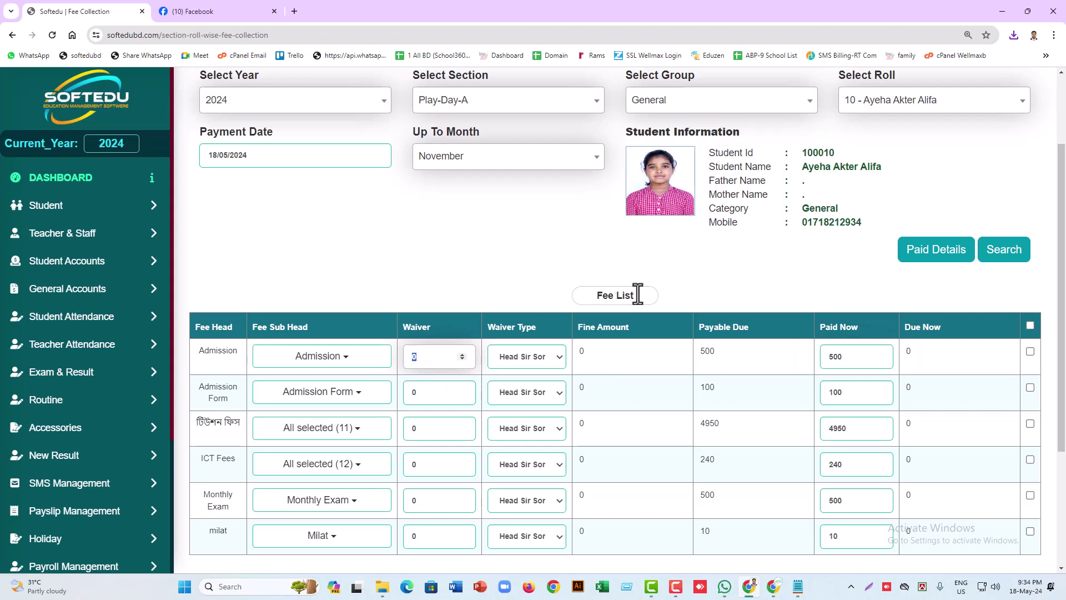
pyautogui.write('100')
pyautogui.click(1030, 352)
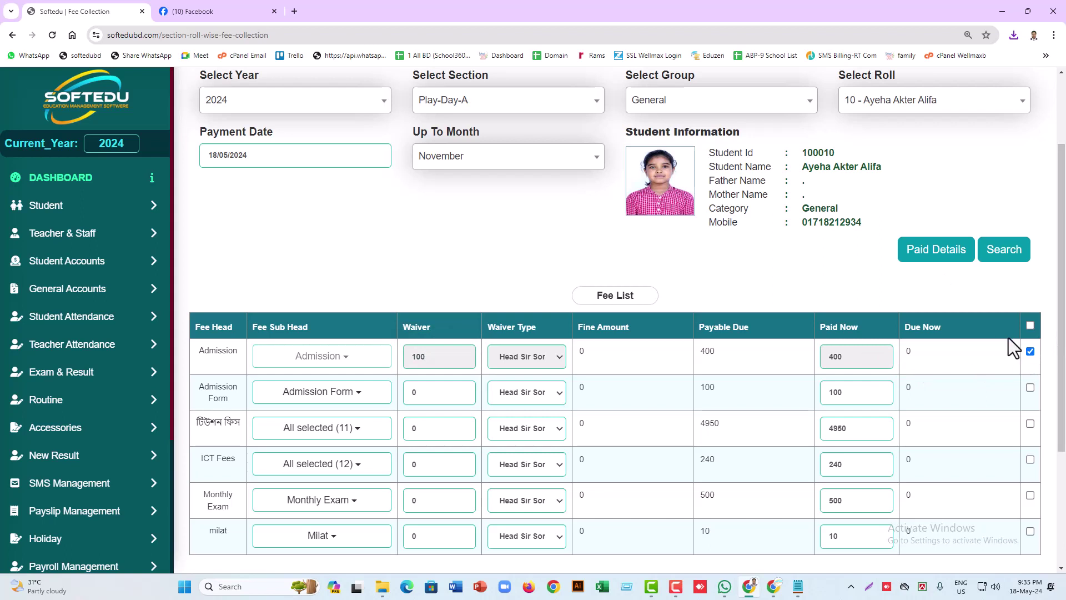
pyautogui.moveTo(859, 358); pyautogui.dragTo(812, 366)
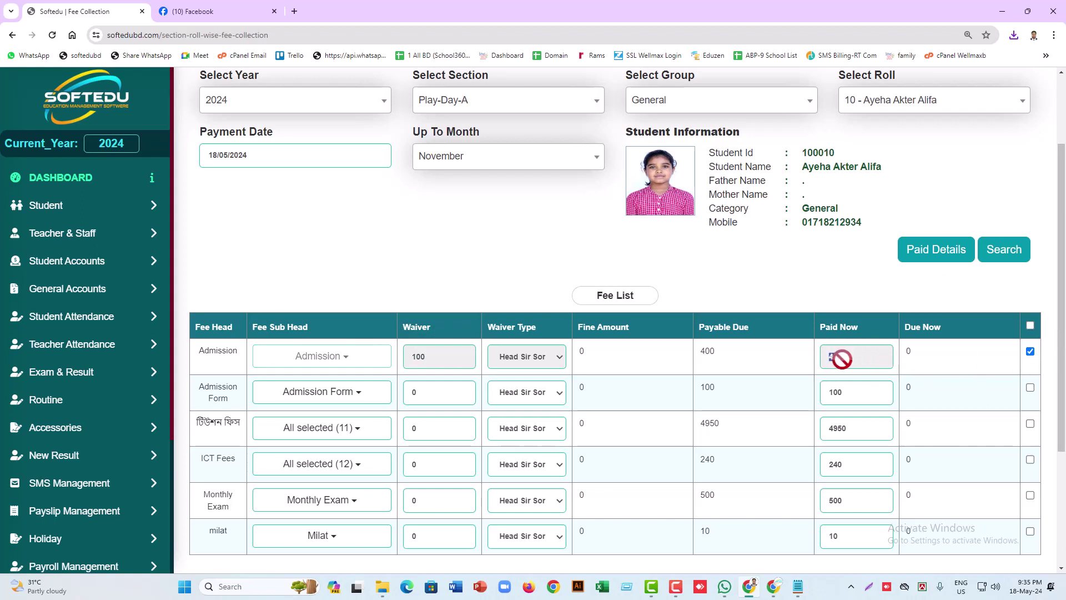
# Deselect Admission, set its waiver to 0 and Paid Now to 400, reselect the row and check its due amount
pyautogui.click(1030, 351)
pyautogui.moveTo(443, 358); pyautogui.dragTo(409, 355)
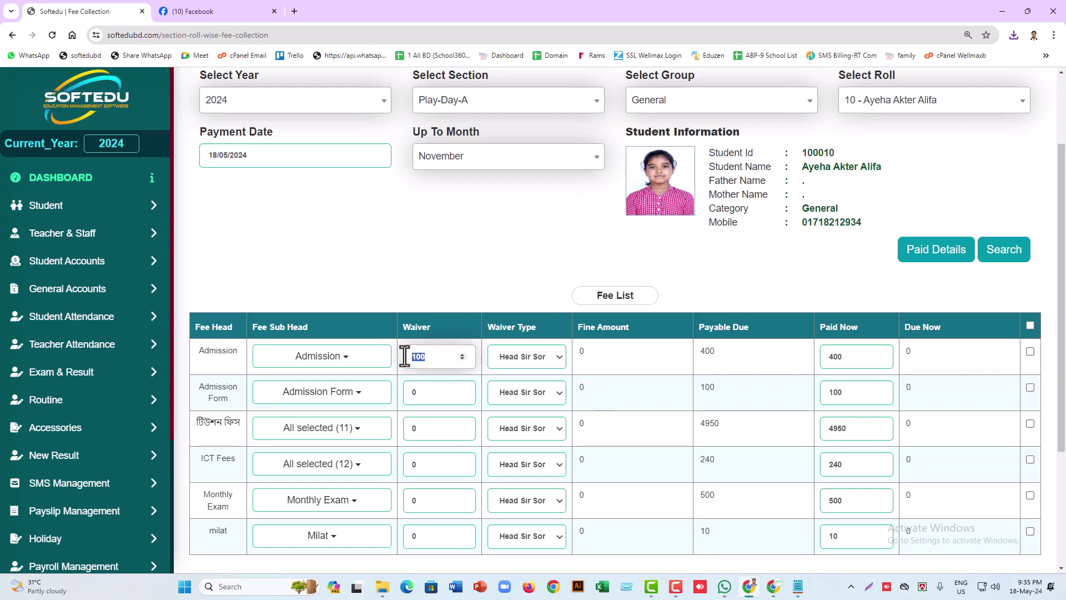
pyautogui.write('0')
pyautogui.click(877, 365)
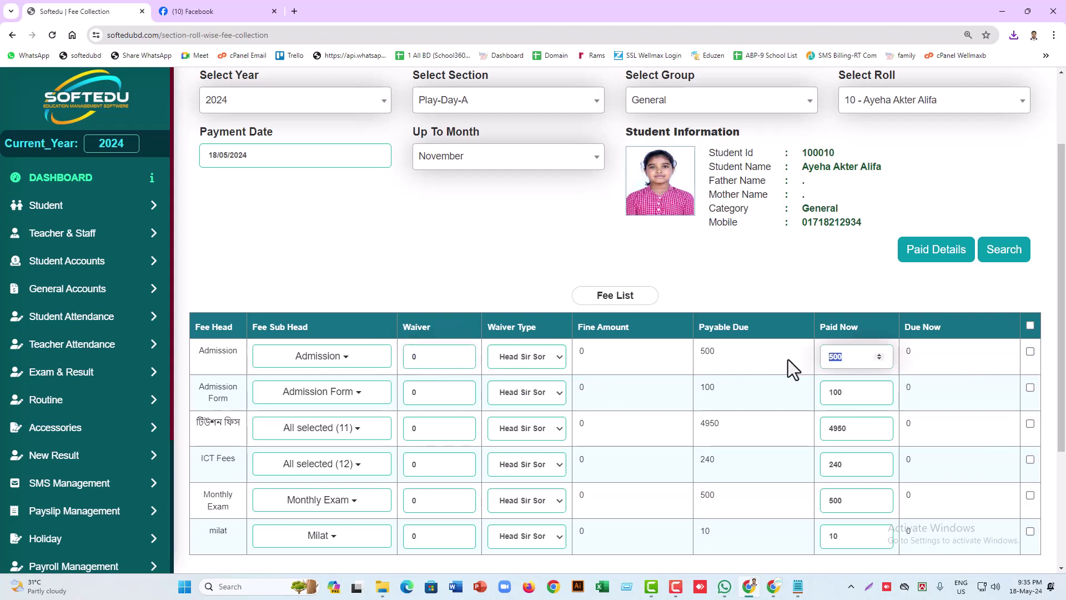
pyautogui.write('400')
pyautogui.click(1031, 351)
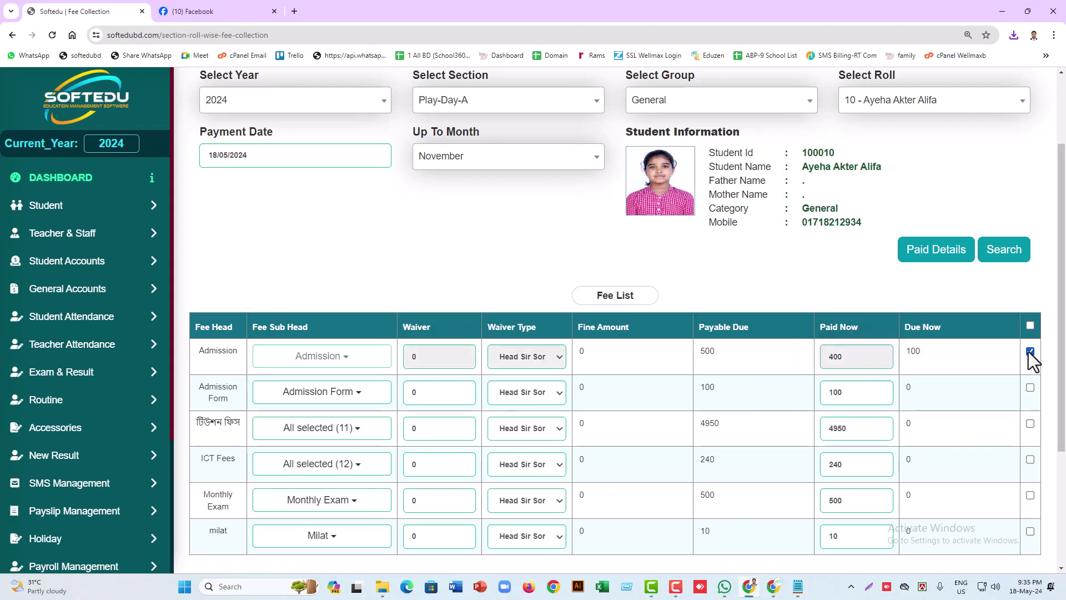
pyautogui.moveTo(935, 356); pyautogui.dragTo(901, 359)
# Deselect the Admission fee, set its waiver back to 100 and select the row again
pyautogui.click(1031, 351)
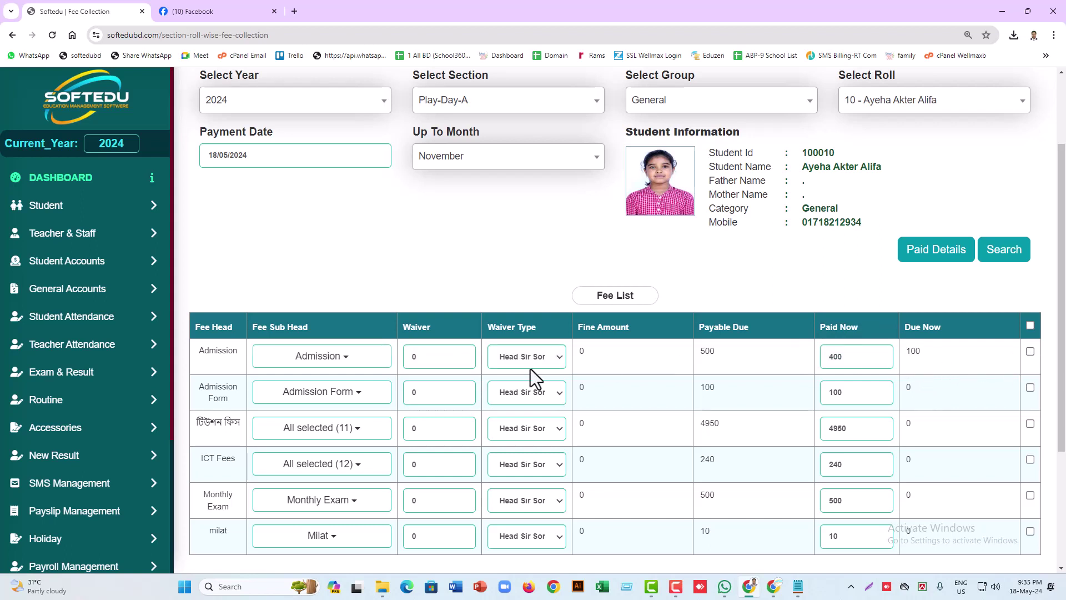
pyautogui.doubleClick(416, 357)
pyautogui.write('100')
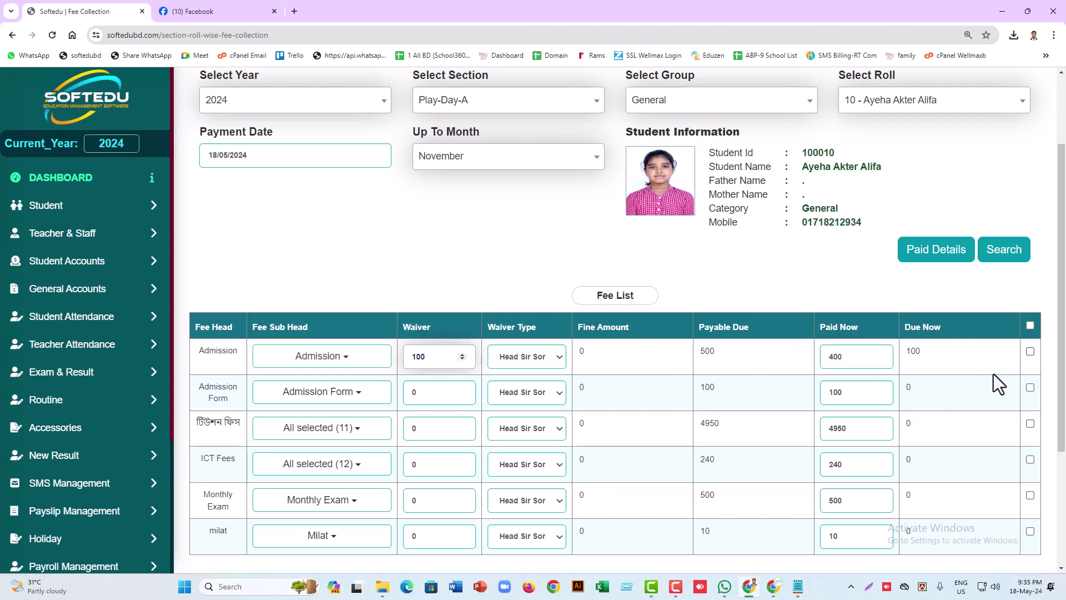
pyautogui.click(1030, 351)
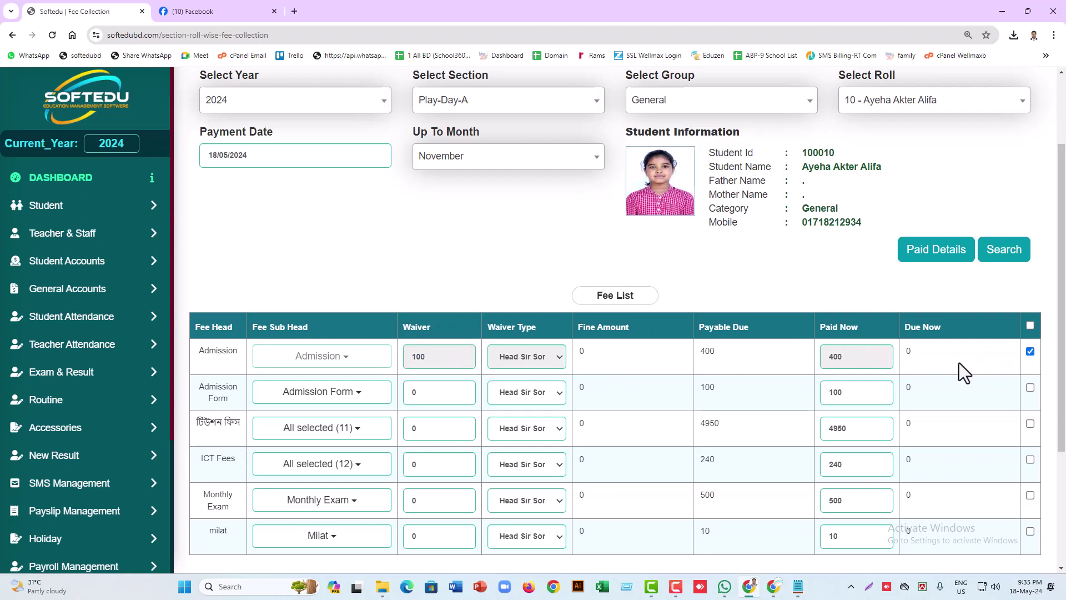
# Clear the Admission row's selection and select all fees in the list at once for collection
pyautogui.click(1030, 352)
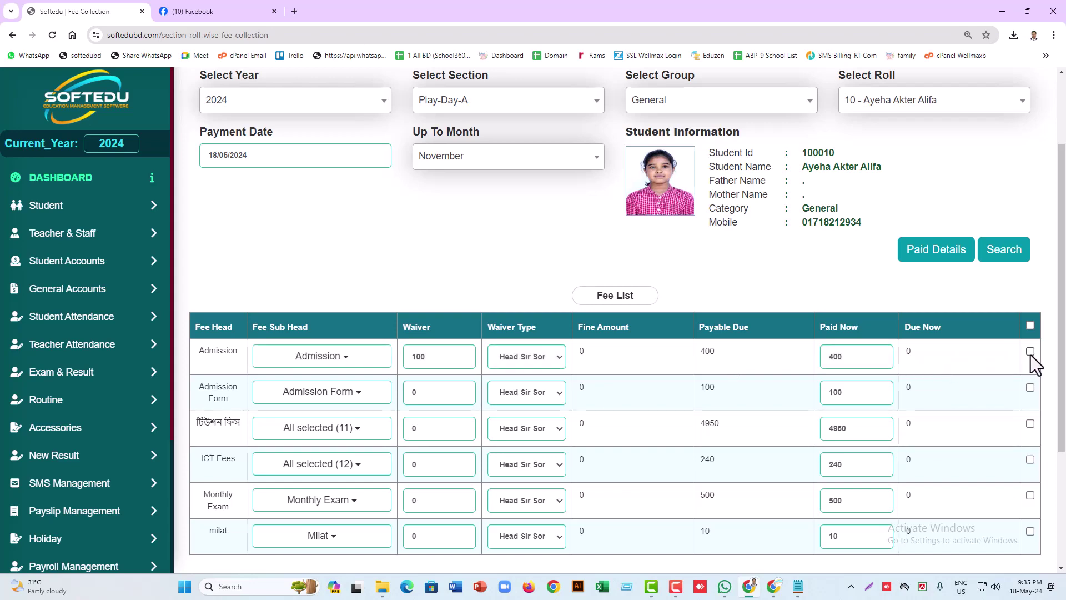
pyautogui.scroll(-3, 787, 354)
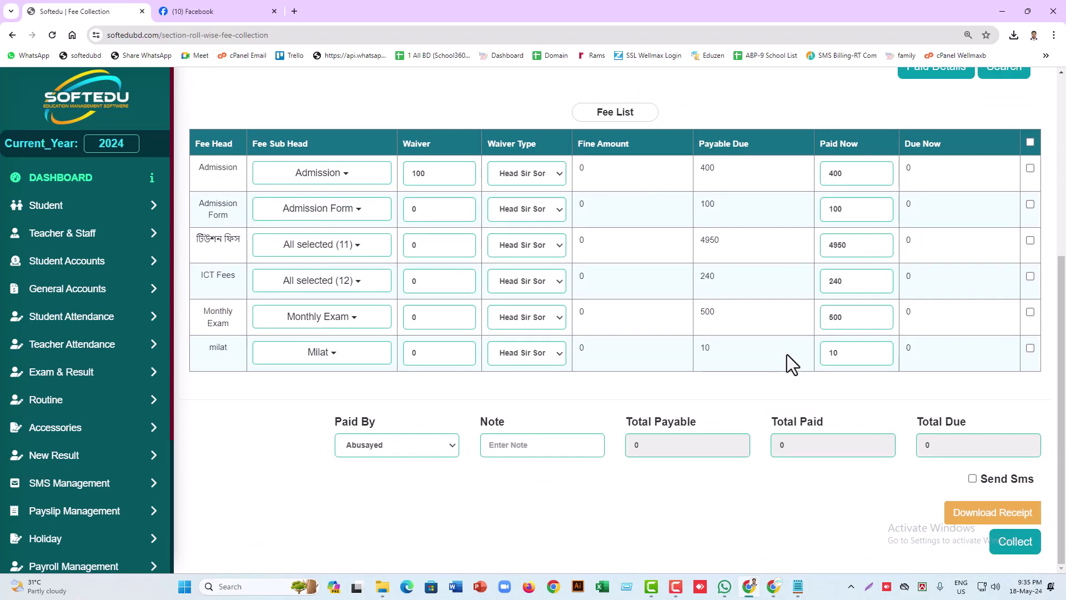
pyautogui.click(1030, 143)
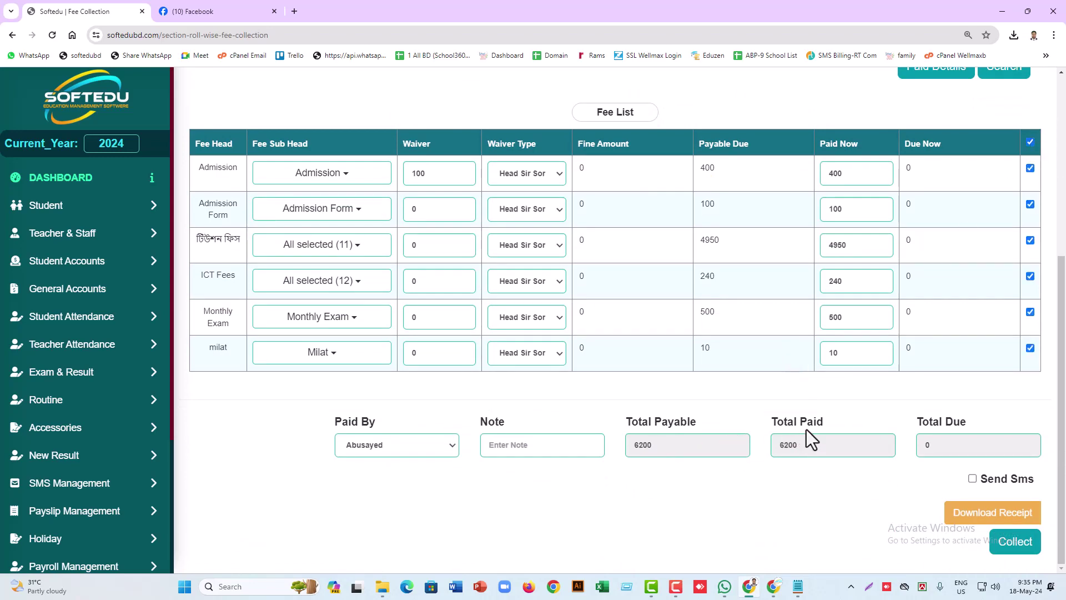
# Open the student's paid details, check the invoice's payment date, fee sub head, paid amount and total, and return to the fee collection form
pyautogui.scroll(1, 807, 429)
pyautogui.scroll(4, 809, 438)
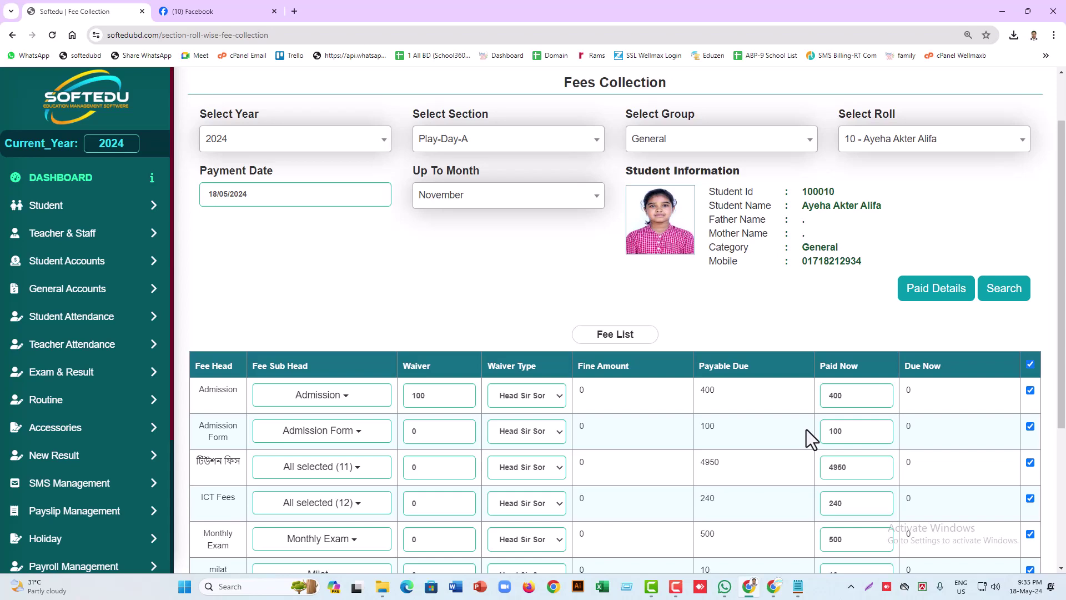
pyautogui.scroll(-4, 808, 428)
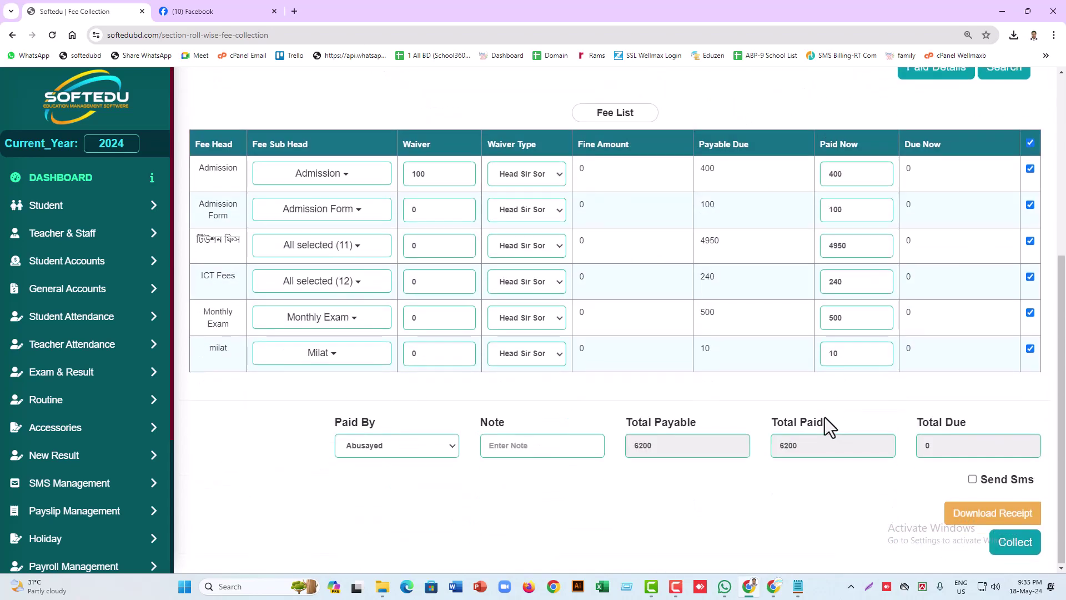
pyautogui.scroll(3, 824, 417)
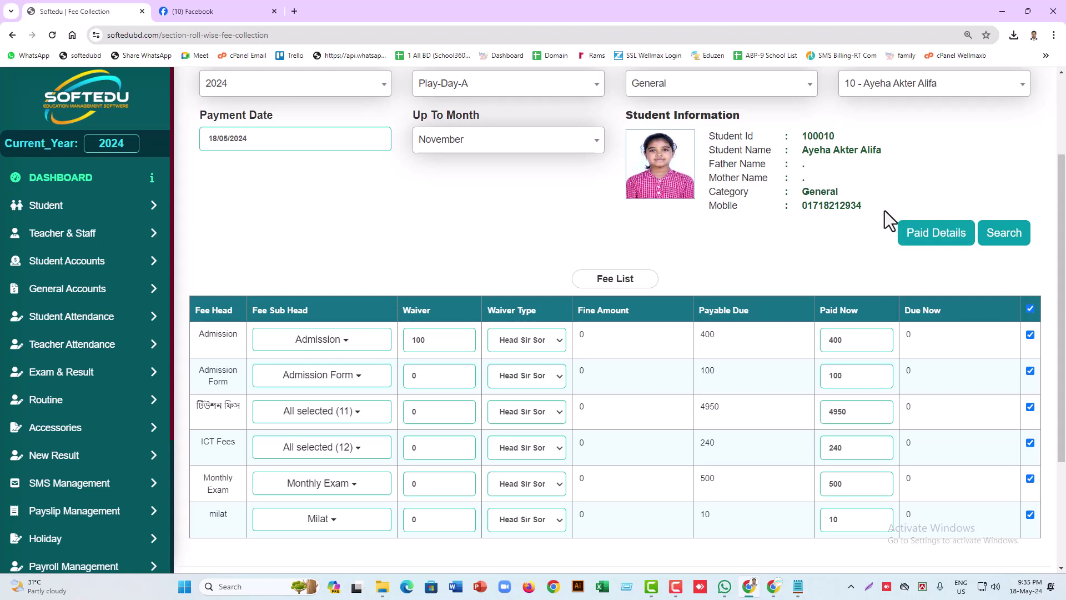
pyautogui.click(936, 239)
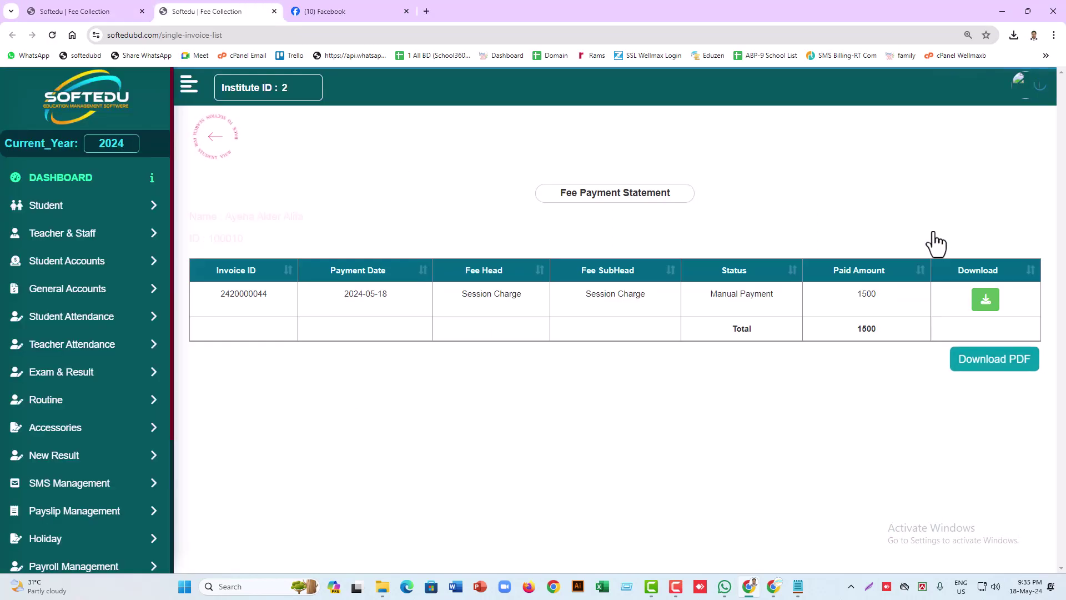
pyautogui.moveTo(344, 303); pyautogui.dragTo(795, 305)
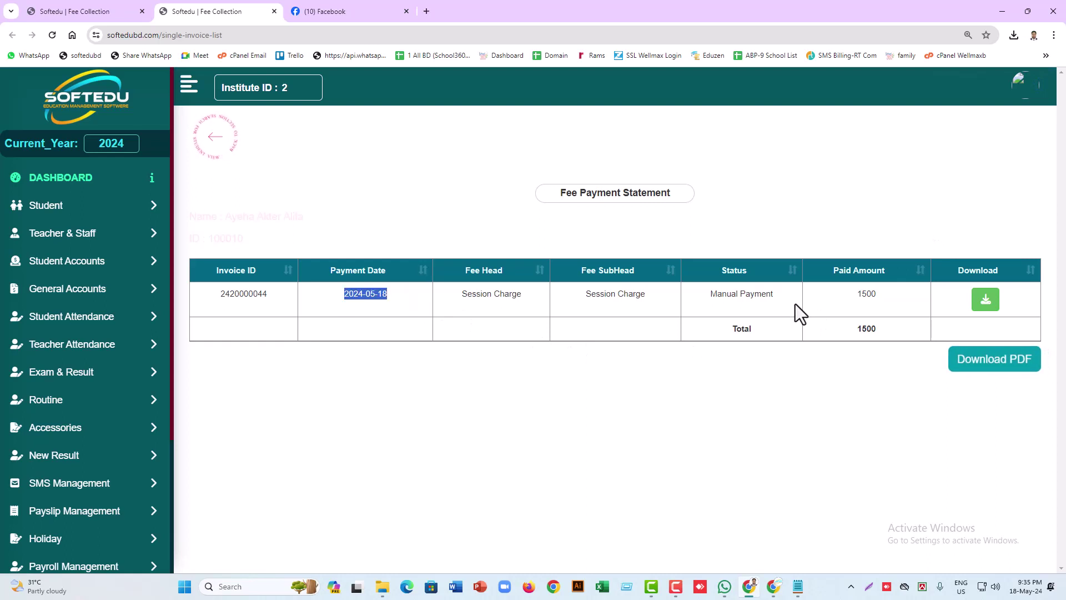
pyautogui.doubleClick(862, 294)
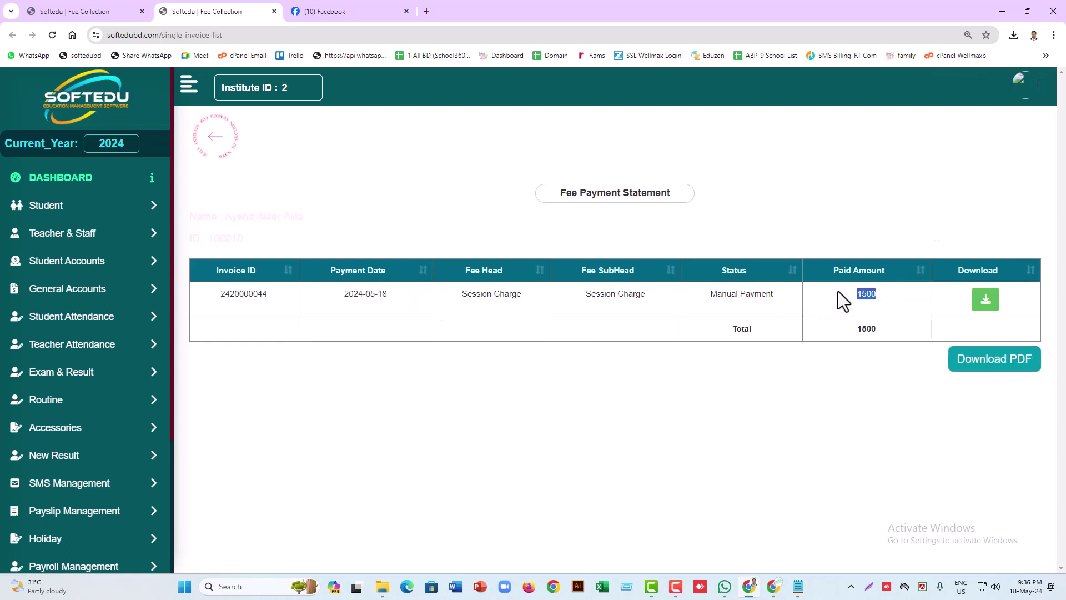
pyautogui.moveTo(578, 299); pyautogui.dragTo(672, 302)
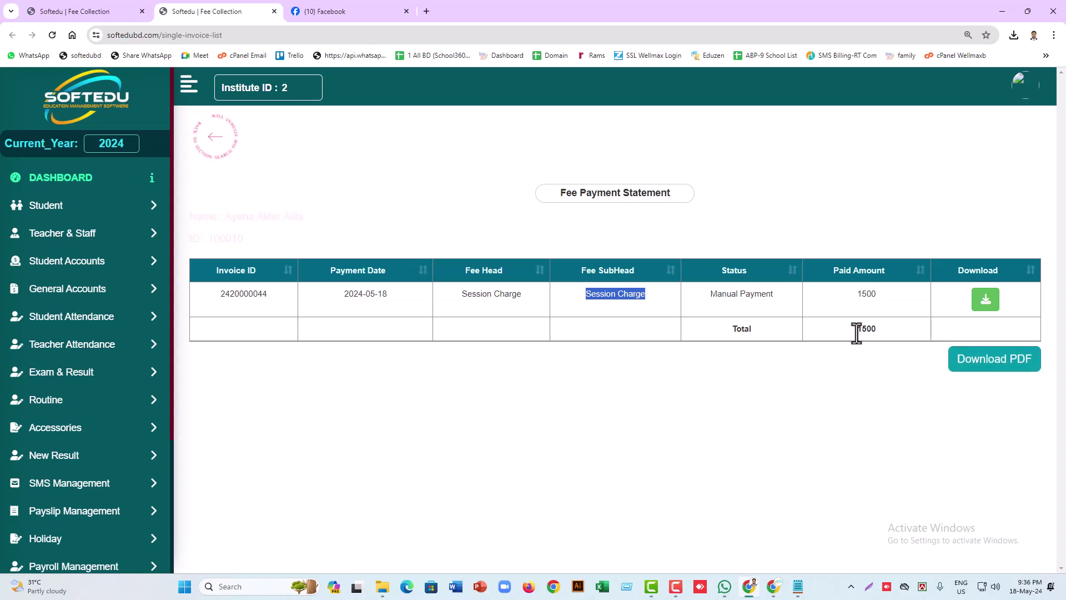
pyautogui.moveTo(857, 329); pyautogui.dragTo(892, 327)
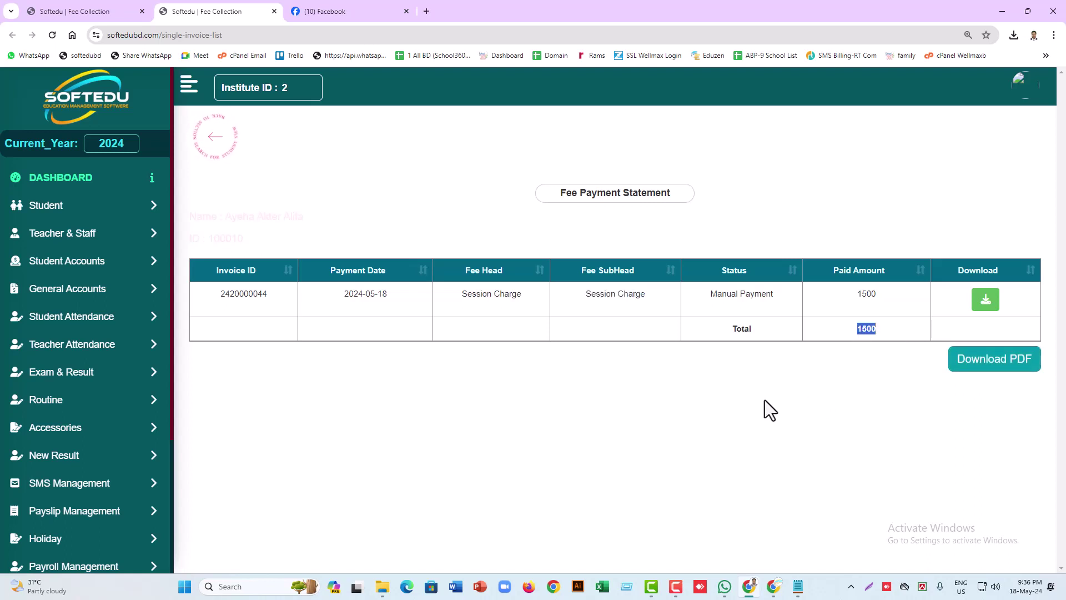
pyautogui.click(96, 14)
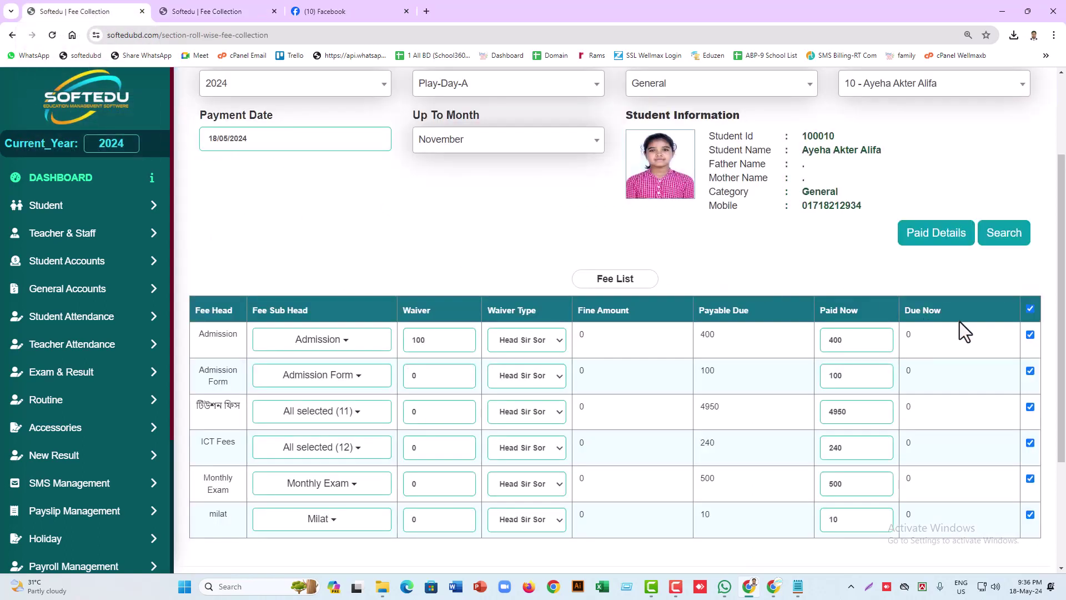
# Clear all selected fee heads, select only টিউশন ফিস, ICT Fees and Monthly Exam, and save the student's fee payment
pyautogui.scroll(2, 866, 405)
pyautogui.scroll(1, 866, 405)
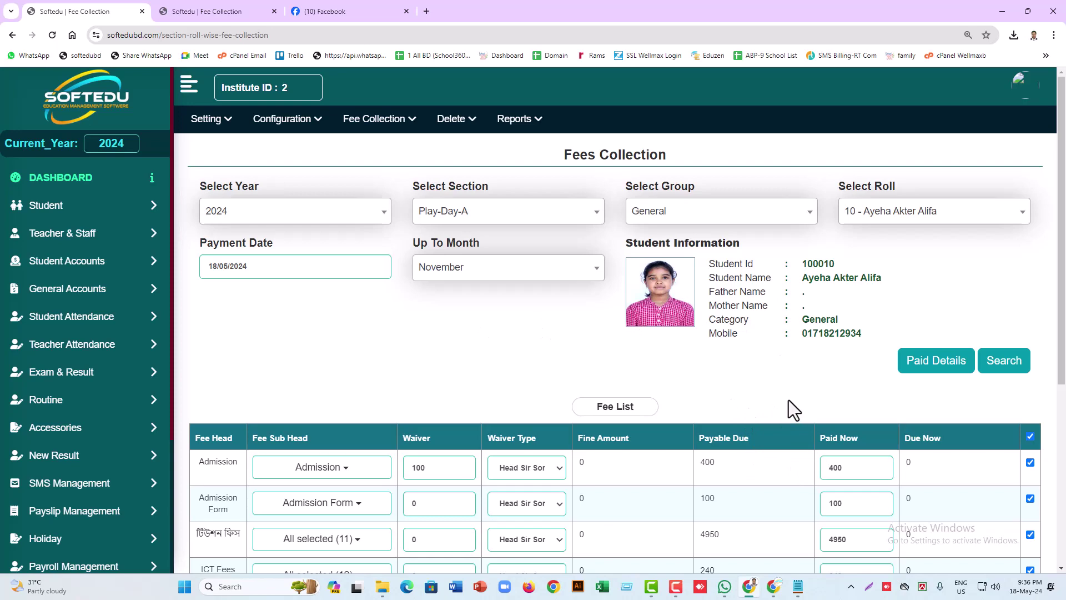
pyautogui.scroll(-4, 791, 397)
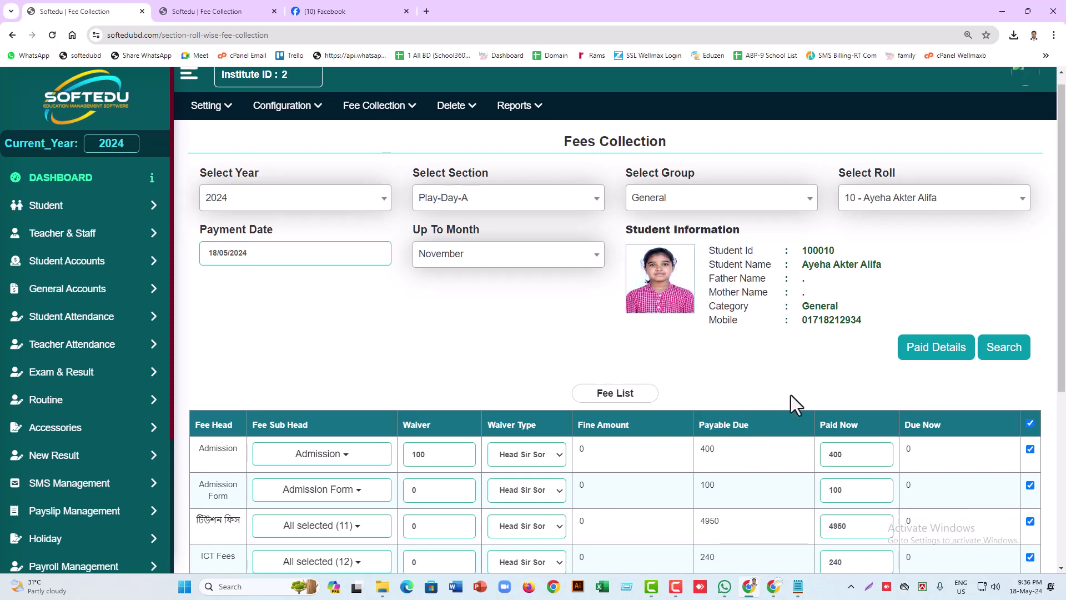
pyautogui.click(1031, 214)
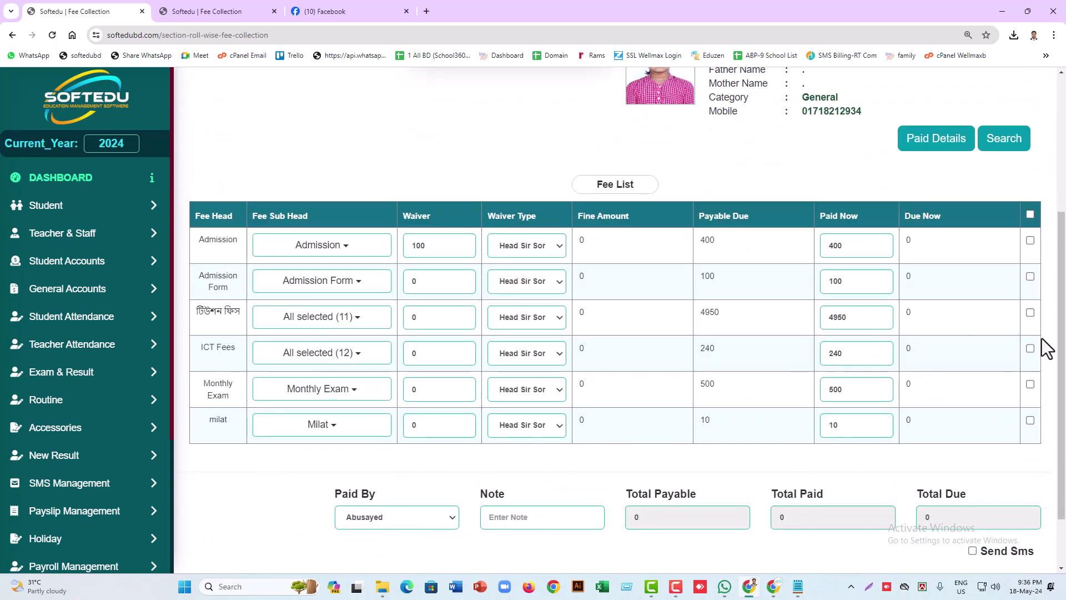
pyautogui.click(1031, 312)
pyautogui.click(1030, 349)
pyautogui.click(1031, 384)
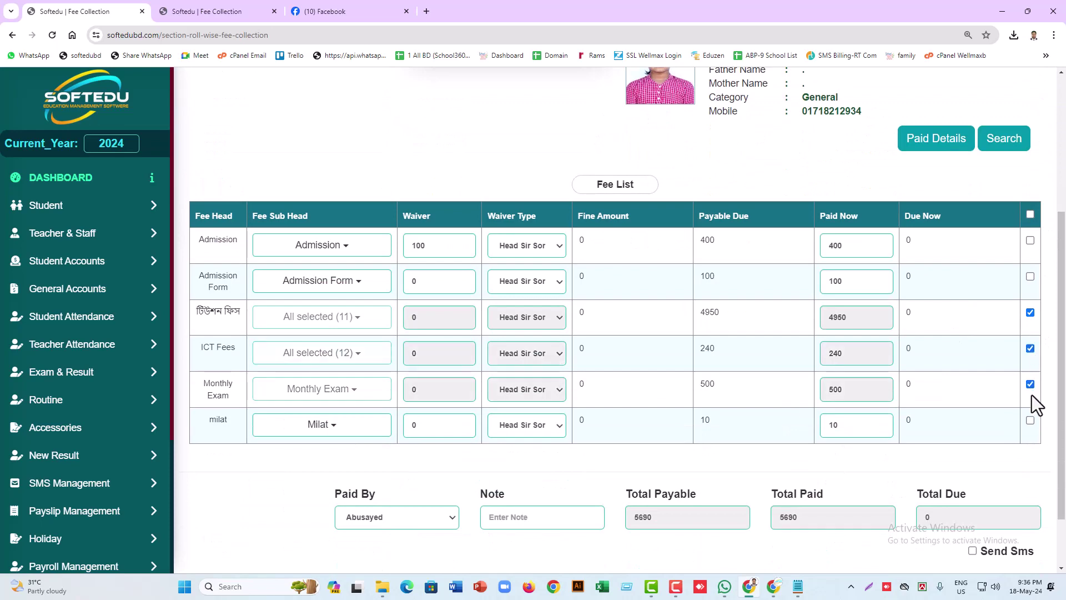
pyautogui.scroll(-3, 997, 503)
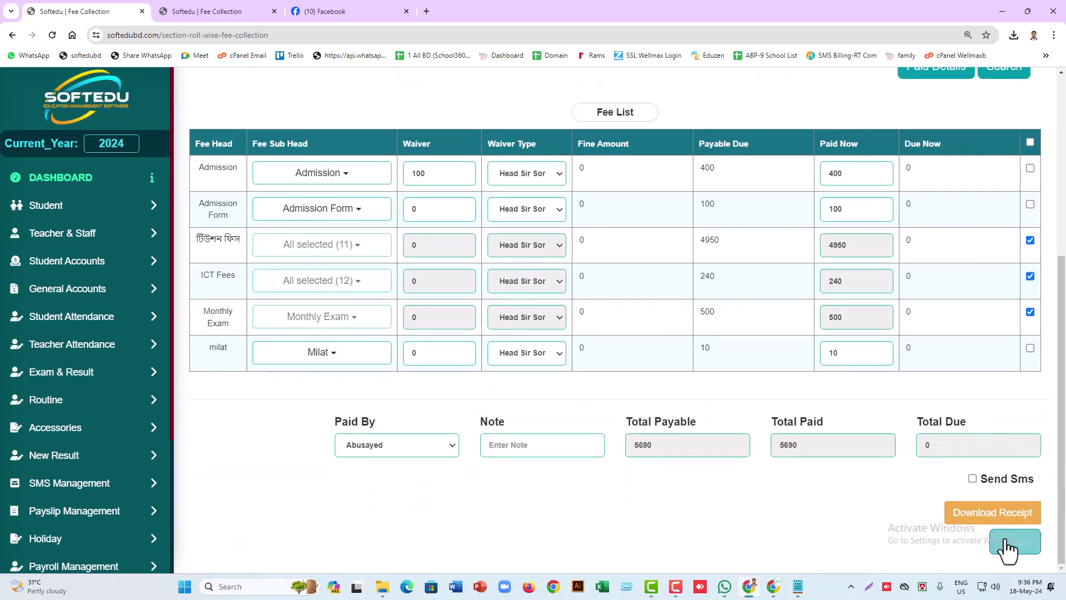
pyautogui.click(1008, 539)
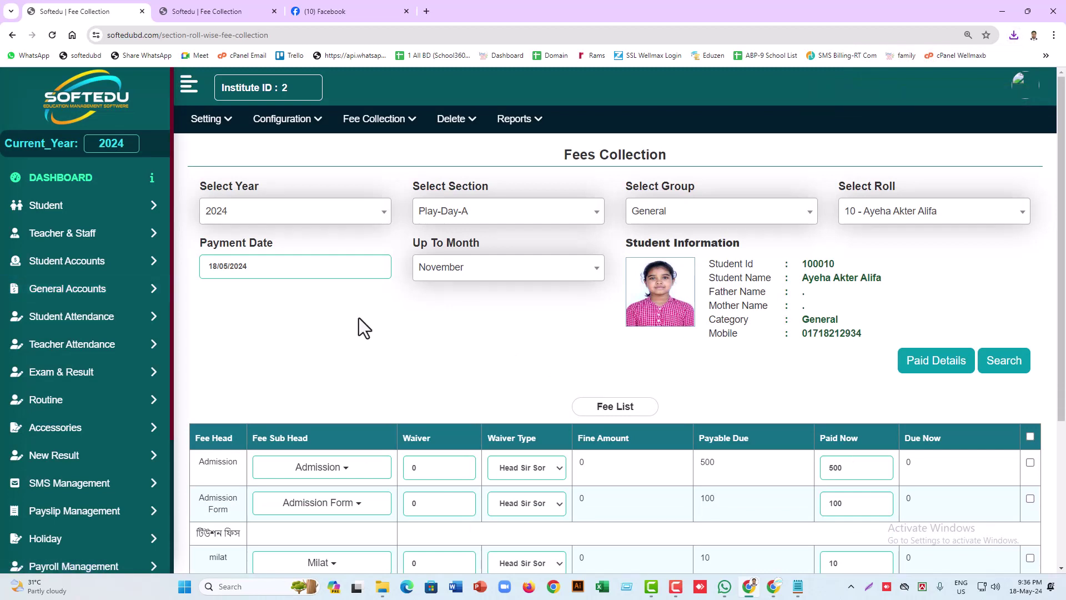
# Open the Cash Summary report in General Accounts
pyautogui.click(57, 295)
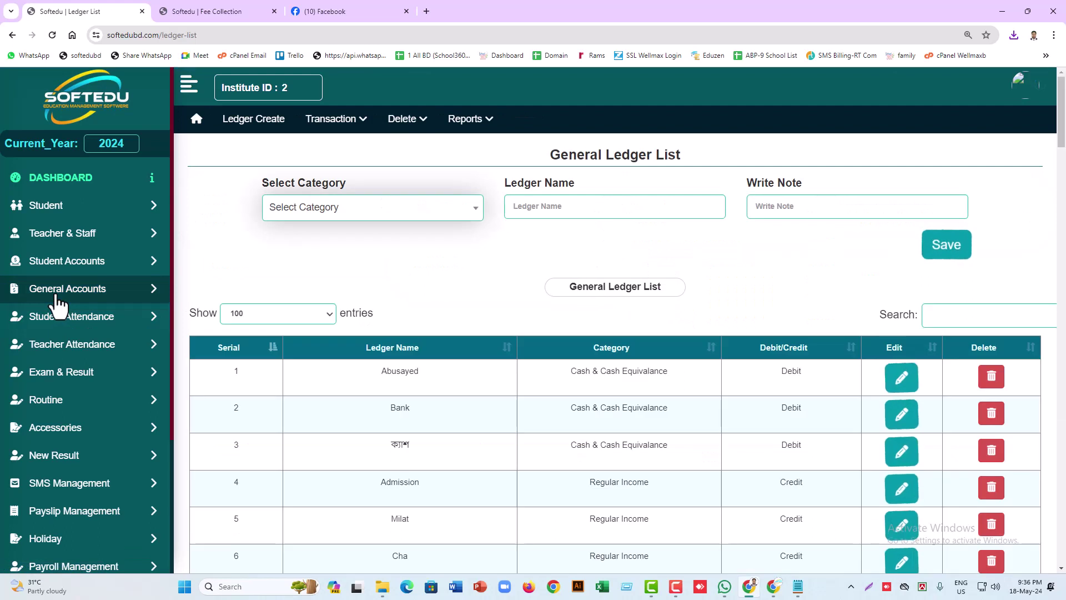
pyautogui.click(492, 135)
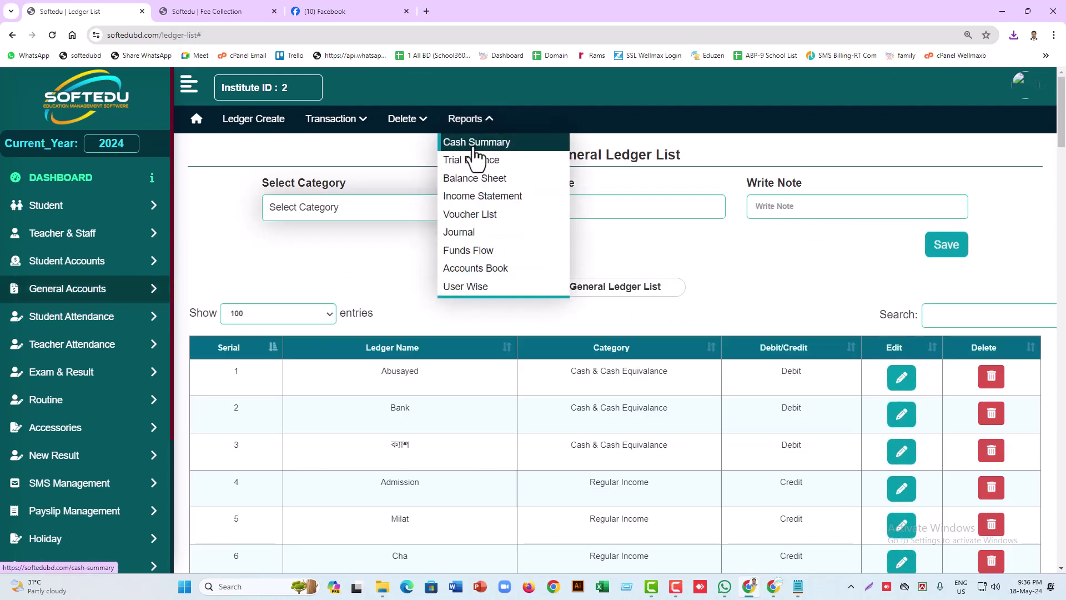
pyautogui.click(472, 144)
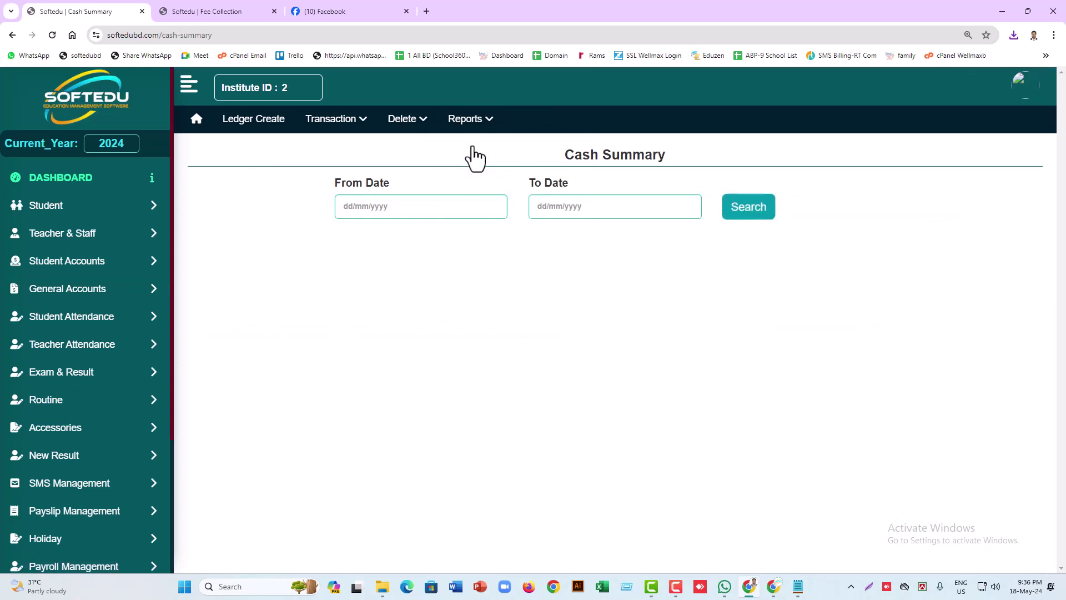
# Generate the cash summary from 18/05/2024 to 18/05/2024
pyautogui.click(352, 207)
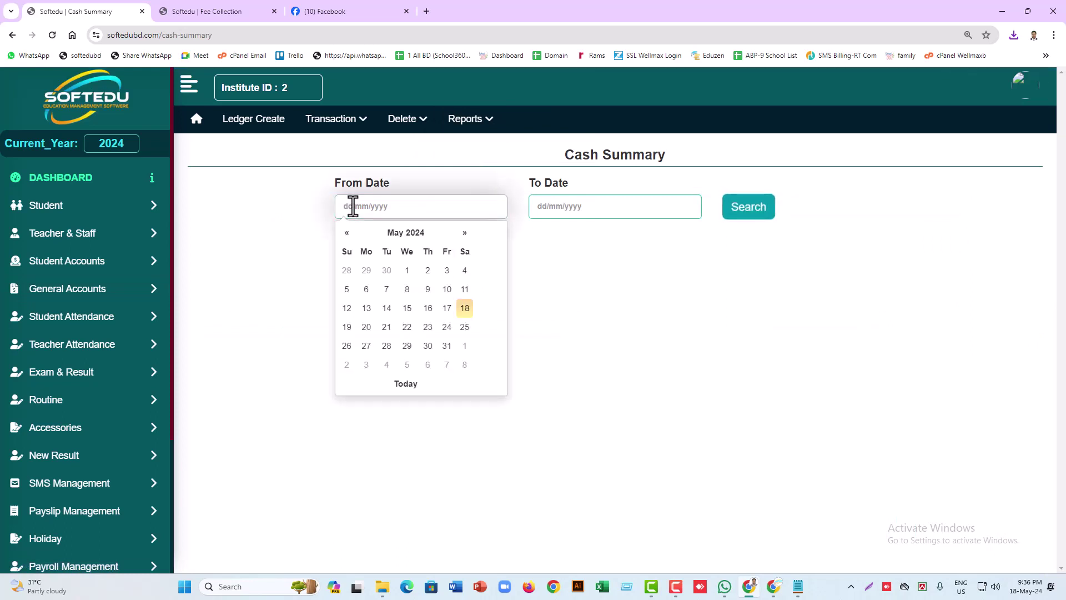
pyautogui.click(466, 310)
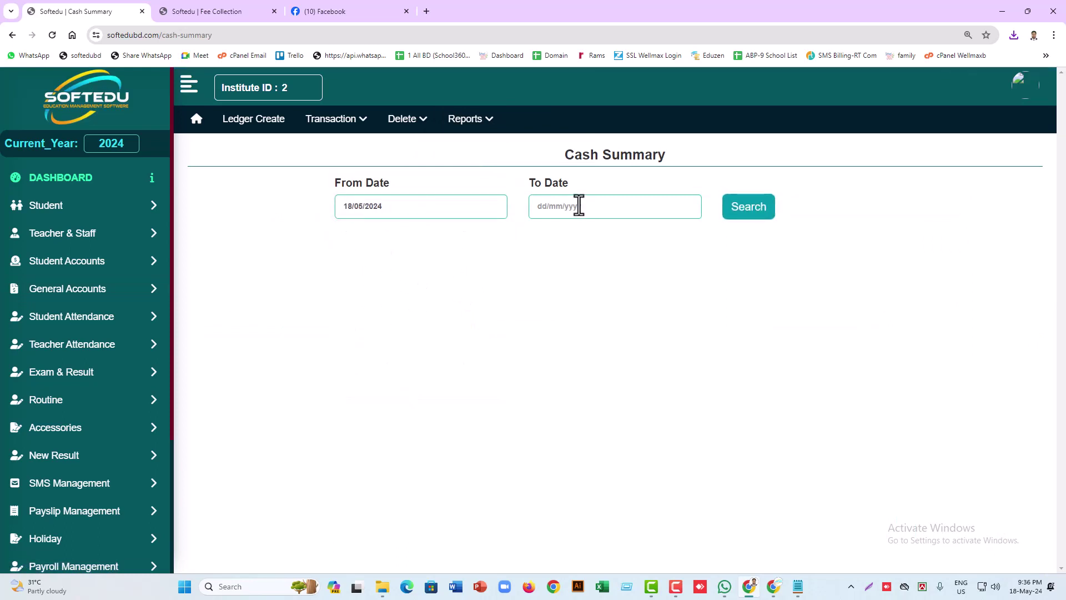
pyautogui.click(578, 205)
pyautogui.click(659, 308)
pyautogui.click(762, 207)
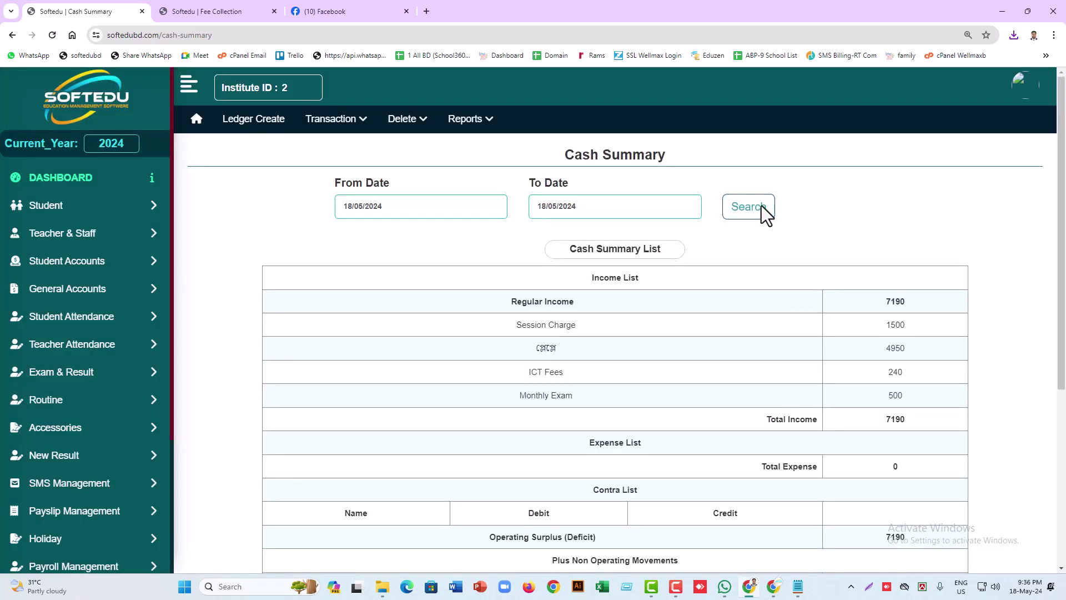
# Examine the Income List, comparing each fee head's amount with the Total Income
pyautogui.scroll(-2, 629, 308)
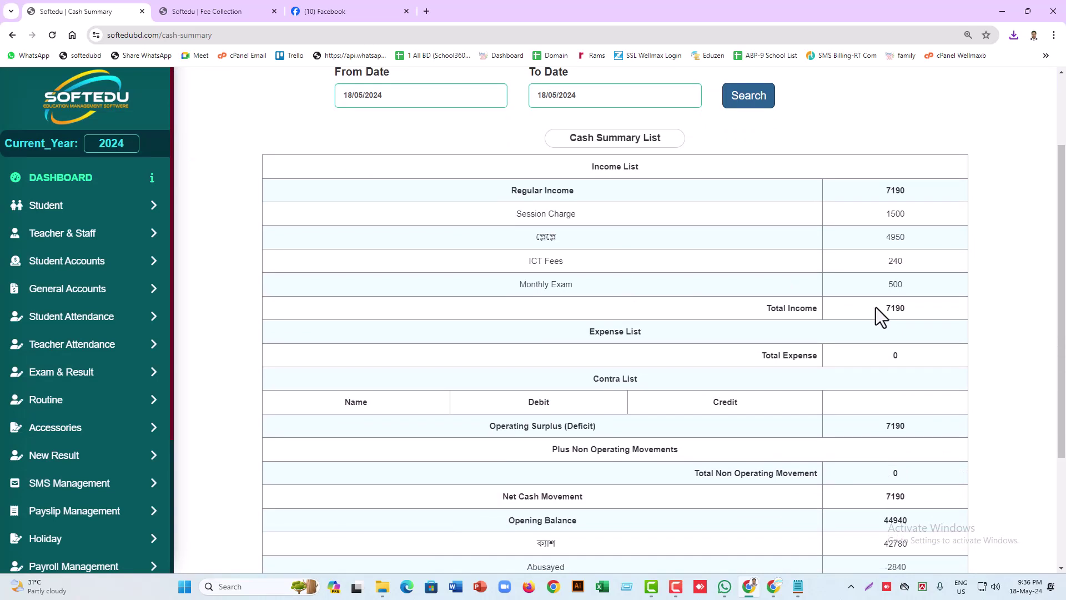
pyautogui.moveTo(767, 309); pyautogui.dragTo(892, 309)
pyautogui.doubleClick(894, 308)
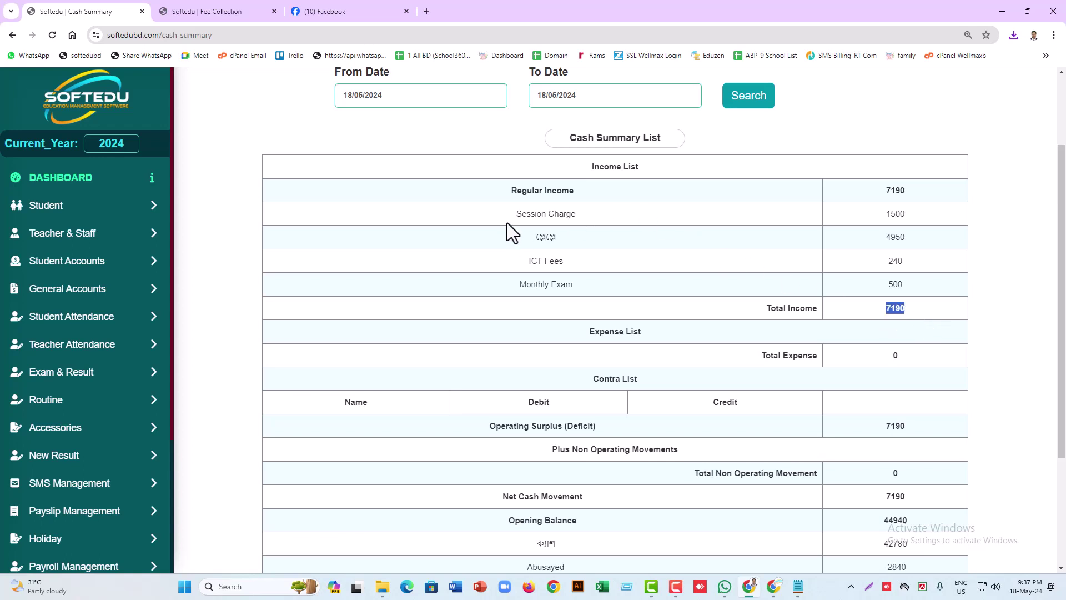
pyautogui.moveTo(505, 211); pyautogui.dragTo(589, 215)
pyautogui.doubleClick(888, 214)
pyautogui.doubleClick(542, 237)
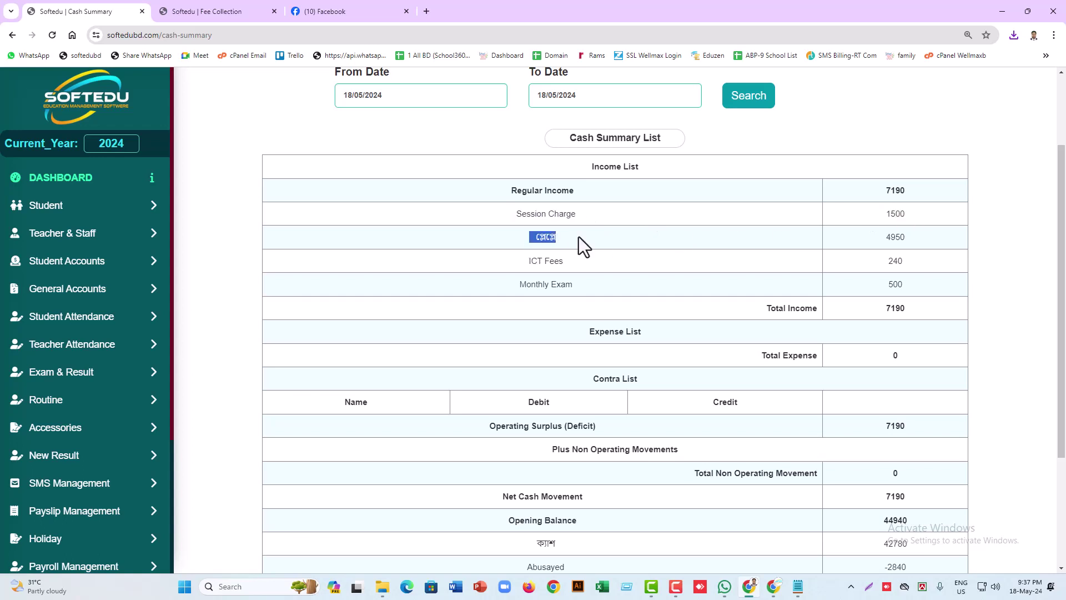
pyautogui.doubleClick(889, 238)
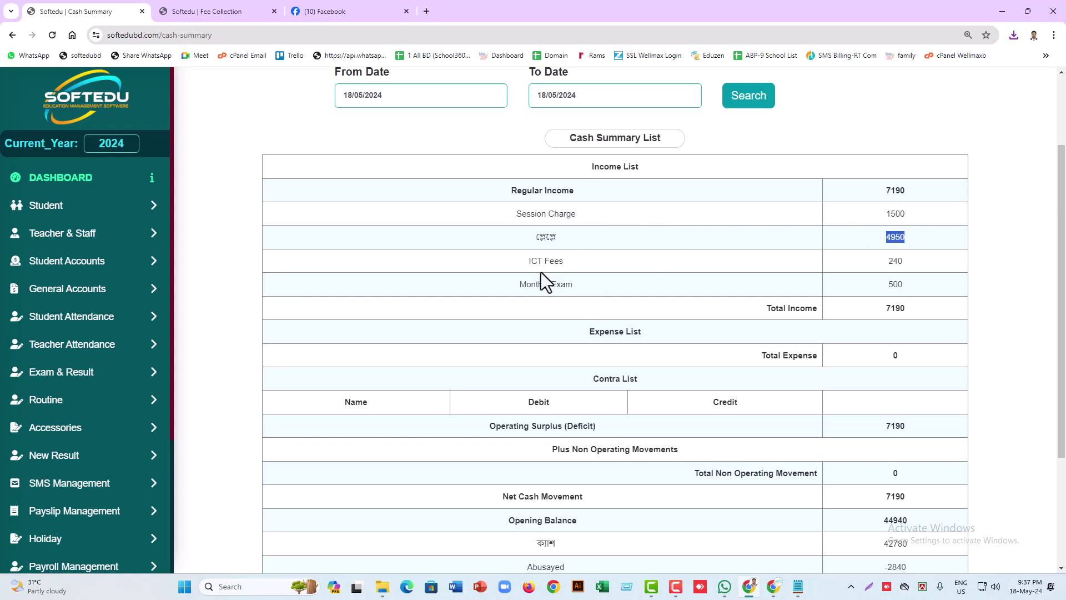
pyautogui.doubleClick(524, 261)
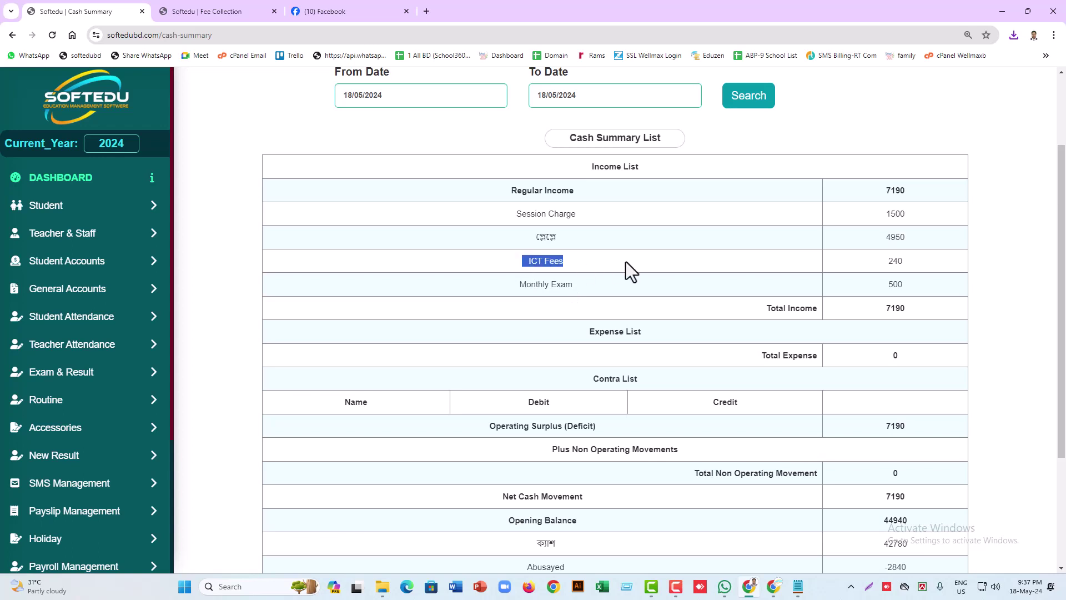
pyautogui.doubleClick(894, 261)
pyautogui.moveTo(508, 288); pyautogui.dragTo(607, 287)
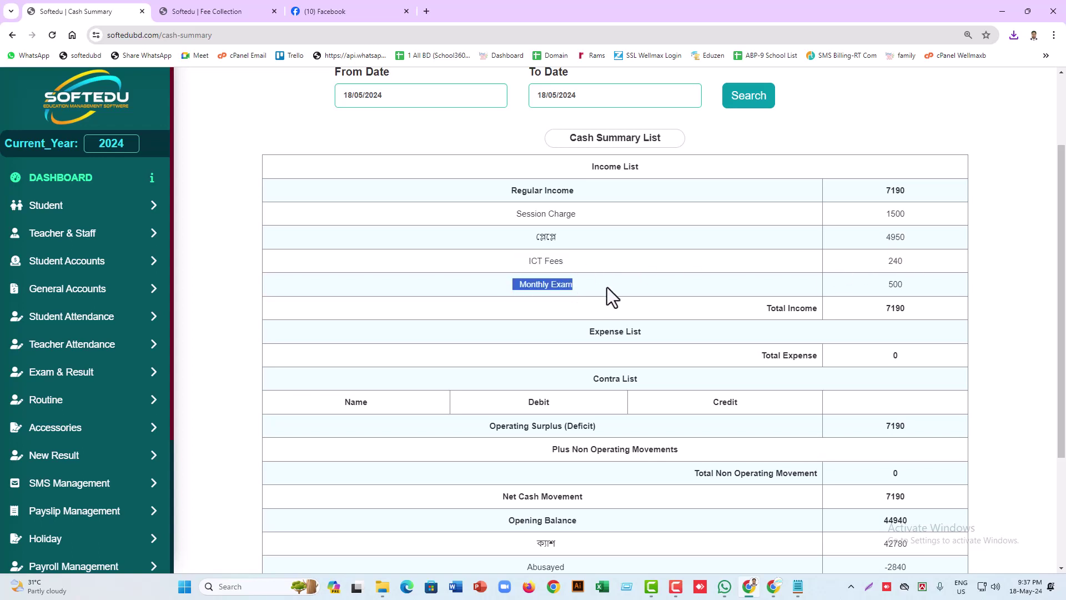
pyautogui.doubleClick(892, 284)
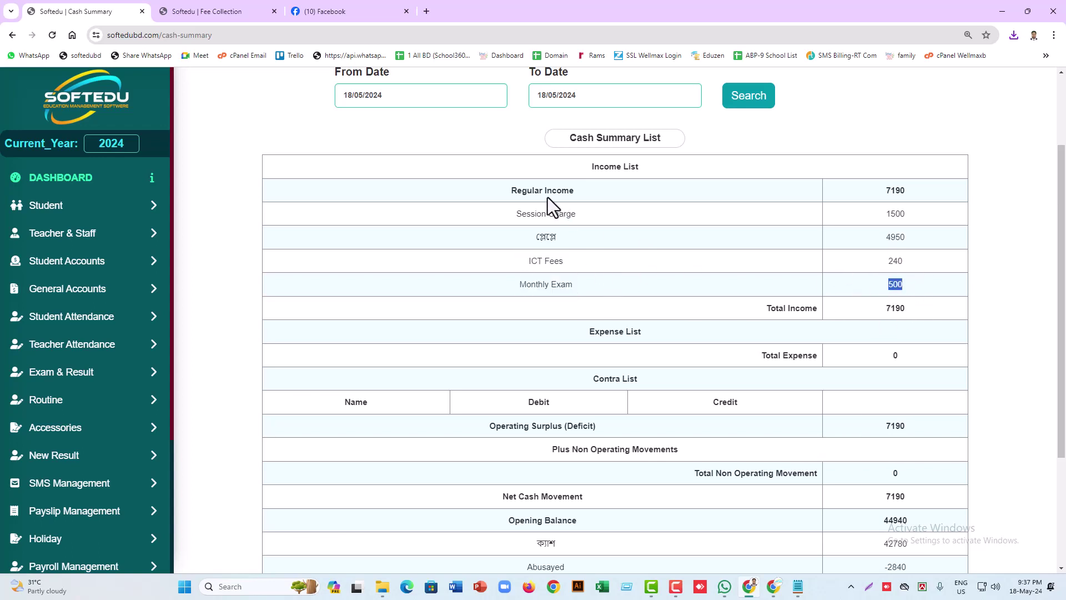
pyautogui.doubleClick(891, 308)
# Examine the cash summary's Opening Balance, Operating Surplus and Closing Balance figures
pyautogui.scroll(-3, 889, 321)
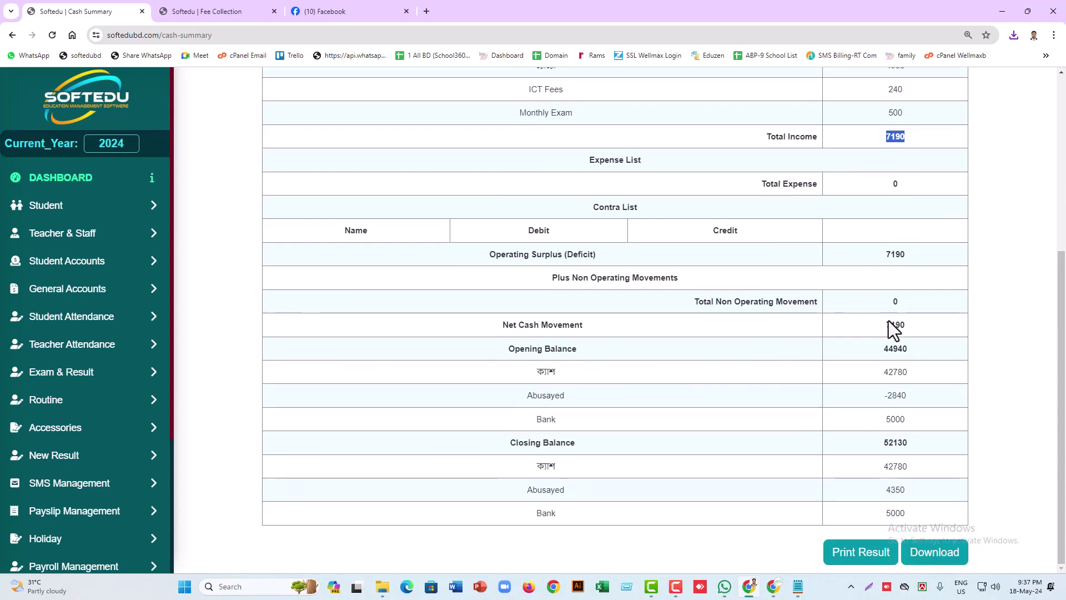
pyautogui.scroll(1, 888, 321)
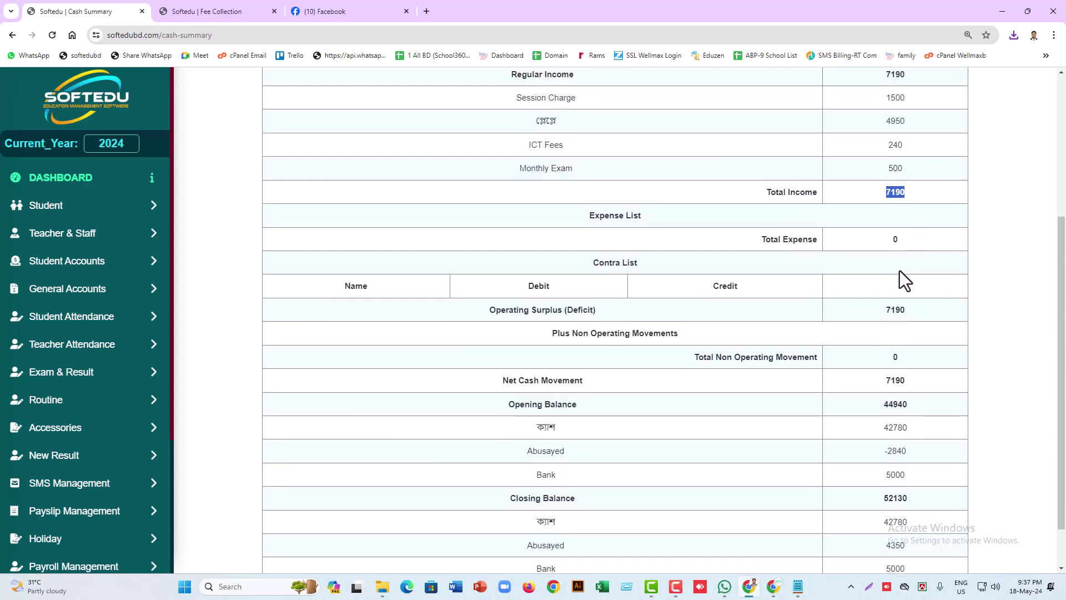
pyautogui.scroll(-1, 900, 271)
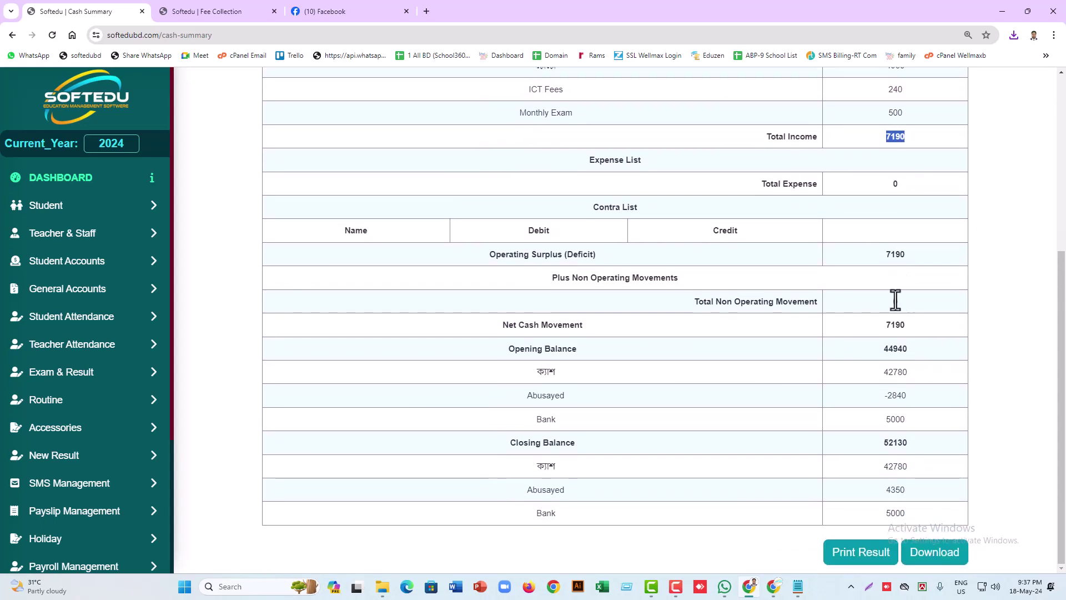
pyautogui.moveTo(505, 353); pyautogui.dragTo(611, 352)
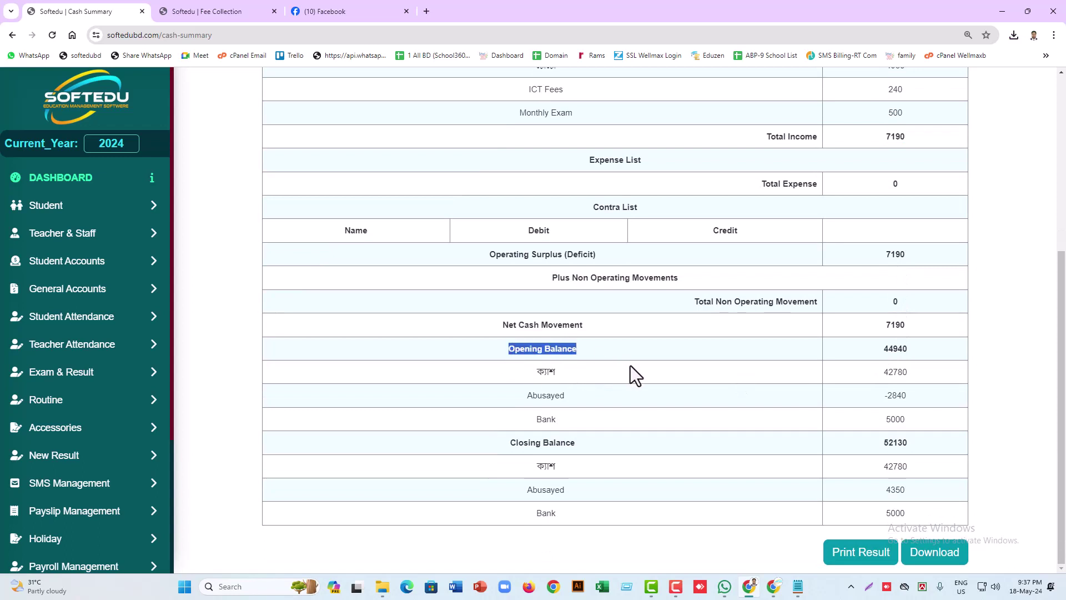
pyautogui.click(779, 348)
pyautogui.moveTo(882, 350); pyautogui.dragTo(910, 350)
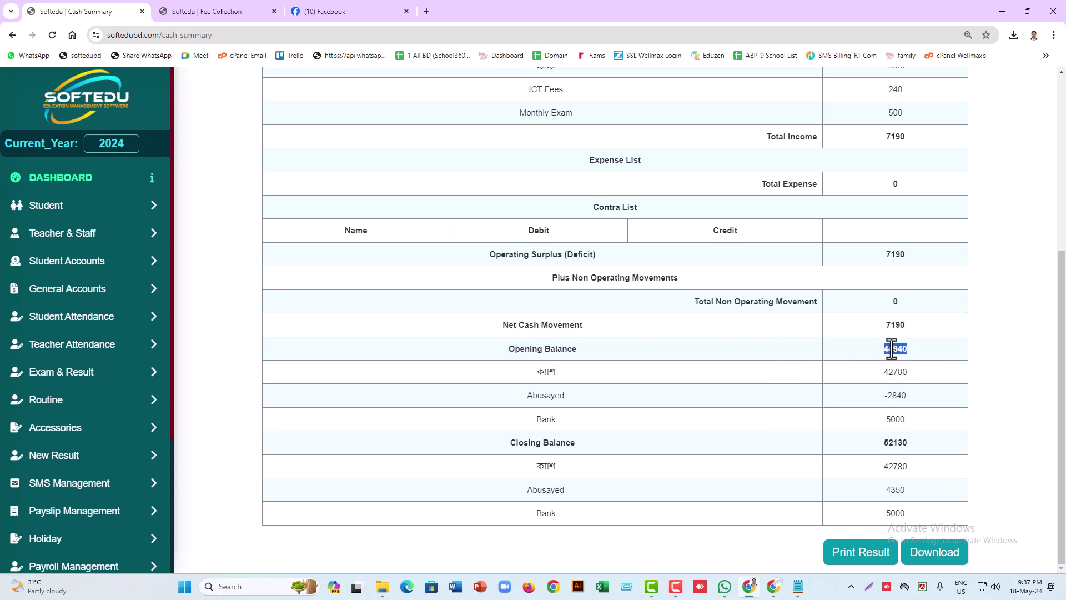
pyautogui.click(892, 350)
pyautogui.click(926, 384)
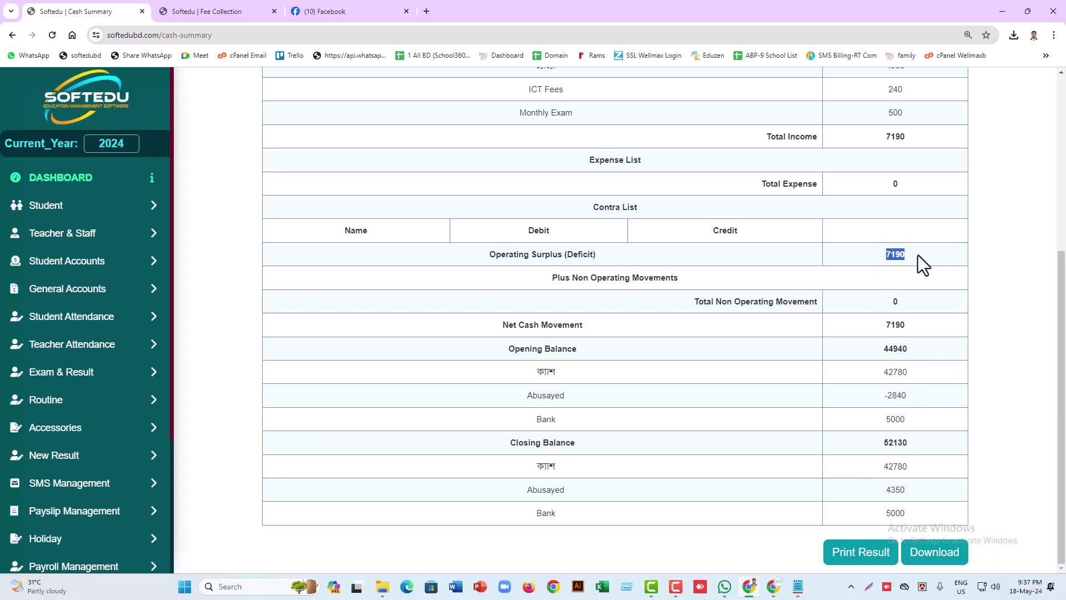
pyautogui.moveTo(883, 350); pyautogui.dragTo(911, 351)
pyautogui.moveTo(881, 447); pyautogui.dragTo(932, 441)
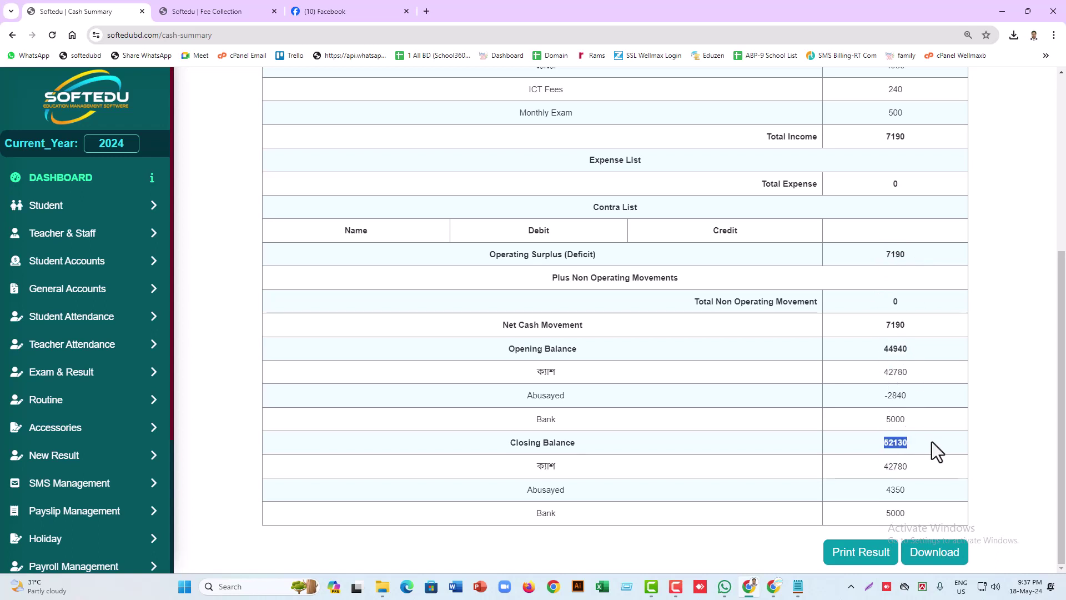
pyautogui.click(892, 444)
pyautogui.moveTo(892, 444); pyautogui.dragTo(879, 443)
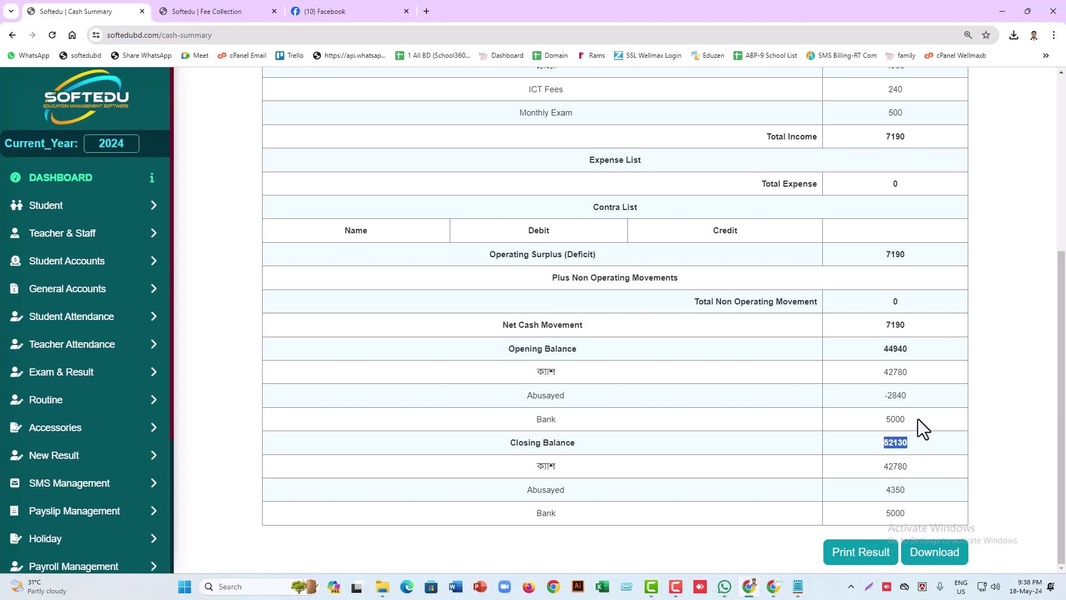
# Review how the Closing Balance is divided among the cash, collector and bank ledgers
pyautogui.doubleClick(572, 474)
pyautogui.moveTo(883, 468); pyautogui.dragTo(908, 471)
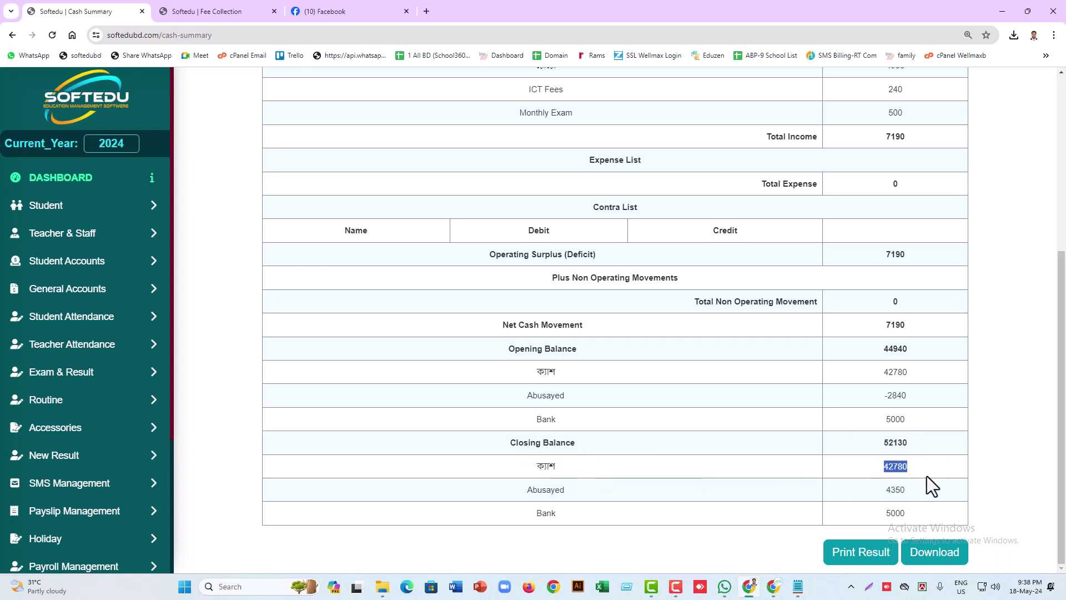
pyautogui.doubleClick(522, 490)
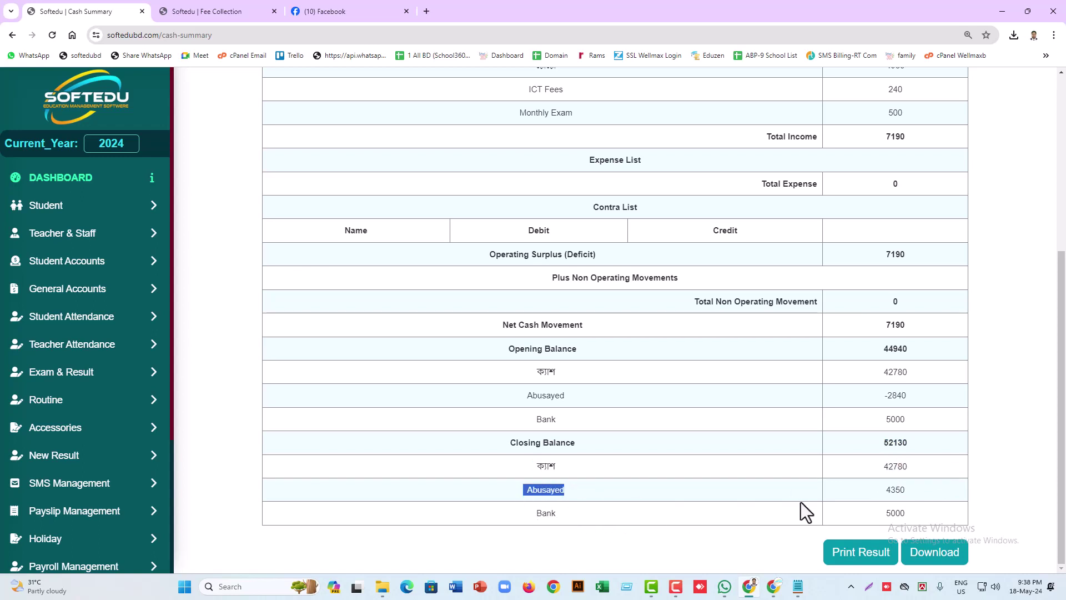
pyautogui.moveTo(886, 490); pyautogui.dragTo(895, 491)
pyautogui.moveTo(529, 513); pyautogui.dragTo(583, 516)
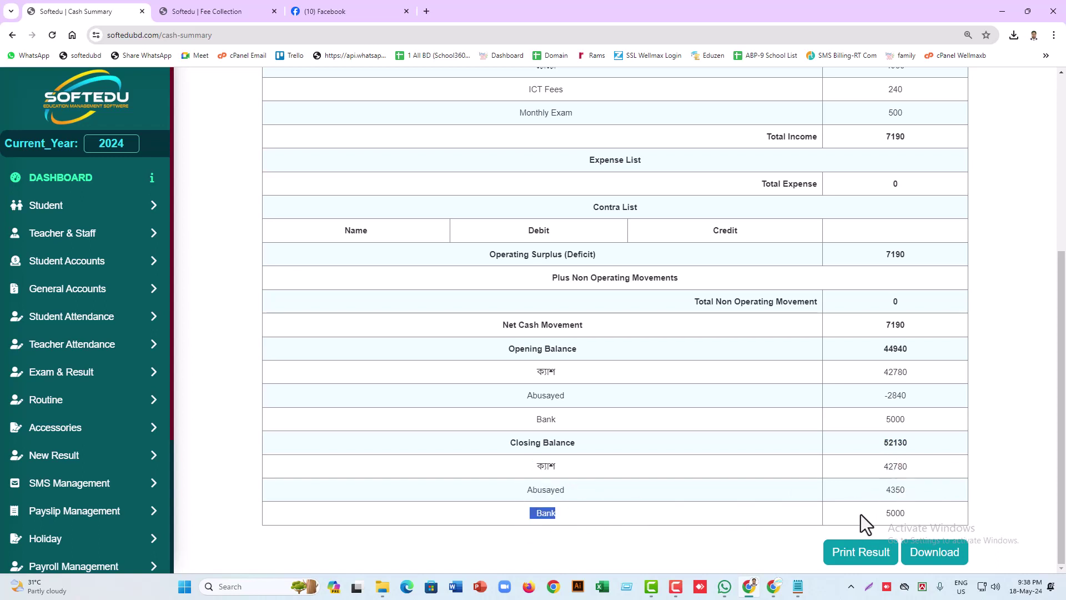
pyautogui.moveTo(883, 513); pyautogui.dragTo(924, 507)
pyautogui.click(869, 442)
# Compare the Total Income and its fee heads with the Opening Balance and Closing Balance
pyautogui.moveTo(879, 136); pyautogui.dragTo(920, 141)
pyautogui.scroll(2, 602, 202)
pyautogui.moveTo(528, 166); pyautogui.dragTo(579, 228)
pyautogui.scroll(-2, 711, 301)
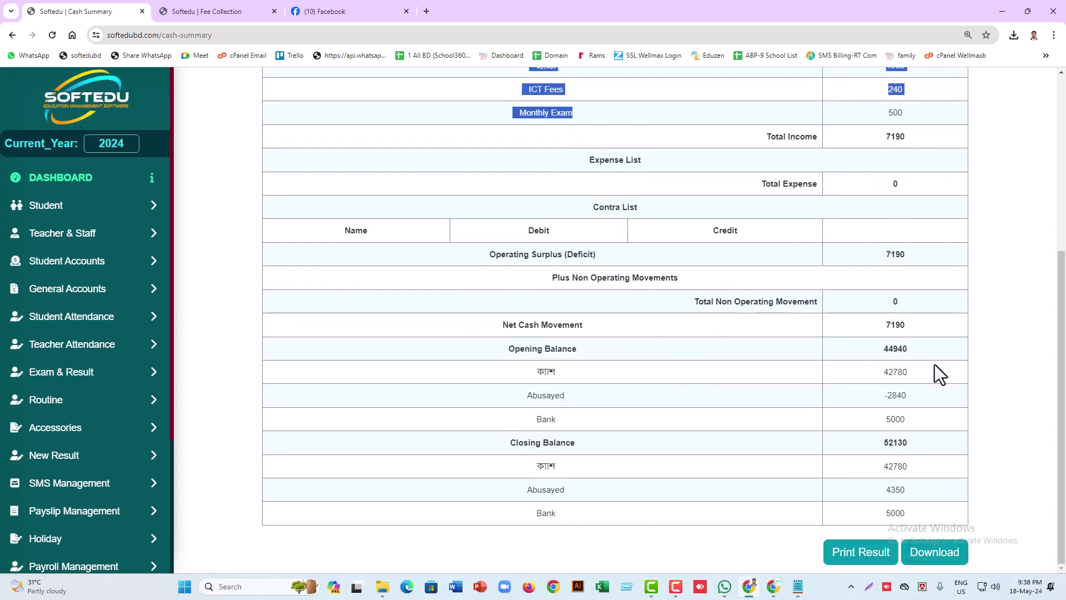
pyautogui.moveTo(880, 354); pyautogui.dragTo(931, 347)
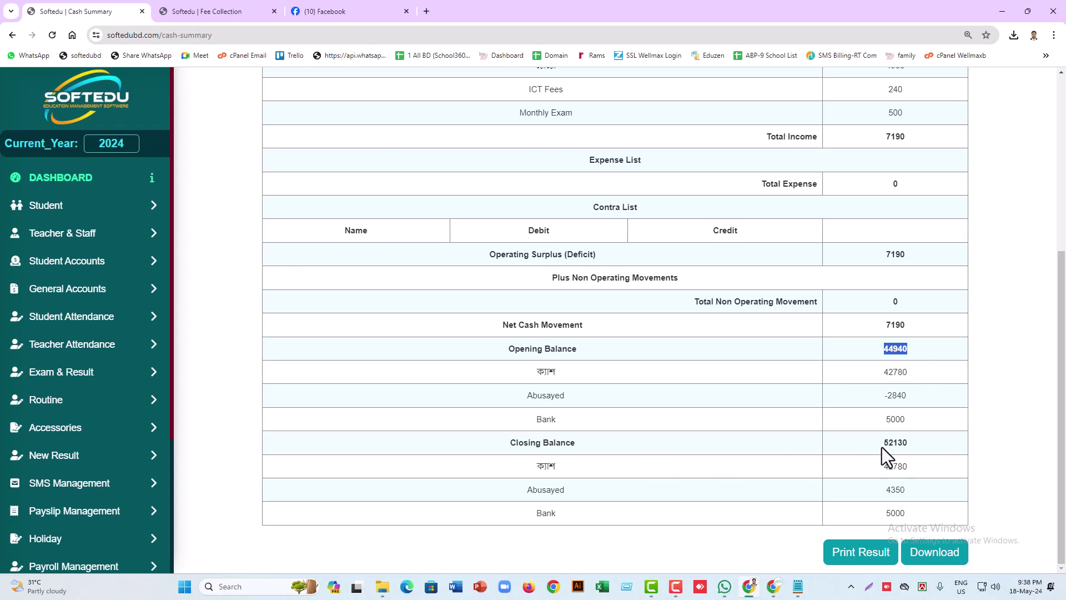
pyautogui.moveTo(882, 448); pyautogui.dragTo(958, 441)
pyautogui.click(896, 511)
# Check the Expense List and its Total Expense row, including the Contra List below it
pyautogui.scroll(2, 895, 511)
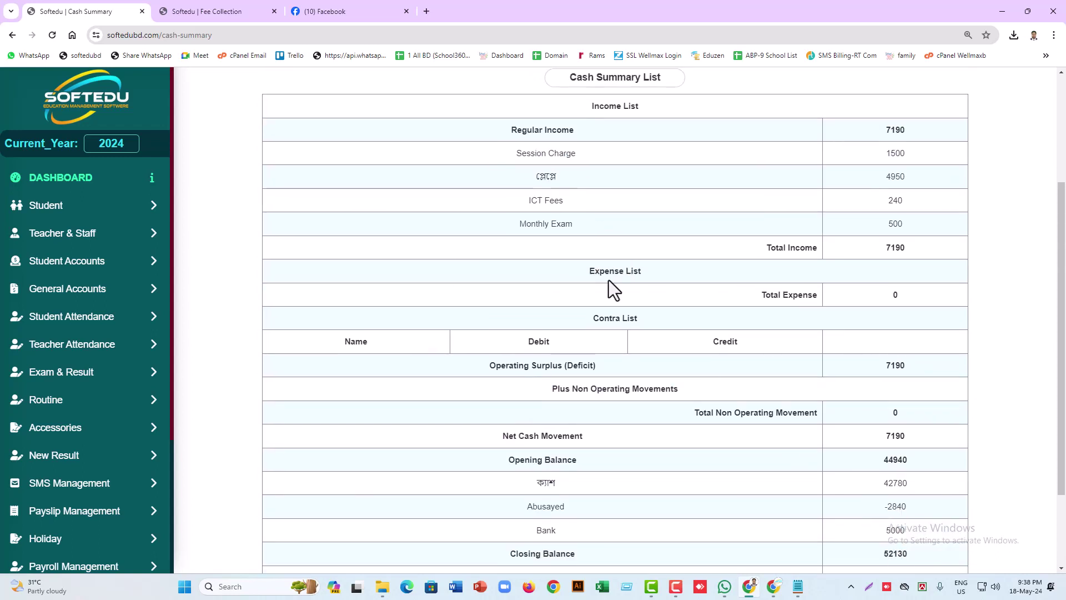
pyautogui.moveTo(589, 273); pyautogui.dragTo(845, 254)
pyautogui.click(889, 289)
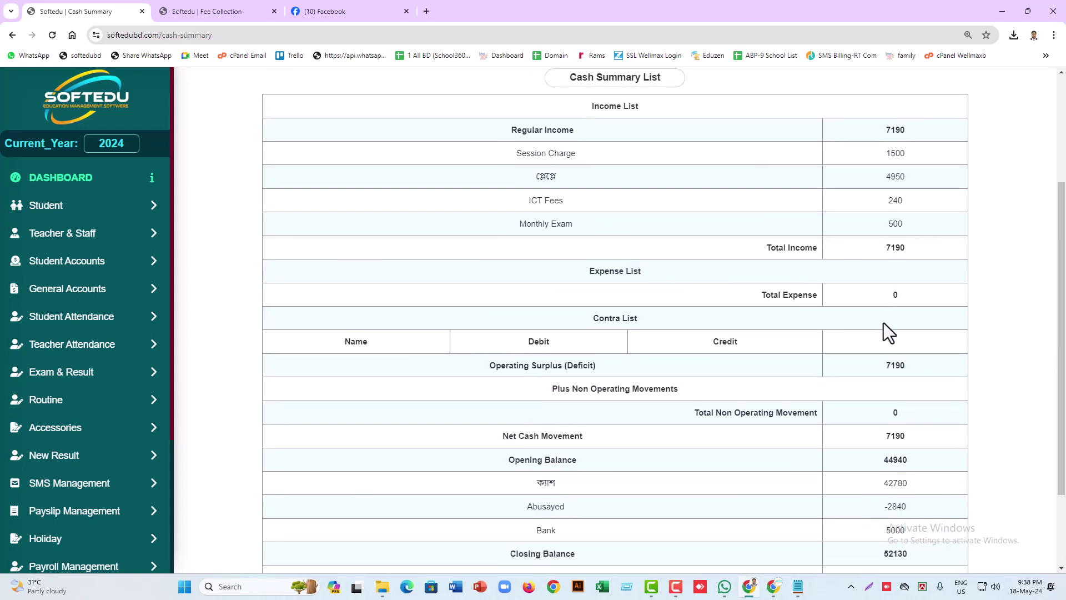
pyautogui.scroll(-1, 884, 333)
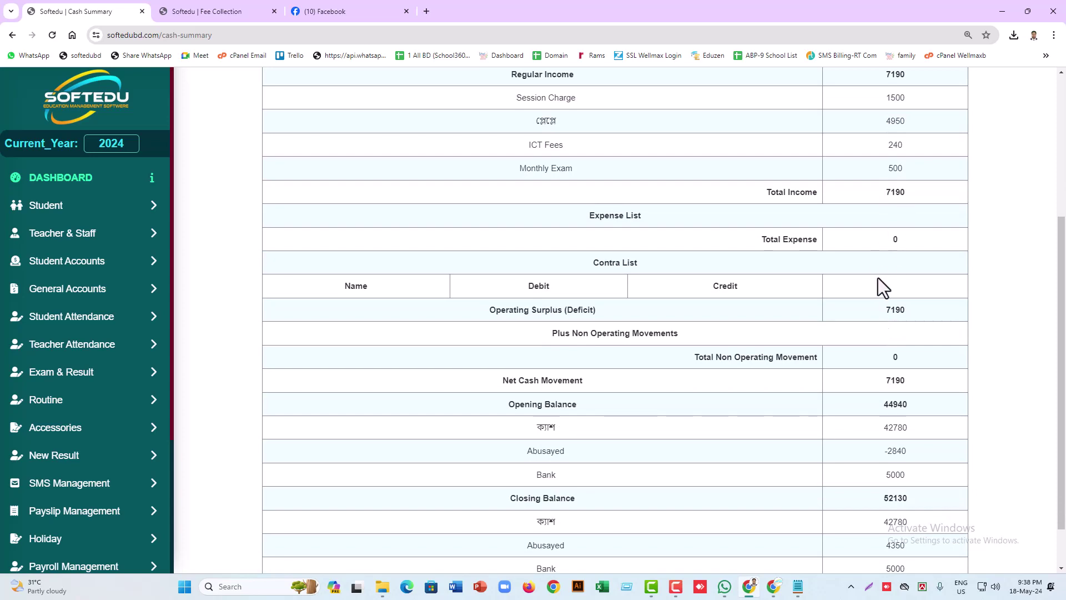
# Recheck the Cash Summary List from the Income List down to the Closing Balance and its ledgers
pyautogui.scroll(-1, 915, 339)
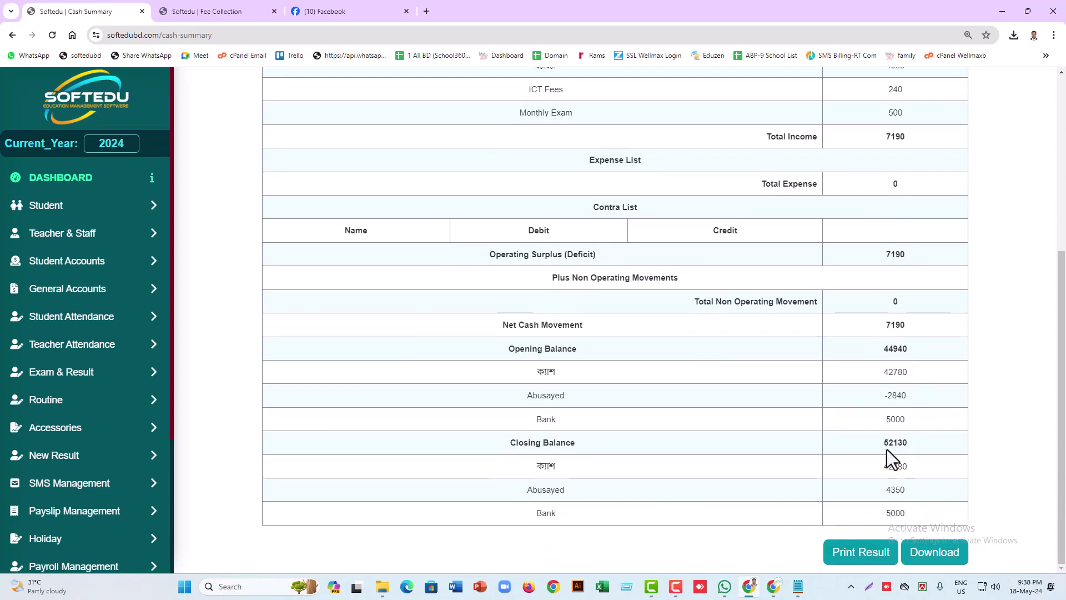
pyautogui.scroll(4, 835, 325)
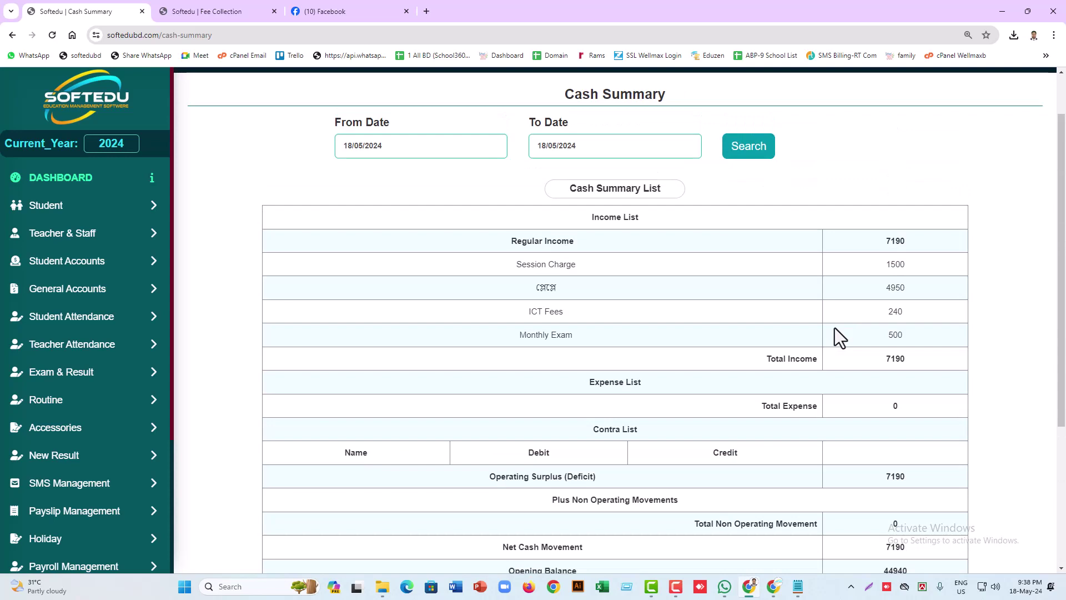
pyautogui.scroll(-4, 780, 317)
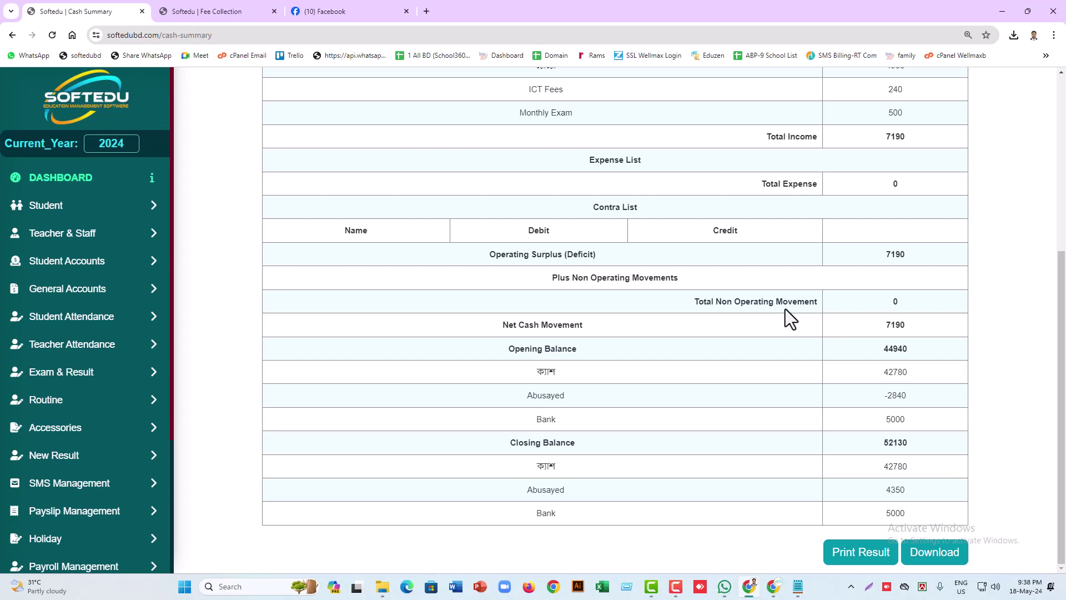
pyautogui.scroll(4, 772, 345)
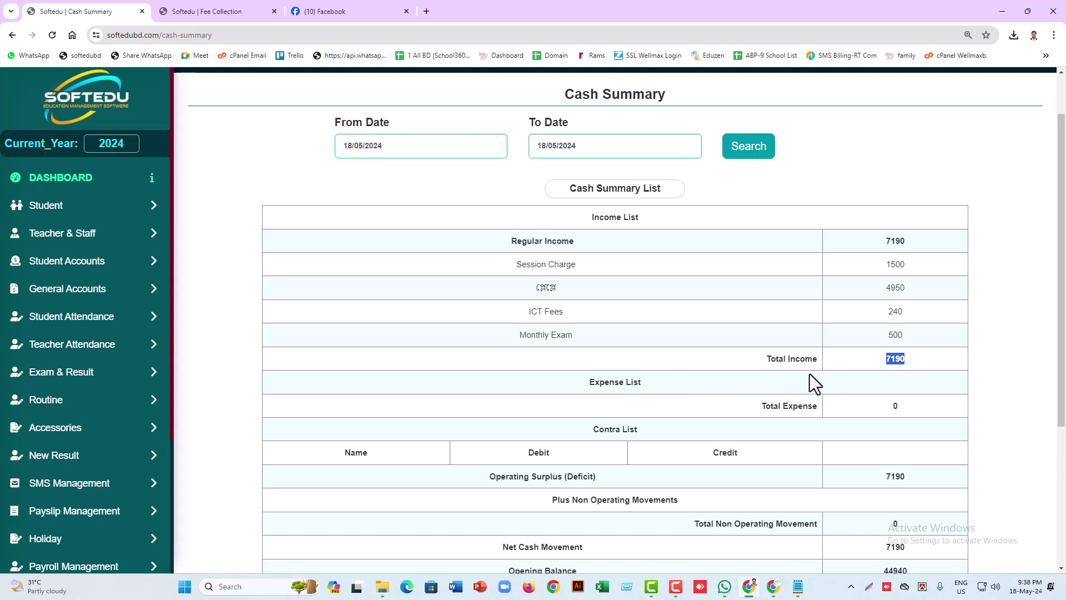
# Generate the Student Accounts Collection List report for 18/05/2024 with all ledgers and sections included
pyautogui.click(92, 271)
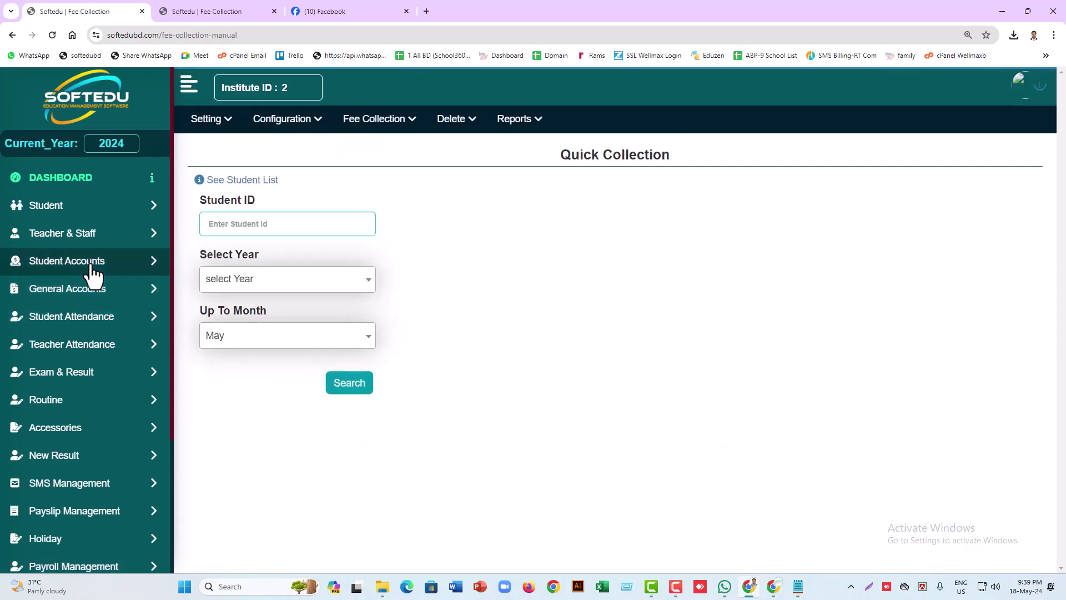
pyautogui.click(538, 125)
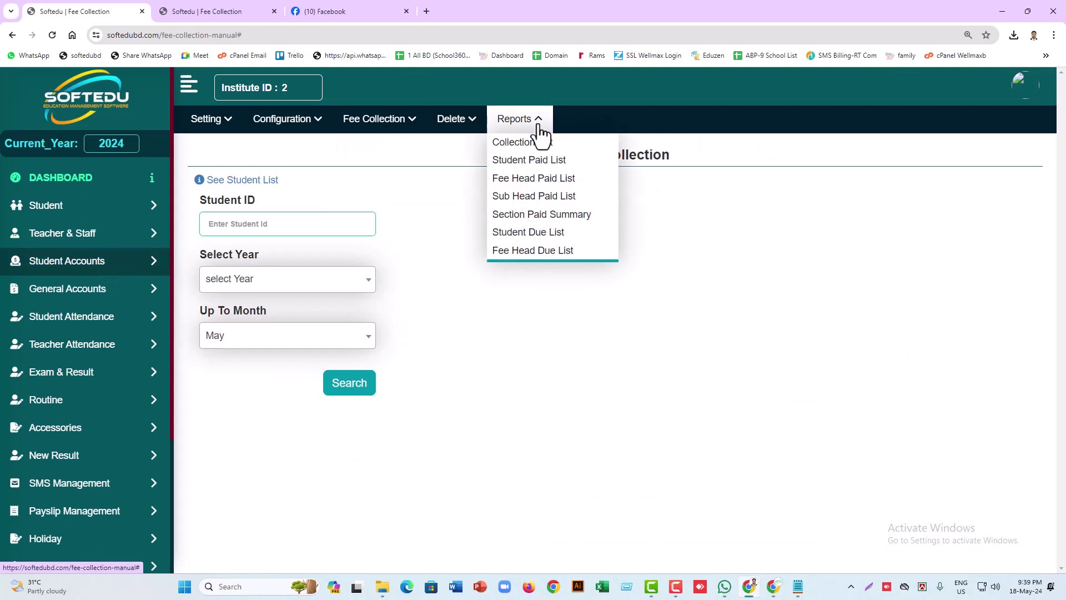
pyautogui.click(515, 144)
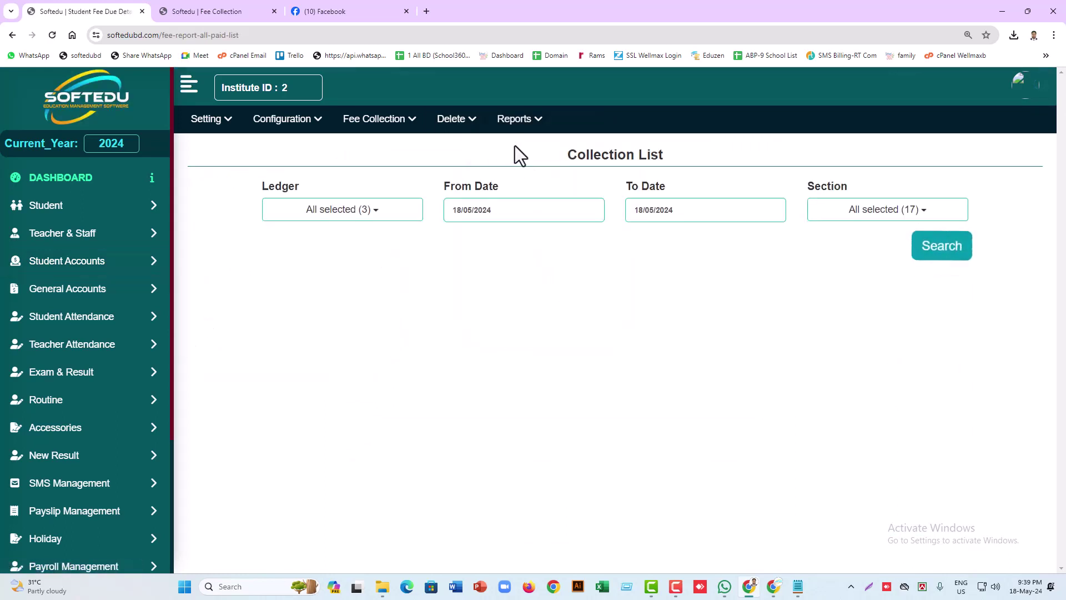
pyautogui.click(934, 257)
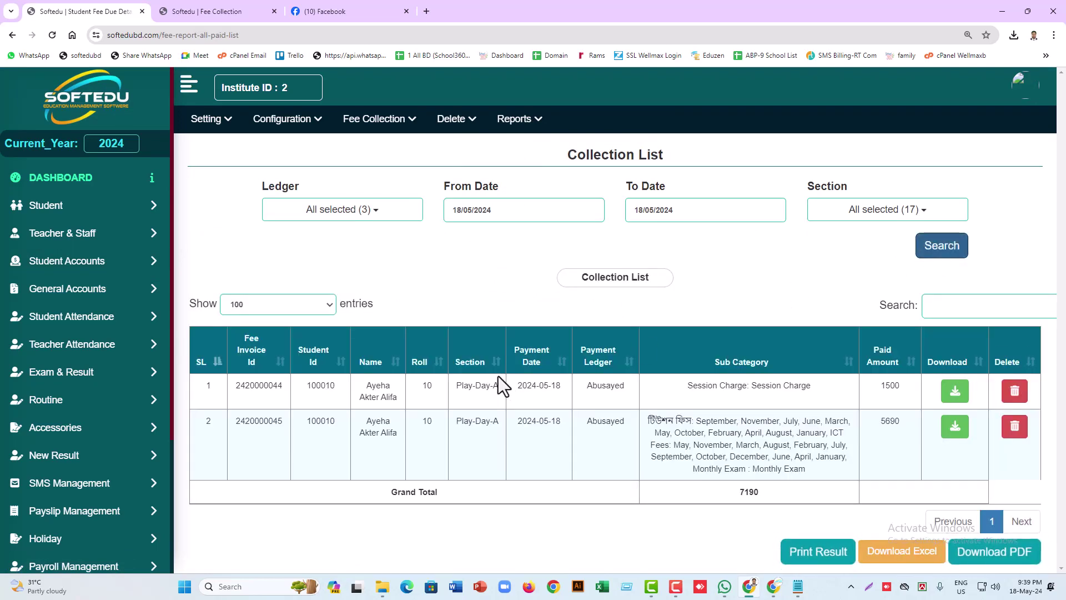
# Examine both Collection List entries' roll, payment ledger, sub categories and paid amounts, plus the Grand Total
pyautogui.doubleClick(424, 389)
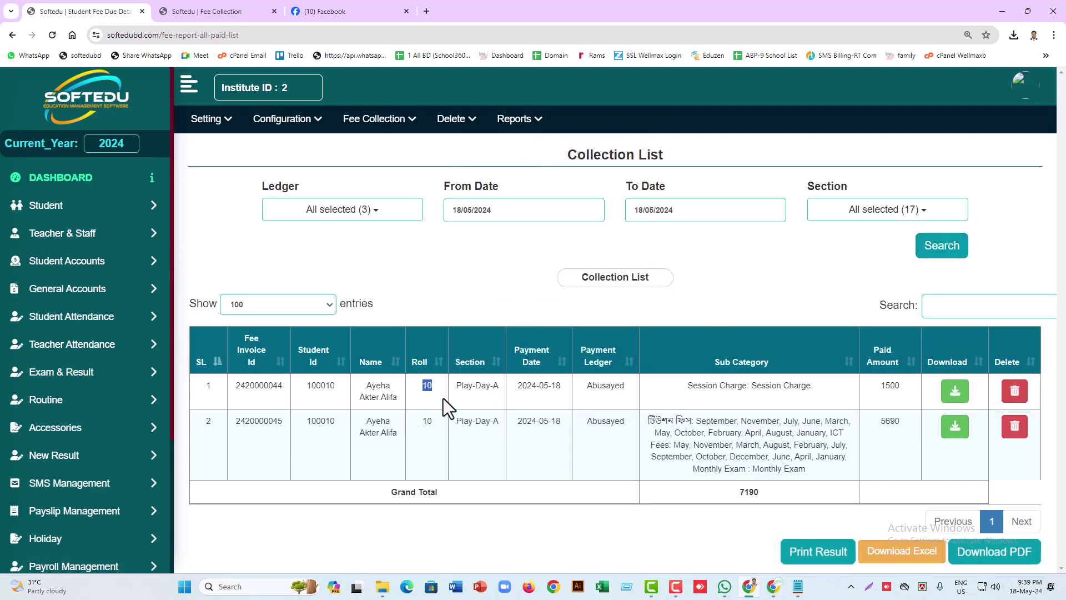
pyautogui.doubleClick(605, 386)
pyautogui.tripleClick(728, 384)
pyautogui.doubleClick(891, 385)
pyautogui.click(419, 422)
pyautogui.moveTo(667, 420); pyautogui.dragTo(783, 474)
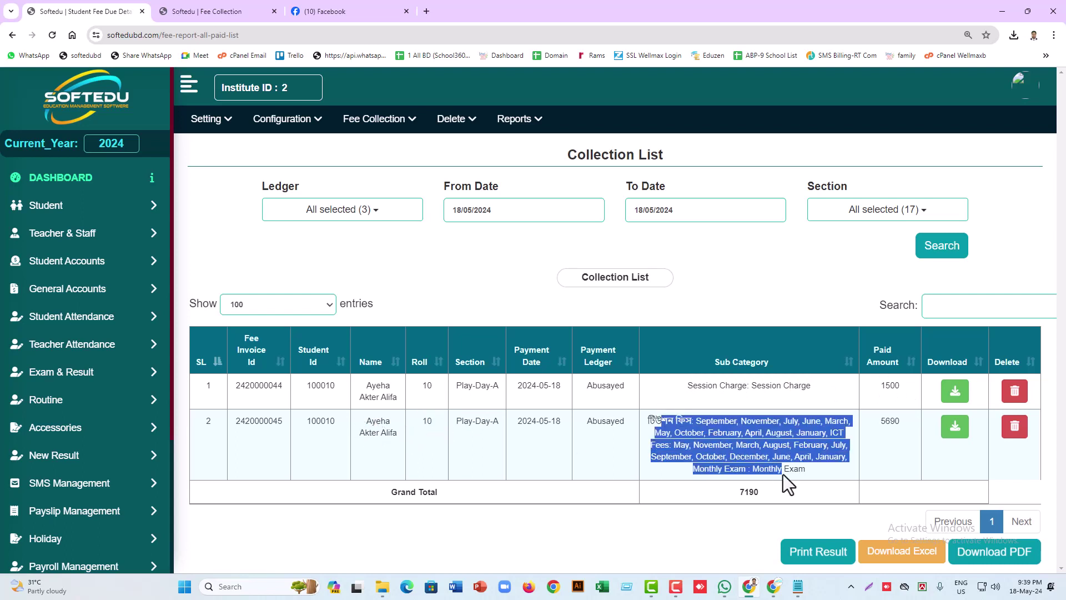
pyautogui.click(721, 430)
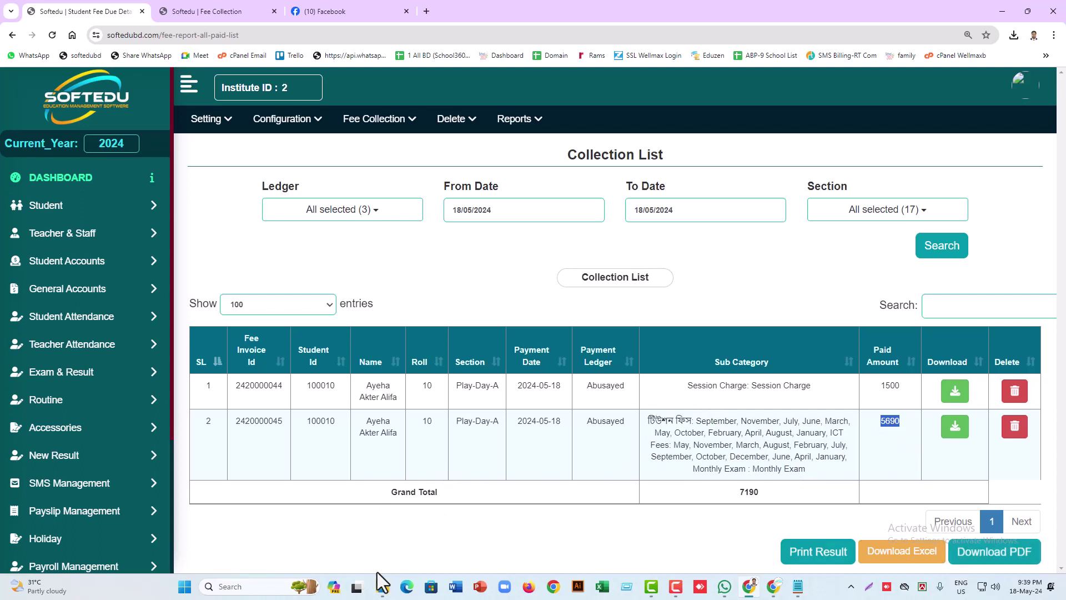
pyautogui.moveTo(721, 495); pyautogui.dragTo(807, 497)
pyautogui.click(747, 493)
# Look through the Collection List's Section filter options, leaving all sections selected
pyautogui.click(887, 211)
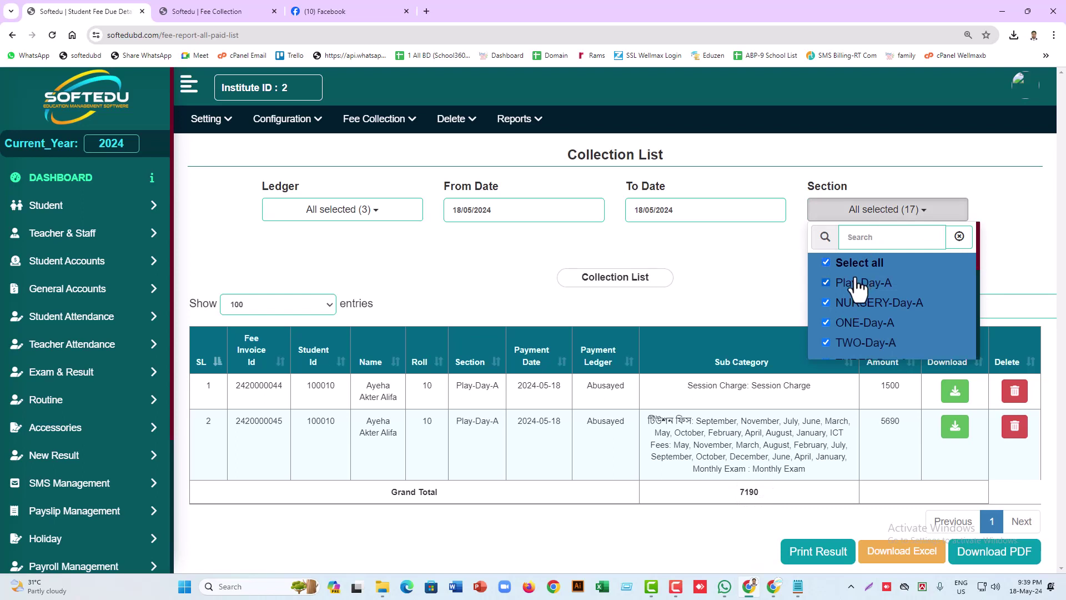
pyautogui.click(753, 265)
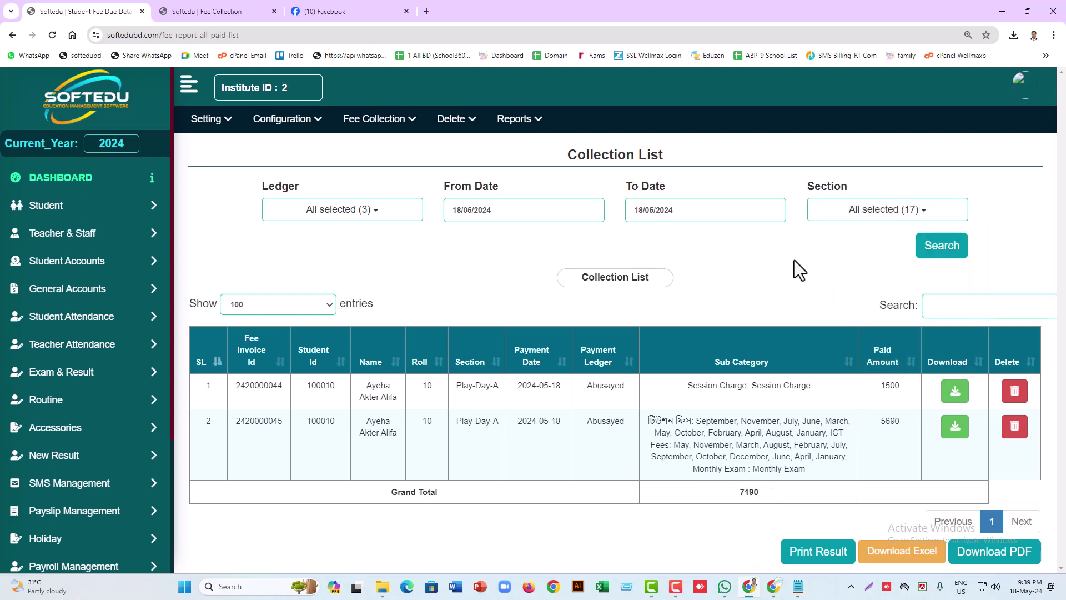
pyautogui.click(877, 218)
pyautogui.click(761, 281)
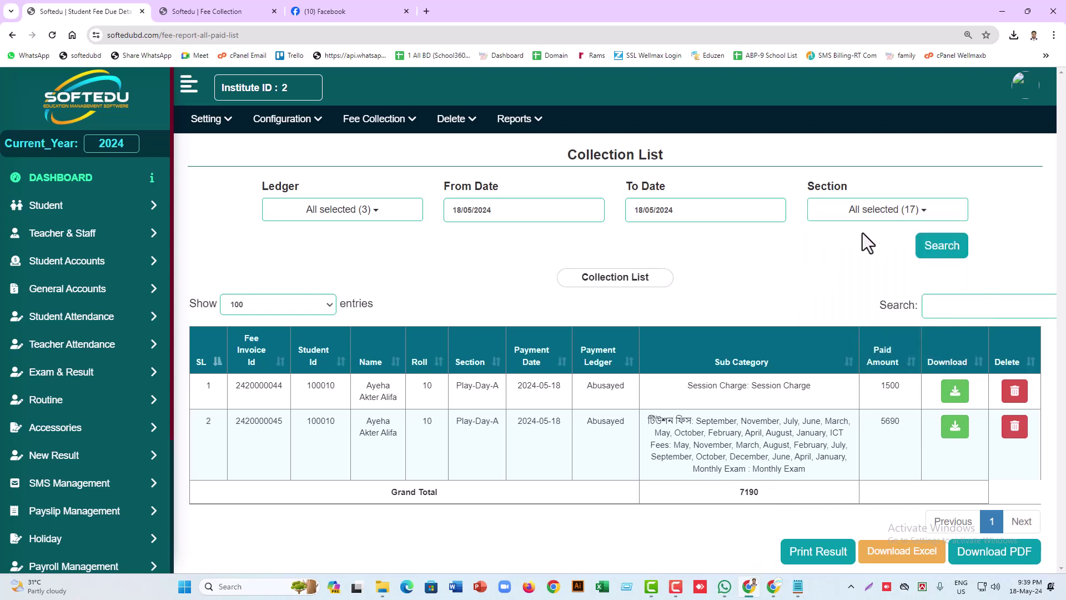
pyautogui.click(887, 218)
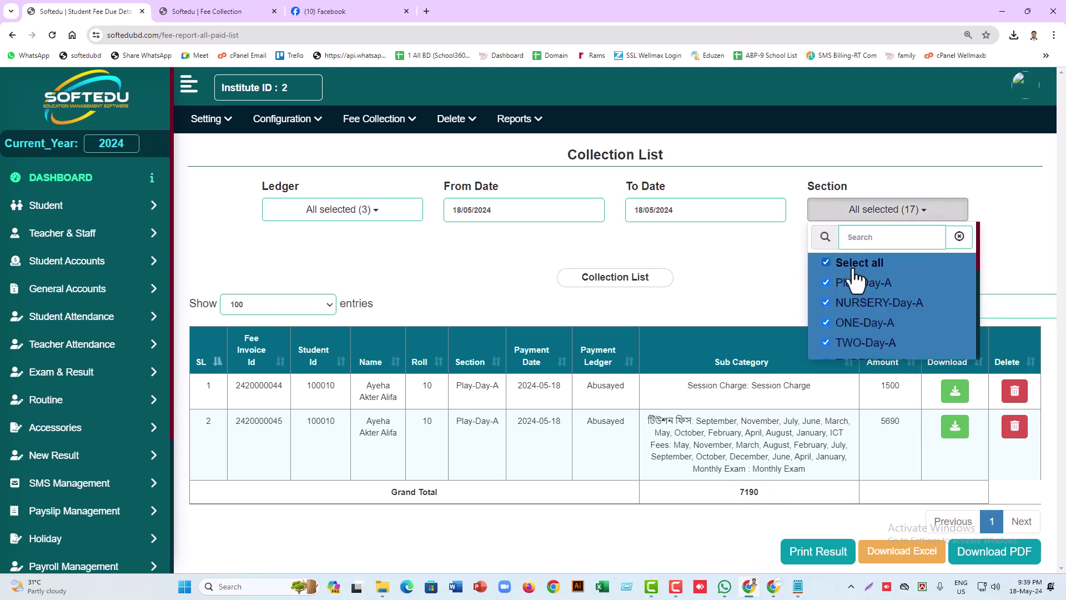
pyautogui.click(738, 269)
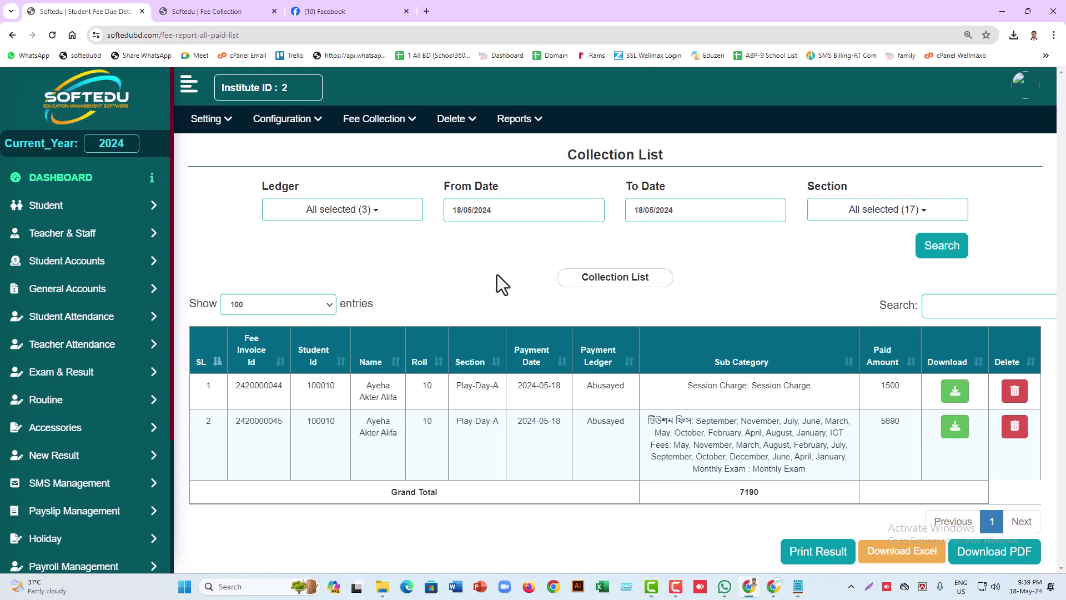
# Generate the Student Paid List report for 2024, section Play-Day-A, group General, with all fee heads selected
pyautogui.click(534, 127)
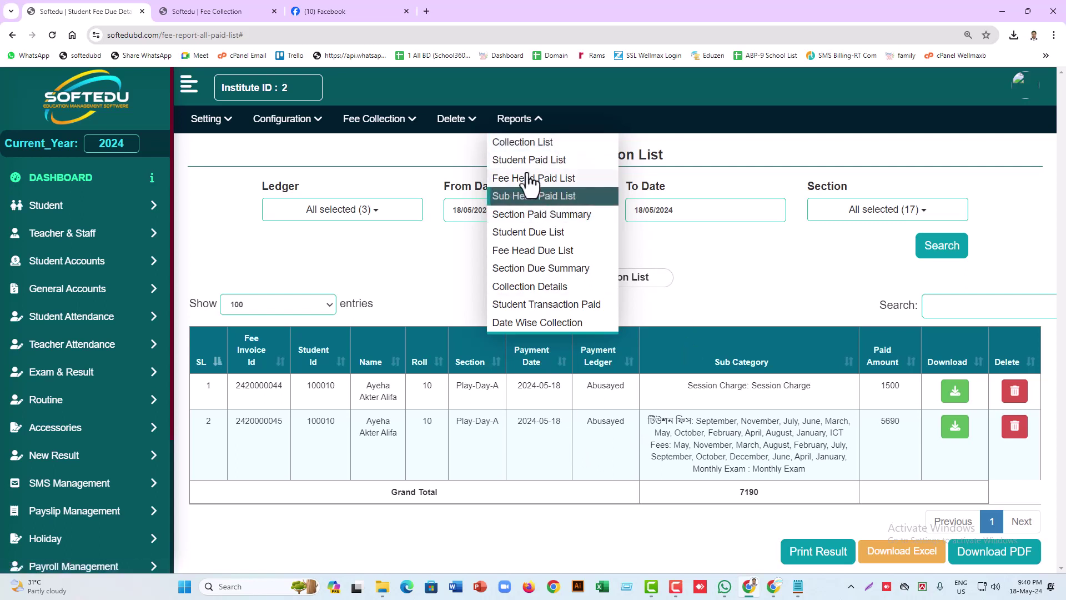
pyautogui.click(528, 162)
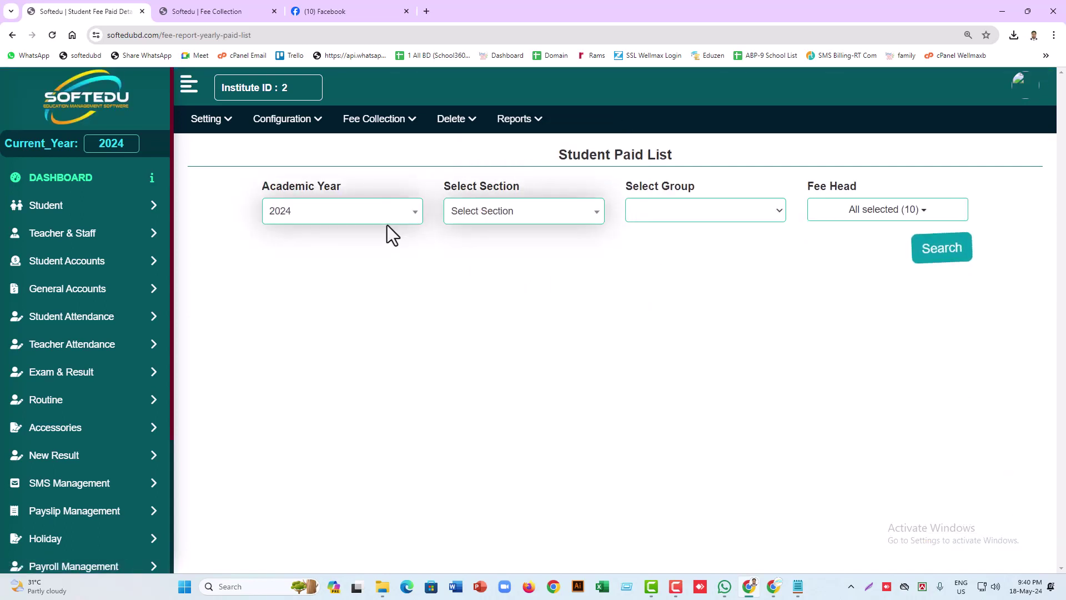
pyautogui.click(519, 220)
pyautogui.click(508, 294)
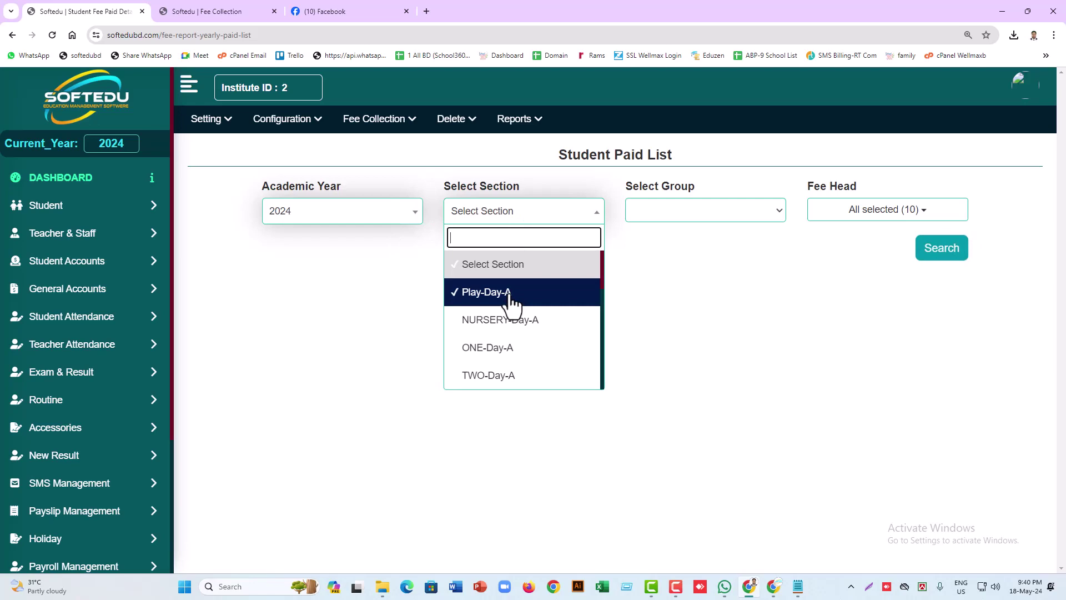
pyautogui.click(509, 295)
pyautogui.click(639, 216)
pyautogui.click(664, 272)
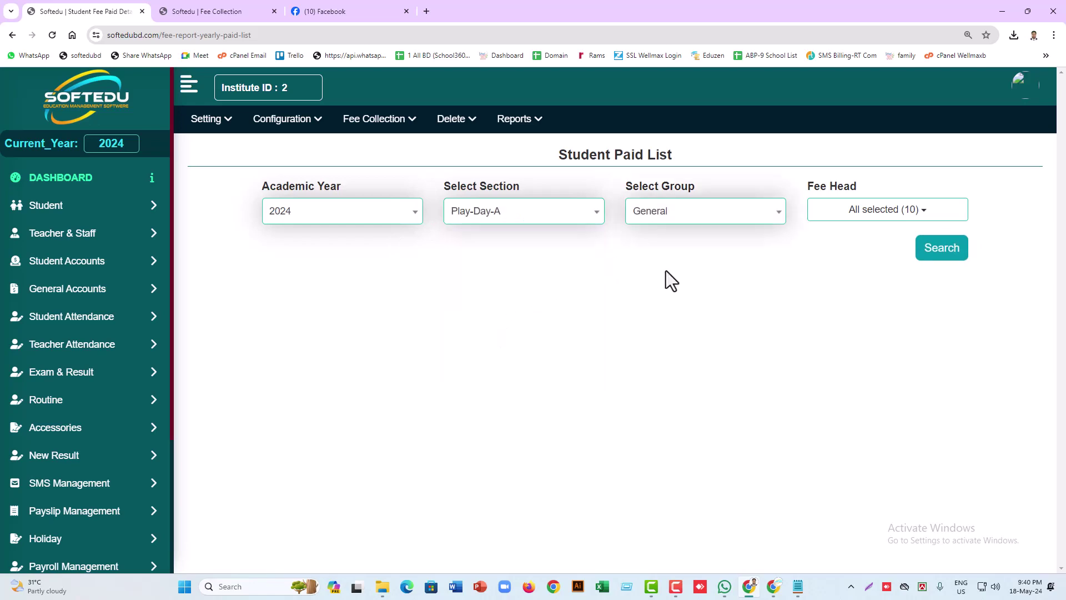
pyautogui.click(911, 215)
pyautogui.click(744, 273)
pyautogui.click(946, 253)
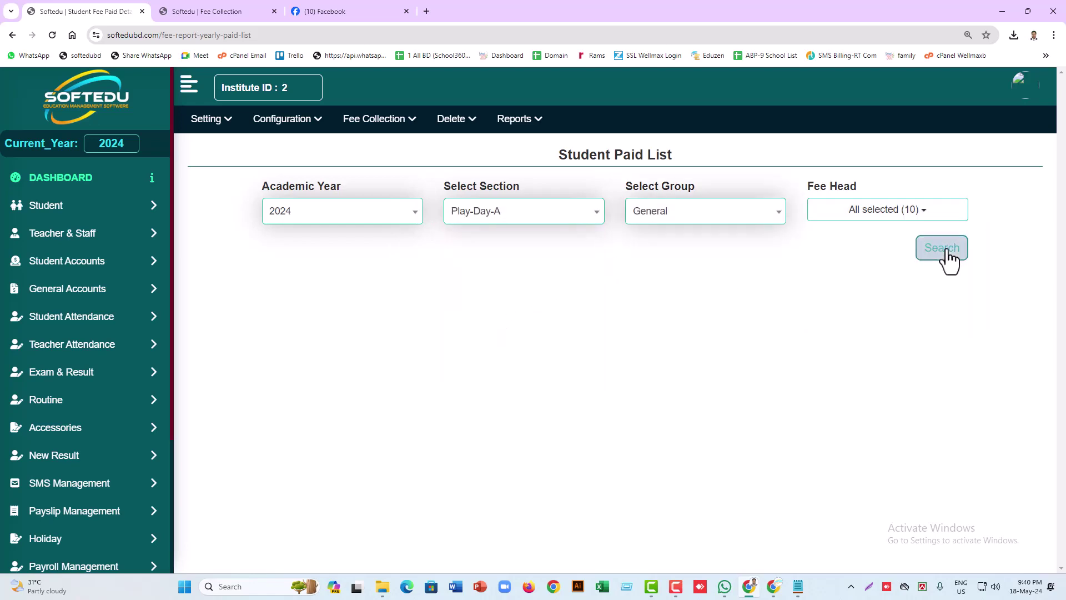
# Review the first students' paid amounts under each fee head against their row totals in the Student Paid List
pyautogui.scroll(-1, 671, 361)
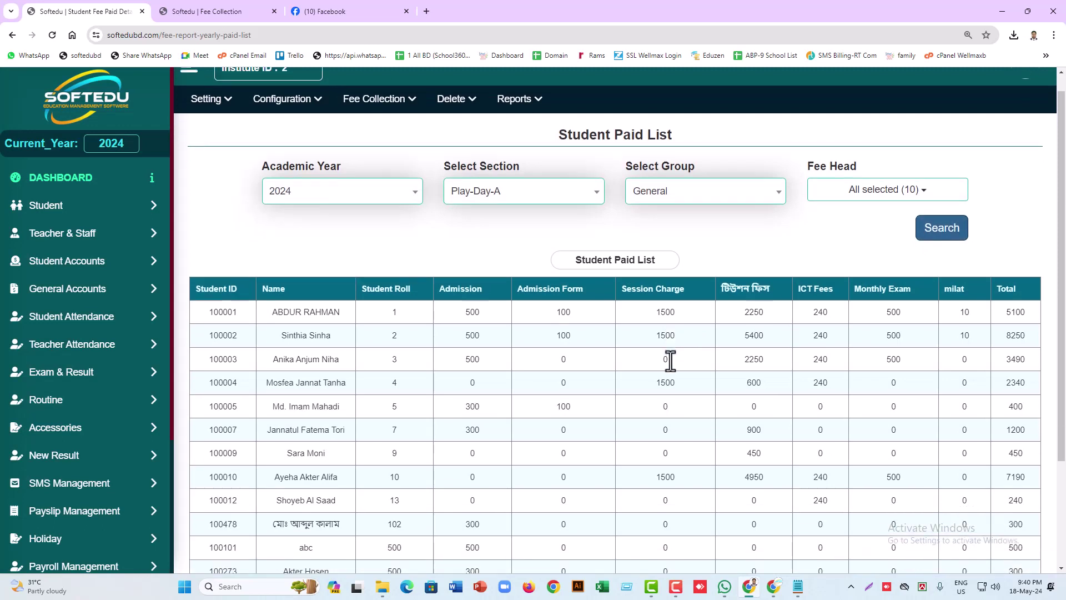
pyautogui.scroll(-2, 671, 361)
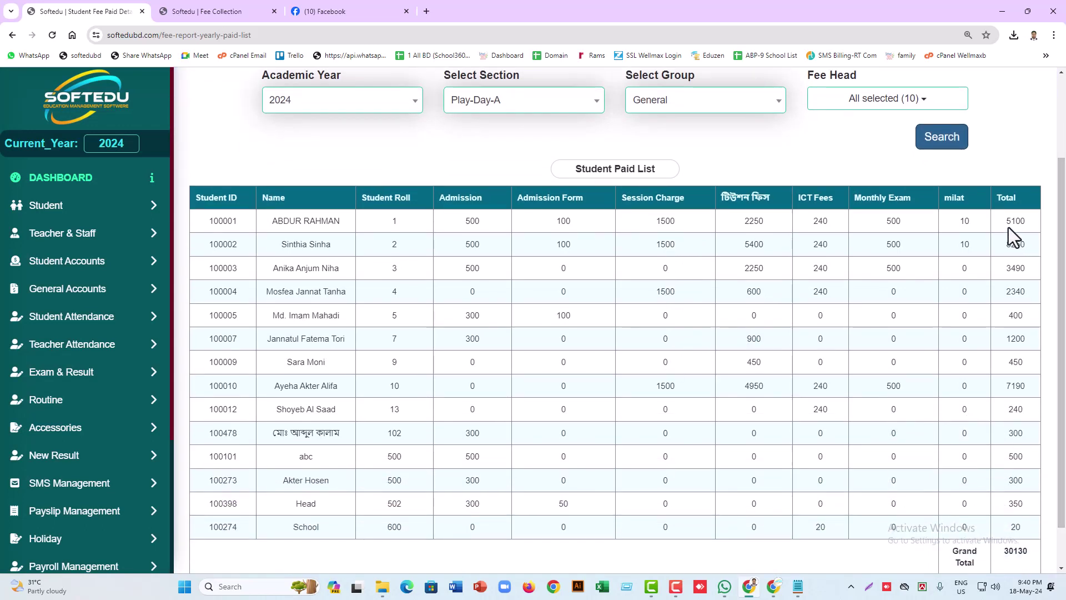
pyautogui.moveTo(1006, 221); pyautogui.dragTo(1031, 224)
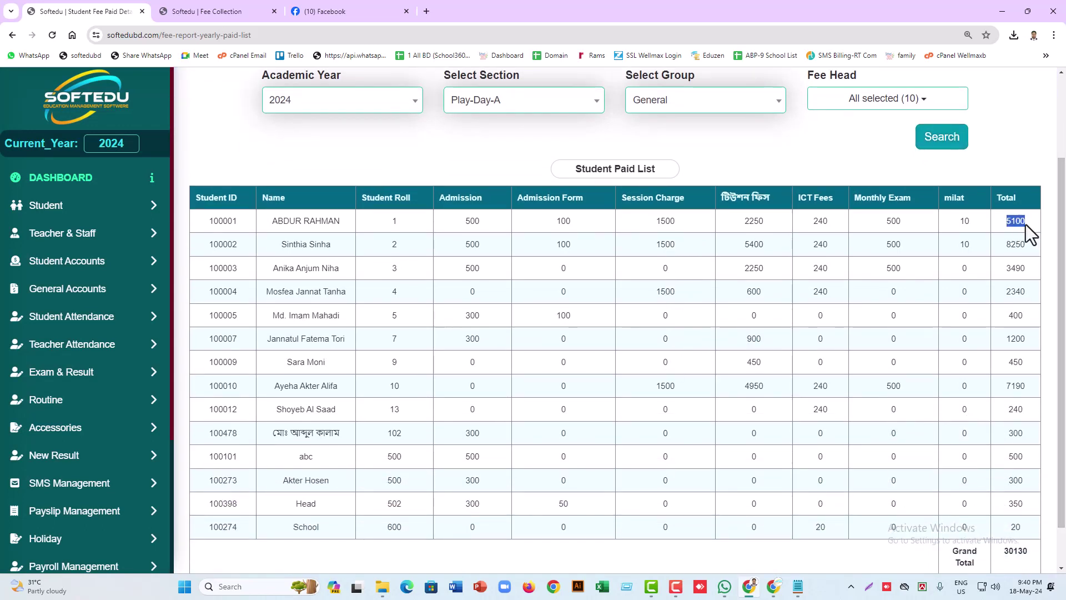
pyautogui.moveTo(462, 221); pyautogui.dragTo(487, 223)
pyautogui.moveTo(554, 224); pyautogui.dragTo(586, 229)
pyautogui.moveTo(652, 222); pyautogui.dragTo(681, 223)
pyautogui.doubleClick(753, 225)
pyautogui.click(1009, 222)
pyautogui.moveTo(391, 245); pyautogui.dragTo(481, 245)
pyautogui.click(1021, 261)
# Regenerate the Student Paid List with only the টিউশন ফিস fee head selected
pyautogui.scroll(3, 972, 481)
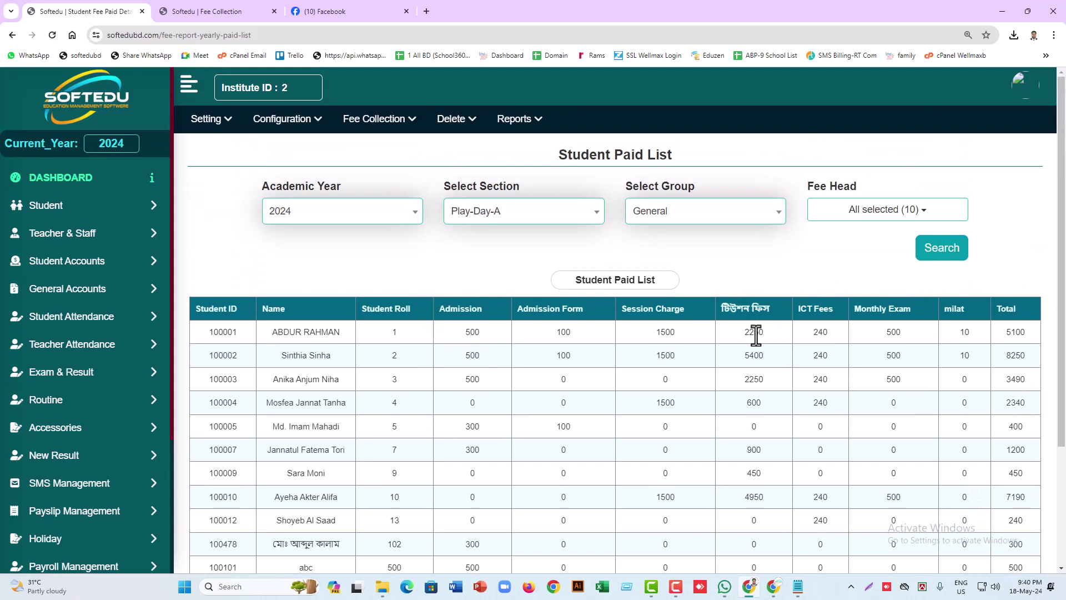
pyautogui.click(881, 215)
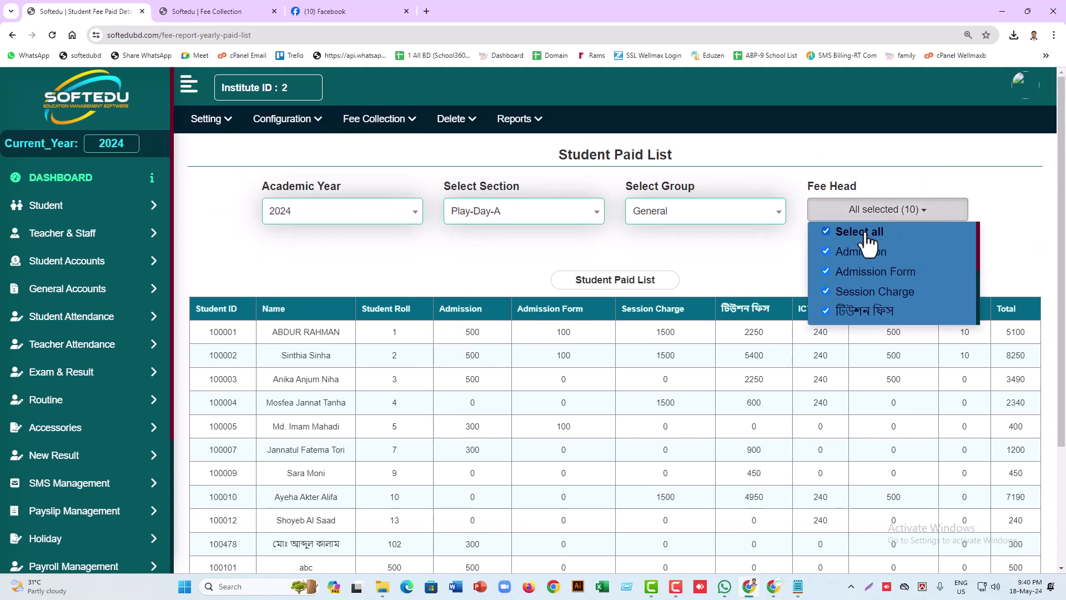
pyautogui.click(866, 238)
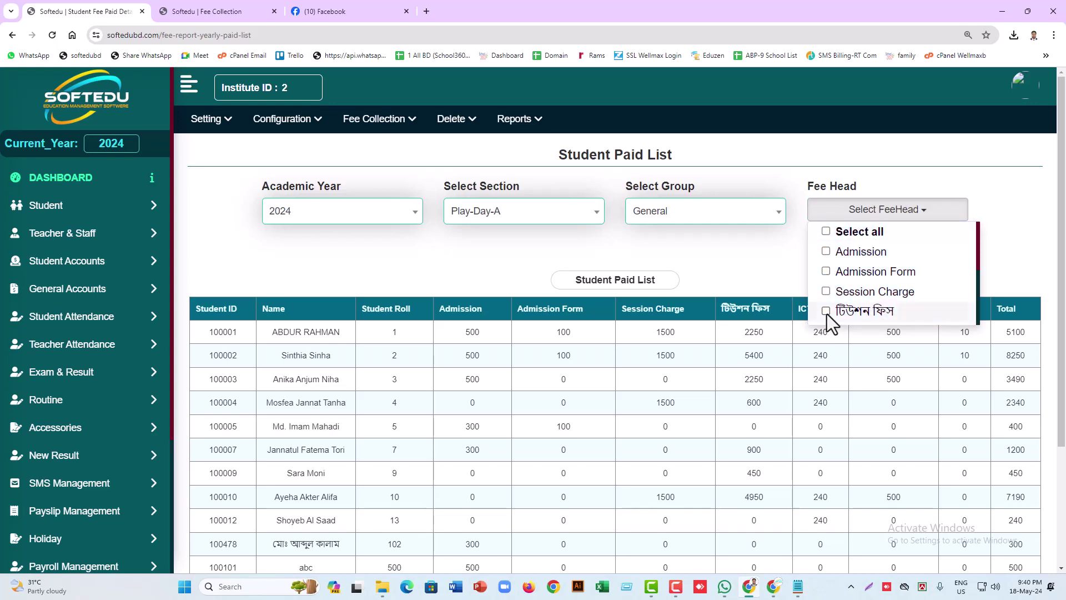
pyautogui.click(829, 313)
pyautogui.click(774, 266)
pyautogui.click(942, 251)
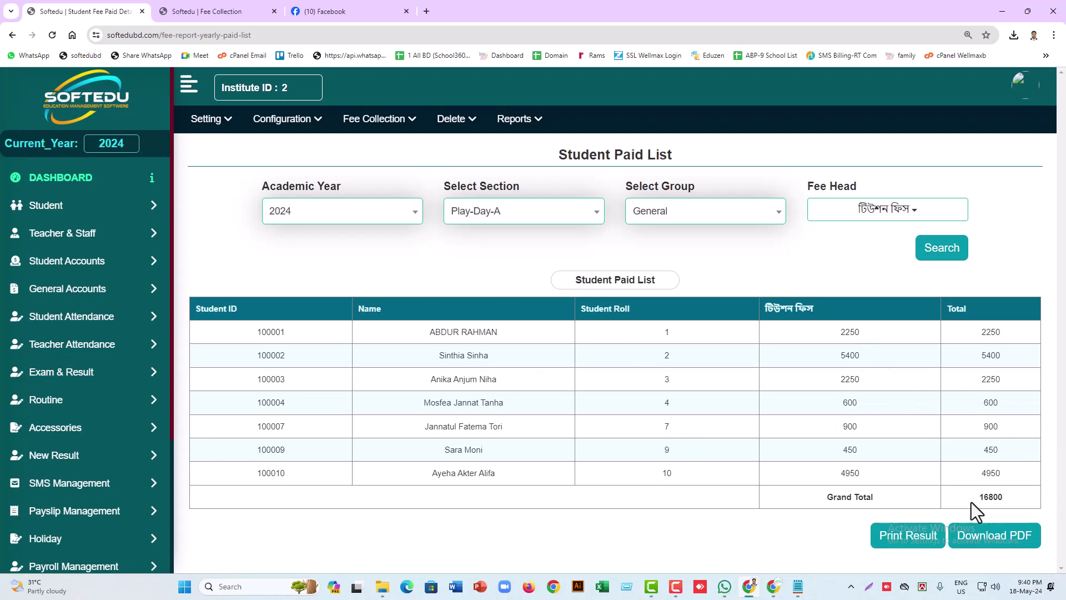
# Check each student's টিউশন ফিস payment against the Total column and the Grand Total
pyautogui.doubleClick(832, 329)
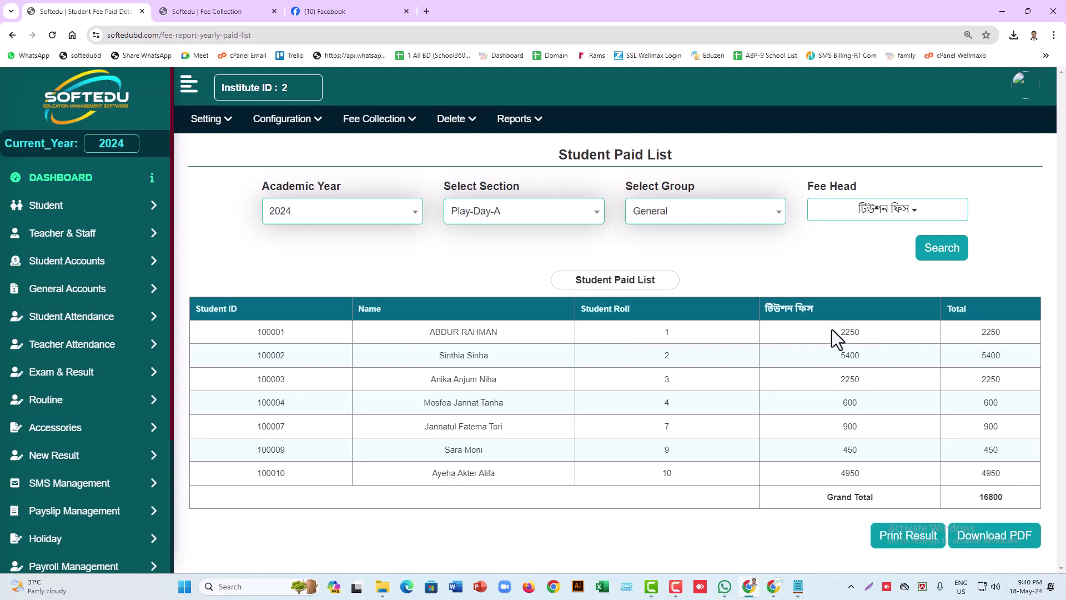
pyautogui.moveTo(857, 384); pyautogui.dragTo(861, 404)
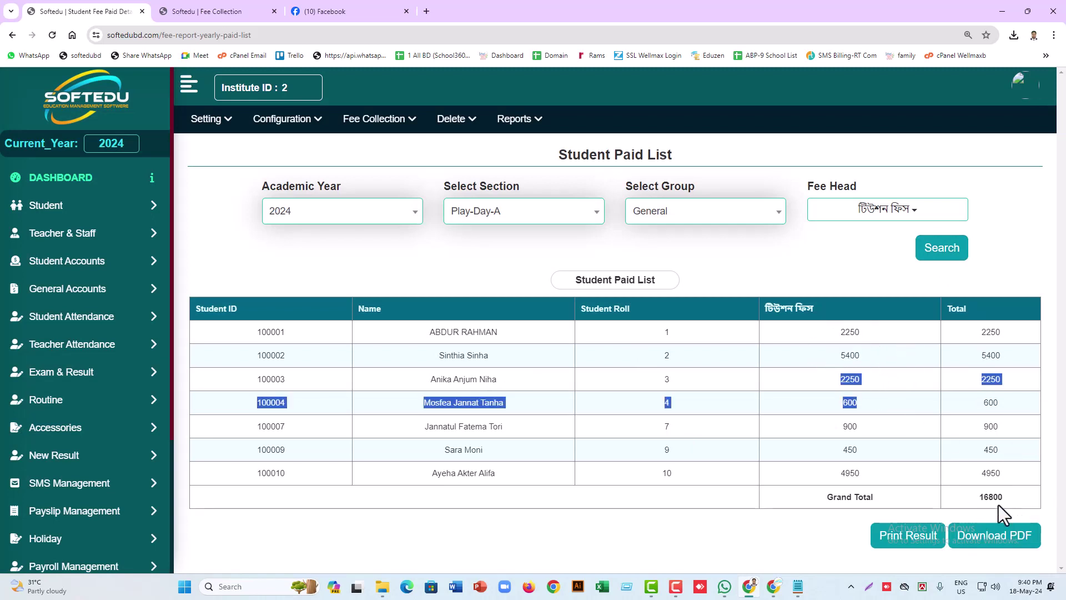
pyautogui.doubleClick(998, 502)
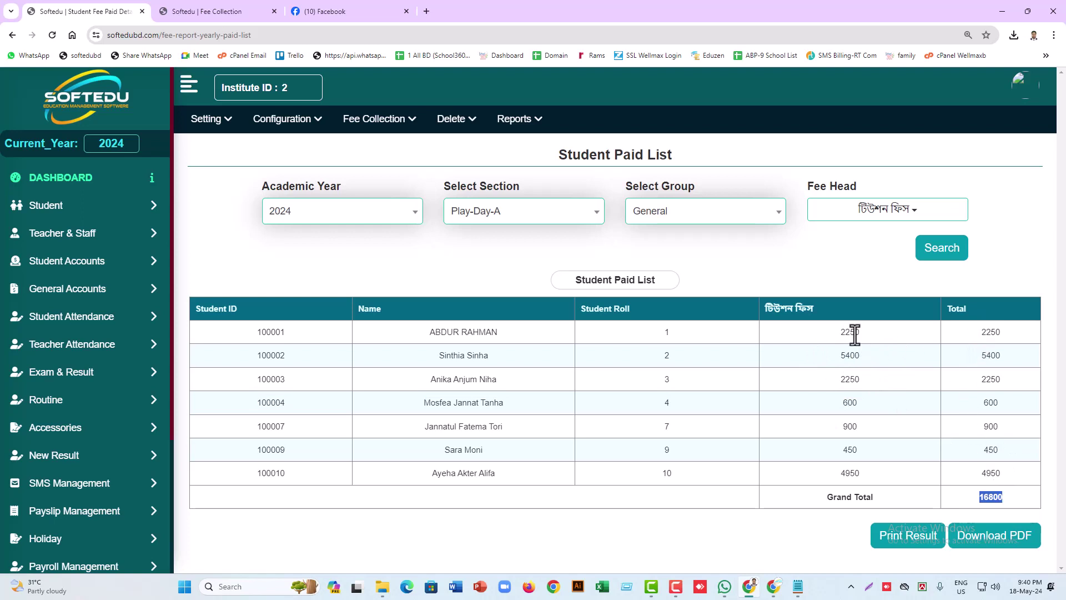
pyautogui.moveTo(981, 332)
pyautogui.mouseDown()
pyautogui.moveTo(995, 338)
pyautogui.moveTo(980, 334)
pyautogui.mouseUp()
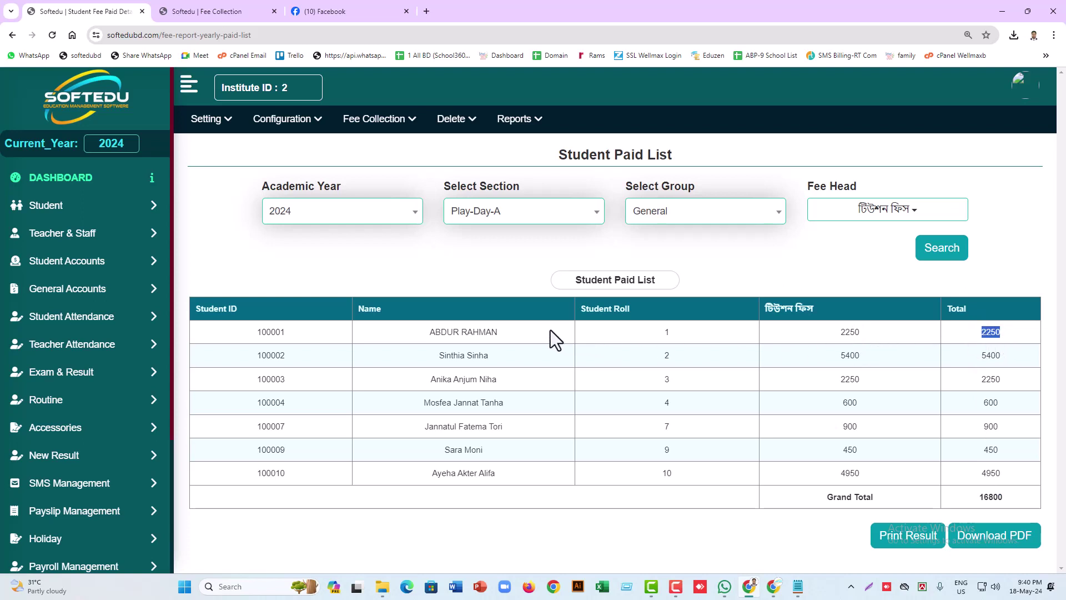
pyautogui.moveTo(425, 332); pyautogui.dragTo(897, 339)
pyautogui.click(966, 351)
# Generate the Fee Head Paid List report for academic year 2024, section Play-Day-A, with the টিউশন ফিস fee head
pyautogui.click(519, 119)
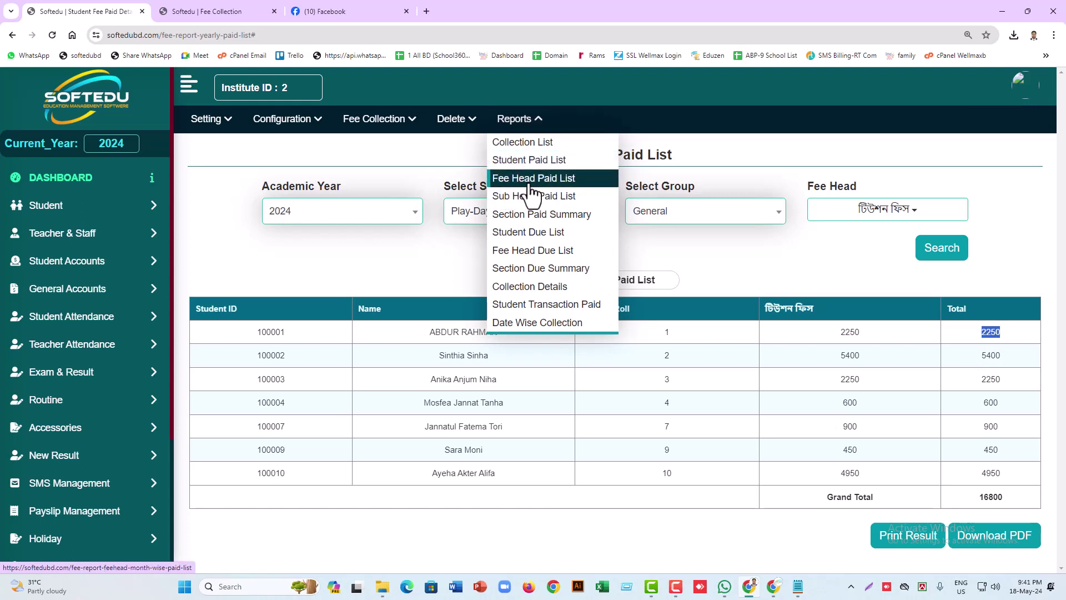
pyautogui.click(551, 182)
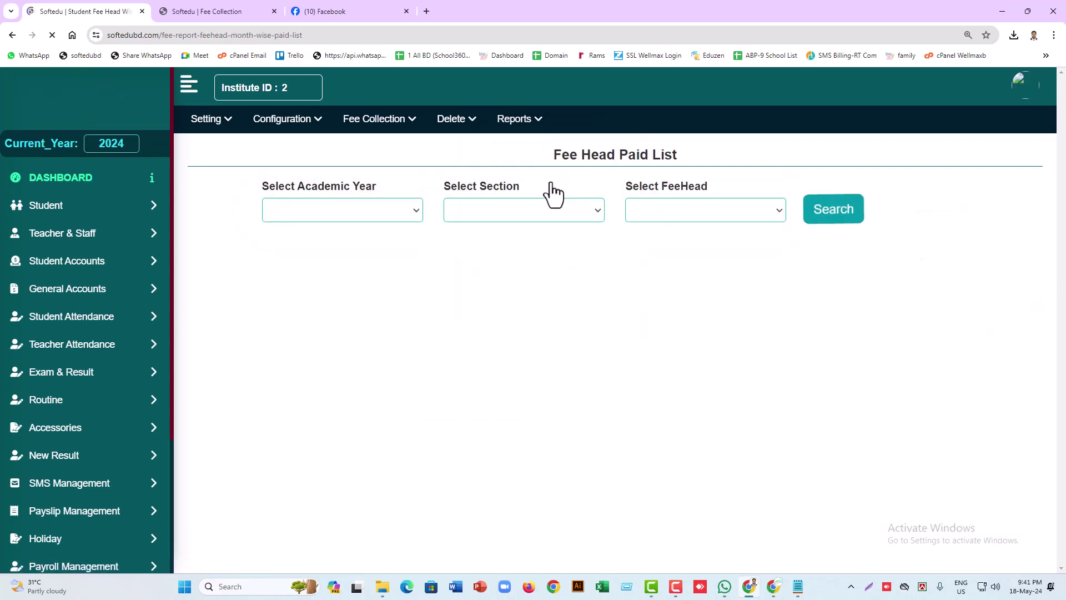
pyautogui.click(414, 212)
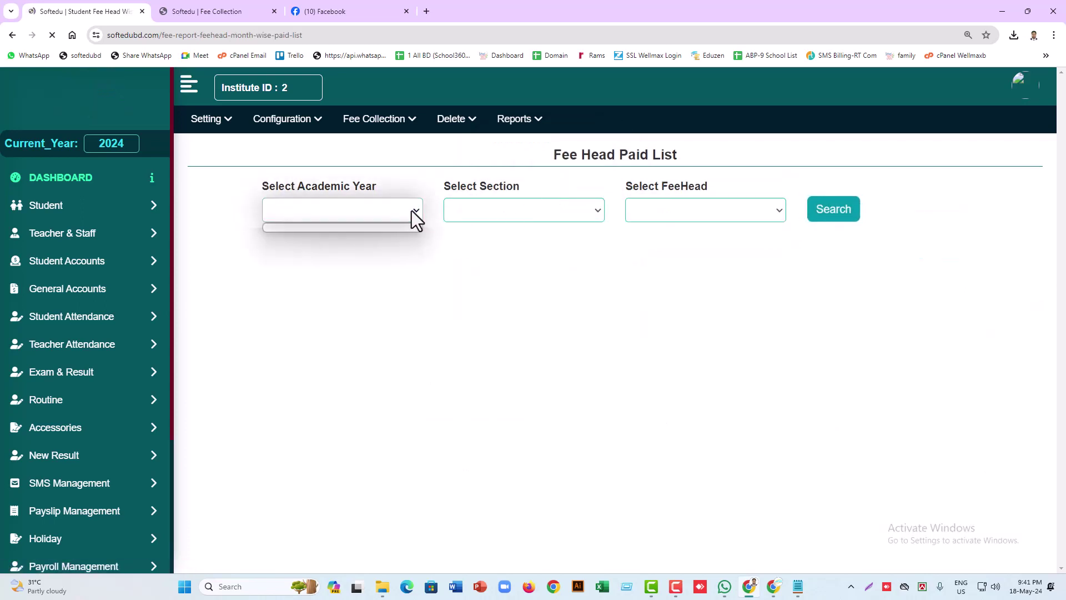
pyautogui.click(411, 211)
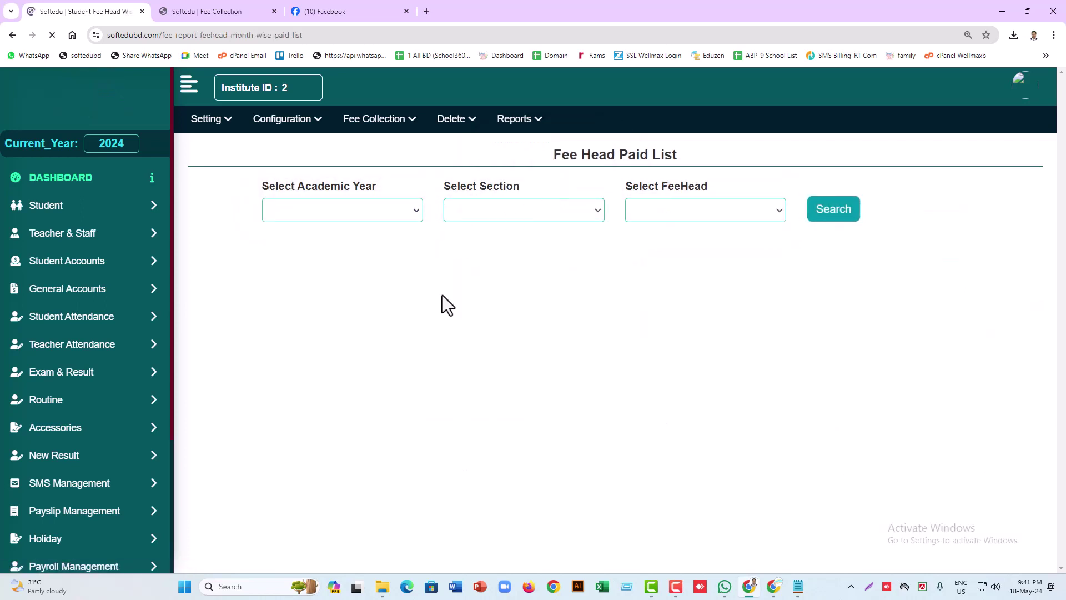
pyautogui.click(412, 218)
pyautogui.click(380, 290)
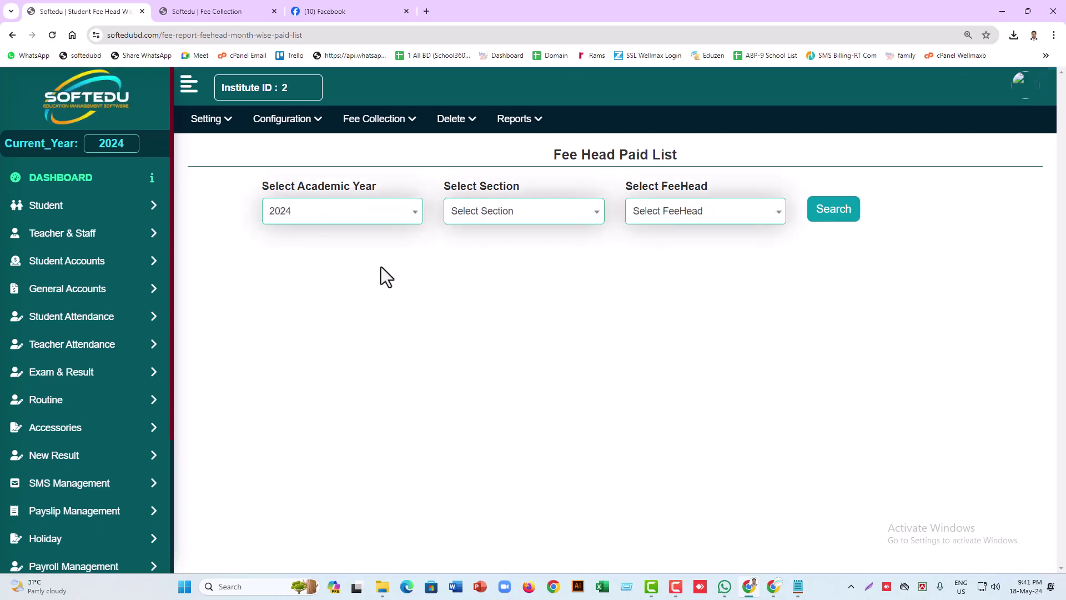
pyautogui.click(476, 218)
pyautogui.click(488, 291)
pyautogui.click(683, 220)
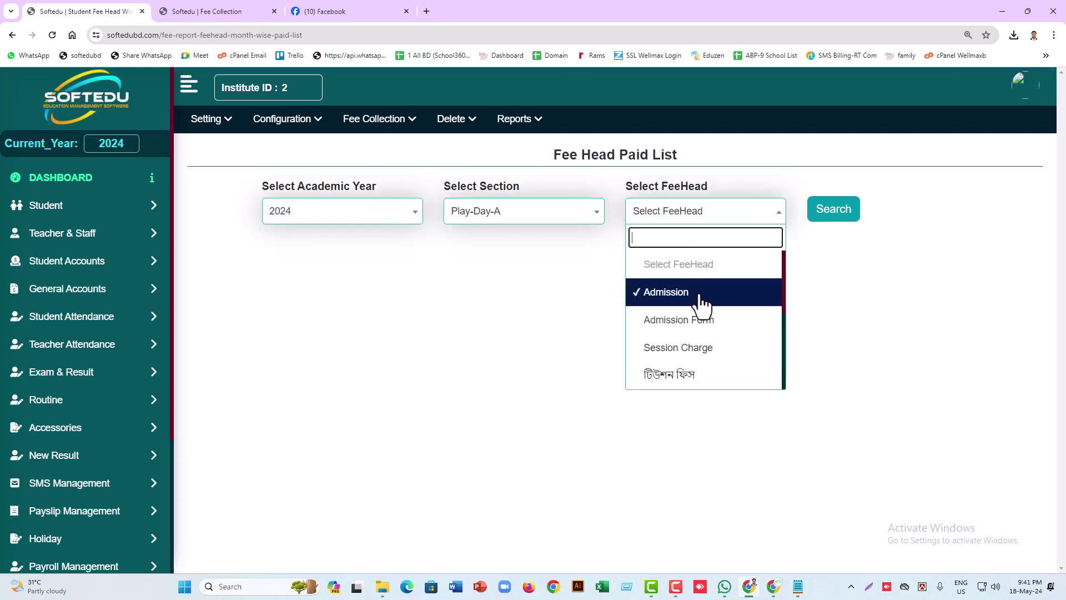
pyautogui.click(686, 373)
pyautogui.click(836, 214)
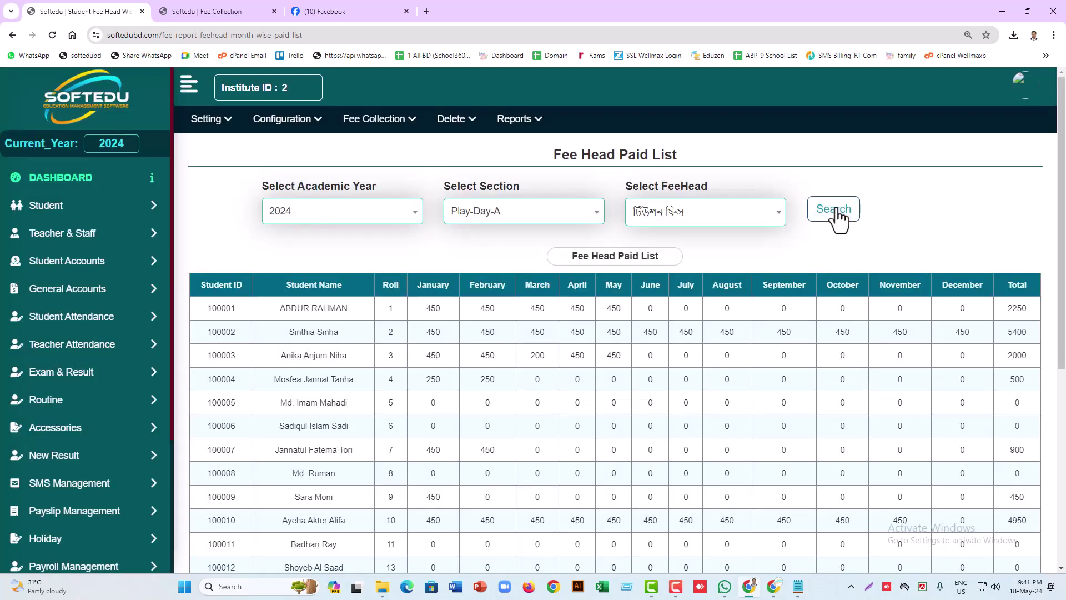
# Examine the first student's monthly টিউশন ফিস payments against the Total column and look through the other available fee heads
pyautogui.moveTo(1007, 309); pyautogui.dragTo(1024, 309)
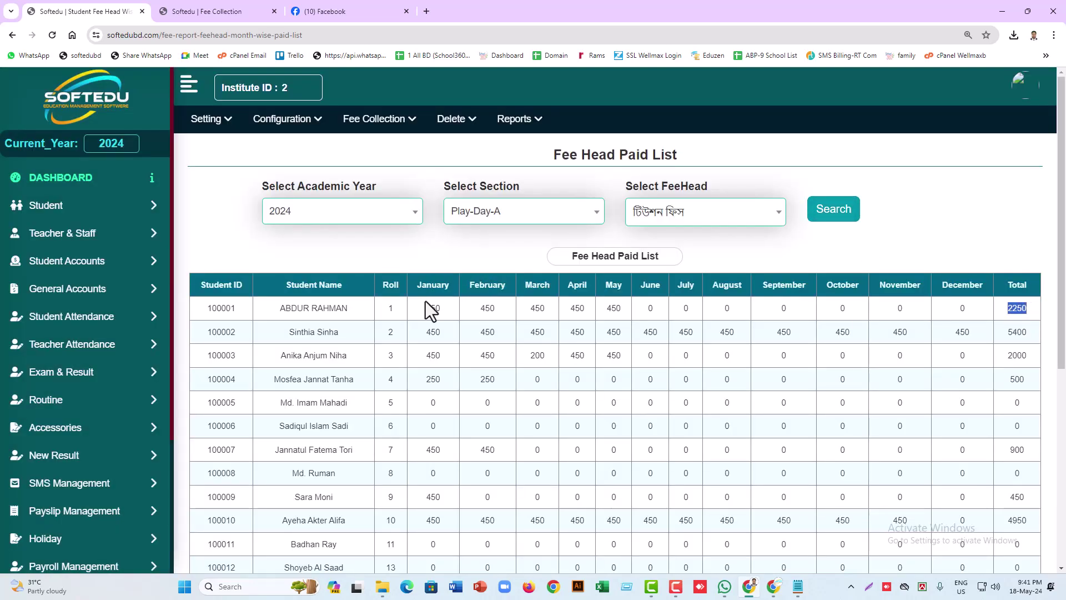
pyautogui.moveTo(424, 309); pyautogui.dragTo(515, 305)
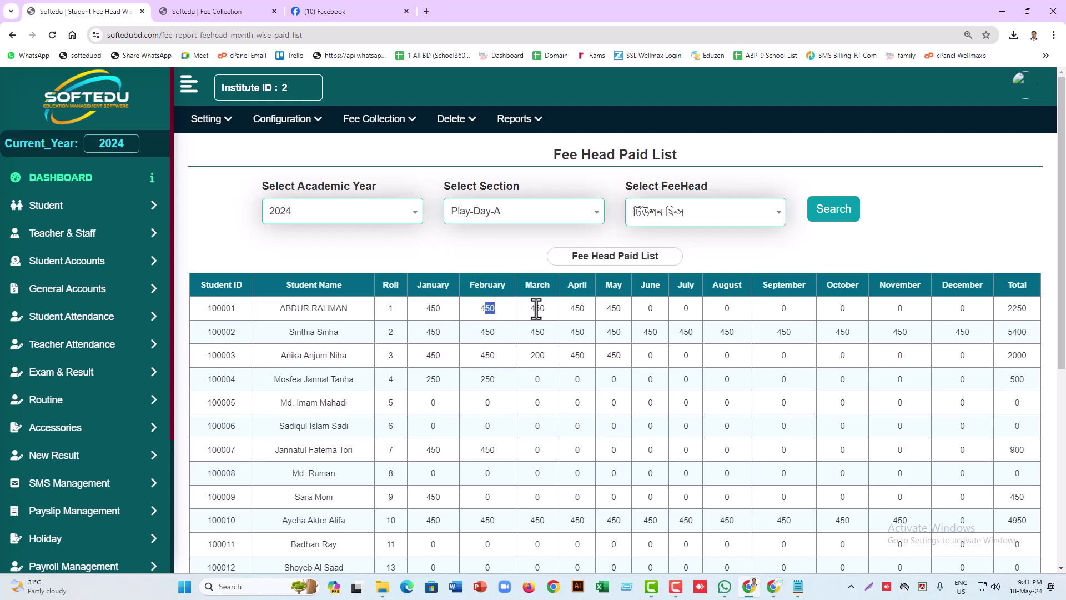
pyautogui.moveTo(417, 285); pyautogui.dragTo(909, 286)
pyautogui.moveTo(426, 307); pyautogui.dragTo(664, 318)
pyautogui.doubleClick(1011, 307)
pyautogui.moveTo(435, 314); pyautogui.dragTo(679, 311)
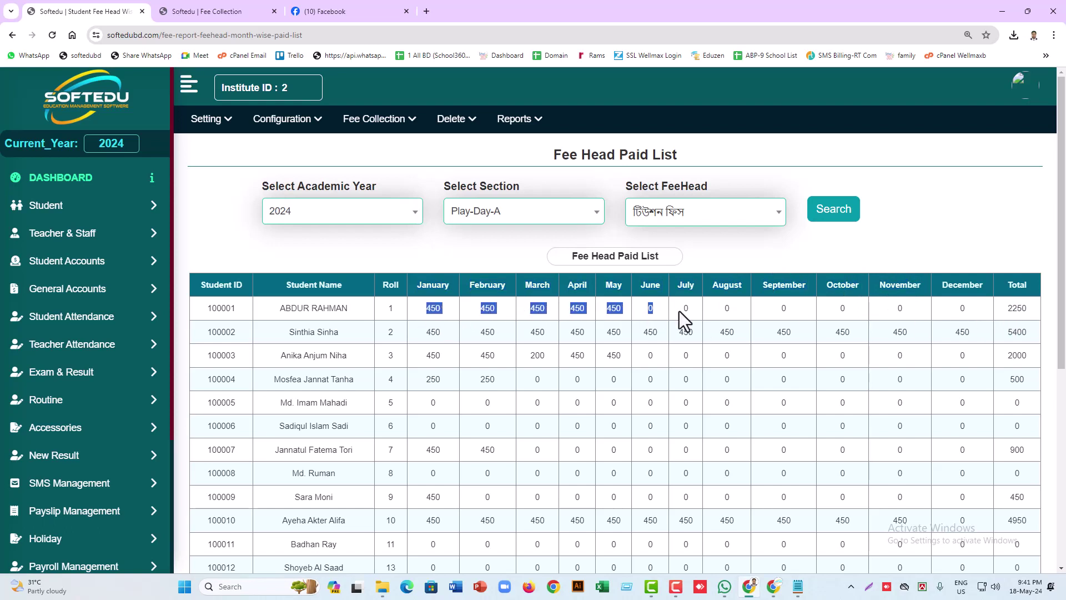
pyautogui.click(1009, 310)
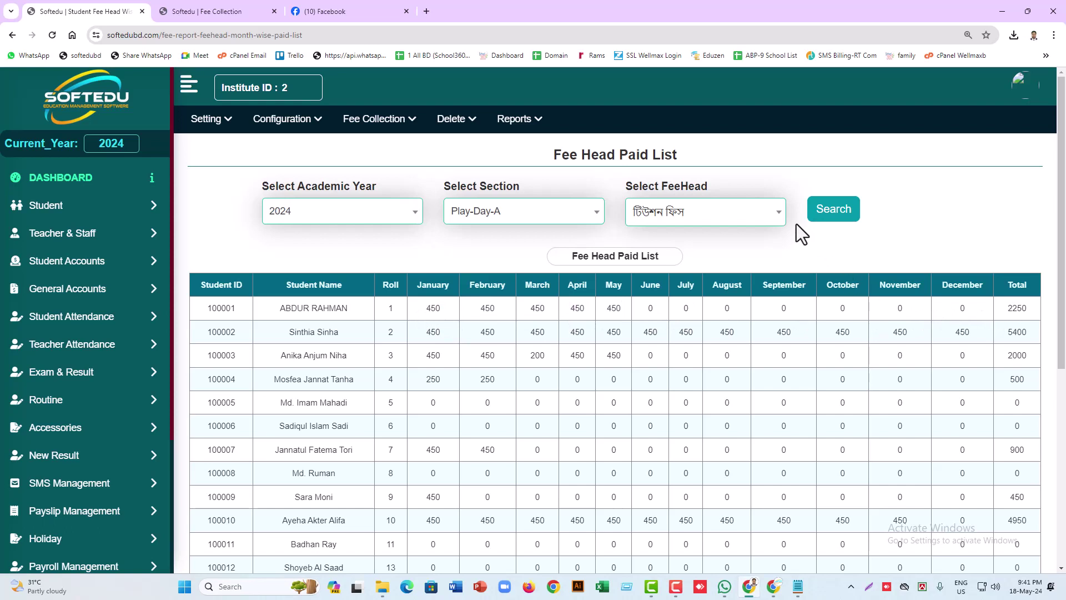
pyautogui.click(779, 221)
pyautogui.scroll(-3, 720, 328)
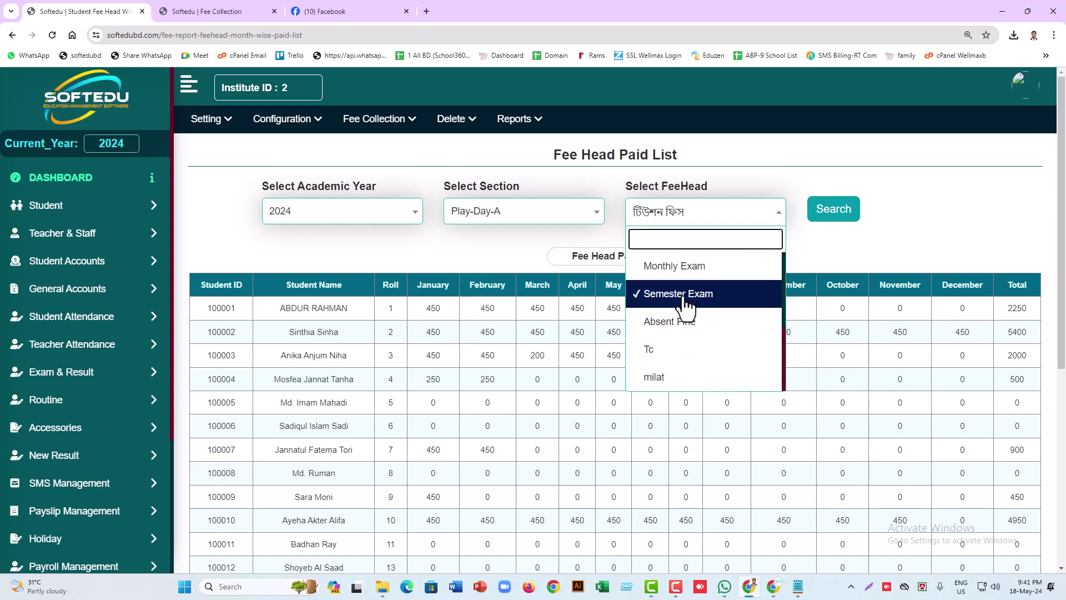
pyautogui.click(890, 269)
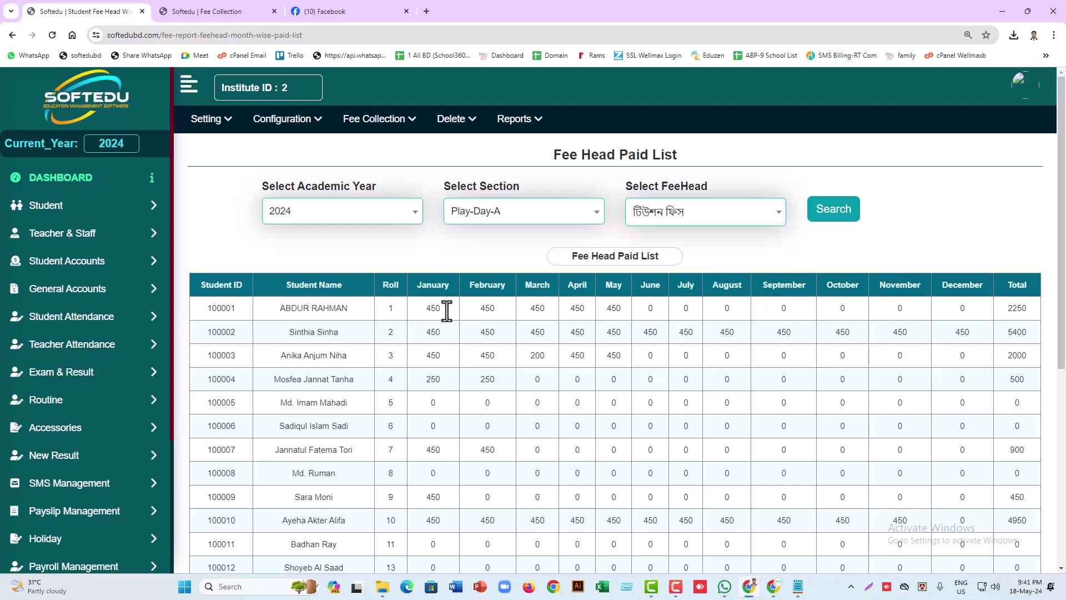
pyautogui.moveTo(437, 308); pyautogui.dragTo(769, 322)
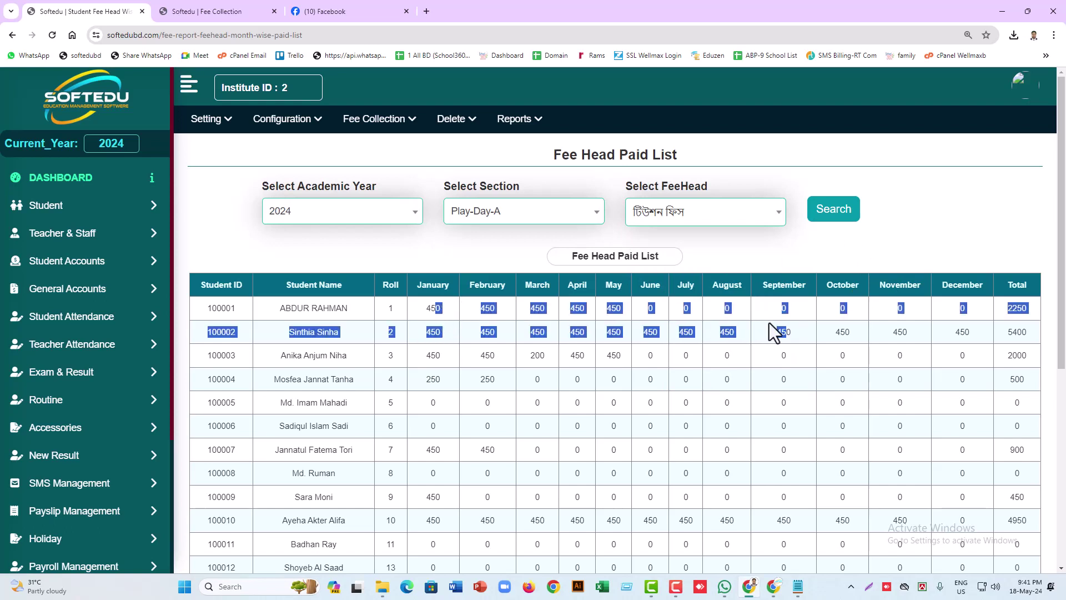
# Set up the Section Paid Summary report for academic year 2024 with the date range 2024/04/01 to 2024/05/18
pyautogui.click(535, 124)
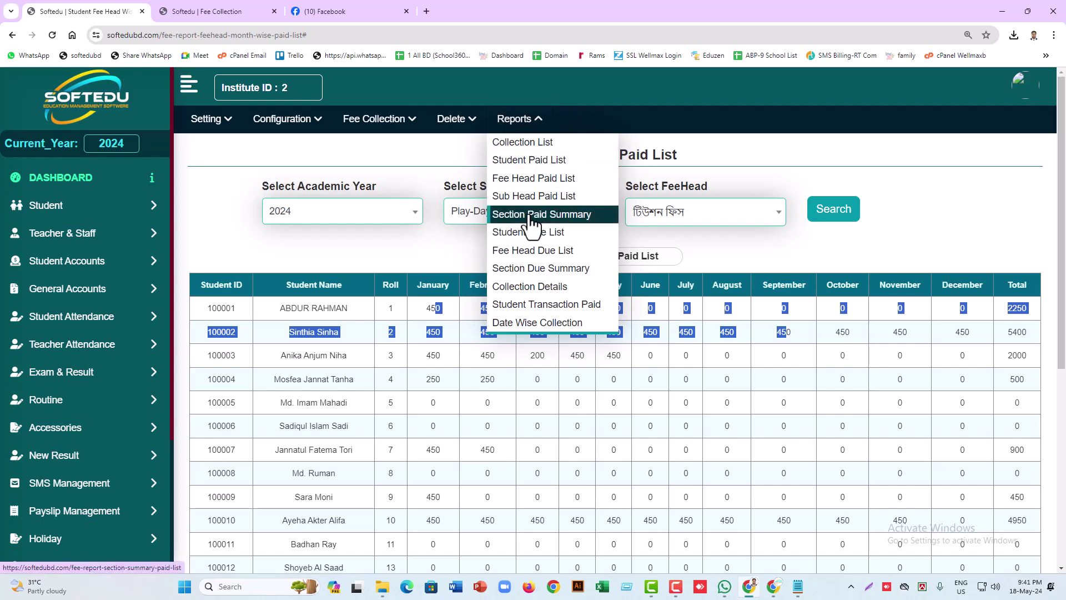
pyautogui.click(554, 217)
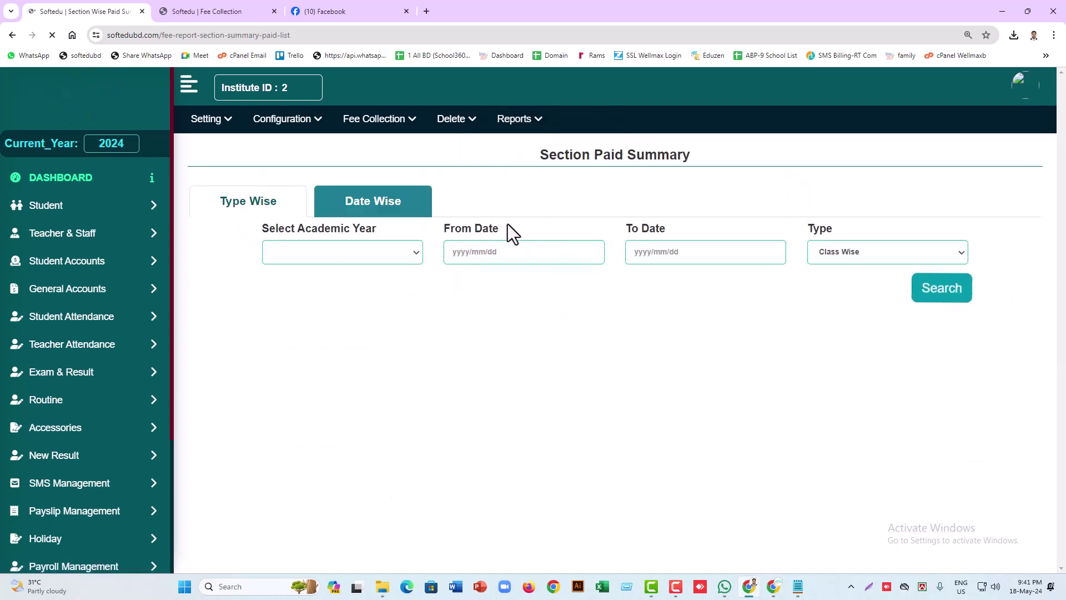
pyautogui.click(361, 272)
pyautogui.click(300, 332)
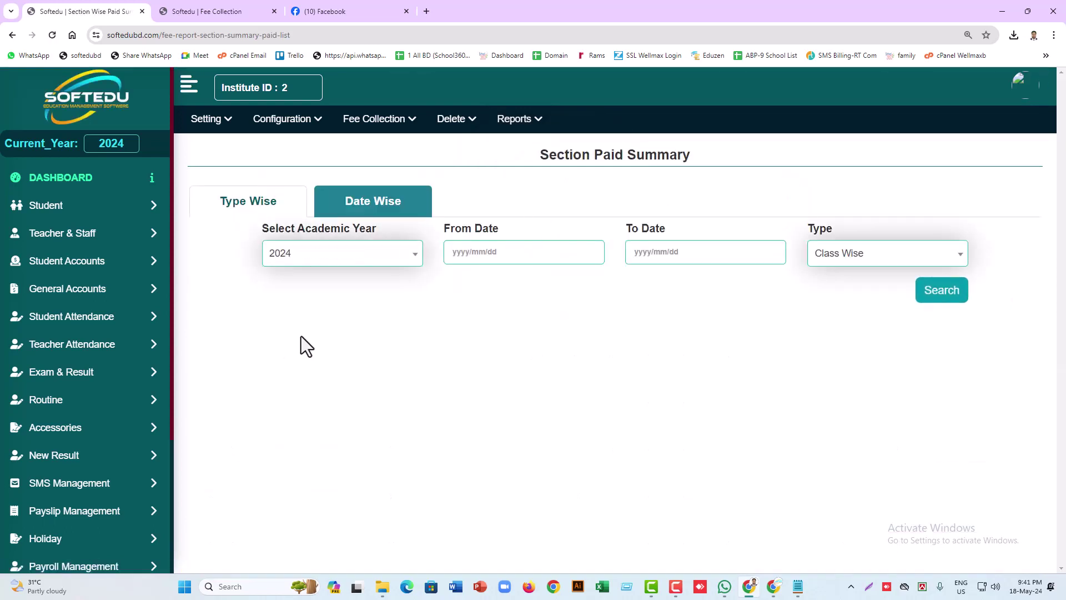
pyautogui.click(510, 251)
pyautogui.click(456, 278)
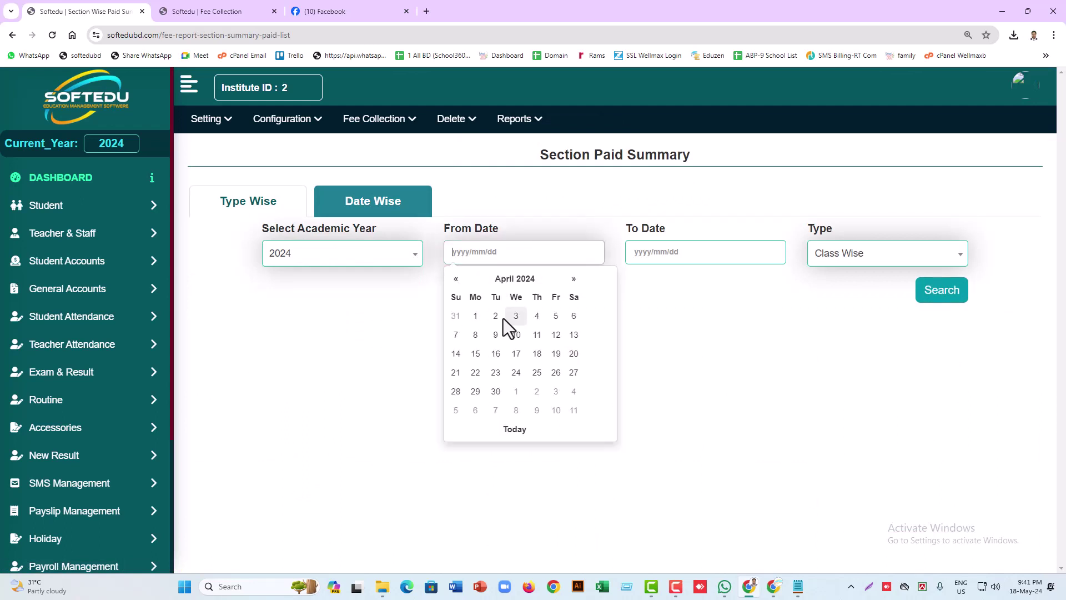
pyautogui.click(475, 316)
pyautogui.click(726, 251)
pyautogui.click(699, 317)
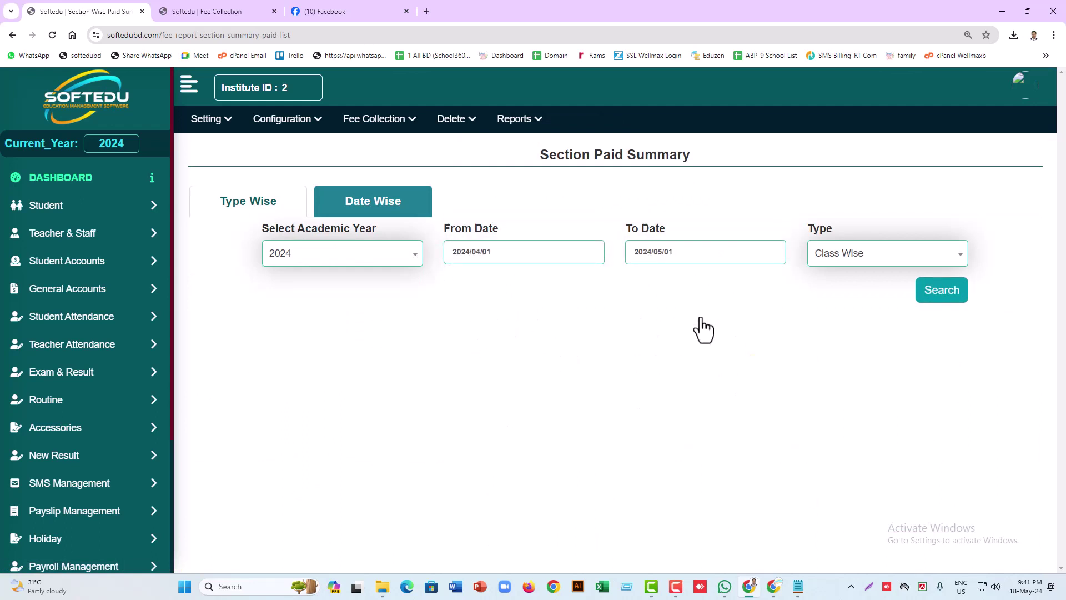
pyautogui.click(700, 259)
pyautogui.click(753, 353)
# Set the summary type to Class-Shift-Section Wise and generate the report, checking the listed section
pyautogui.click(853, 263)
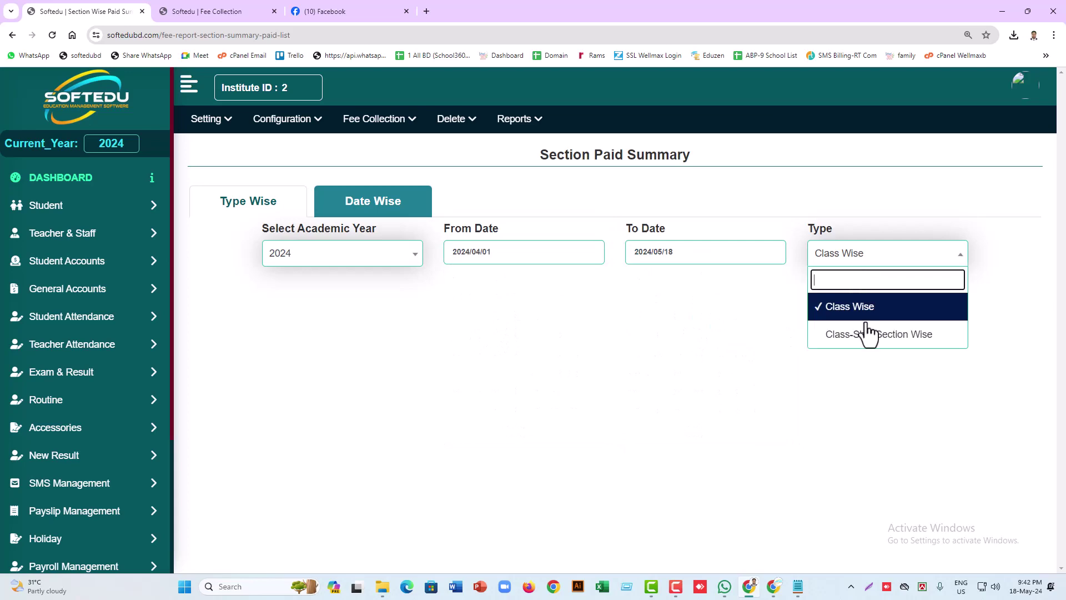
pyautogui.click(857, 313)
pyautogui.click(848, 265)
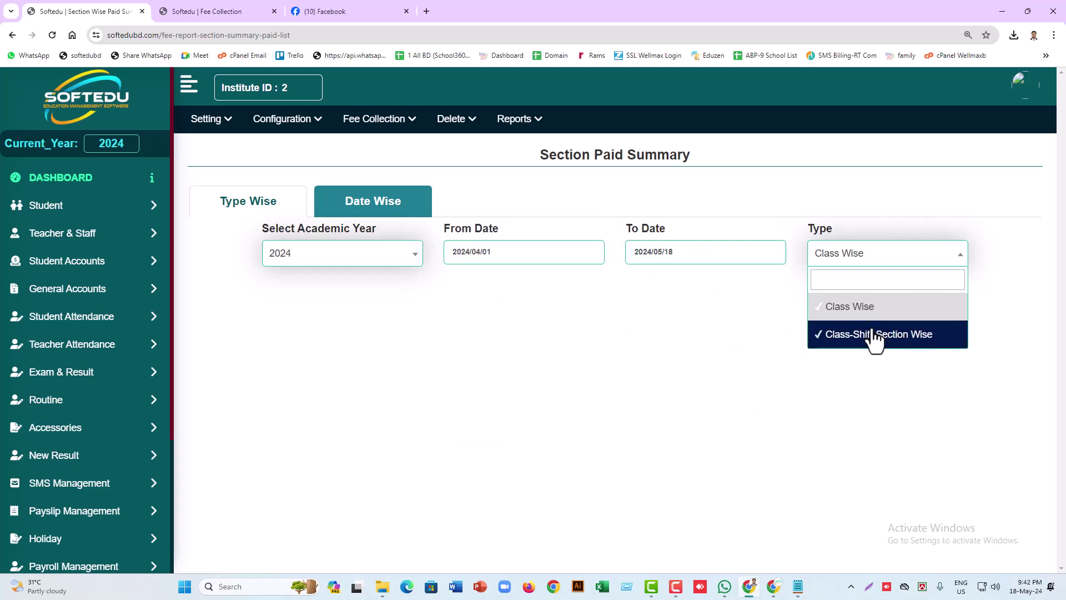
pyautogui.click(876, 335)
pyautogui.click(943, 300)
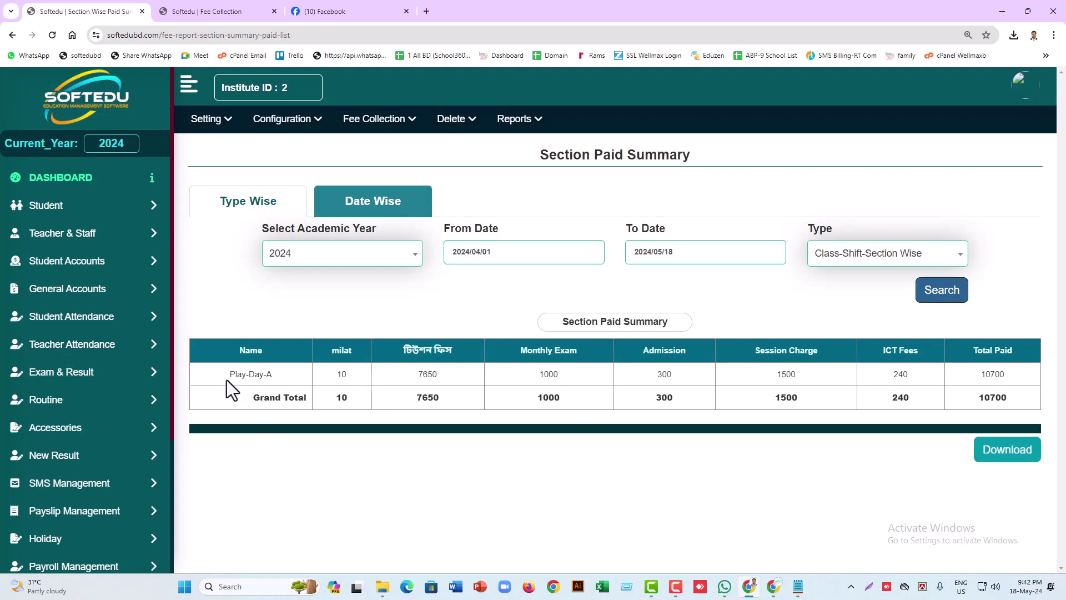
pyautogui.moveTo(226, 380); pyautogui.dragTo(297, 378)
# Regenerate the Section Paid Summary with the From Date set to 2024/02/01
pyautogui.click(521, 251)
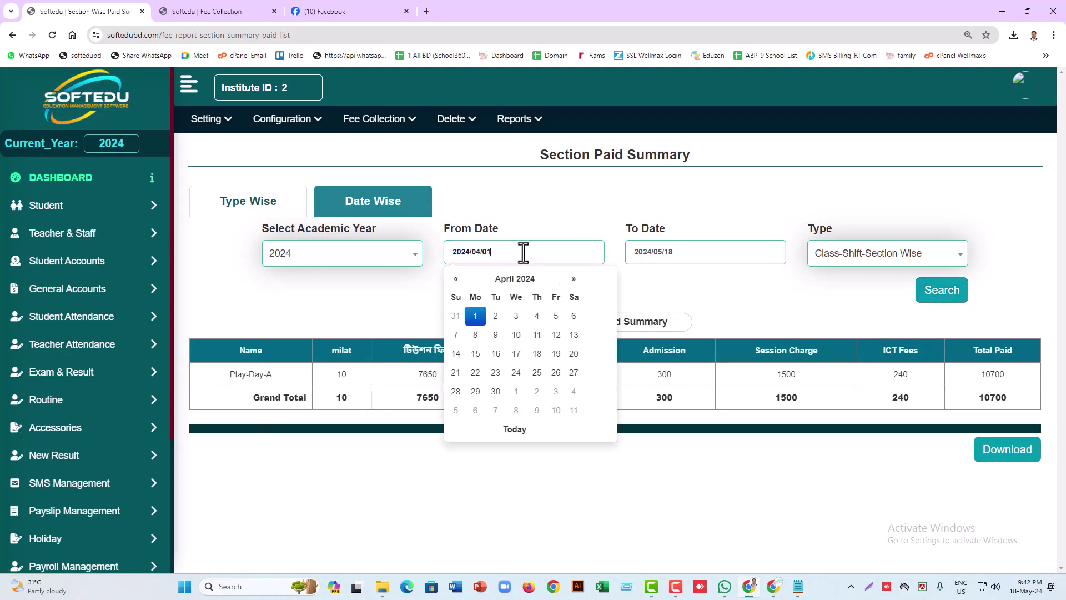
pyautogui.click(456, 279)
pyautogui.click(456, 279)
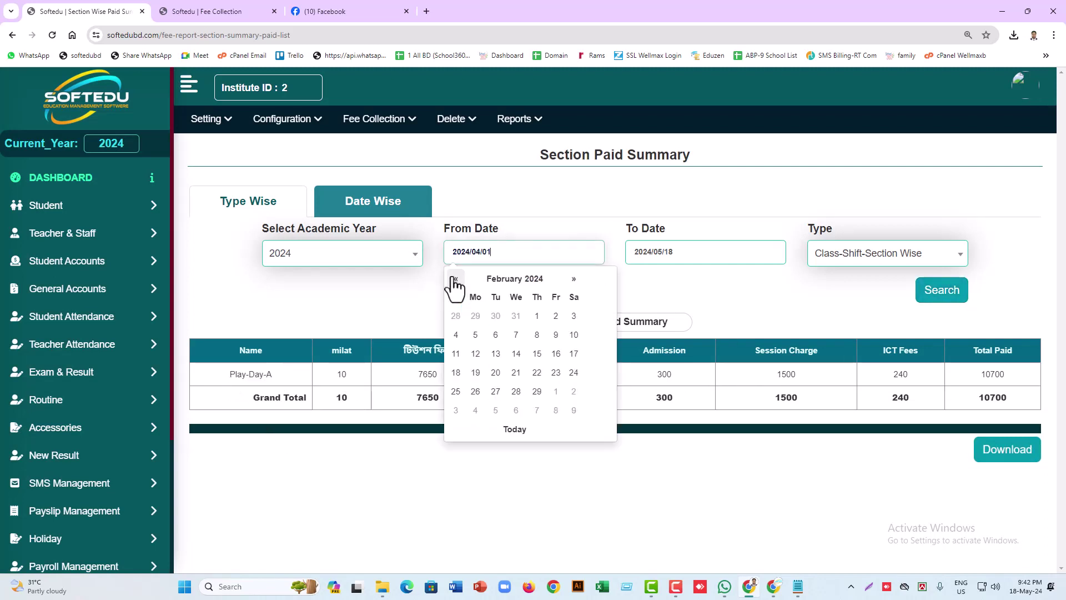
pyautogui.click(537, 315)
pyautogui.click(938, 292)
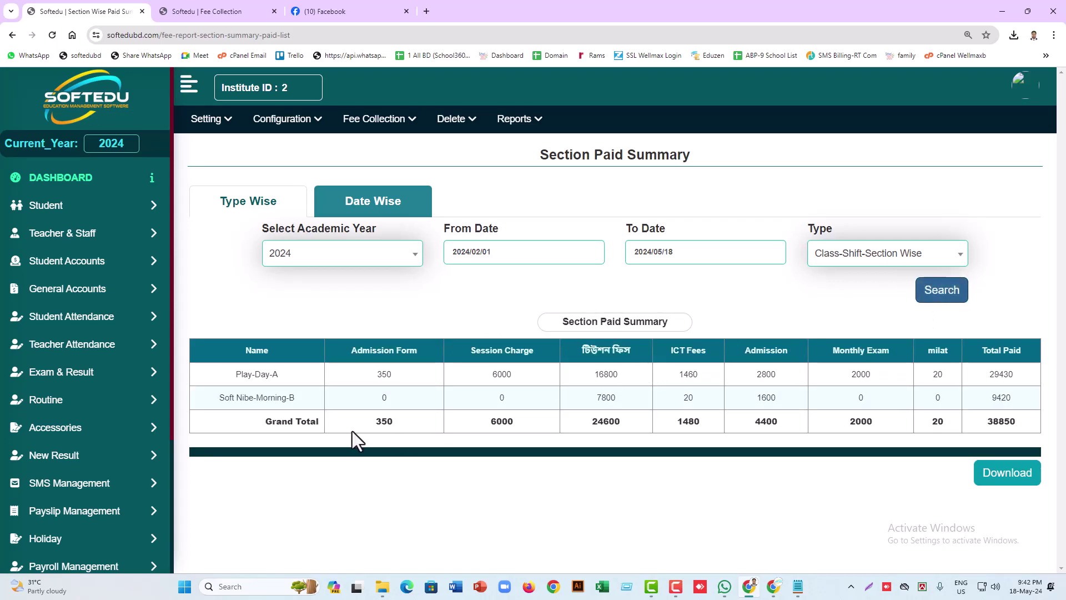
# Review each section's paid amounts per fee head against the Grand Total row and Total Paid column for the chosen dates
pyautogui.moveTo(223, 398); pyautogui.dragTo(302, 398)
pyautogui.doubleClick(1000, 398)
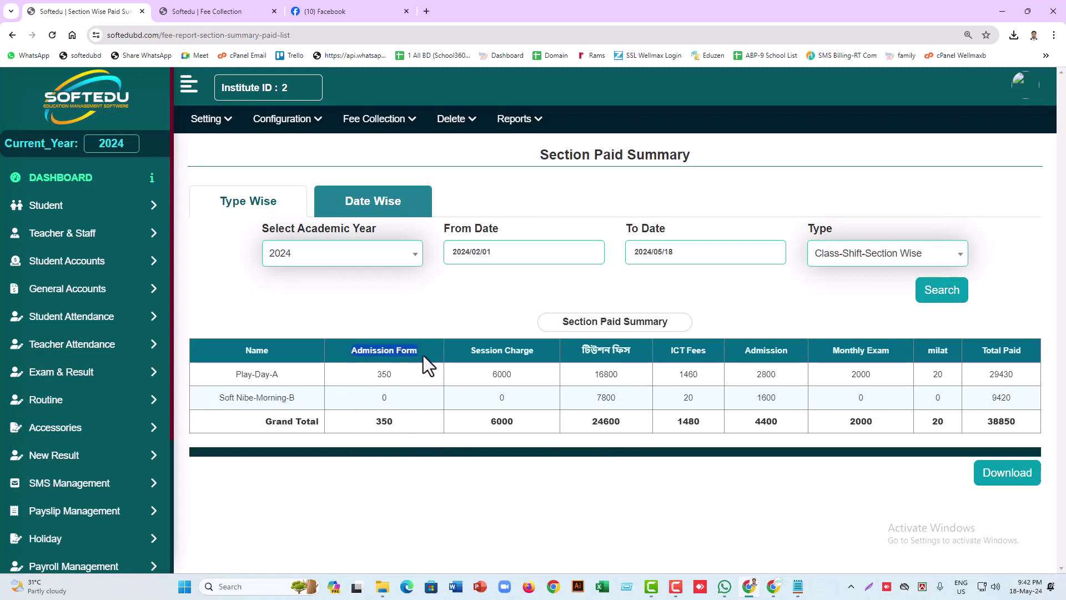
pyautogui.doubleClick(384, 421)
pyautogui.tripleClick(491, 349)
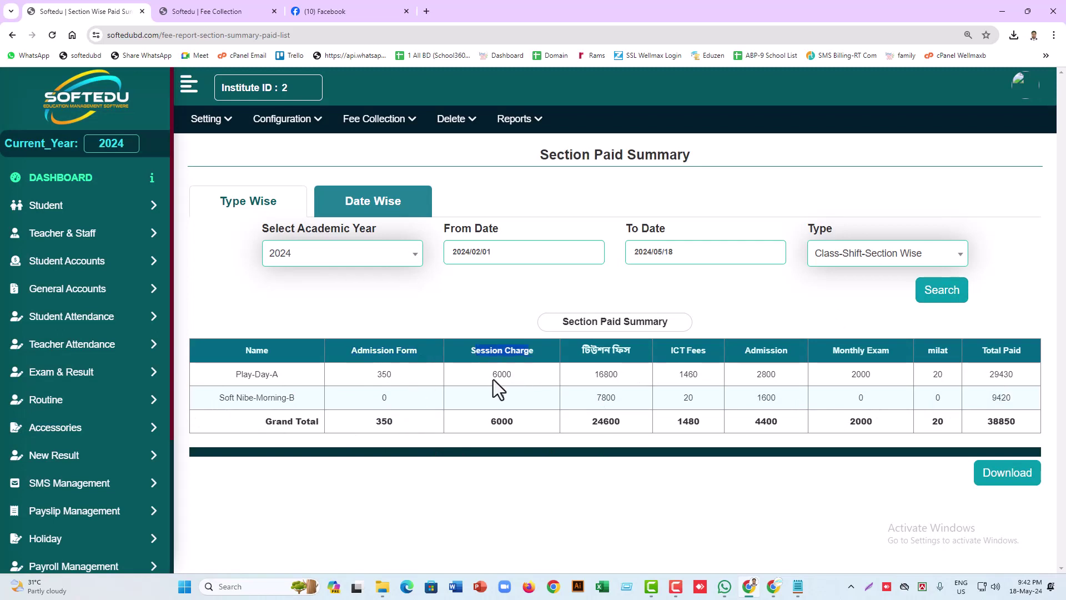
pyautogui.moveTo(229, 377); pyautogui.dragTo(968, 375)
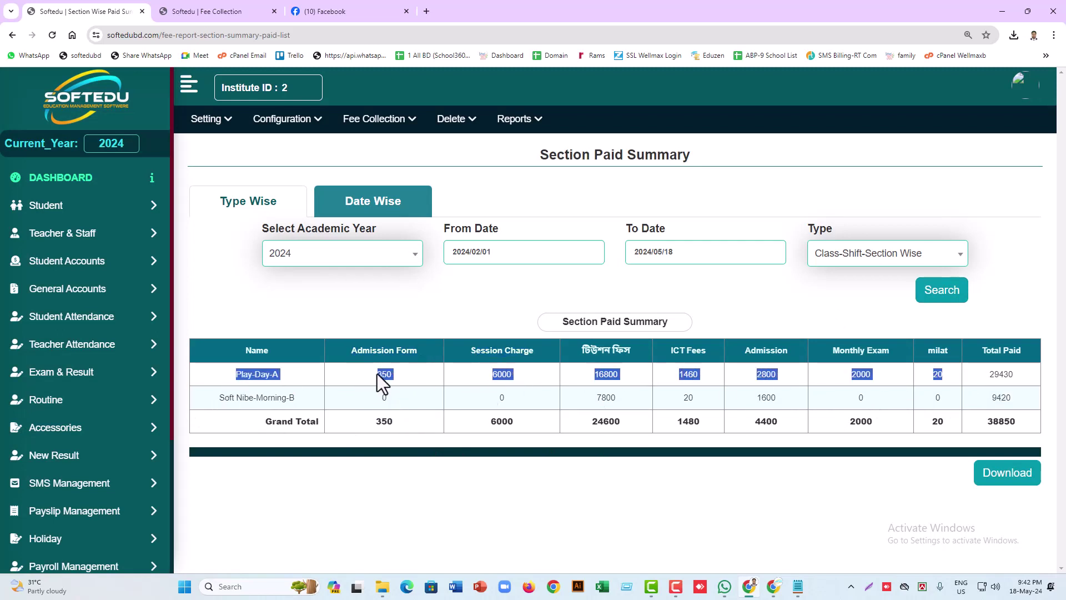
pyautogui.moveTo(381, 374); pyautogui.dragTo(390, 424)
pyautogui.click(500, 423)
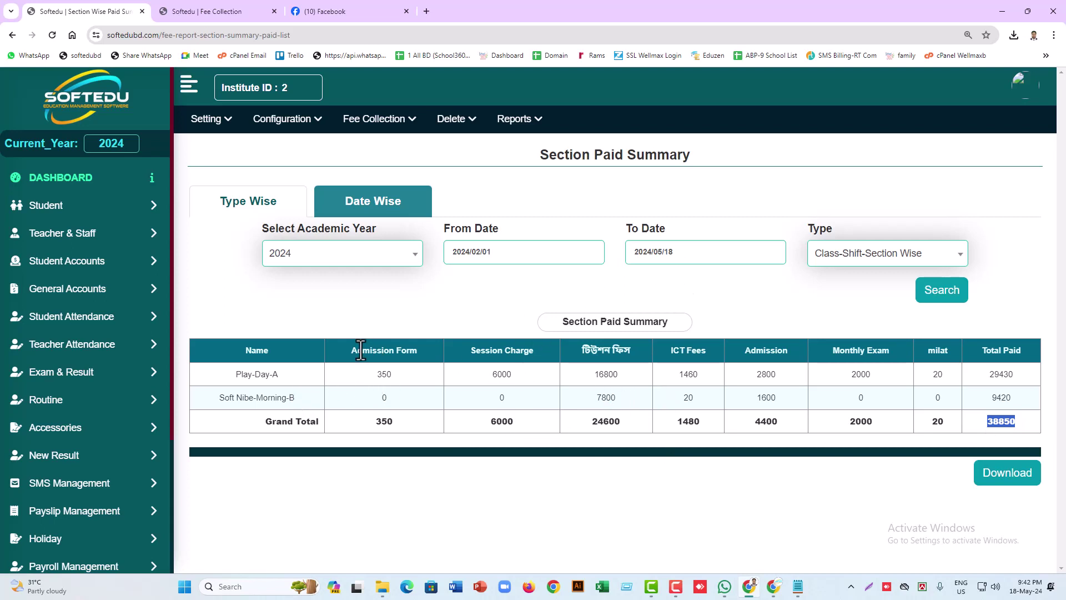
pyautogui.moveTo(425, 361); pyautogui.dragTo(581, 362)
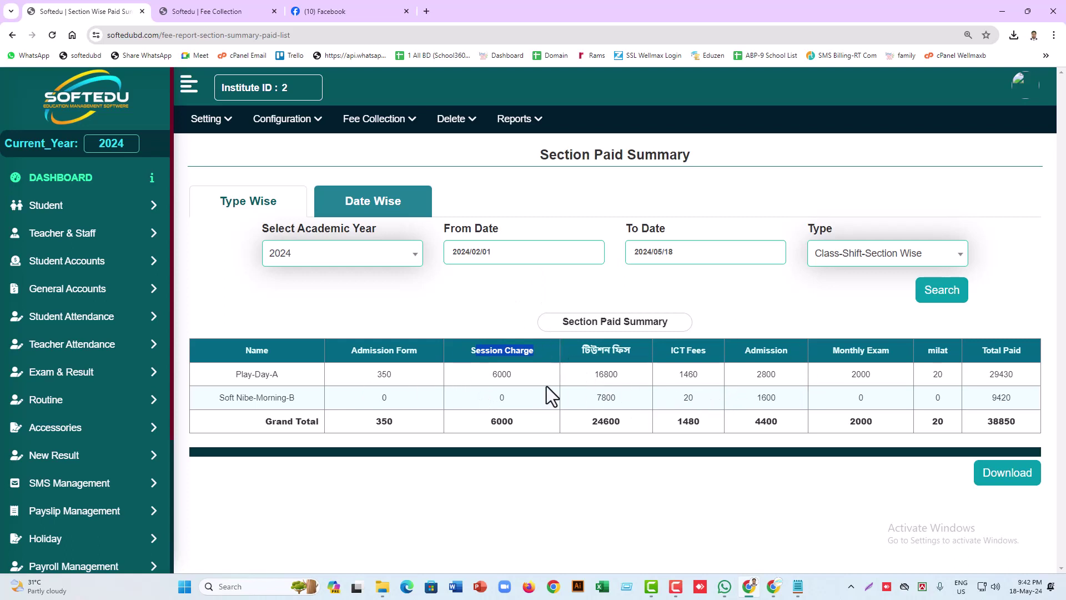
pyautogui.moveTo(995, 374); pyautogui.dragTo(1009, 374)
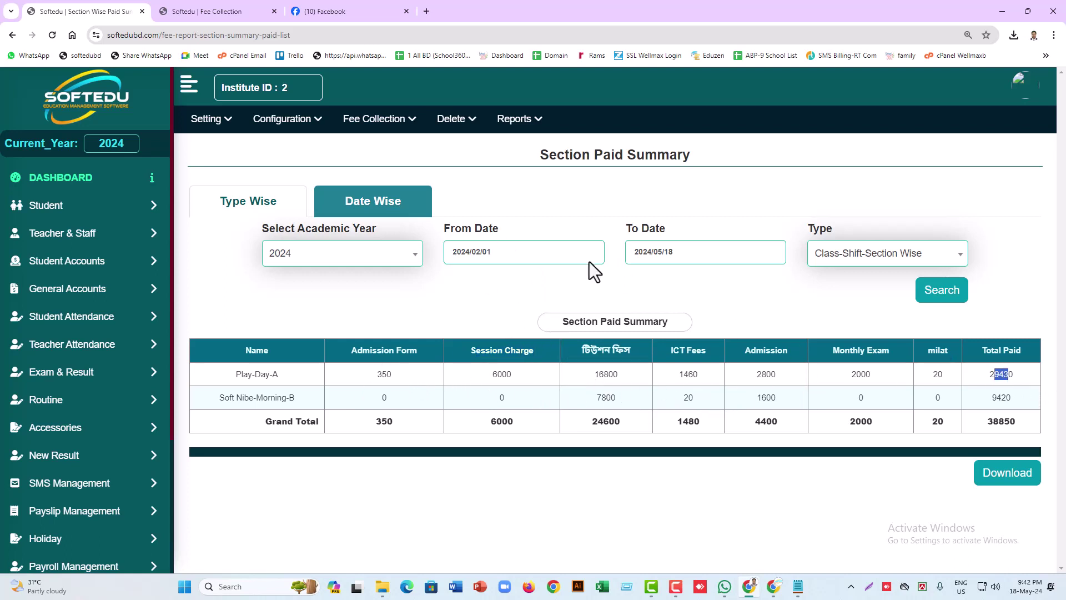
pyautogui.click(487, 259)
pyautogui.click(661, 255)
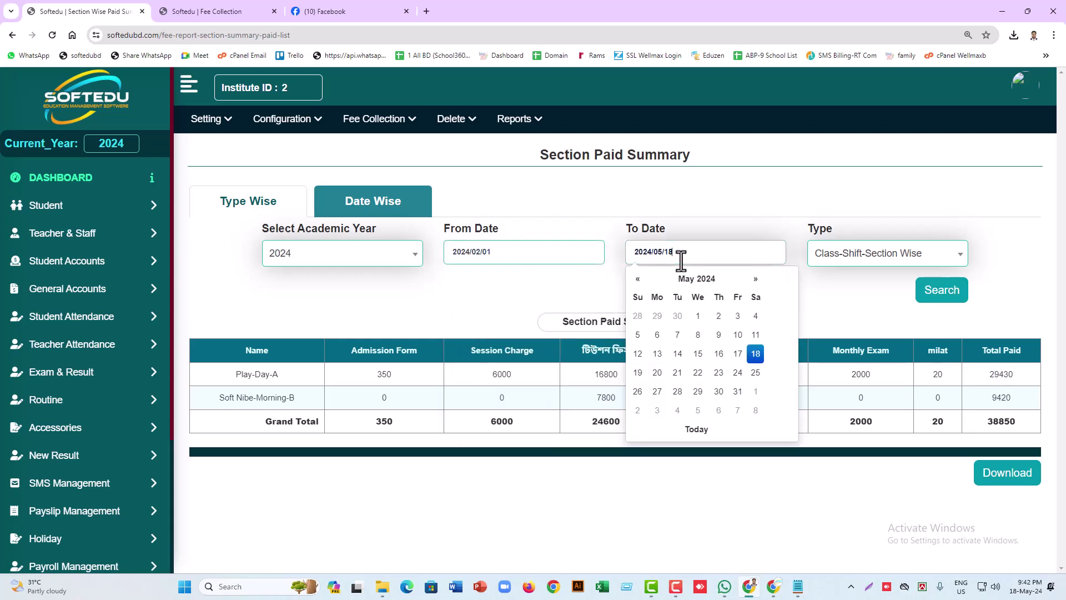
pyautogui.click(864, 327)
# Open the Date Wise version of the Section Paid Summary and set the academic year to 2024
pyautogui.click(393, 213)
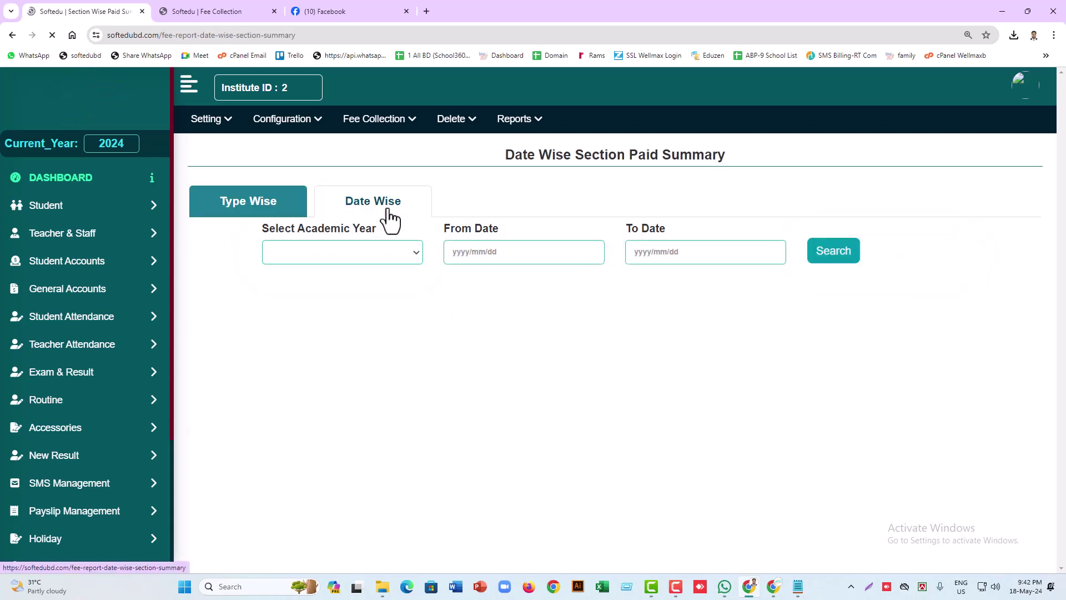
pyautogui.click(358, 251)
pyautogui.click(422, 319)
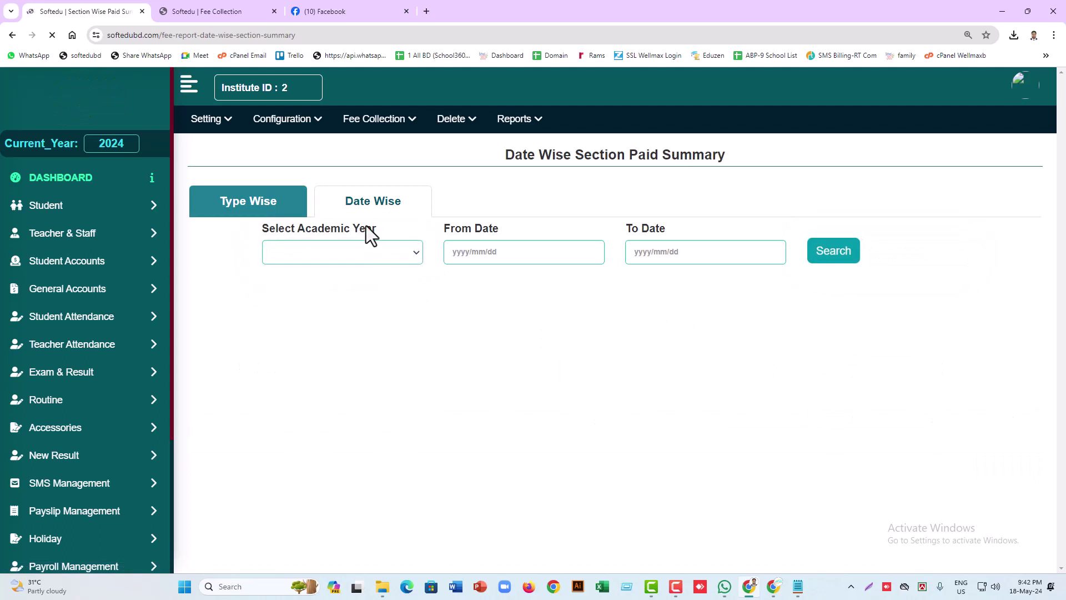
pyautogui.click(343, 255)
pyautogui.click(302, 340)
# Set the date range to 2024/01/01 through 2024/05/18 and generate the Date Wise Section Paid Summary
pyautogui.click(476, 254)
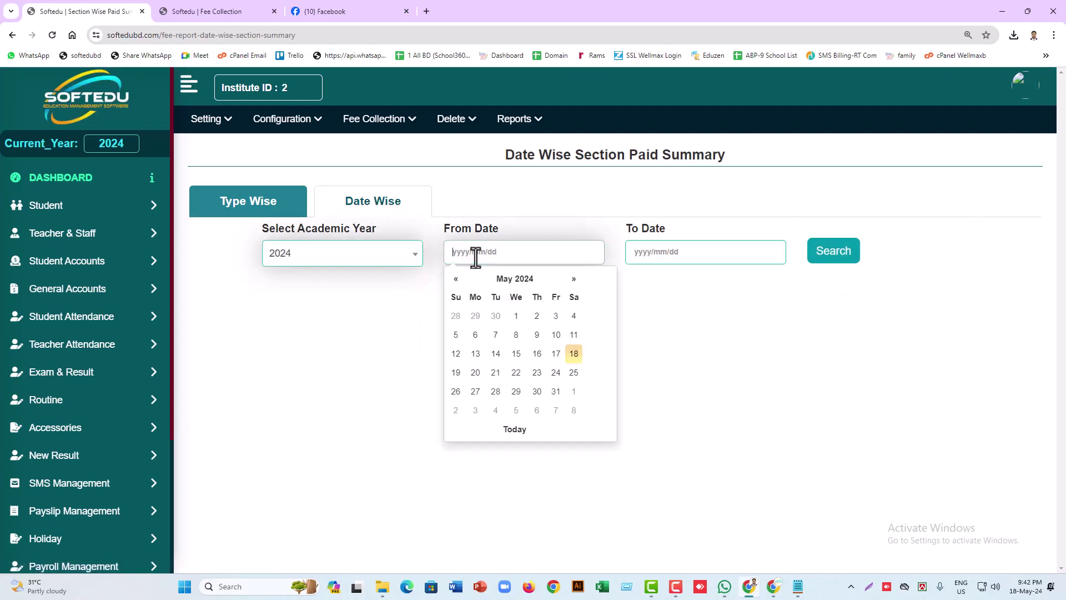
pyautogui.click(516, 279)
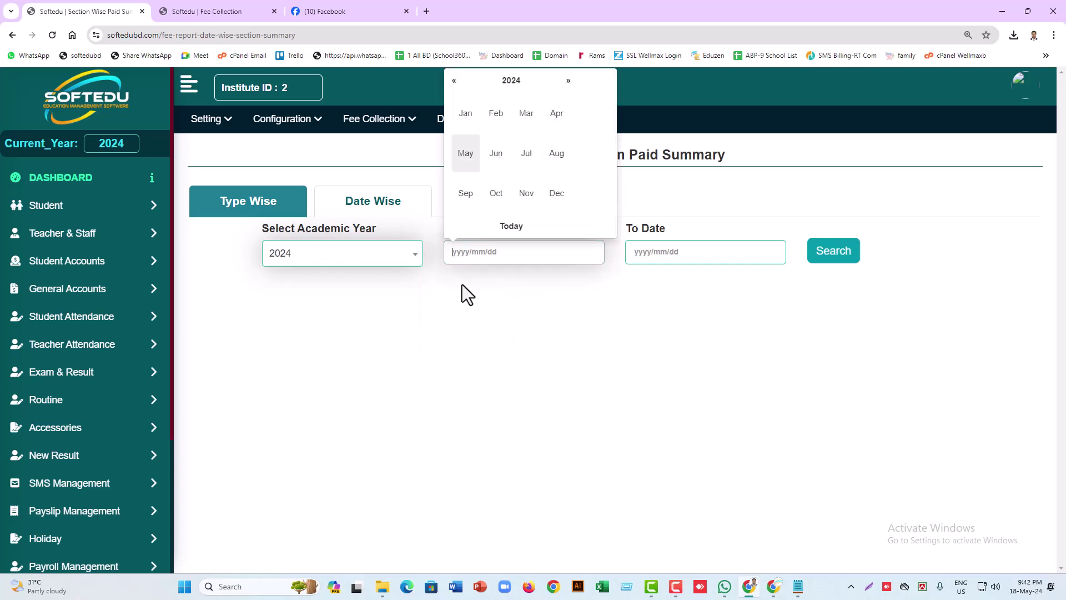
pyautogui.click(469, 113)
pyautogui.click(475, 315)
pyautogui.click(648, 251)
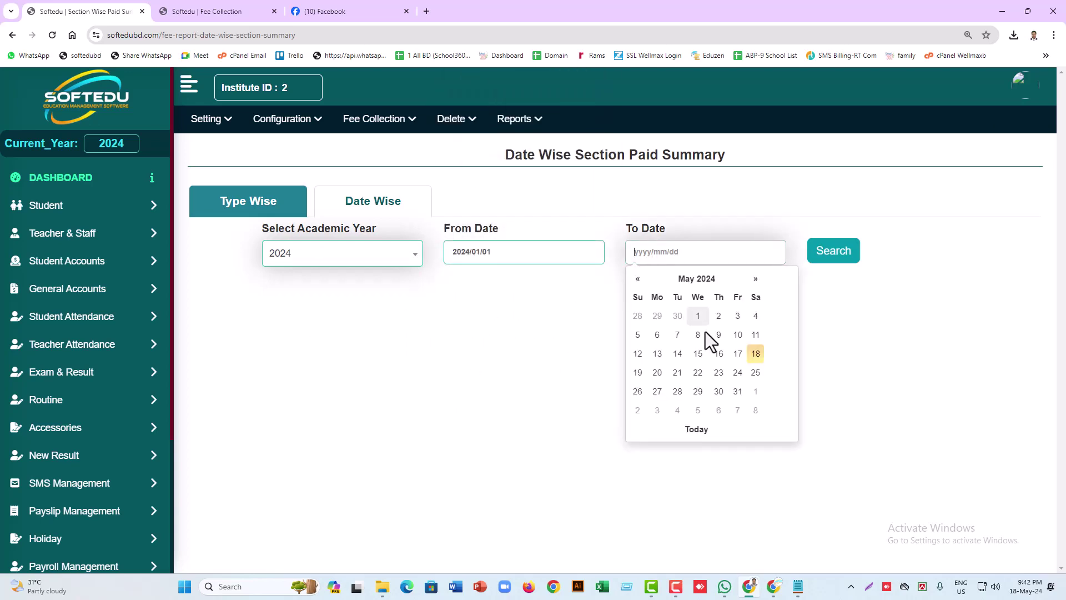
pyautogui.click(757, 356)
pyautogui.click(850, 258)
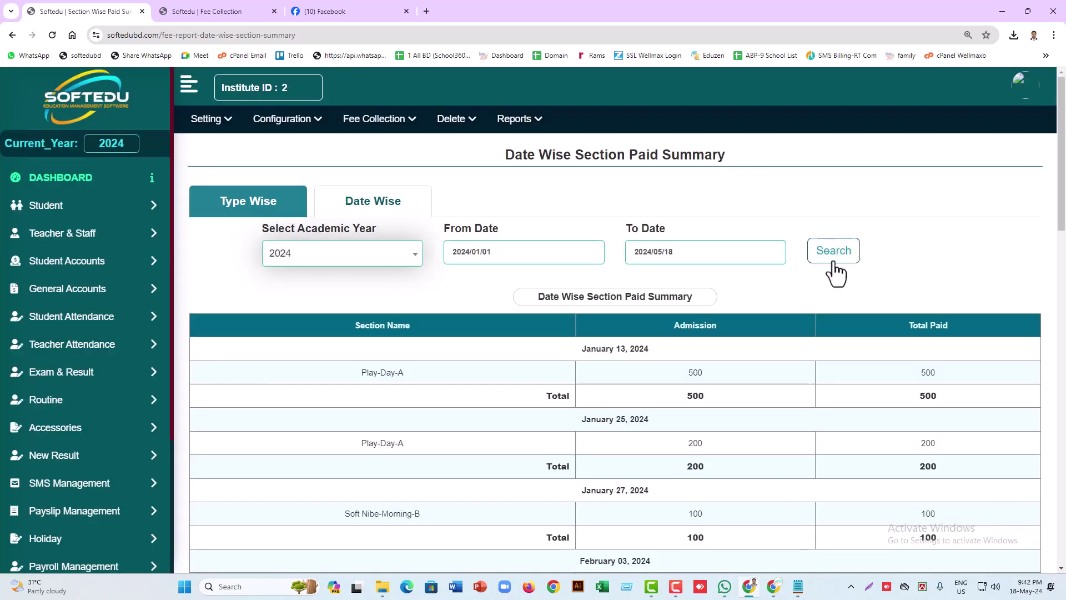
# Review the paid amounts per section under each collection date, including the daily totals and the Grand Total row
pyautogui.scroll(-1, 716, 345)
pyautogui.scroll(-3, 721, 354)
pyautogui.scroll(1, 688, 248)
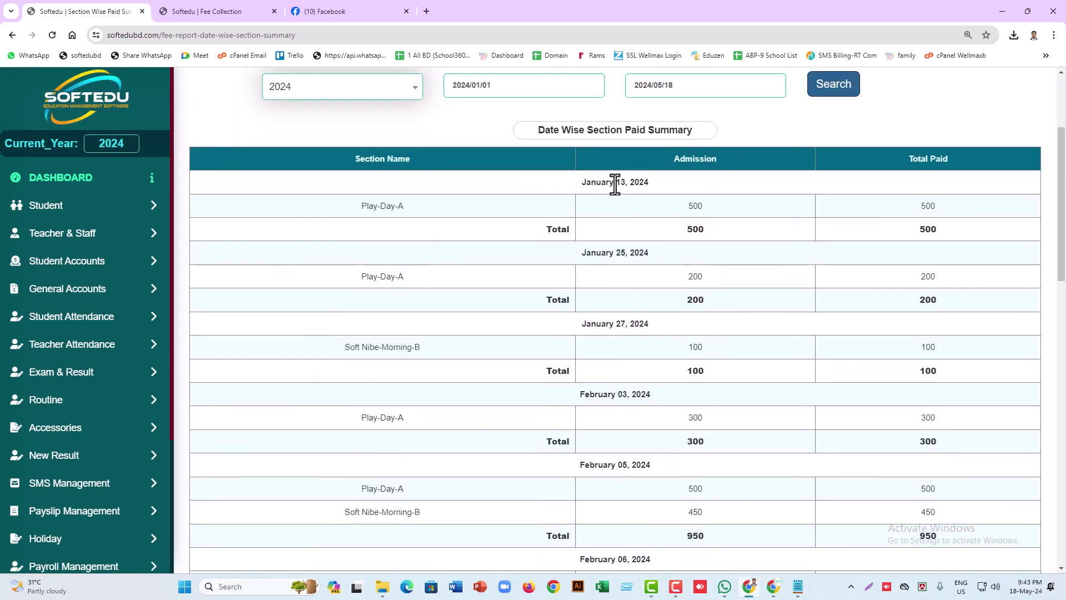
pyautogui.moveTo(615, 185); pyautogui.dragTo(650, 183)
pyautogui.click(357, 209)
pyautogui.doubleClick(696, 205)
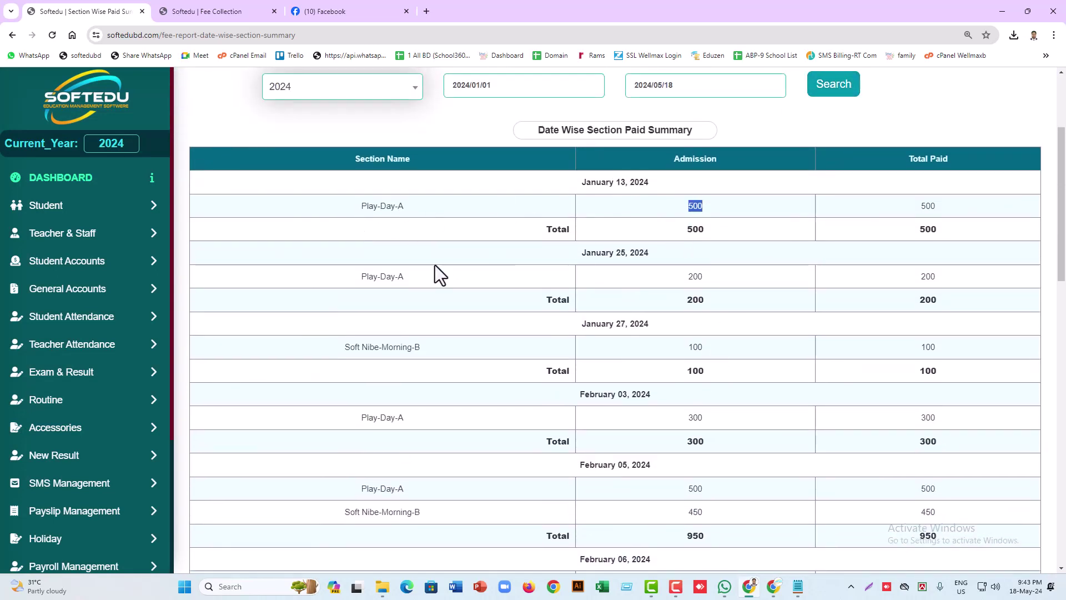
pyautogui.moveTo(617, 252); pyautogui.dragTo(651, 254)
pyautogui.moveTo(362, 276); pyautogui.dragTo(397, 276)
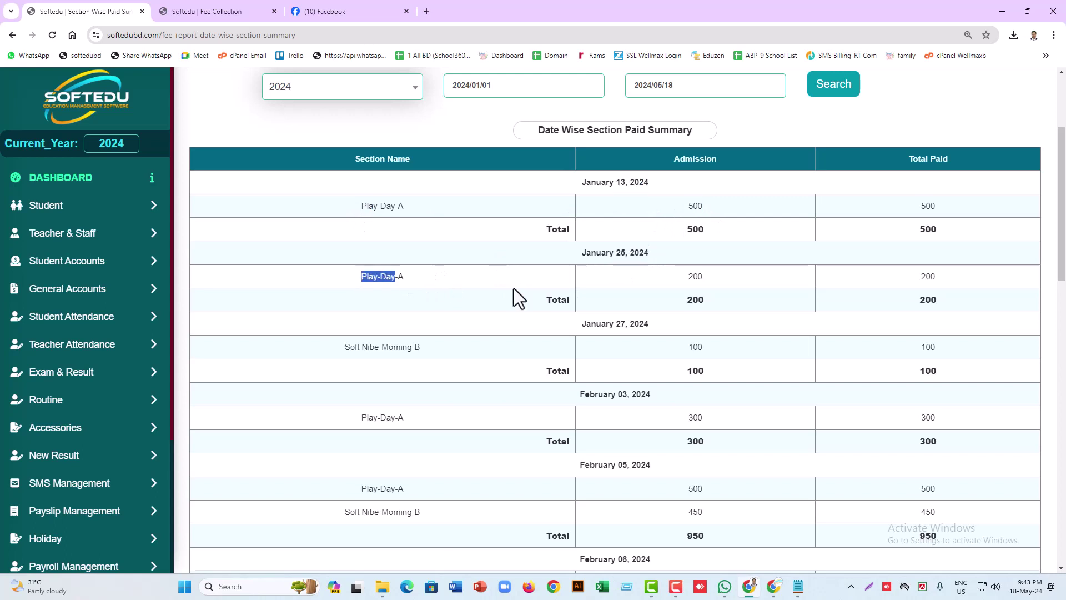
pyautogui.doubleClick(698, 277)
pyautogui.scroll(-1, 1064, 239)
pyautogui.scroll(-10, 1065, 239)
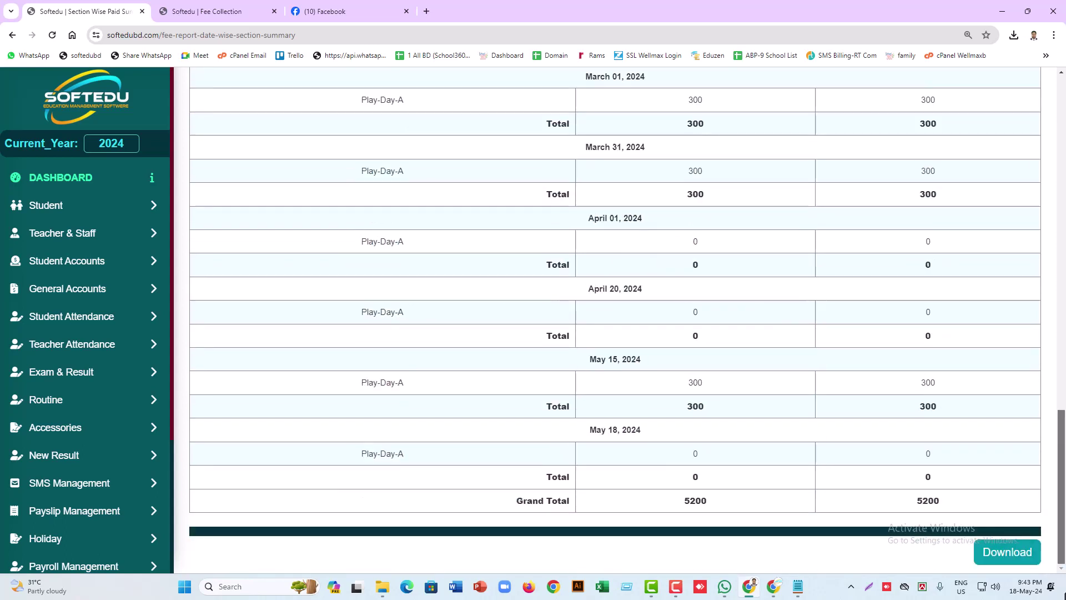
pyautogui.moveTo(917, 500); pyautogui.dragTo(968, 502)
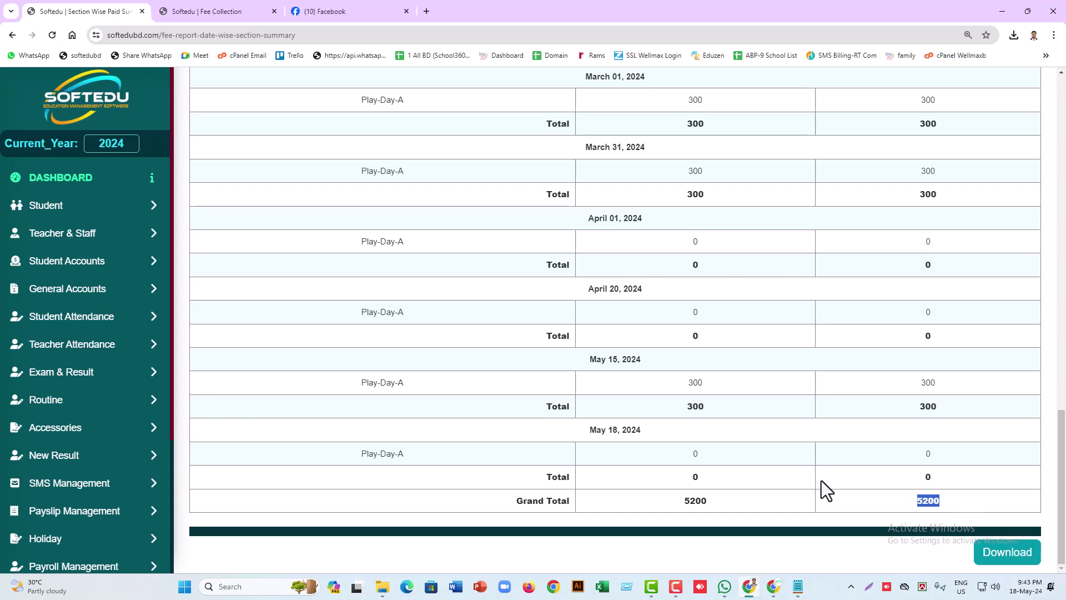
pyautogui.scroll(10, 821, 466)
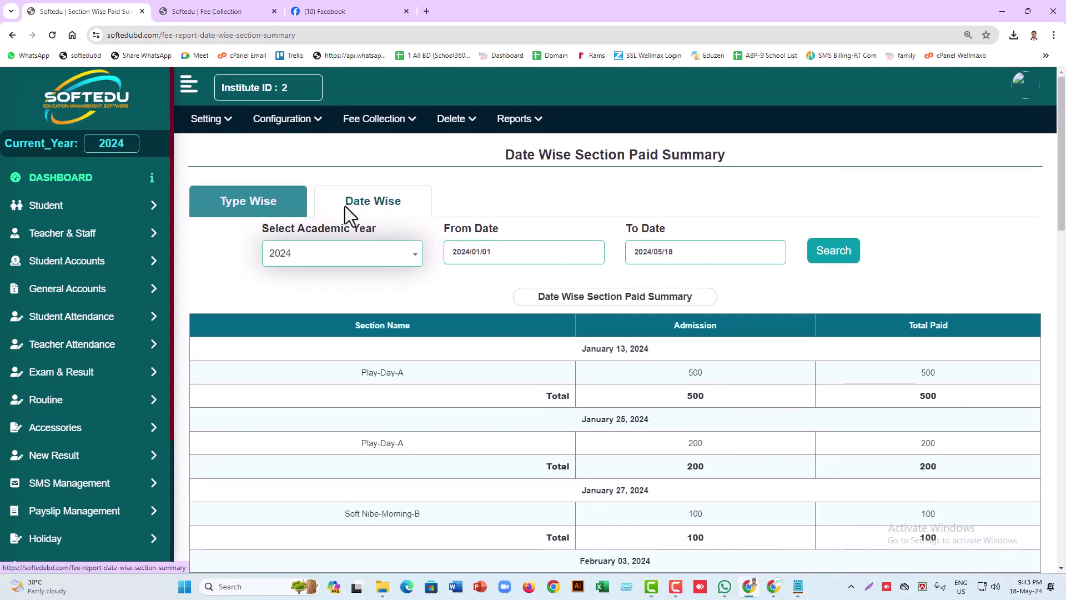
# Open the Student Due List report and choose academic year 2024, section Play-Day-A and group General
pyautogui.click(535, 120)
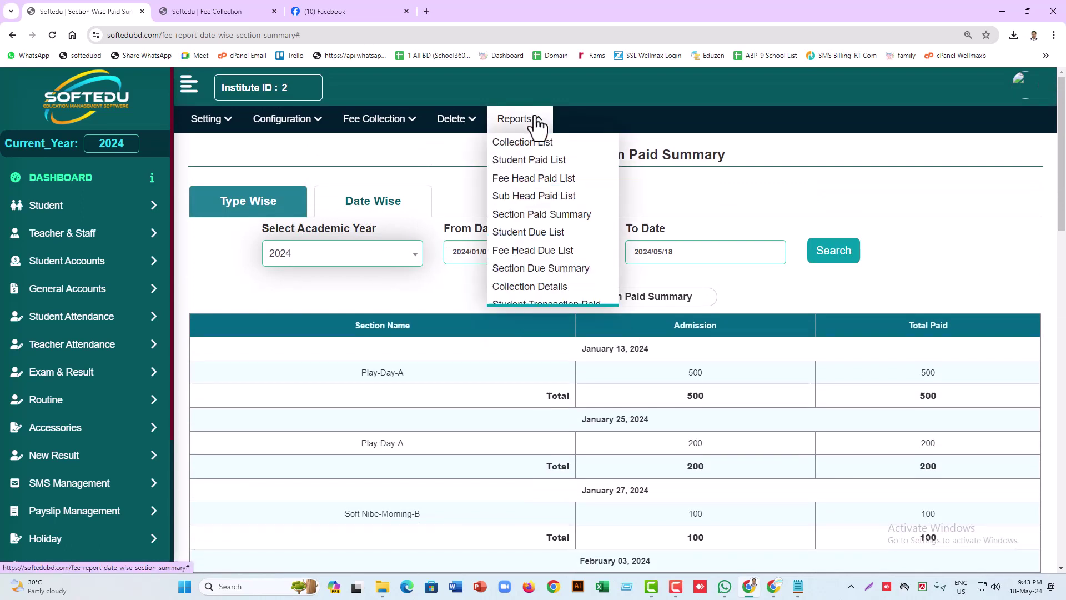
pyautogui.click(538, 236)
pyautogui.click(382, 215)
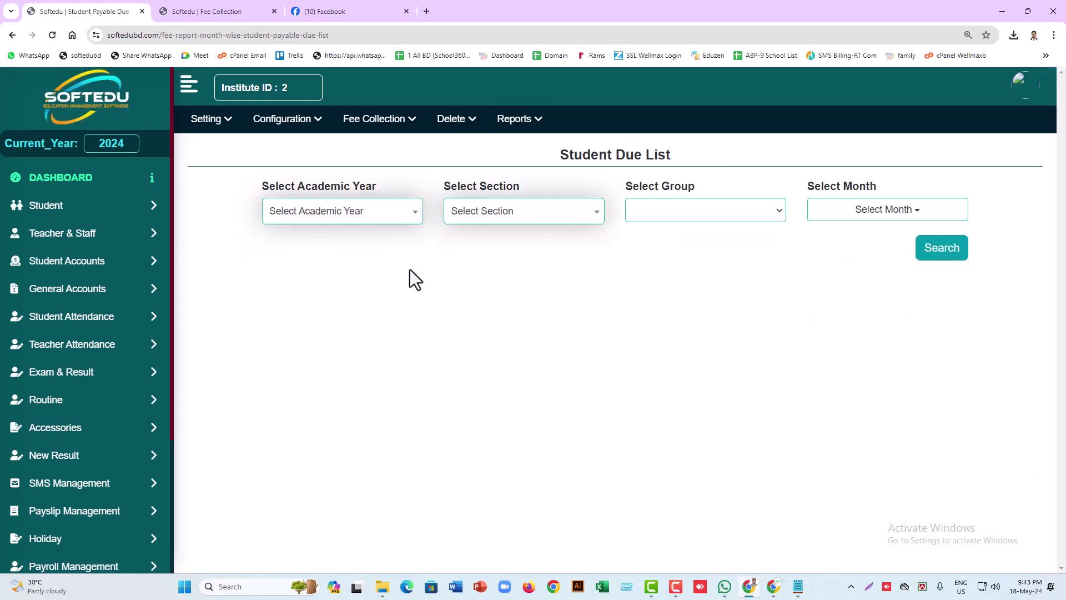
pyautogui.click(315, 217)
pyautogui.click(300, 293)
pyautogui.click(481, 218)
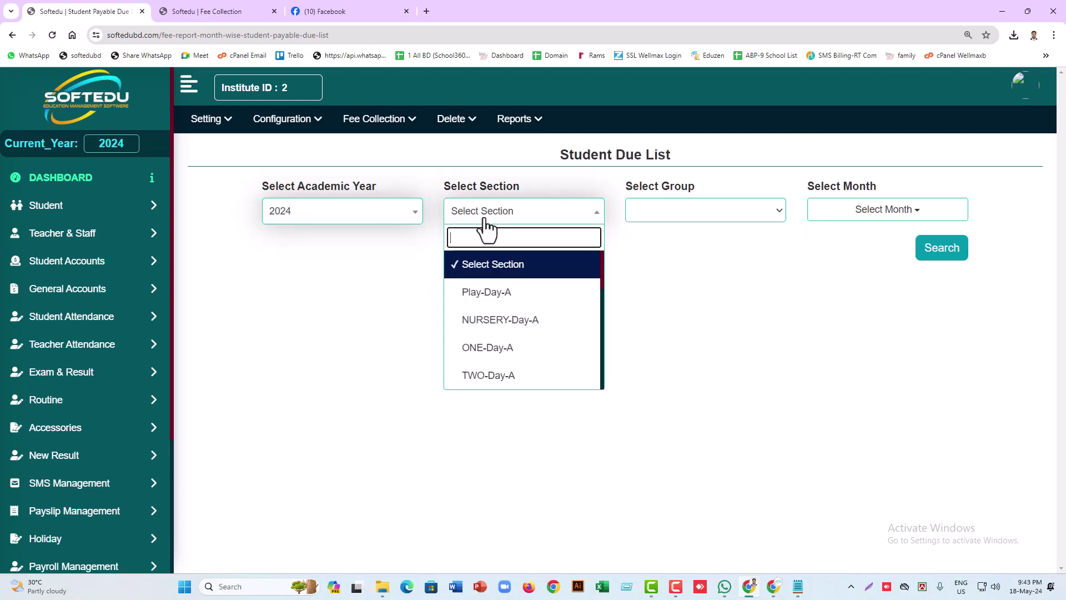
pyautogui.click(501, 292)
pyautogui.click(663, 217)
pyautogui.click(666, 264)
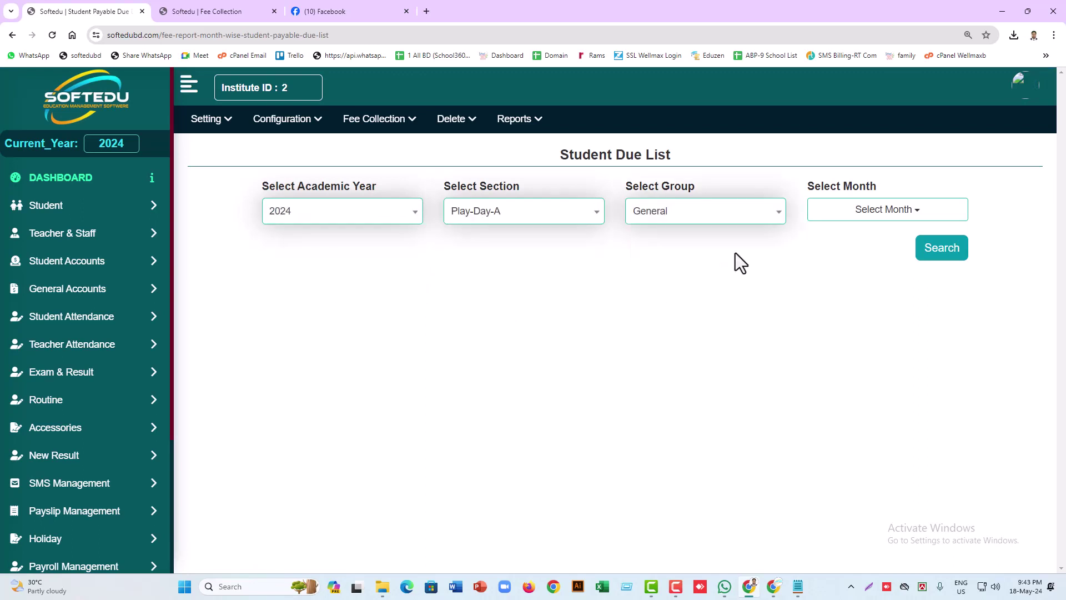
# Try to generate the Student Due List for all twelve months
pyautogui.click(855, 211)
pyautogui.click(830, 232)
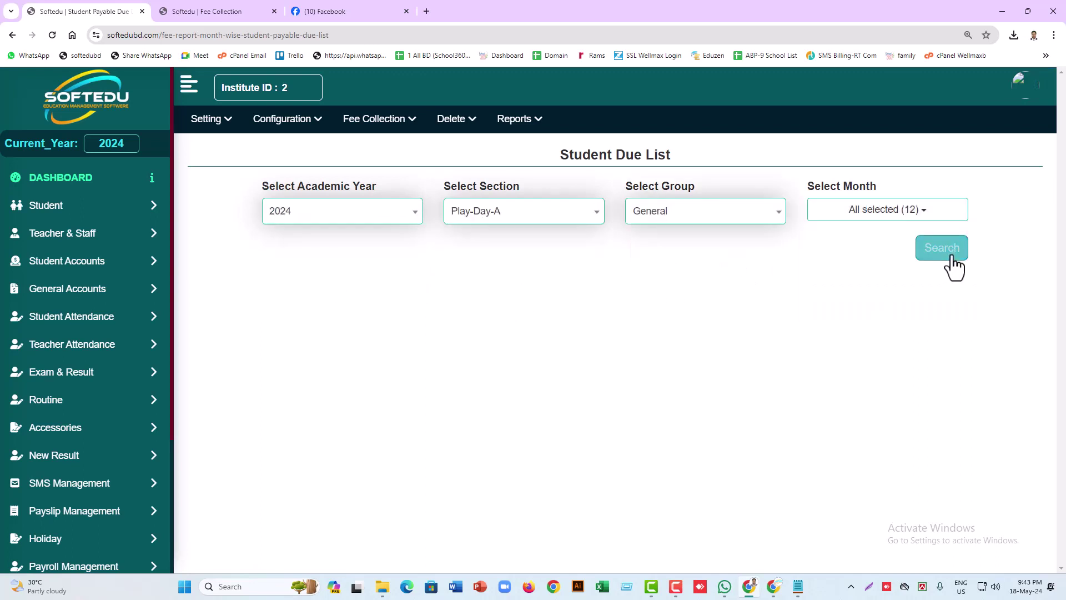
pyautogui.click(953, 253)
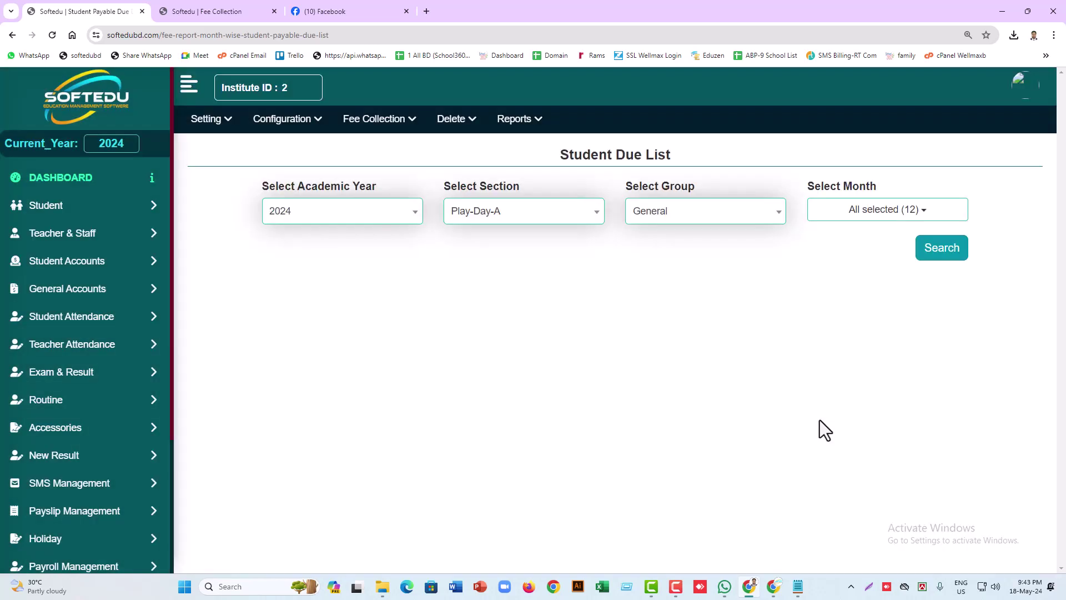
# Limit the month selection to January, February, March and April and generate the Student Due List
pyautogui.click(887, 217)
pyautogui.click(850, 233)
pyautogui.click(852, 252)
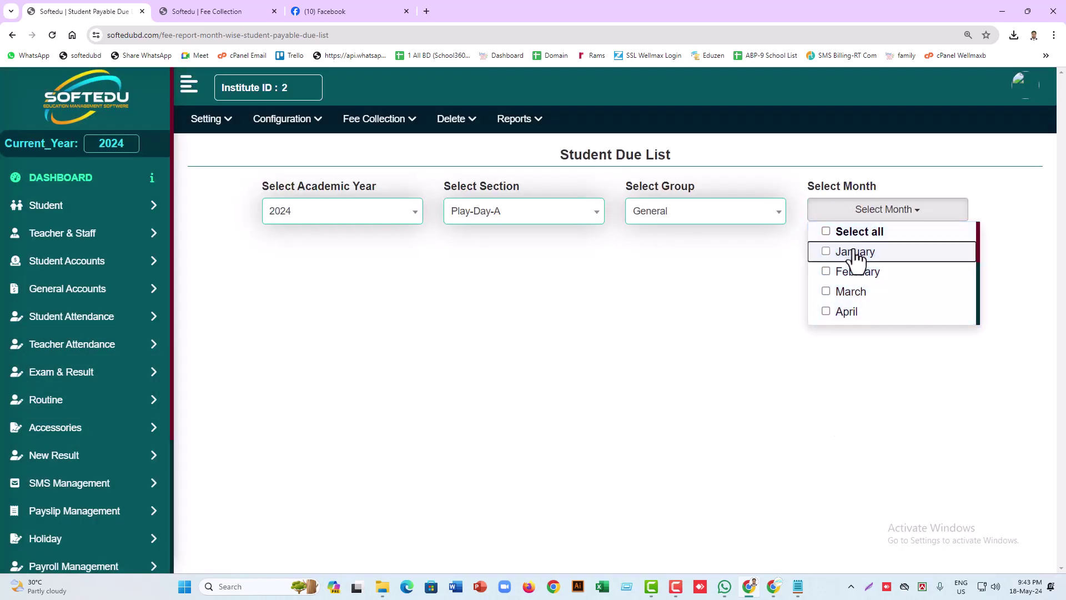
pyautogui.click(848, 292)
pyautogui.click(849, 272)
pyautogui.click(846, 313)
pyautogui.click(847, 312)
pyautogui.click(837, 289)
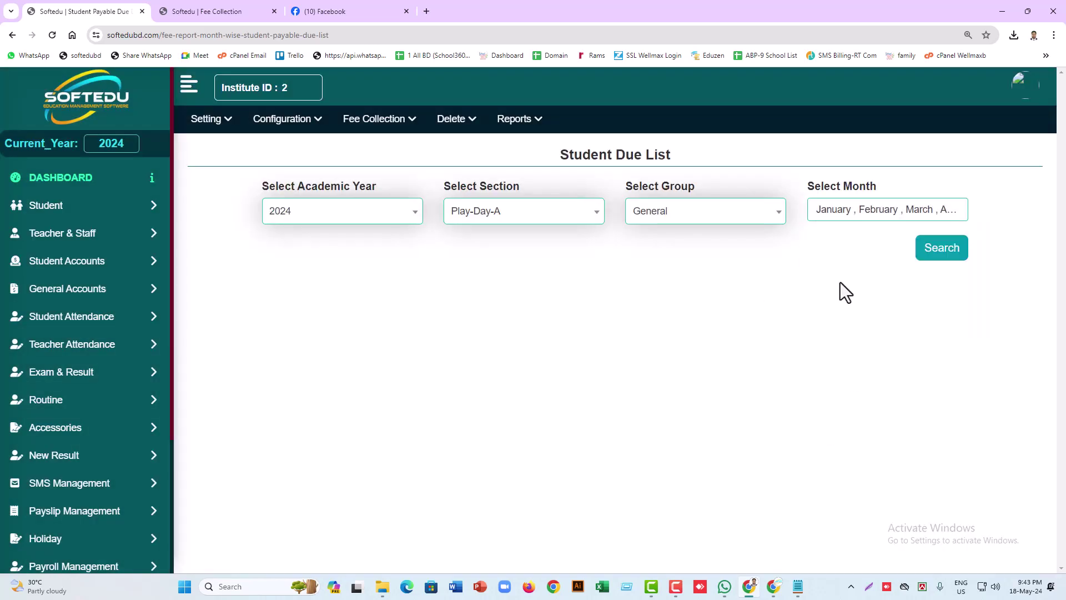
pyautogui.click(954, 247)
# Examine the students' monthly admission and tuition dues in the Student Due List against the Total column
pyautogui.scroll(-5, 825, 328)
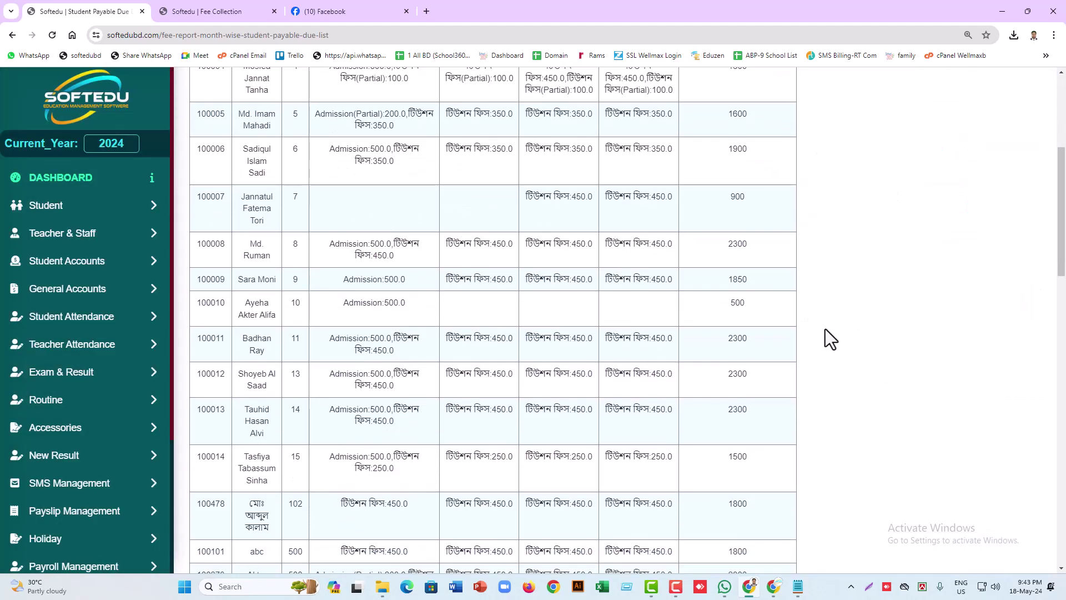
pyautogui.scroll(3, 825, 329)
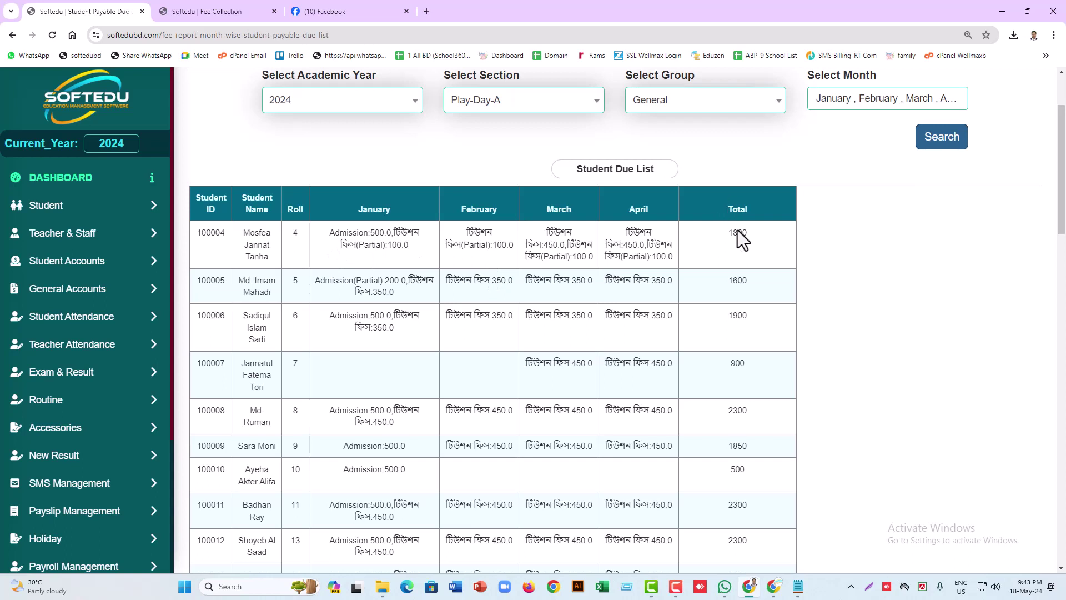
pyautogui.moveTo(724, 235); pyautogui.dragTo(742, 232)
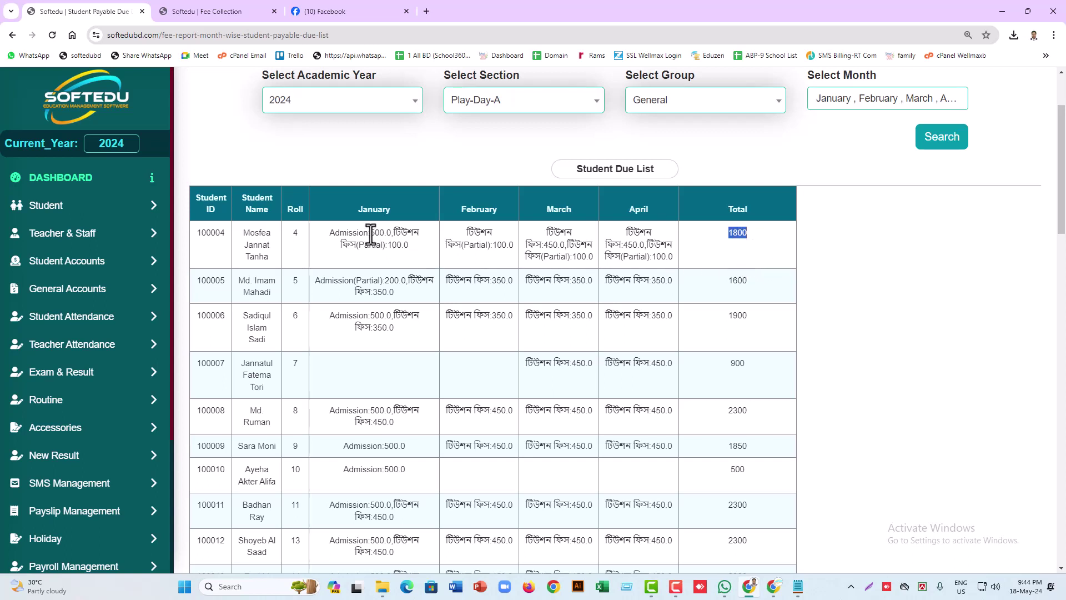
pyautogui.moveTo(369, 233); pyautogui.dragTo(391, 235)
pyautogui.click(465, 236)
pyautogui.doubleClick(500, 246)
pyautogui.tripleClick(552, 231)
pyautogui.doubleClick(550, 245)
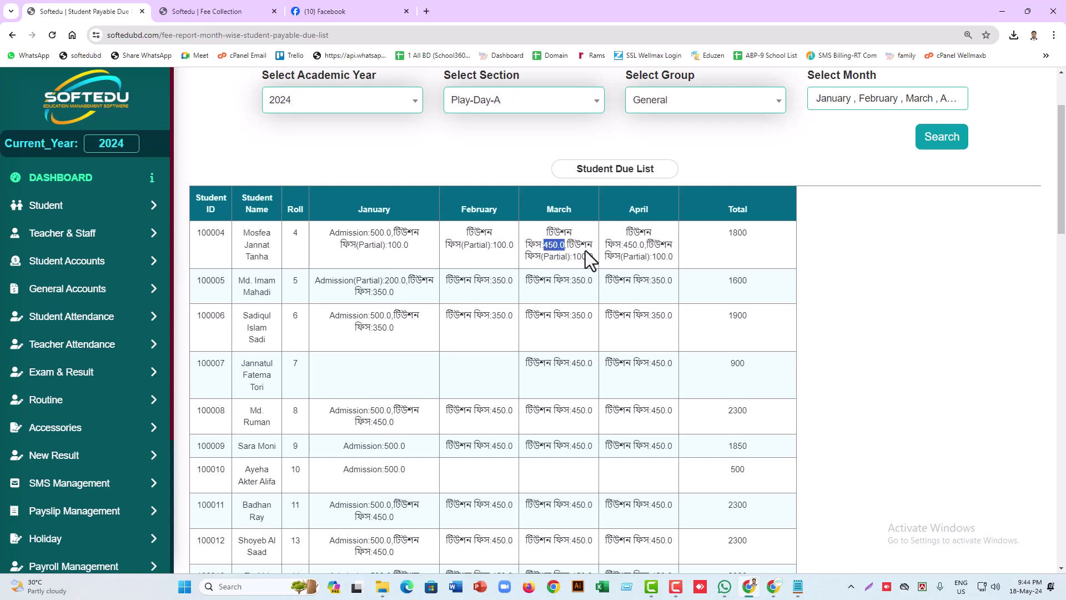
pyautogui.click(542, 258)
pyautogui.moveTo(578, 258); pyautogui.dragTo(573, 259)
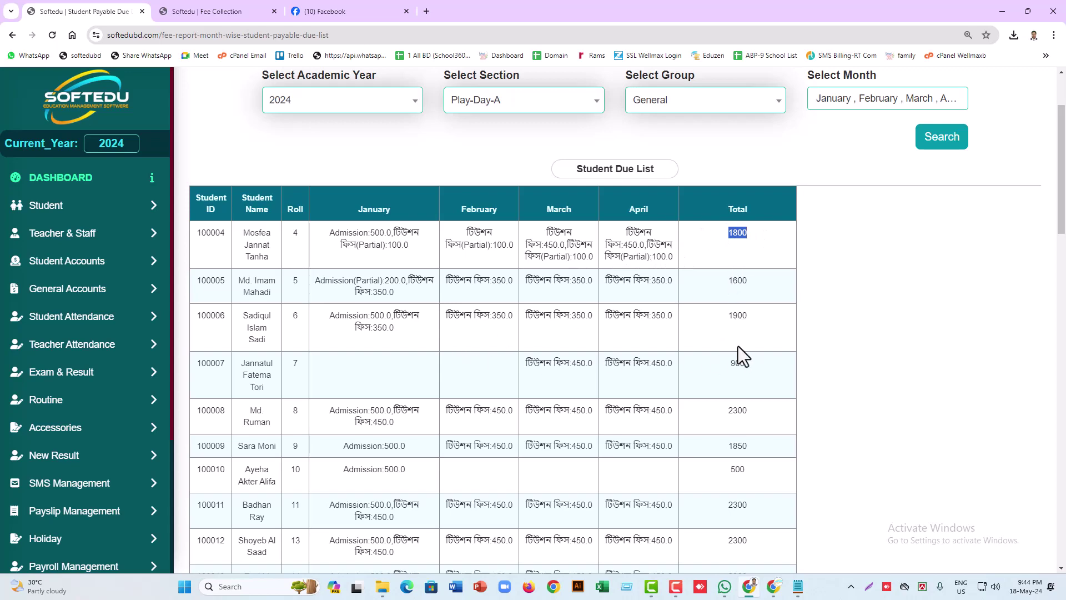
pyautogui.scroll(-3, 742, 347)
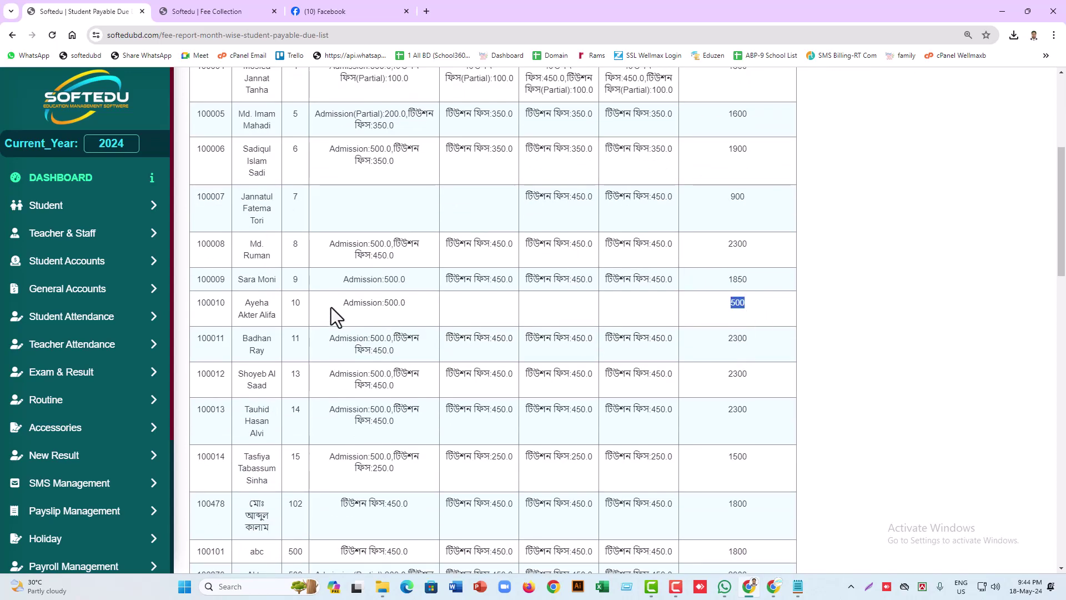
pyautogui.moveTo(336, 302); pyautogui.dragTo(410, 303)
pyautogui.click(772, 316)
pyautogui.scroll(5, 732, 365)
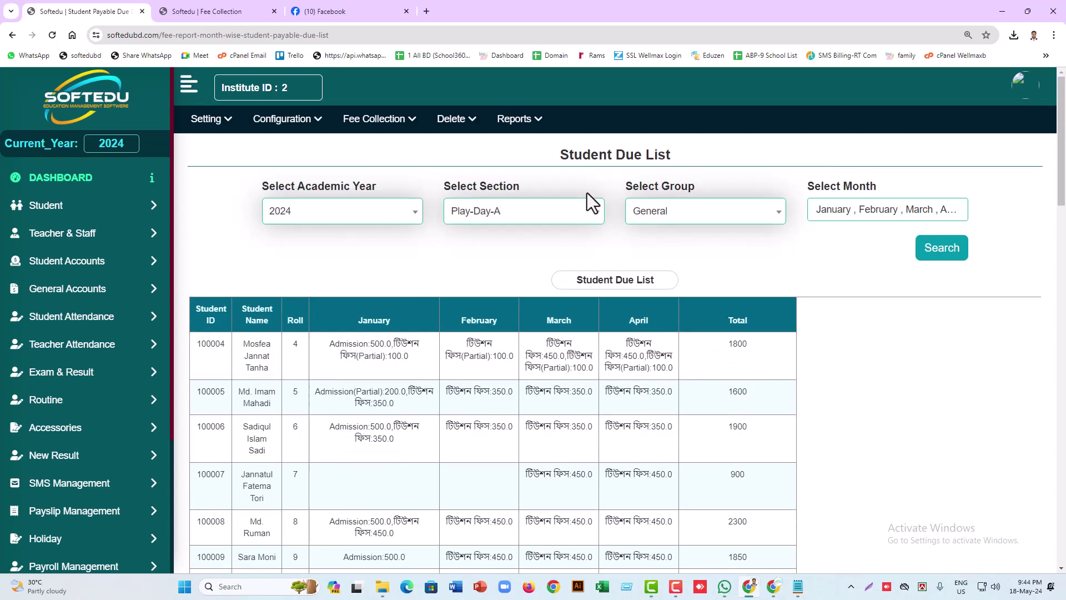
# Open the Fee Head Due List report and choose academic year 2024 and section Play-Day-A
pyautogui.click(537, 125)
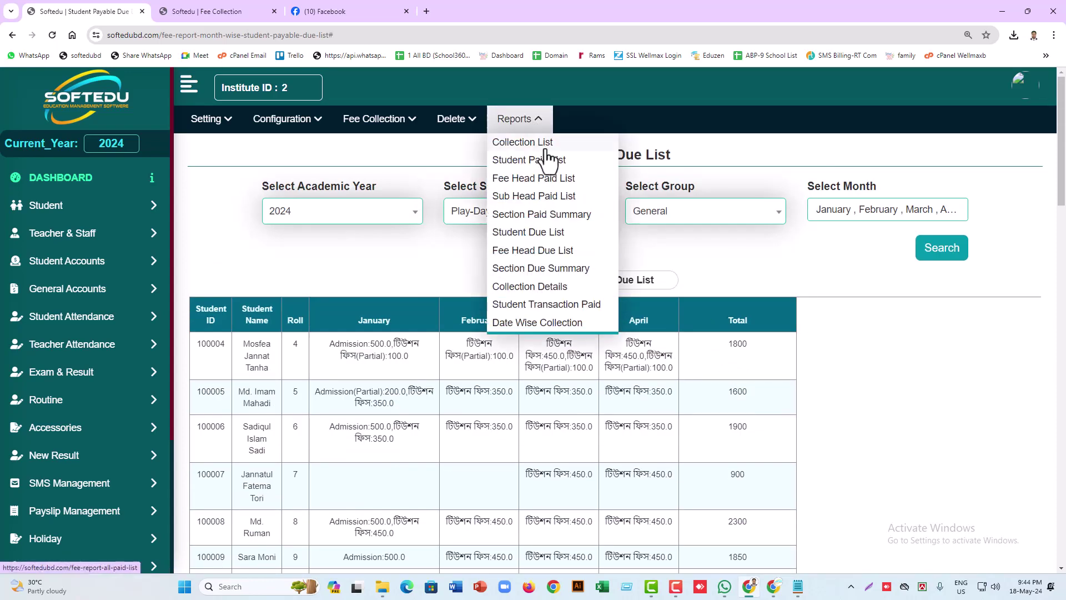
pyautogui.click(556, 254)
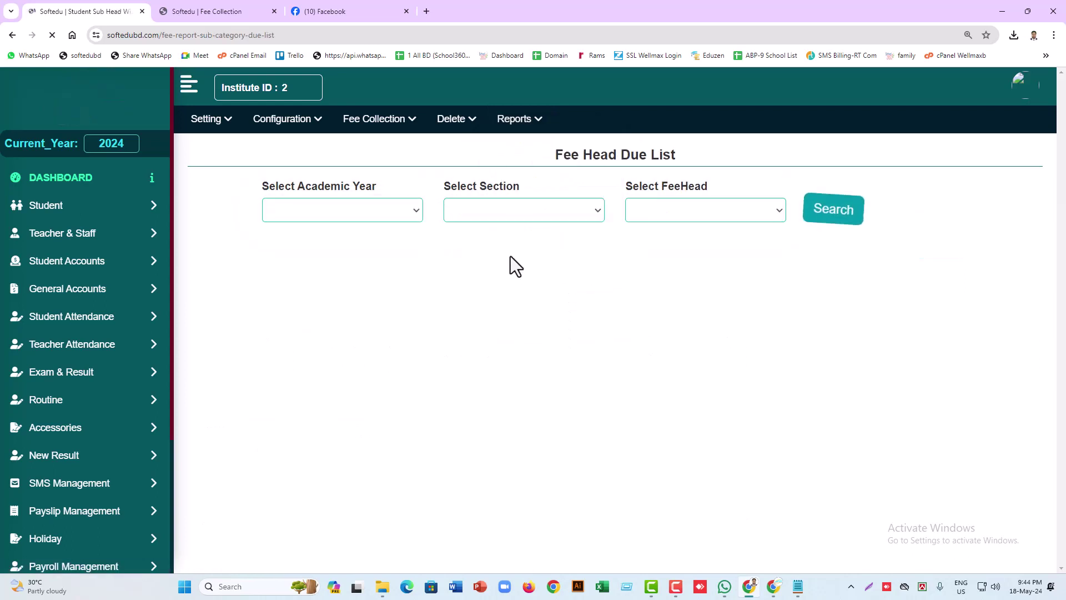
pyautogui.click(411, 216)
pyautogui.click(322, 291)
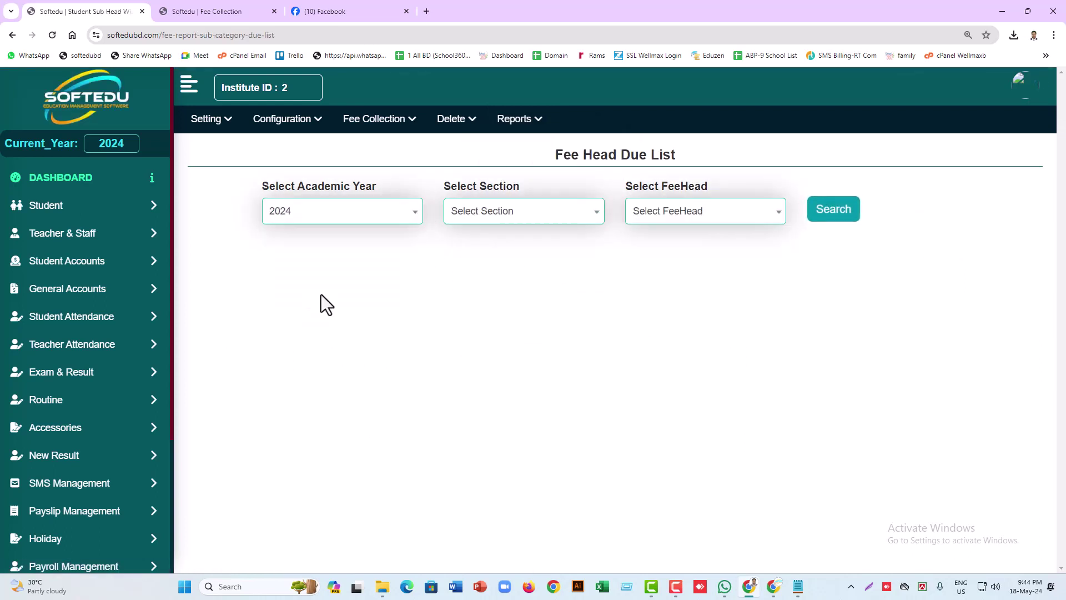
pyautogui.click(494, 214)
pyautogui.click(486, 292)
# Generate the Fee Head Due List for the fee head টিউশন ফিস and examine each student's monthly dues
pyautogui.click(682, 223)
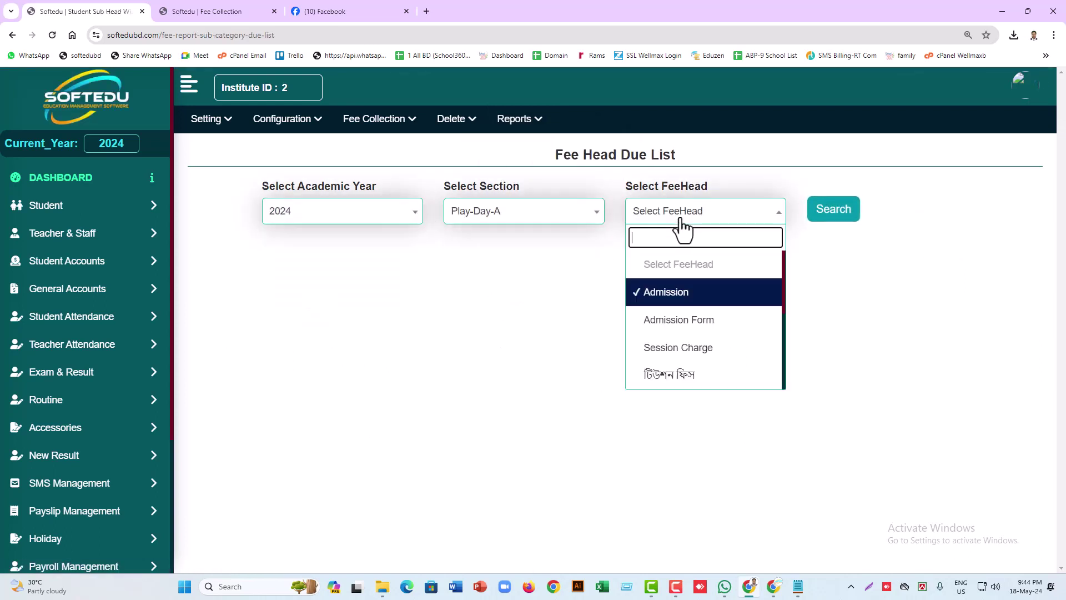
pyautogui.click(685, 383)
pyautogui.click(807, 215)
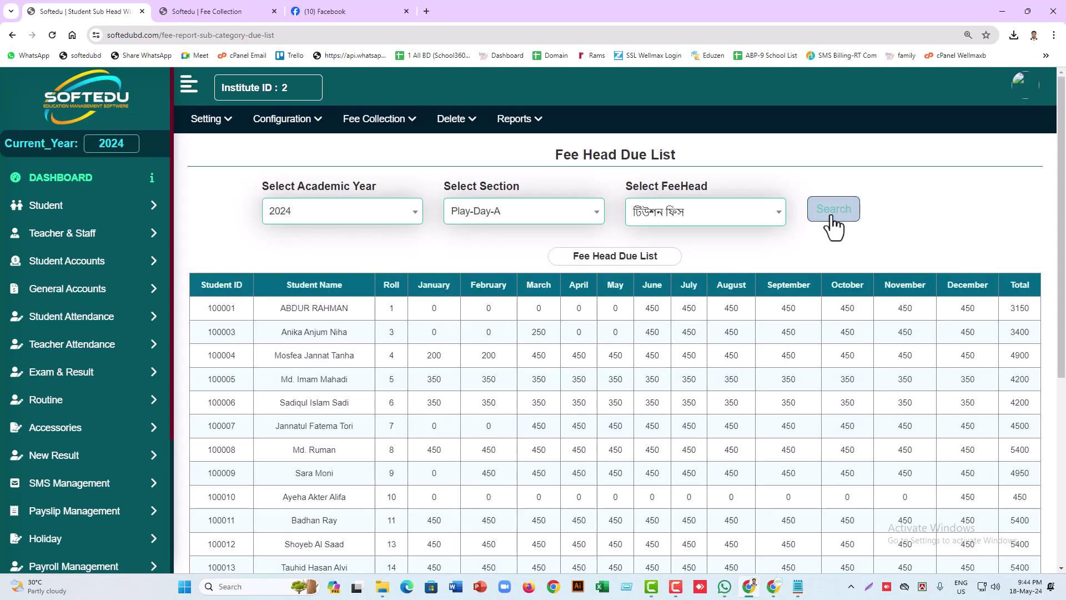
pyautogui.scroll(-2, 773, 308)
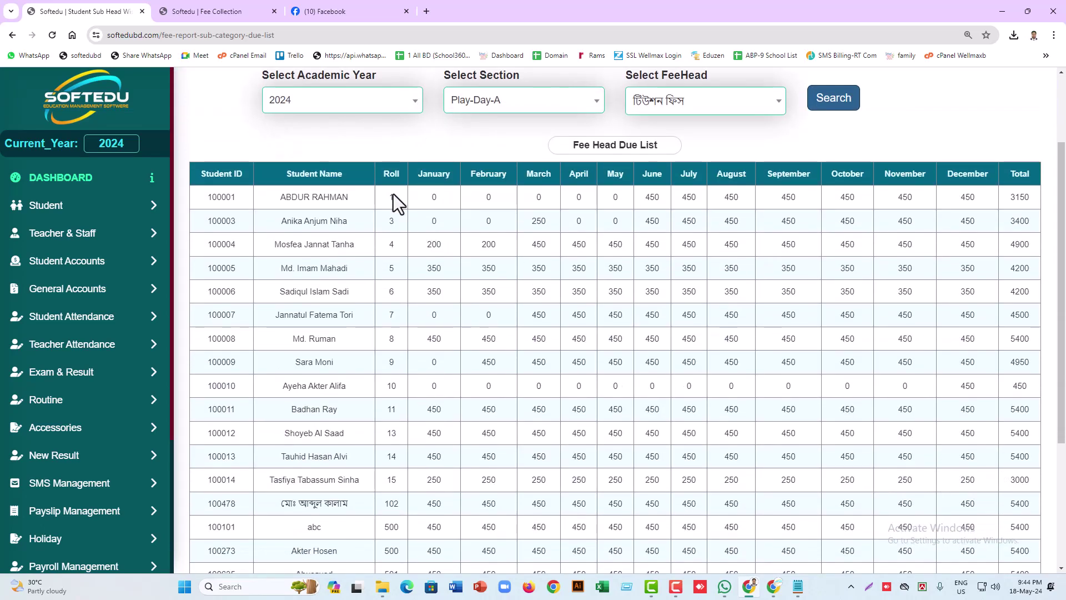
pyautogui.moveTo(393, 196); pyautogui.dragTo(880, 470)
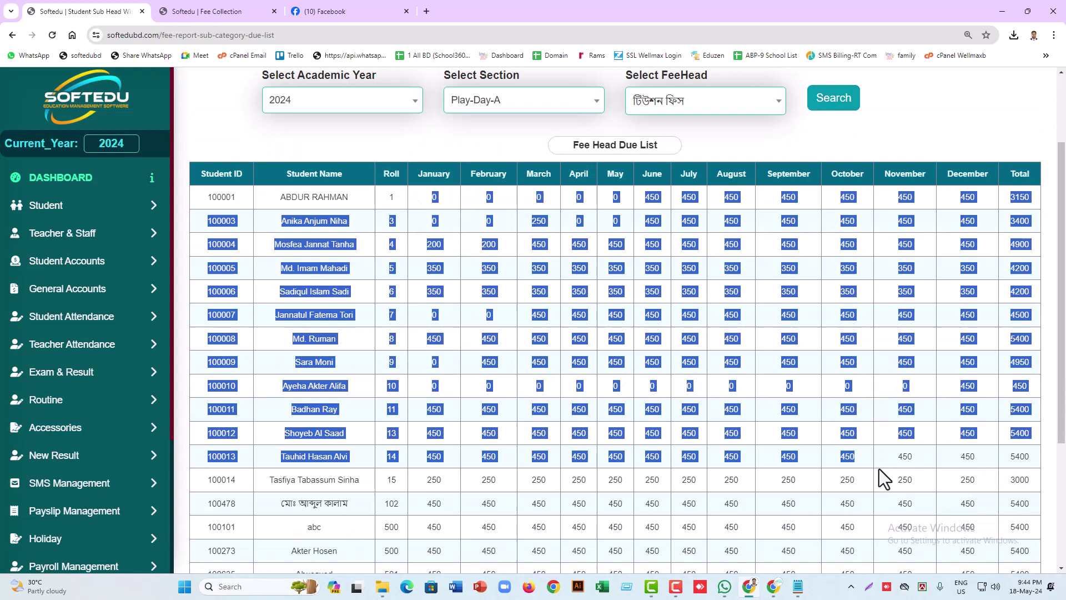
pyautogui.click(578, 354)
pyautogui.scroll(2, 558, 208)
pyautogui.click(538, 123)
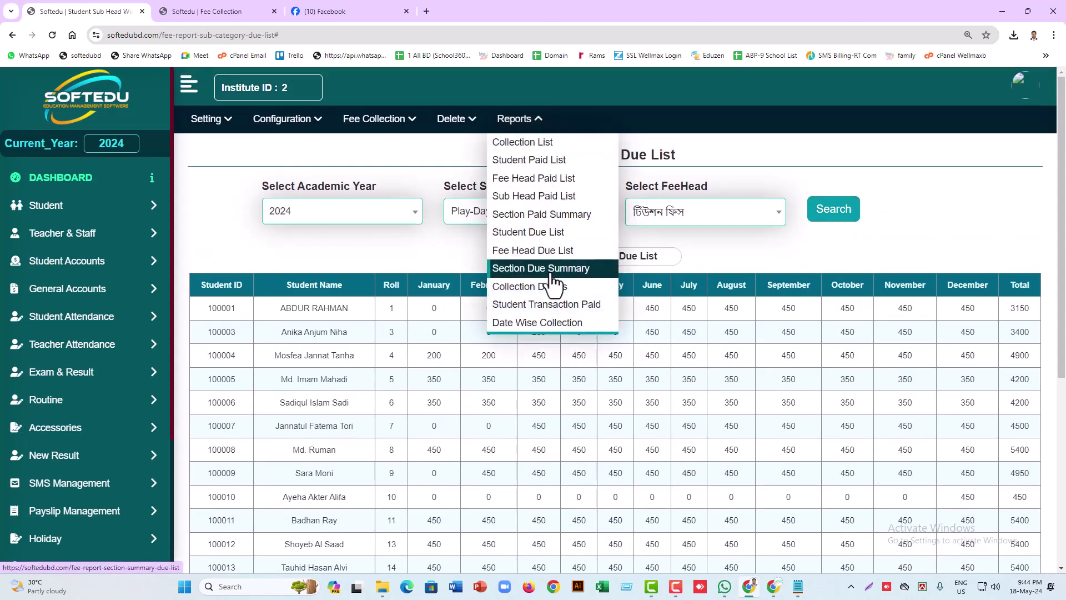
pyautogui.click(412, 245)
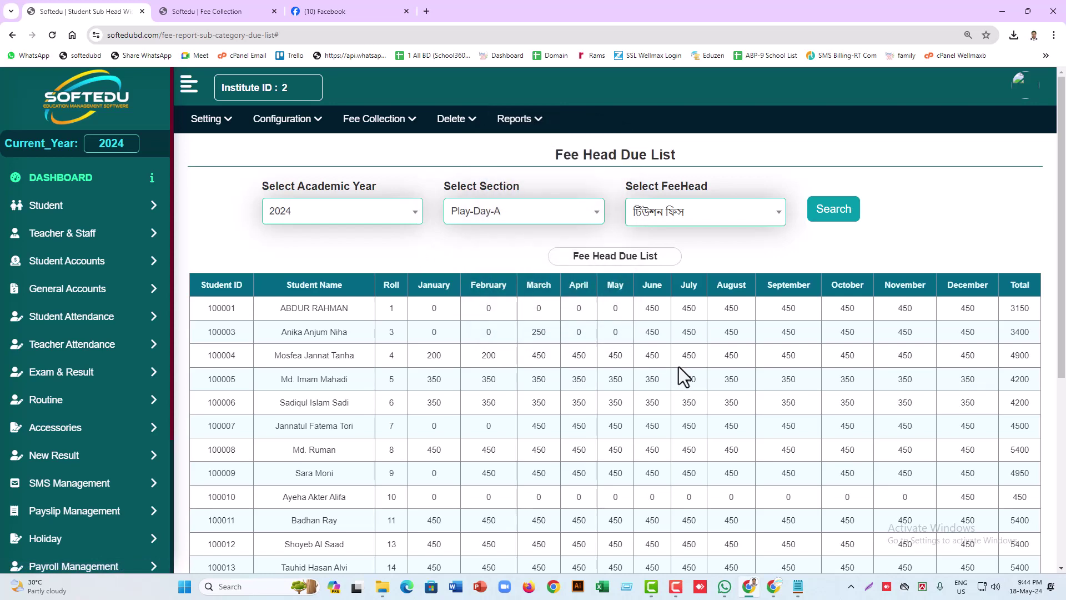
pyautogui.scroll(-5, 679, 367)
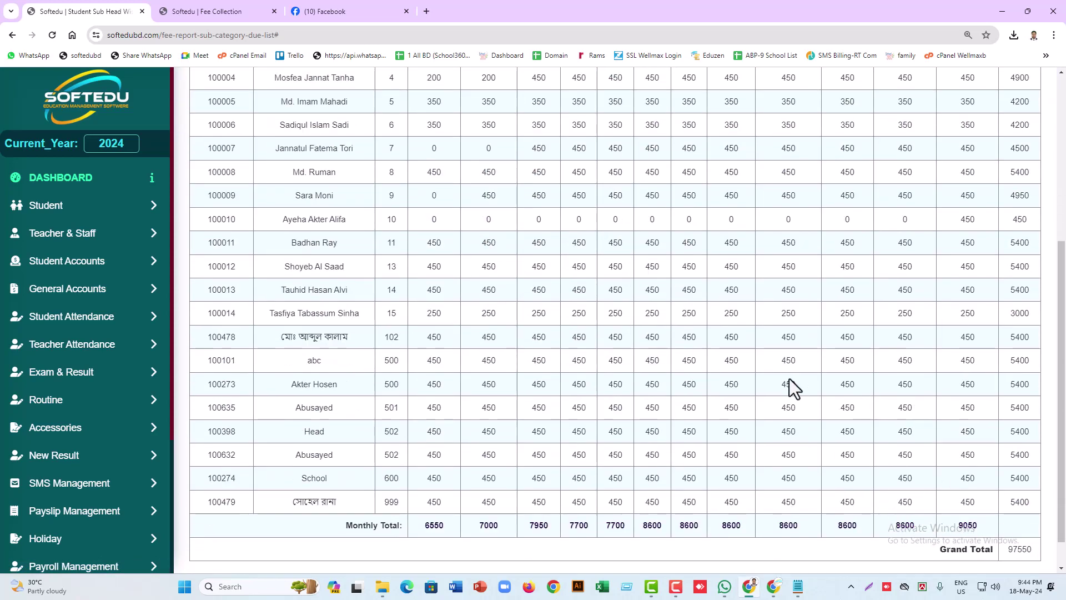
pyautogui.scroll(5, 705, 361)
pyautogui.click(682, 582)
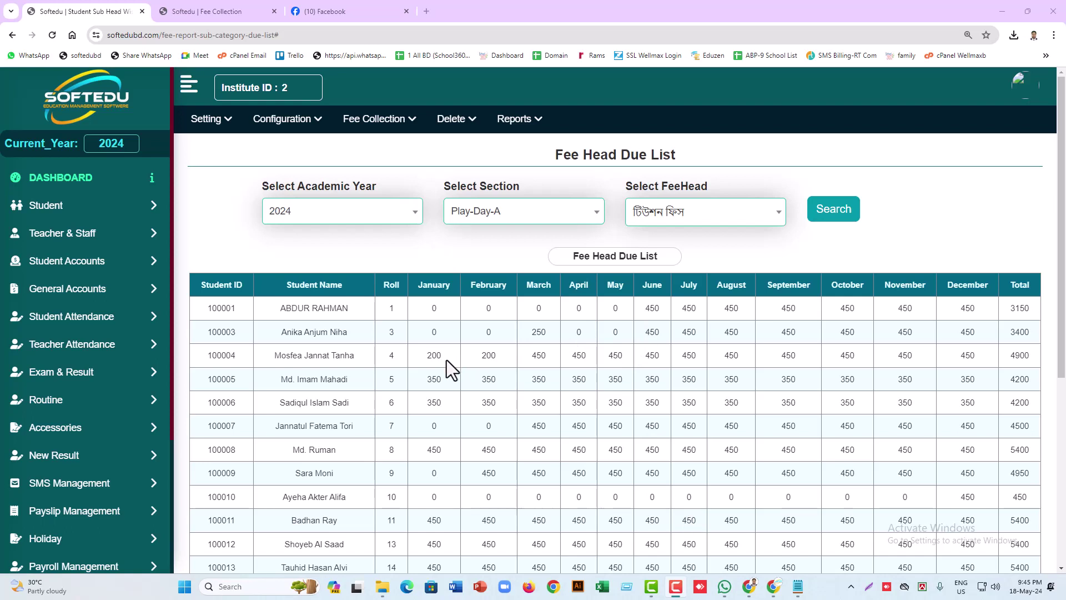
# Open the Fees Collection form and choose year 2024, section Play-Day-A and group General
pyautogui.click(370, 121)
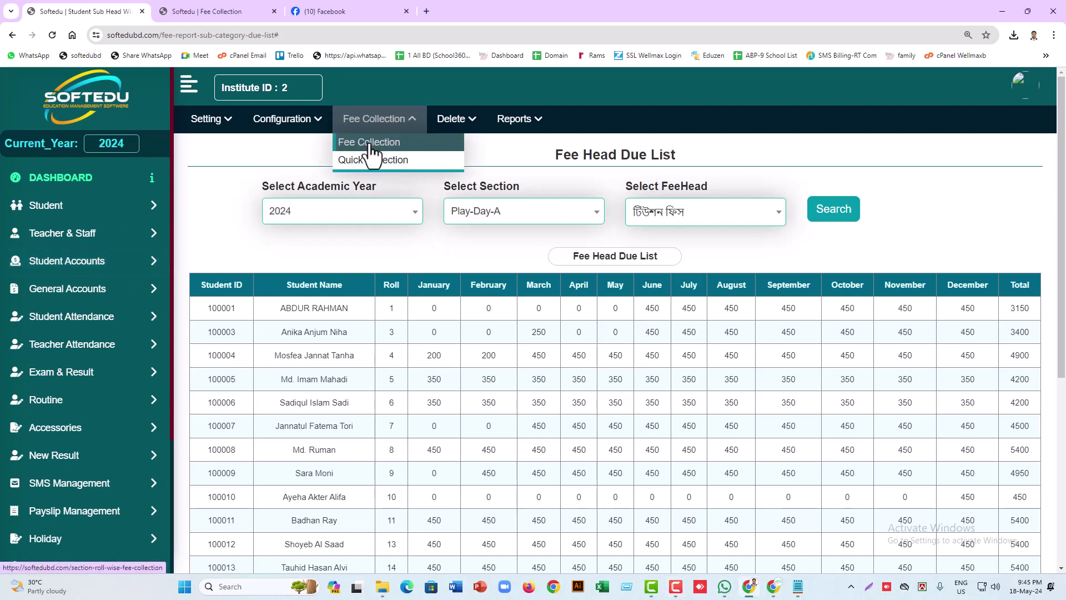
pyautogui.click(369, 144)
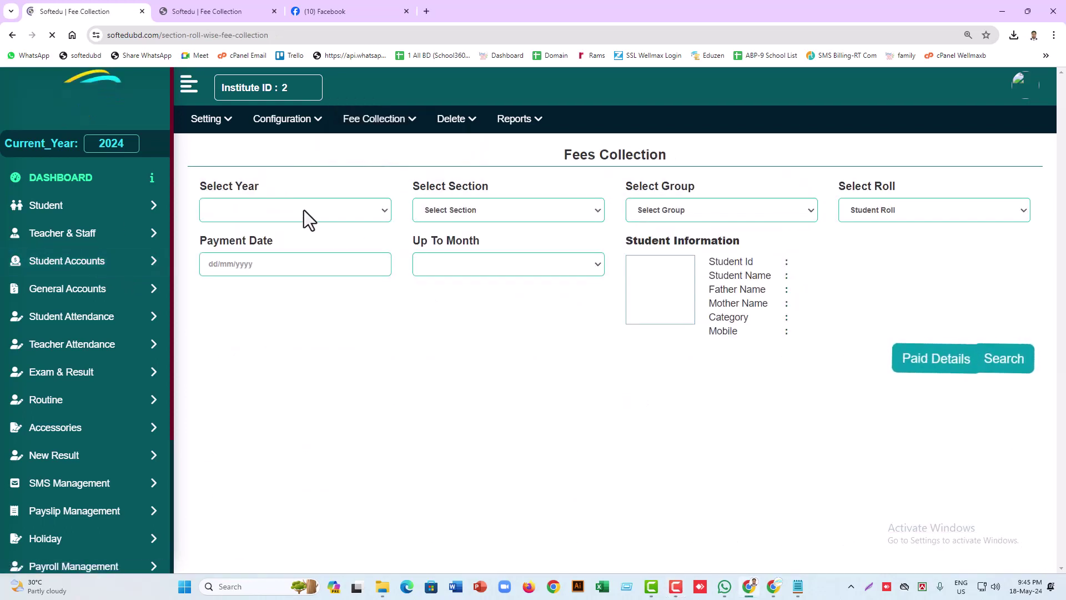
pyautogui.click(376, 218)
pyautogui.click(235, 281)
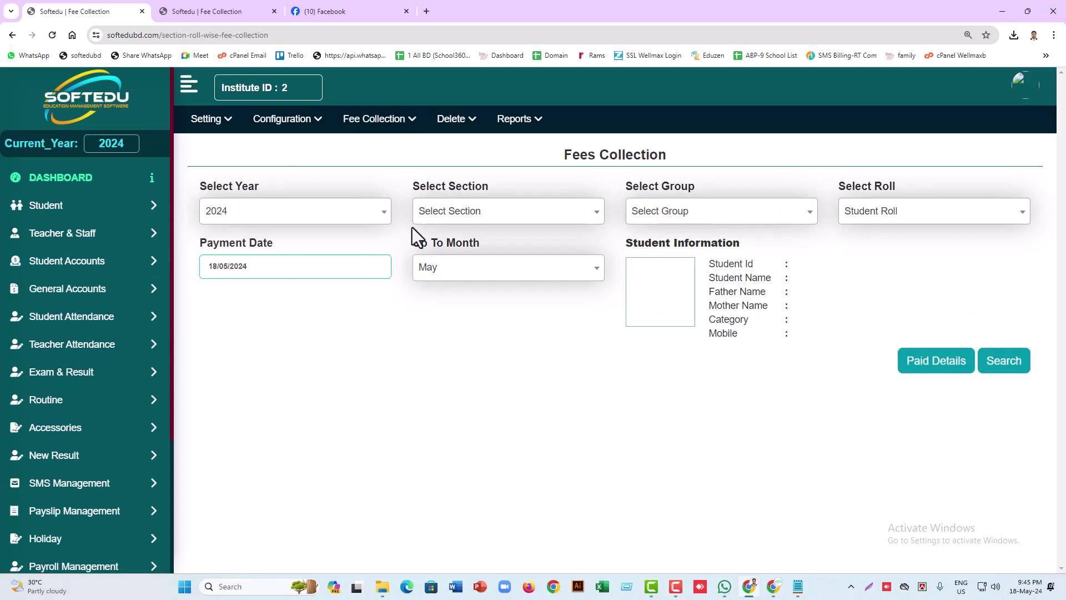
pyautogui.click(443, 217)
pyautogui.click(445, 281)
pyautogui.click(642, 215)
pyautogui.click(698, 282)
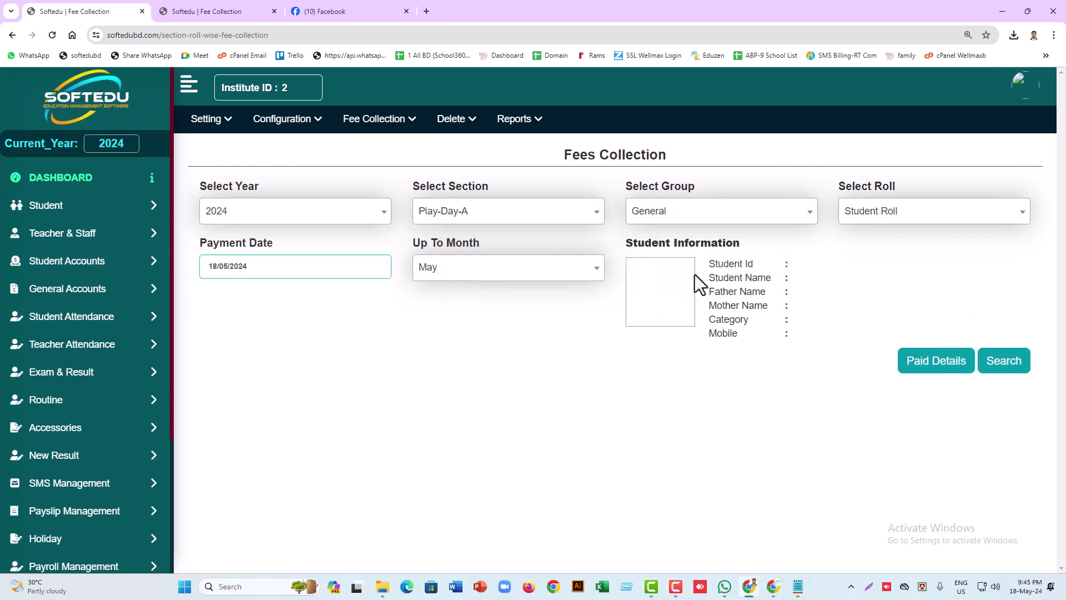
# Choose the student with roll 1 and load the fee list up to May
pyautogui.click(868, 218)
pyautogui.click(880, 219)
pyautogui.click(881, 222)
pyautogui.click(888, 286)
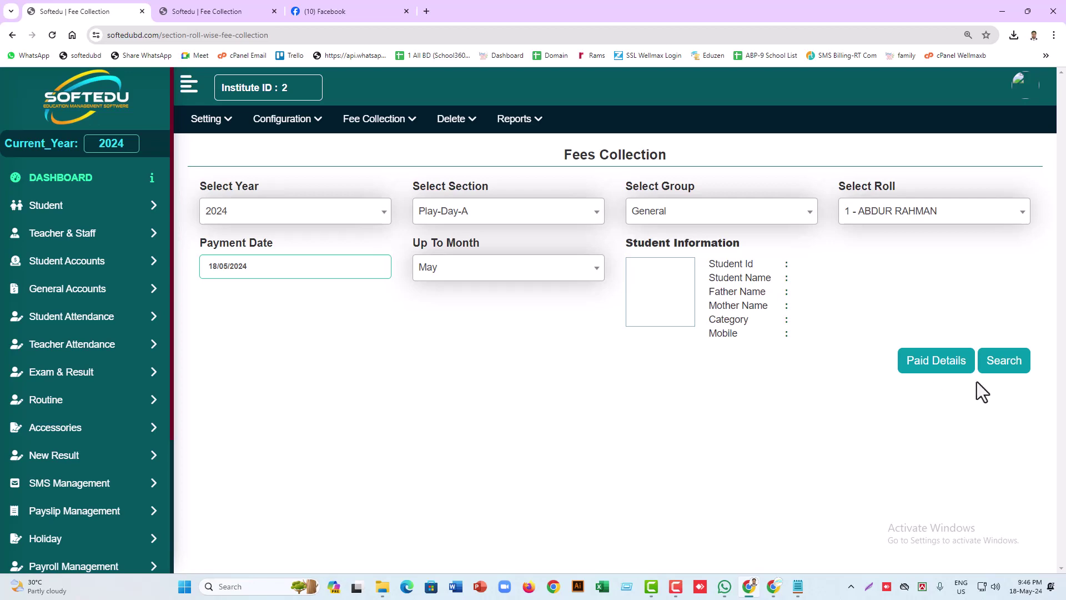
pyautogui.click(1003, 364)
pyautogui.scroll(-1, 668, 389)
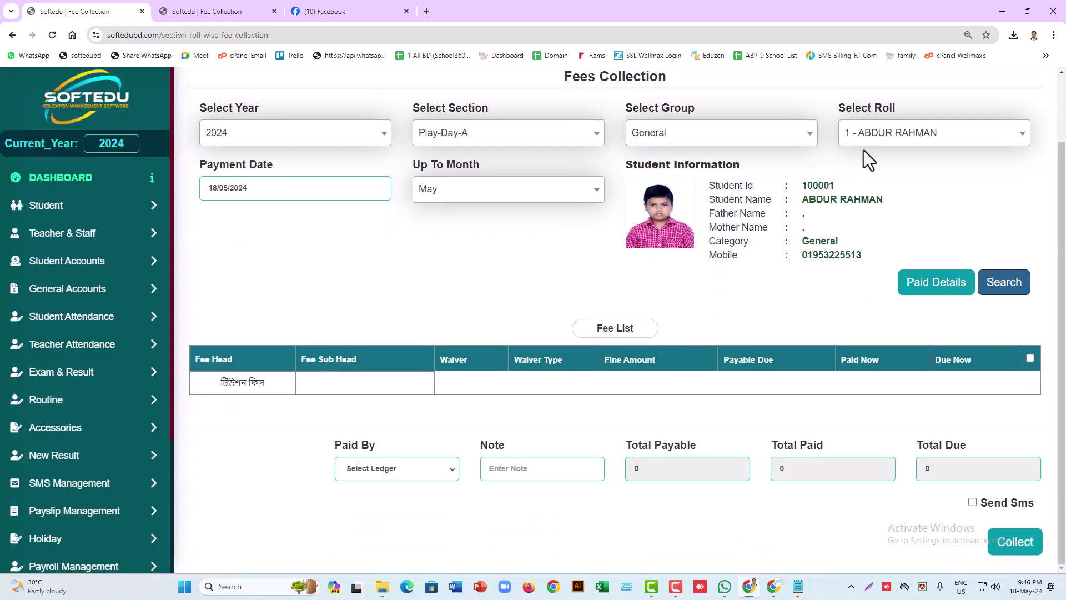
# Choose the student with roll 102 instead and load that student's fee list up to May
pyautogui.click(865, 135)
pyautogui.scroll(-5, 894, 289)
pyautogui.click(894, 240)
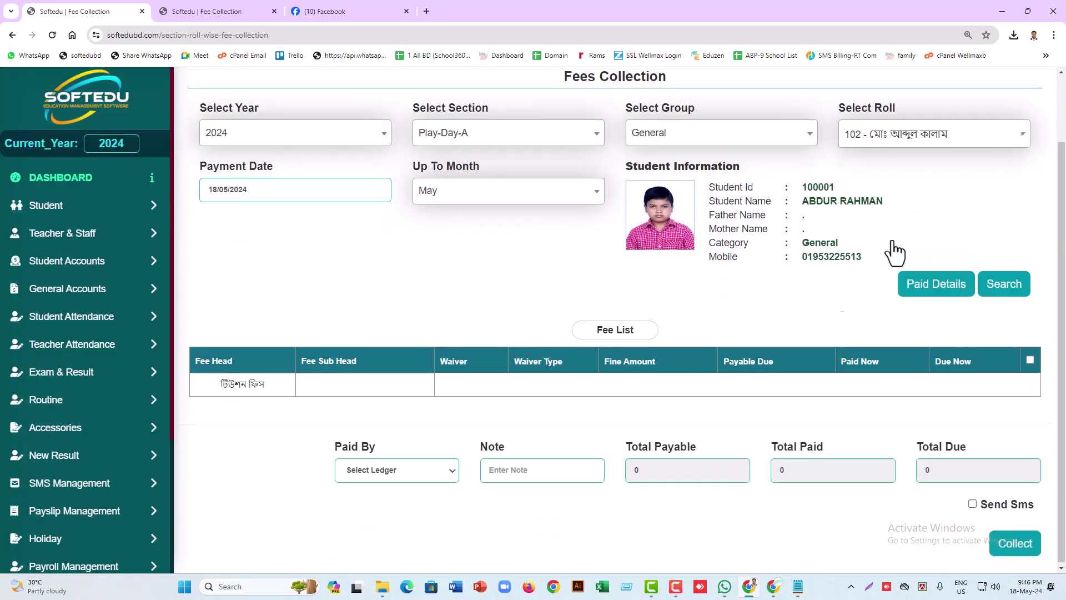
pyautogui.click(1000, 281)
pyautogui.scroll(-1, 545, 415)
pyautogui.scroll(-2, 545, 415)
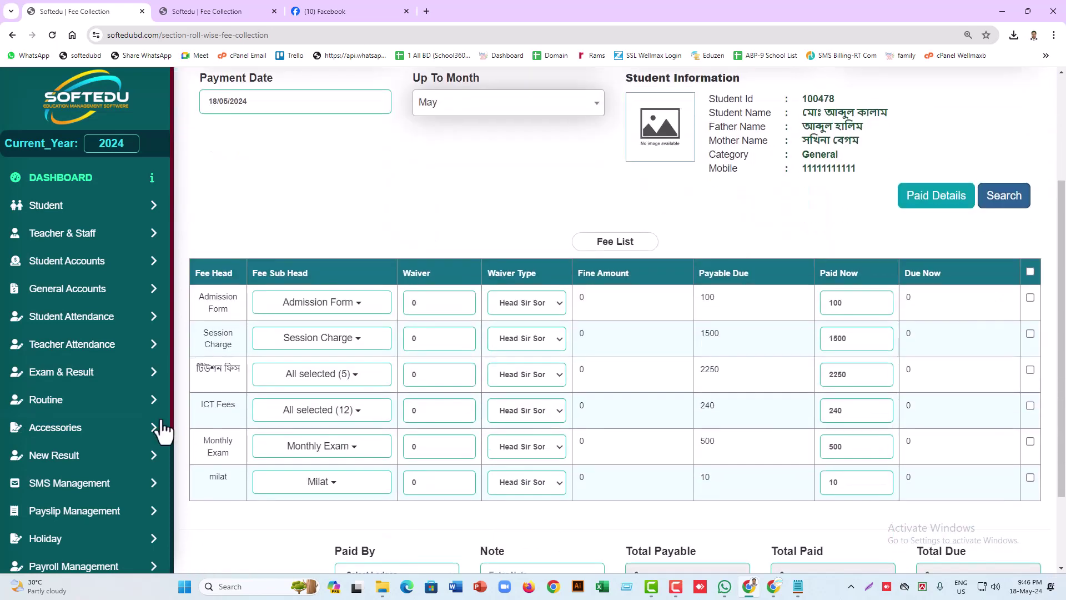
# Limit the টিউশন ফিস sub-heads to January only and check the row's payable due
pyautogui.click(300, 377)
pyautogui.click(300, 397)
pyautogui.click(297, 417)
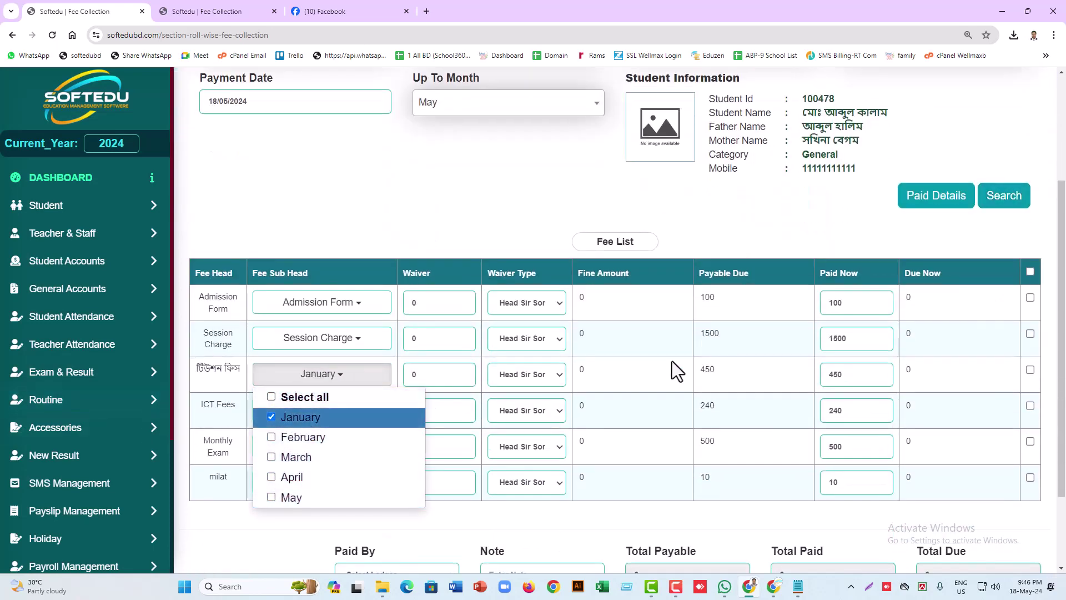
pyautogui.moveTo(732, 369); pyautogui.dragTo(643, 377)
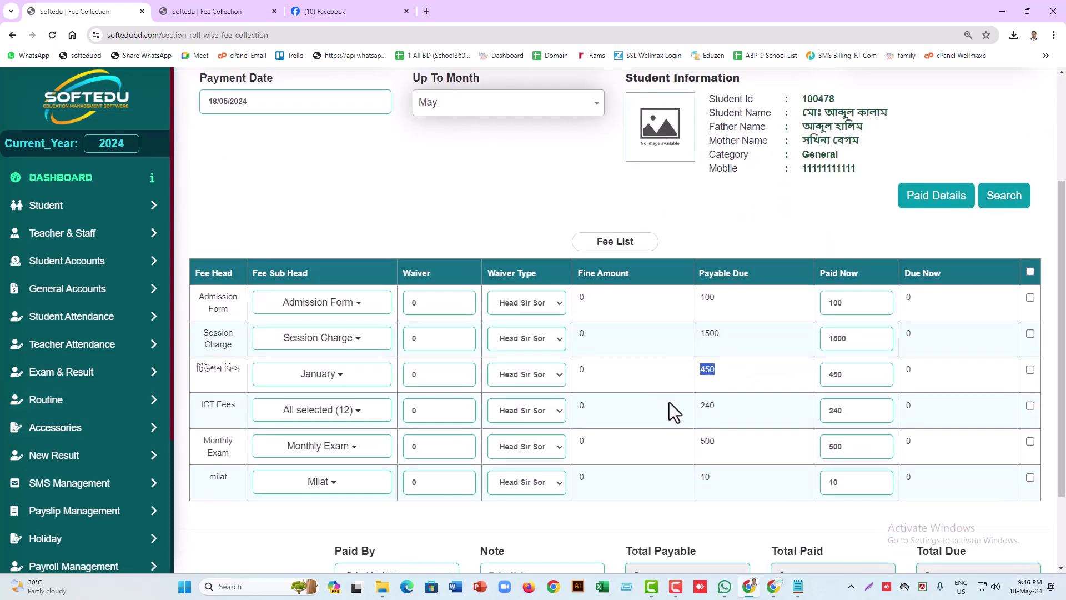
pyautogui.scroll(1, 668, 402)
pyautogui.scroll(-1, 669, 402)
pyautogui.scroll(1, 710, 376)
pyautogui.scroll(-2, 710, 378)
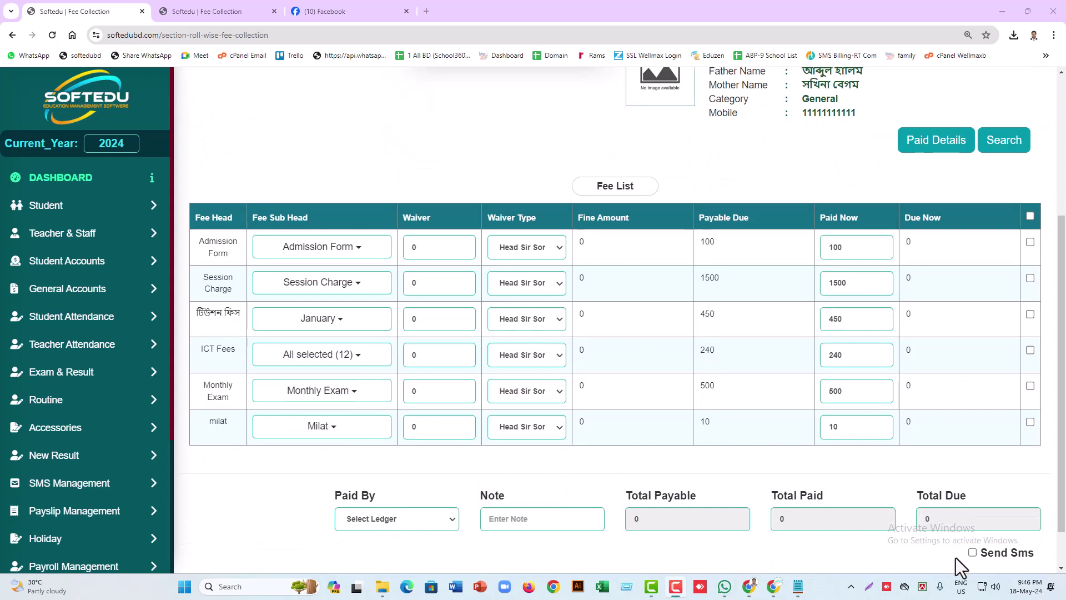
# Open the Fee Waiver configuration in a separate browser tab and switch to it
pyautogui.scroll(4, 883, 383)
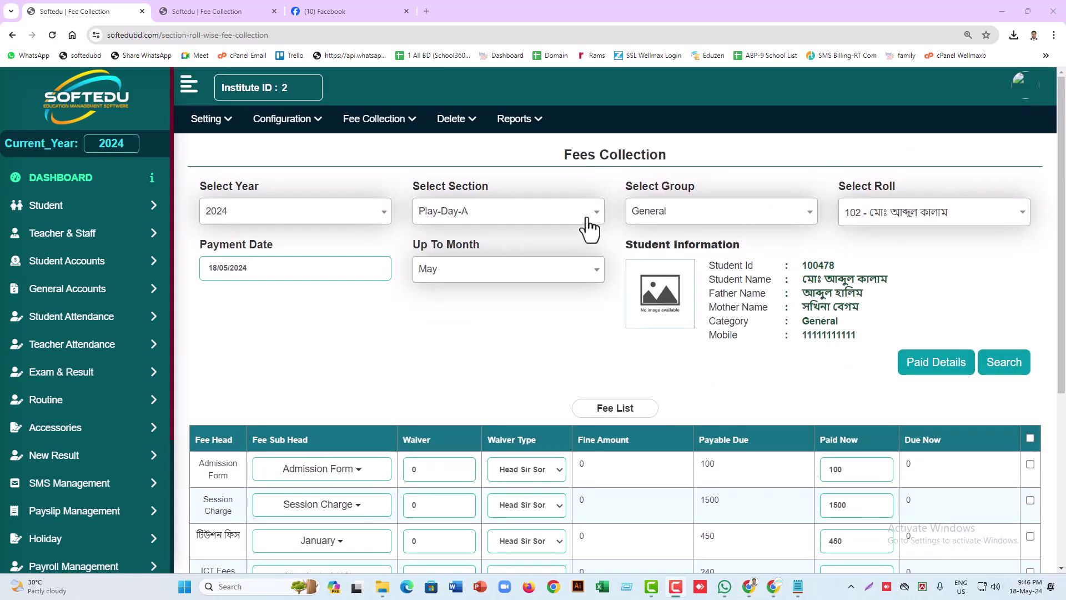
pyautogui.click(312, 123)
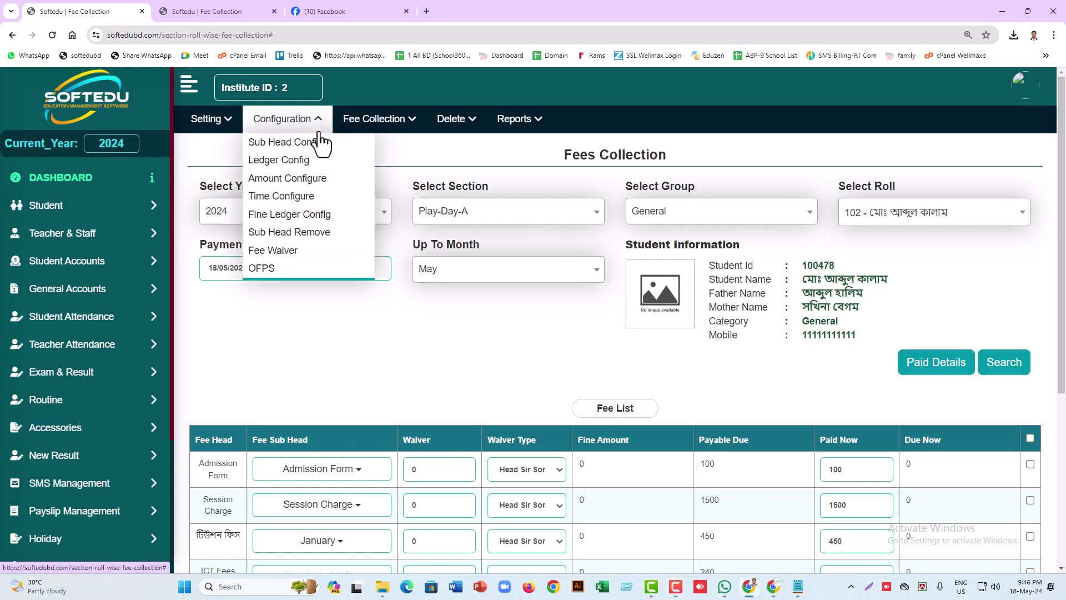
pyautogui.rightClick(287, 255)
pyautogui.click(319, 268)
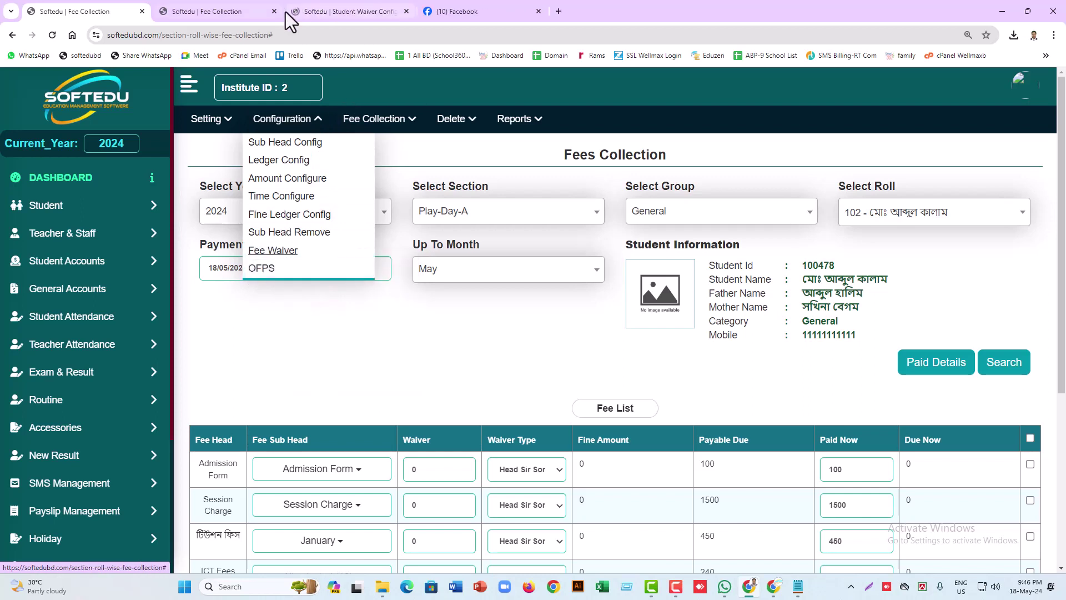
pyautogui.click(324, 9)
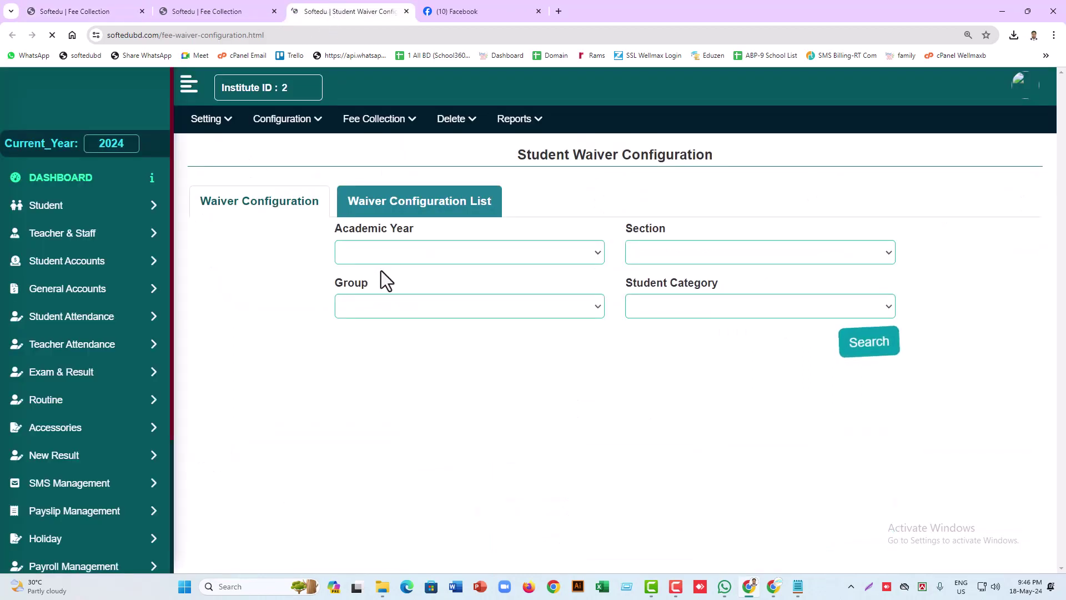
# List the waiver configuration students for academic year 2024, section Play-Day-A, group General and student category General
pyautogui.click(389, 257)
pyautogui.click(383, 332)
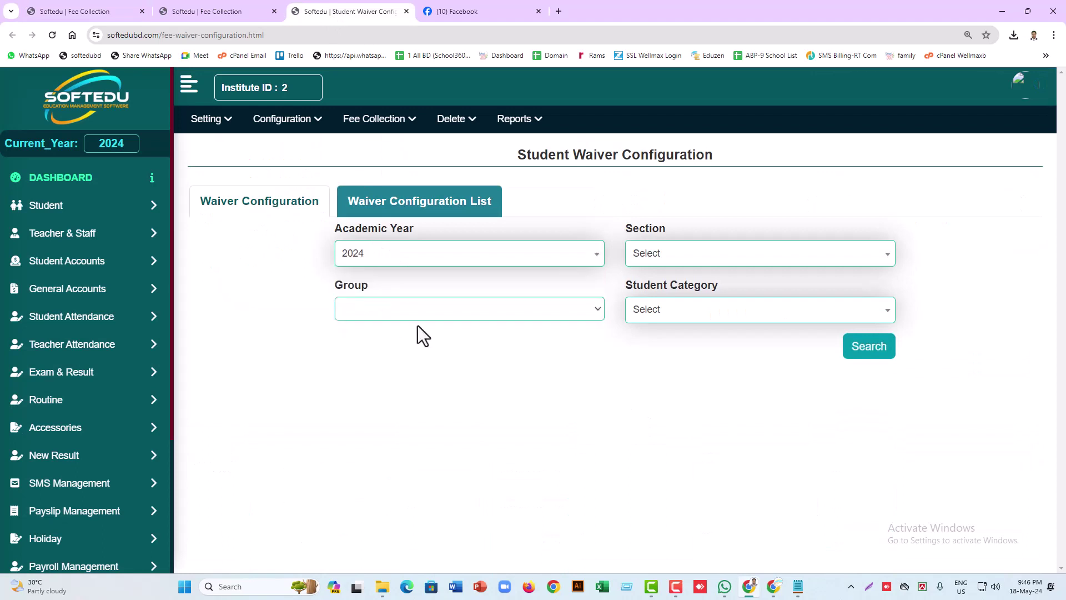
pyautogui.click(649, 265)
pyautogui.click(676, 334)
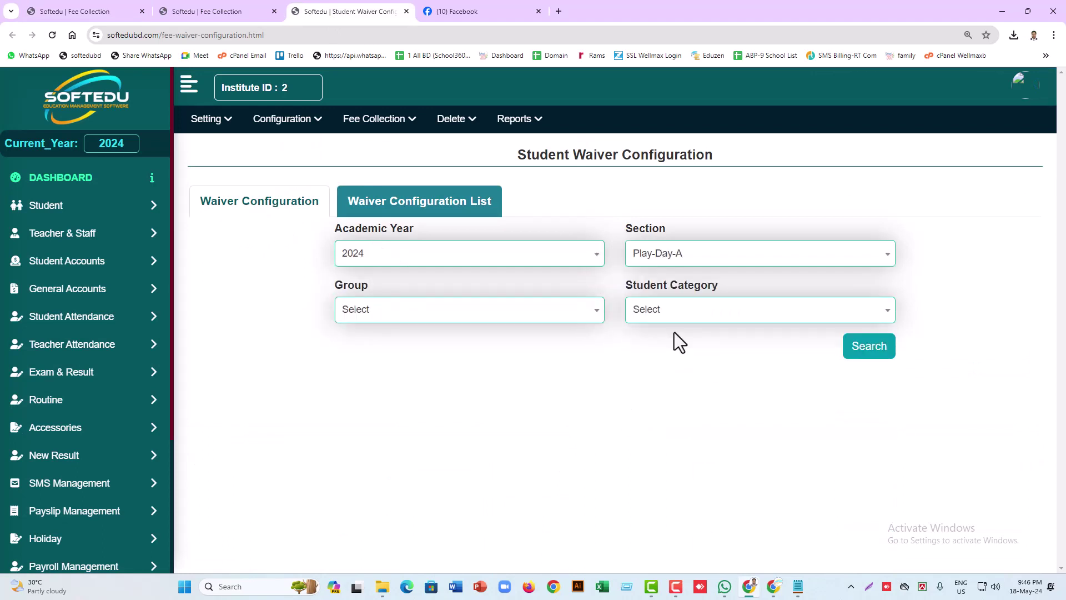
pyautogui.click(409, 319)
pyautogui.click(369, 388)
pyautogui.click(678, 323)
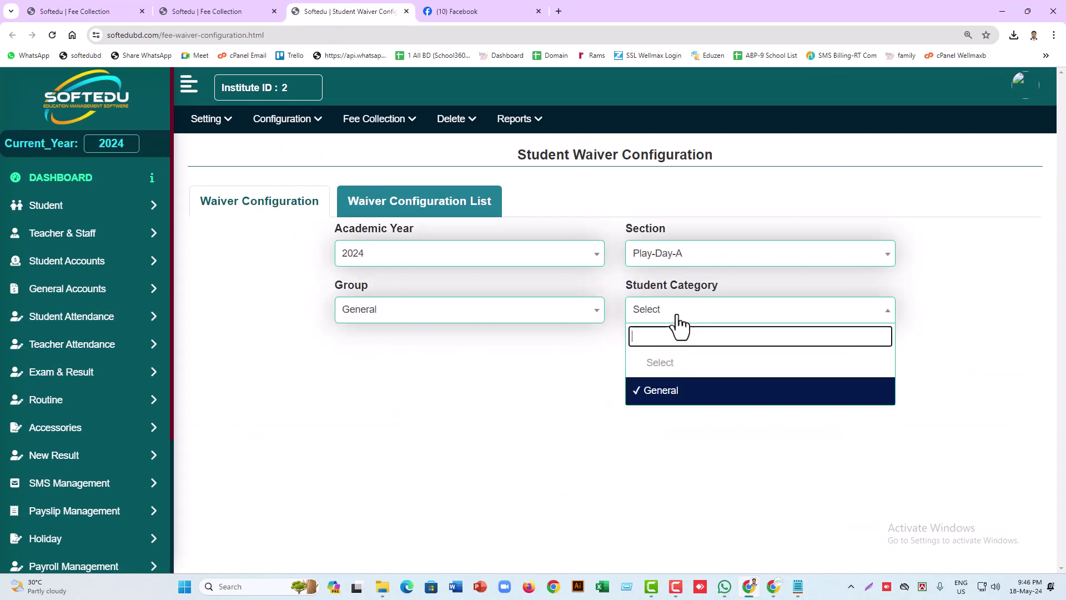
pyautogui.click(675, 389)
pyautogui.click(889, 346)
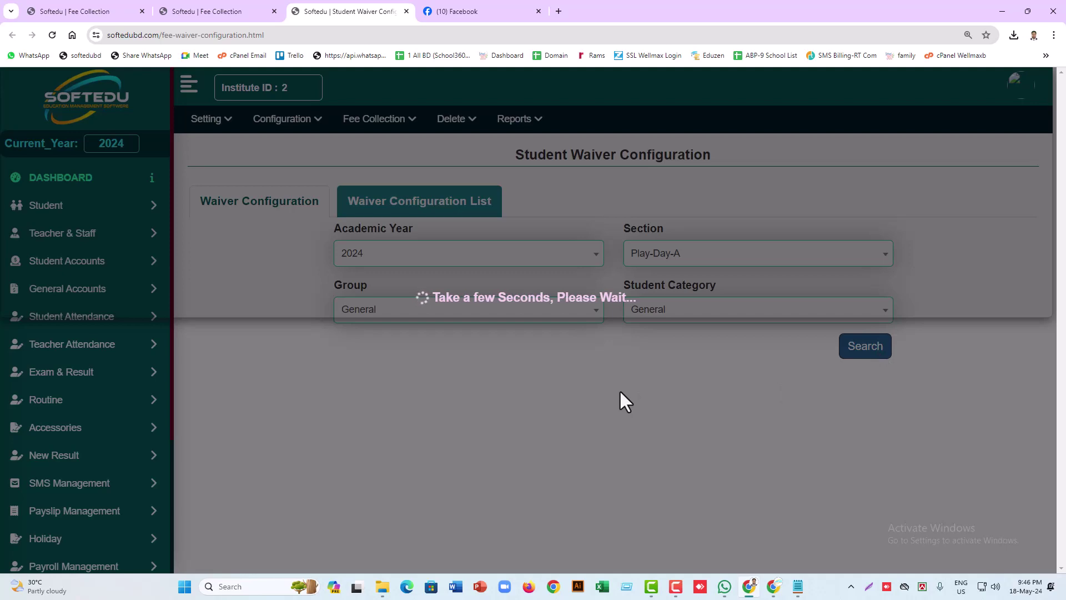
# Select the student with roll 102 in the Student List and process the selection for a waiver
pyautogui.scroll(-5, 619, 389)
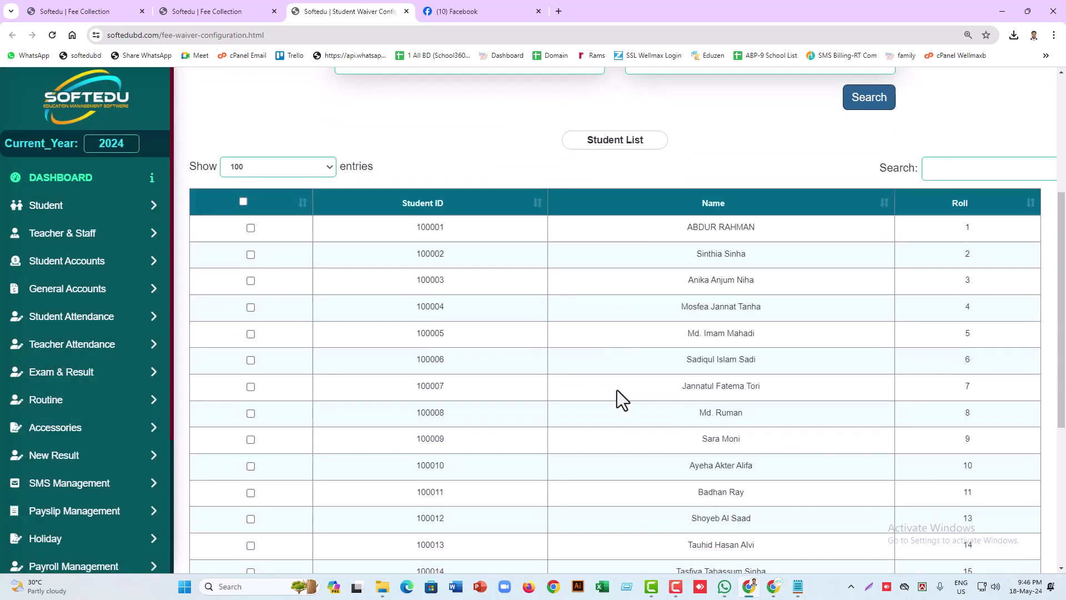
pyautogui.scroll(-5, 618, 390)
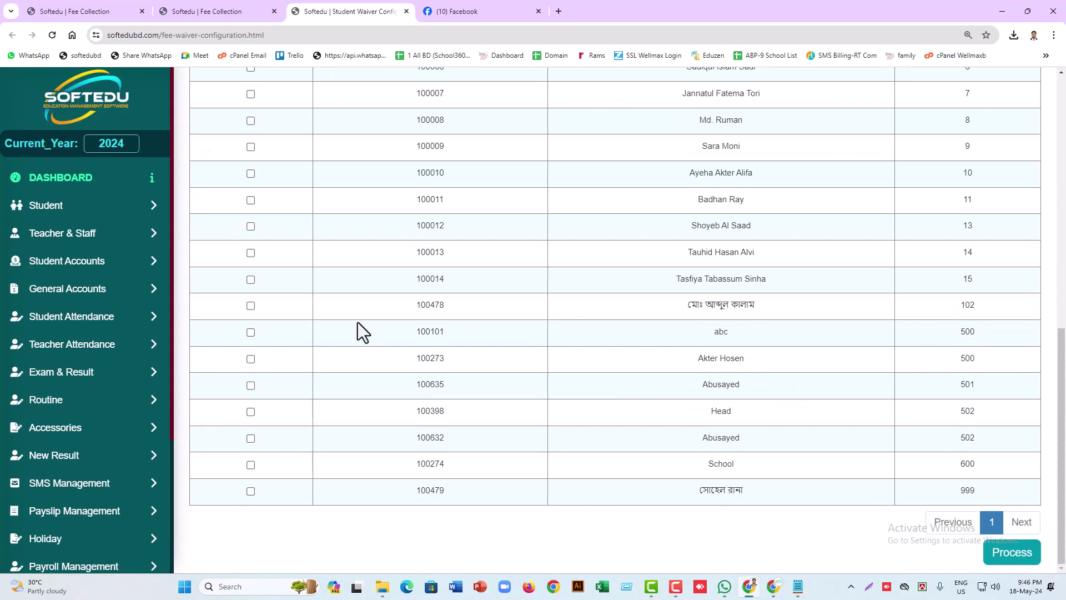
pyautogui.click(251, 306)
pyautogui.click(1007, 553)
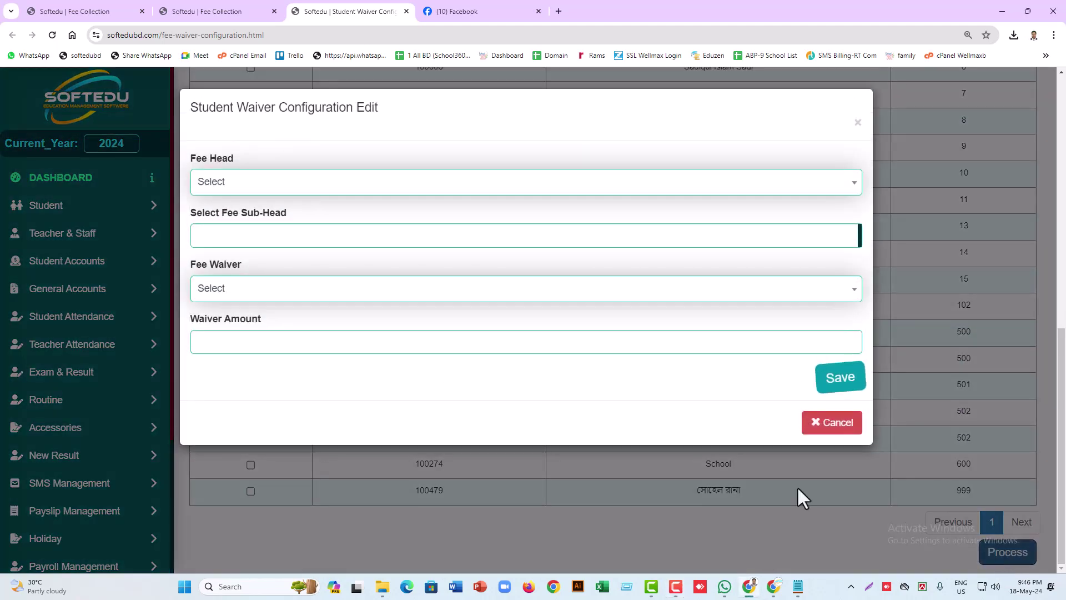
# Set the waiver's fee head to টিউশন ফিস and include all 12 monthly sub-heads
pyautogui.click(206, 189)
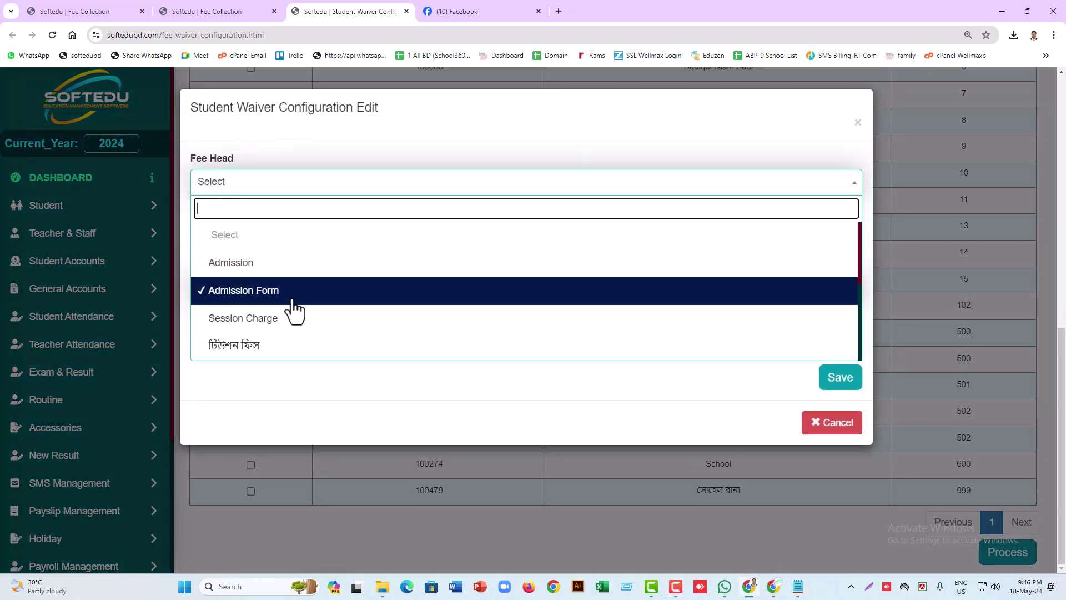
pyautogui.click(253, 346)
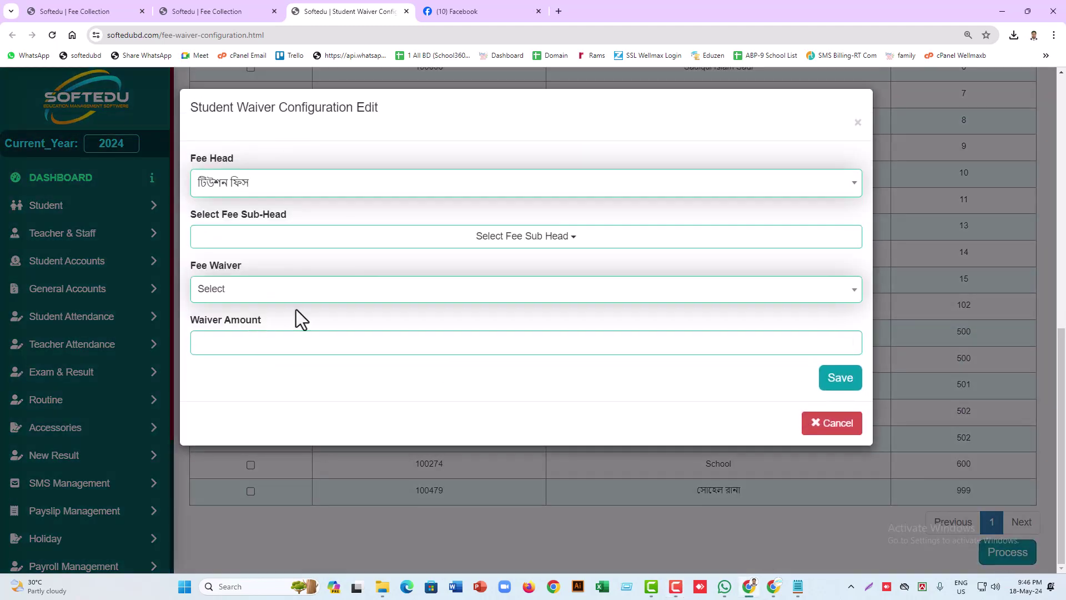
pyautogui.click(450, 237)
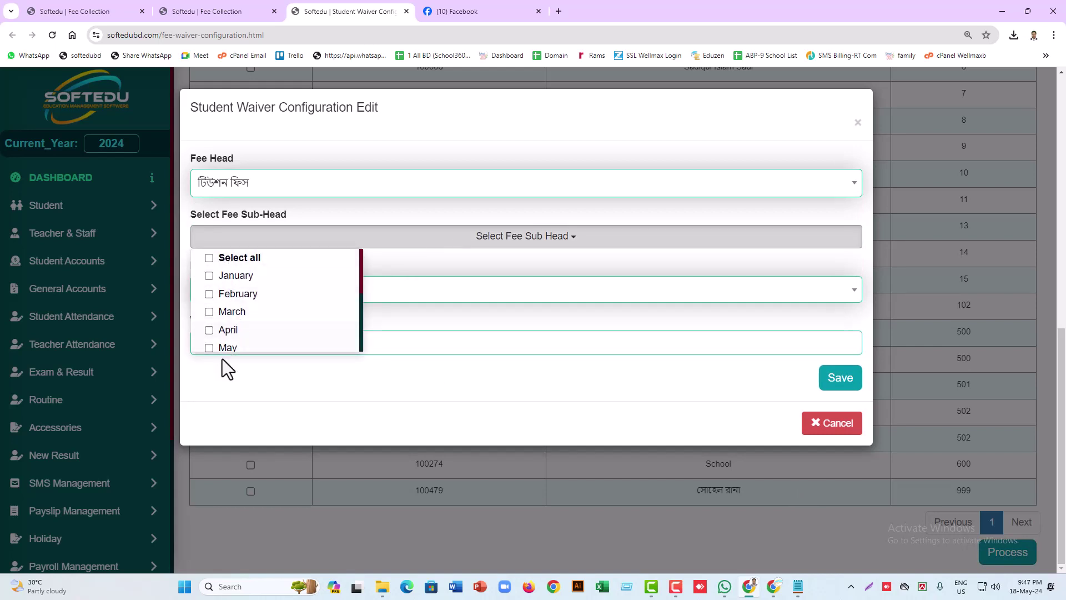
pyautogui.click(233, 258)
pyautogui.click(425, 264)
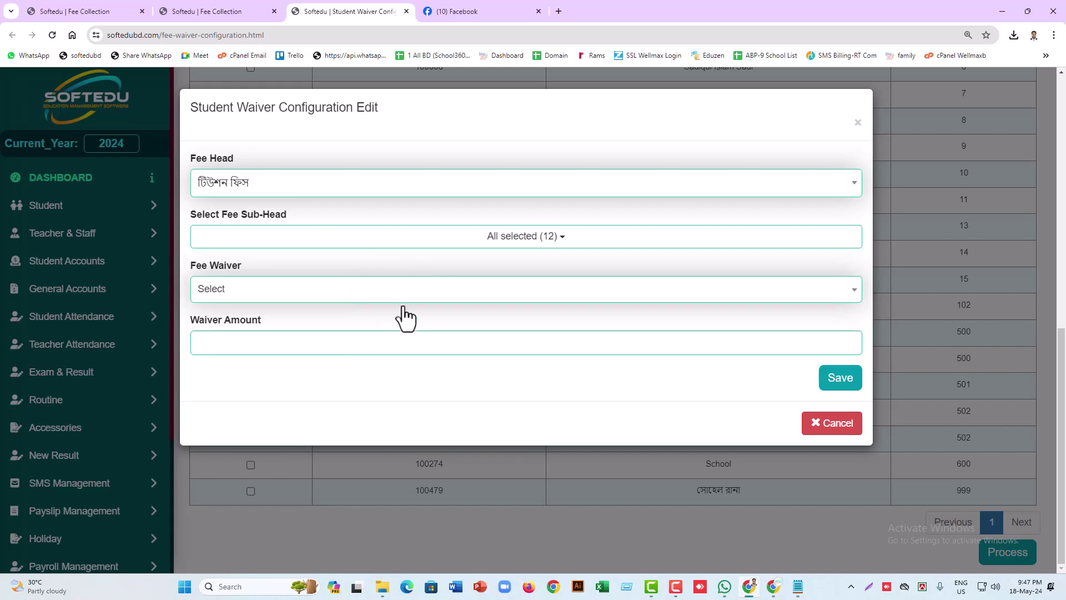
# Set the fee waiver to Head Sir Son with a waiver amount of 50 and save the configuration
pyautogui.click(309, 293)
pyautogui.click(255, 395)
pyautogui.click(250, 292)
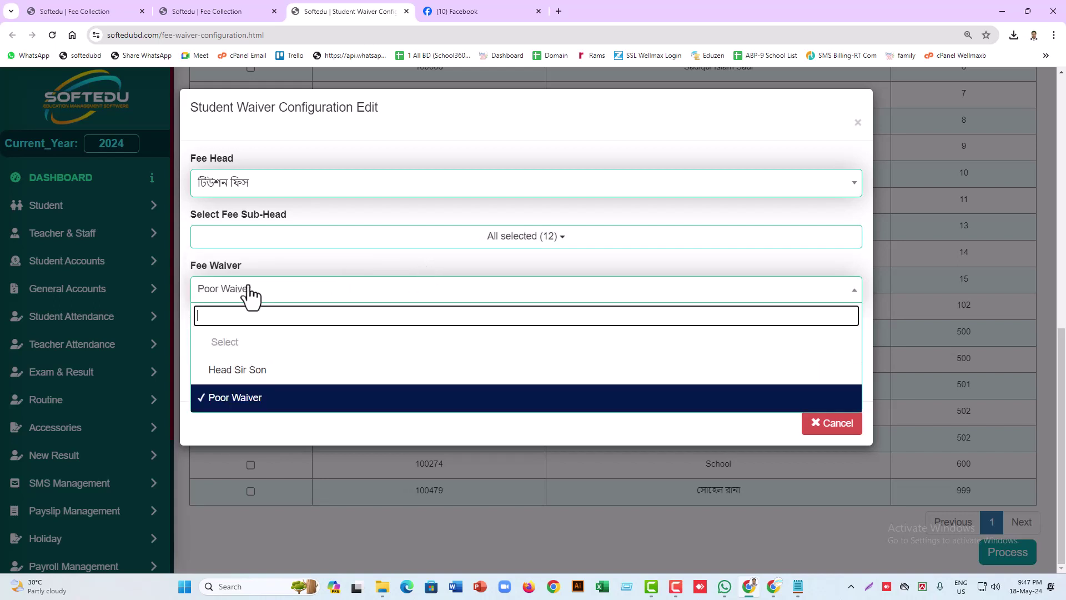
pyautogui.click(250, 375)
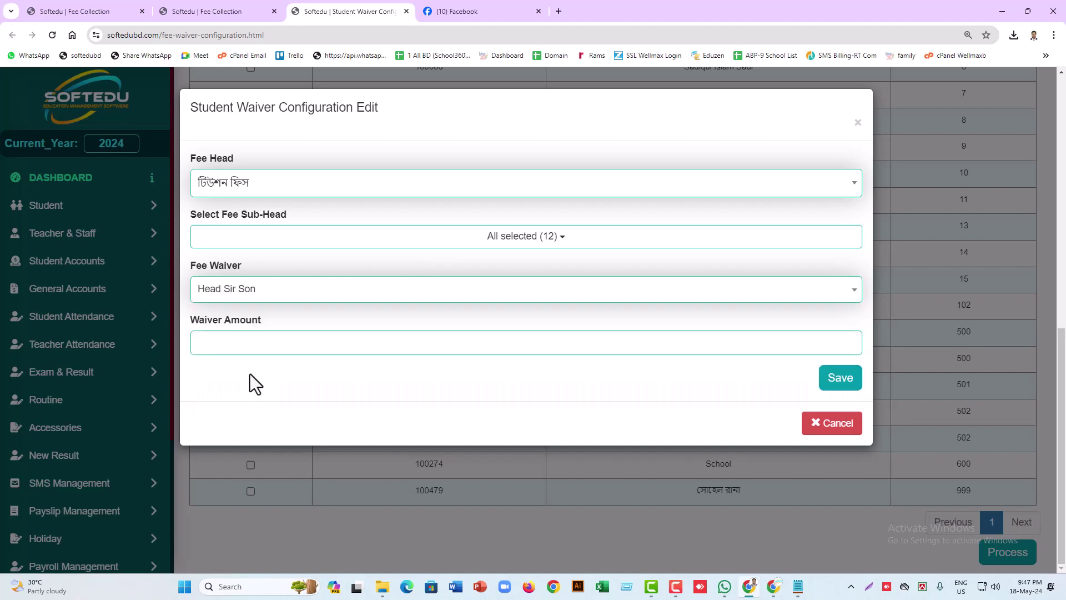
pyautogui.click(229, 341)
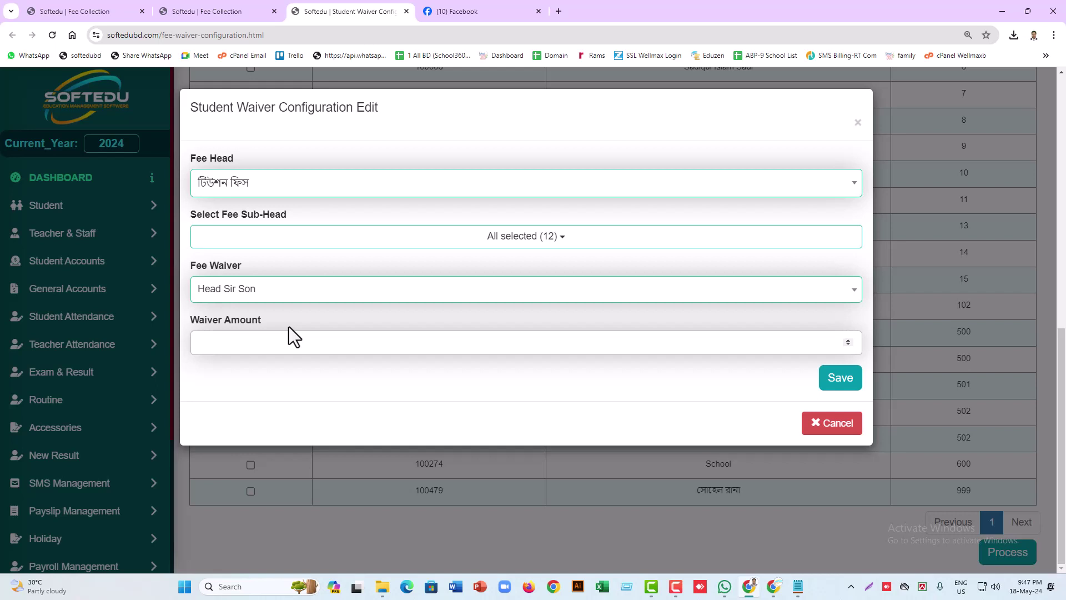
pyautogui.write('50')
pyautogui.click(841, 381)
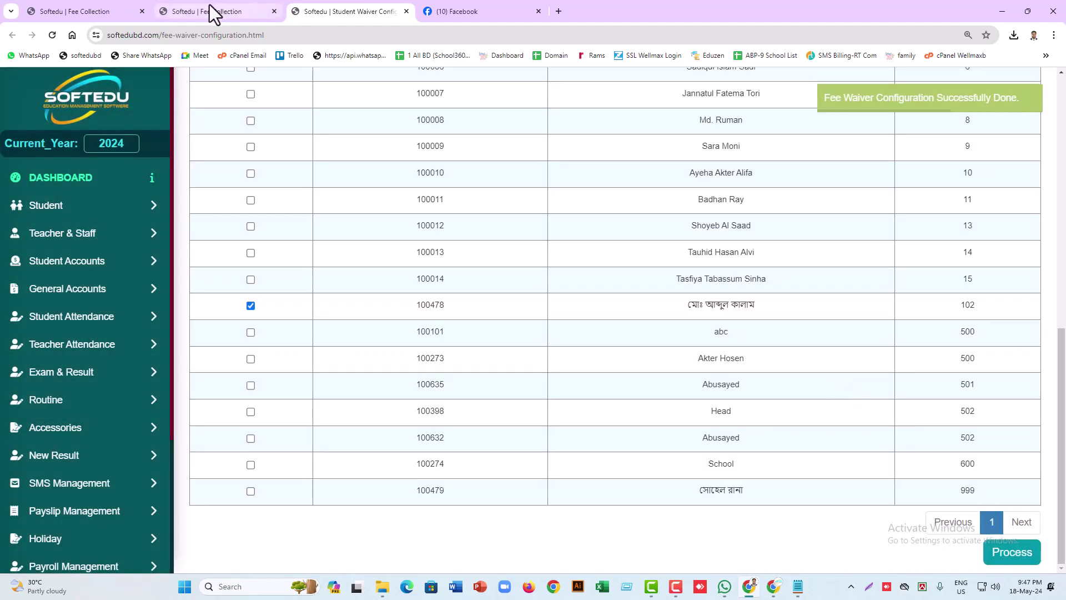
# Return to Fee Collection for roll 102, list the fees up to January and check the টিউশন ফিস waiver and payable due
pyautogui.click(208, 4)
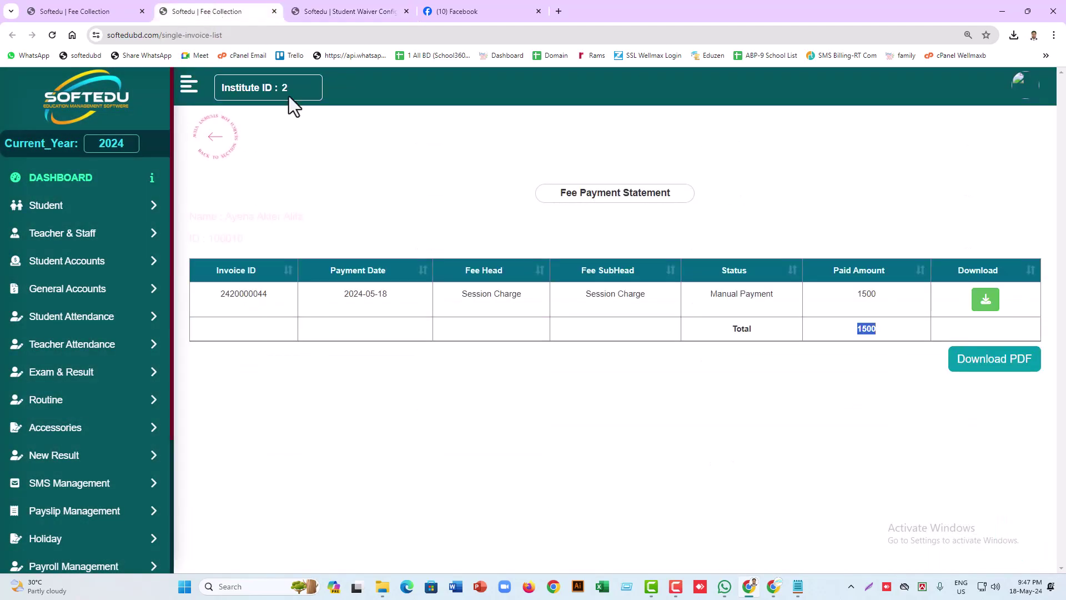
pyautogui.click(72, 11)
pyautogui.click(831, 391)
pyautogui.scroll(-4, 830, 391)
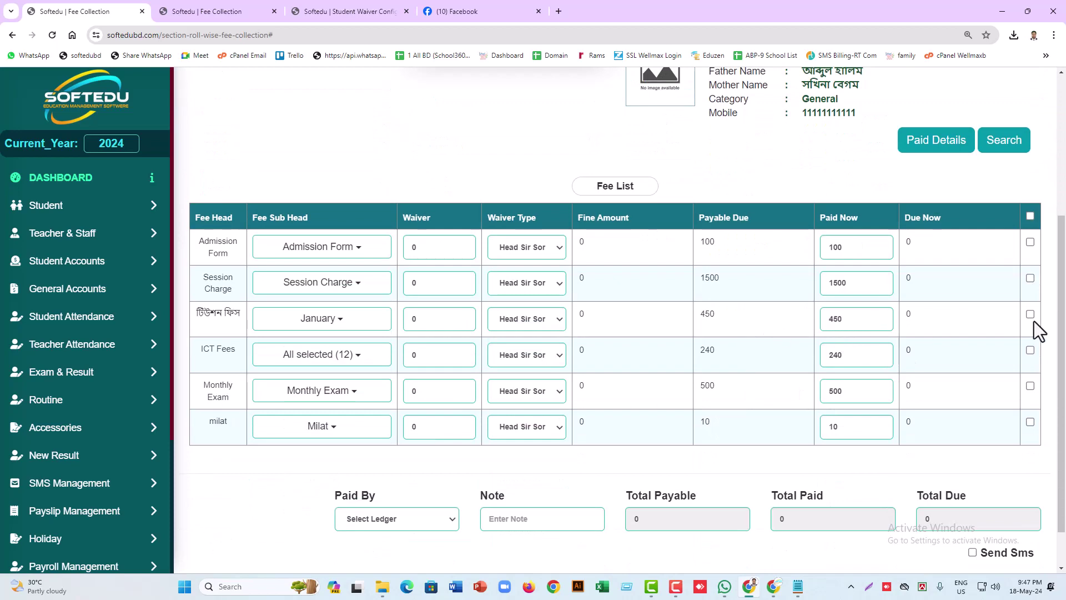
pyautogui.scroll(3, 488, 191)
pyautogui.click(453, 218)
pyautogui.click(444, 264)
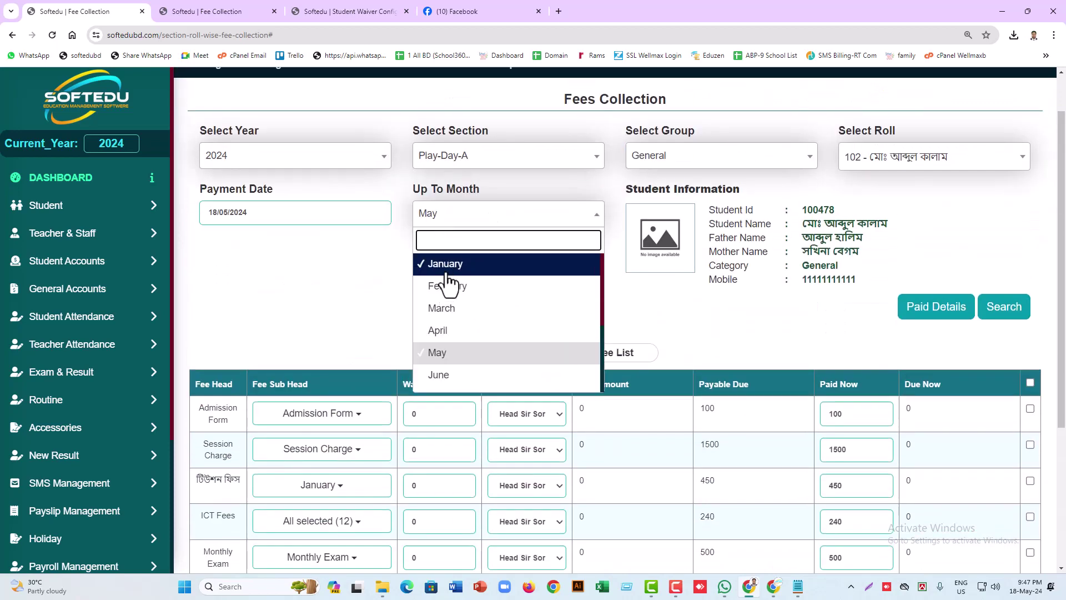
pyautogui.click(1019, 305)
pyautogui.scroll(-4, 546, 349)
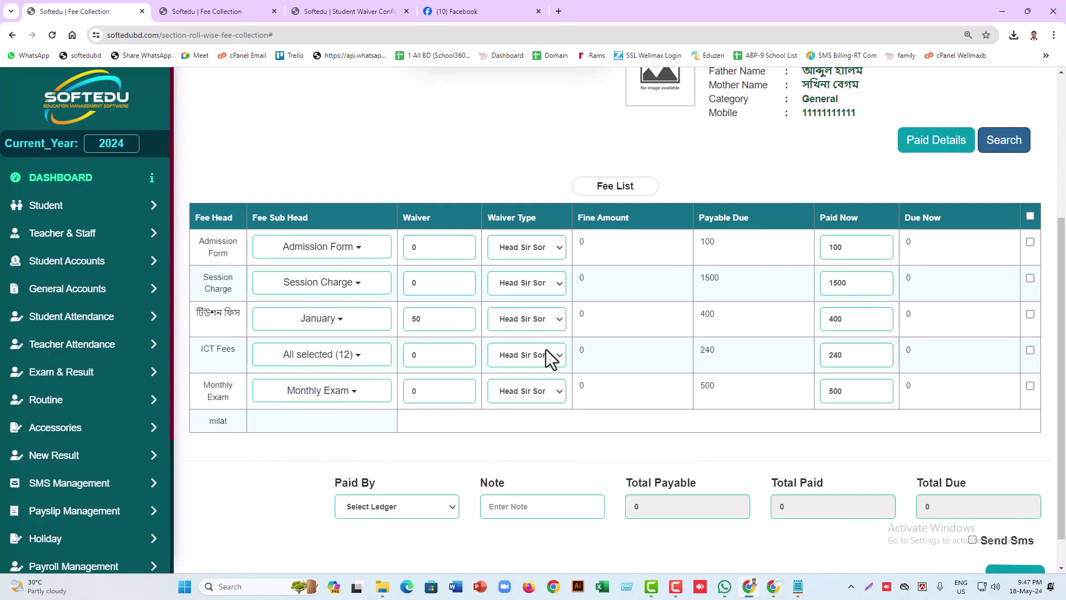
pyautogui.moveTo(725, 314); pyautogui.dragTo(701, 314)
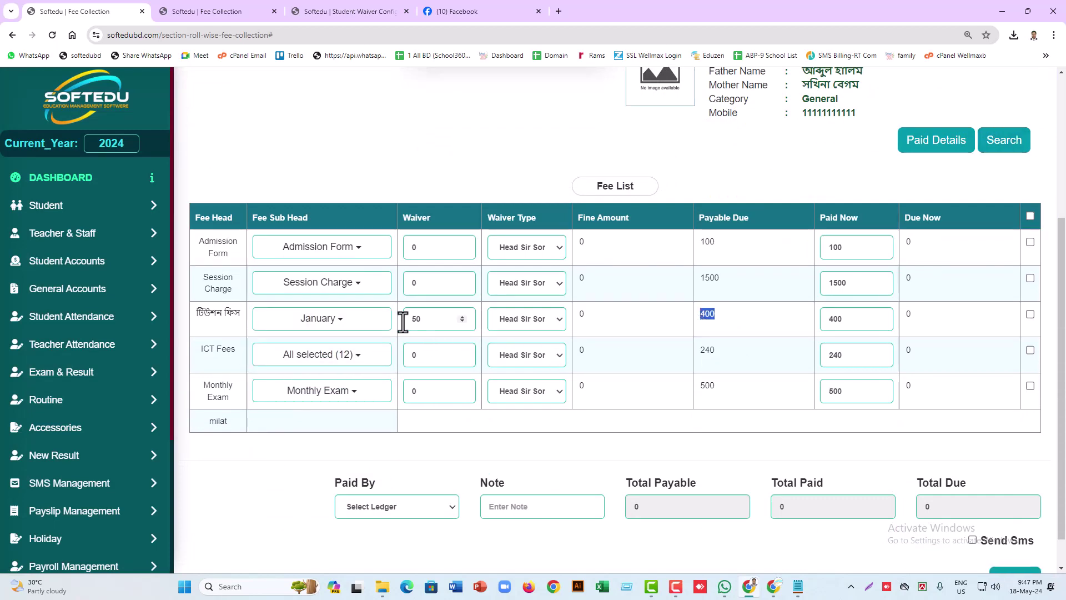
# List the same student's fees up to February and check the payable due for টিউশন ফিস
pyautogui.scroll(2, 727, 361)
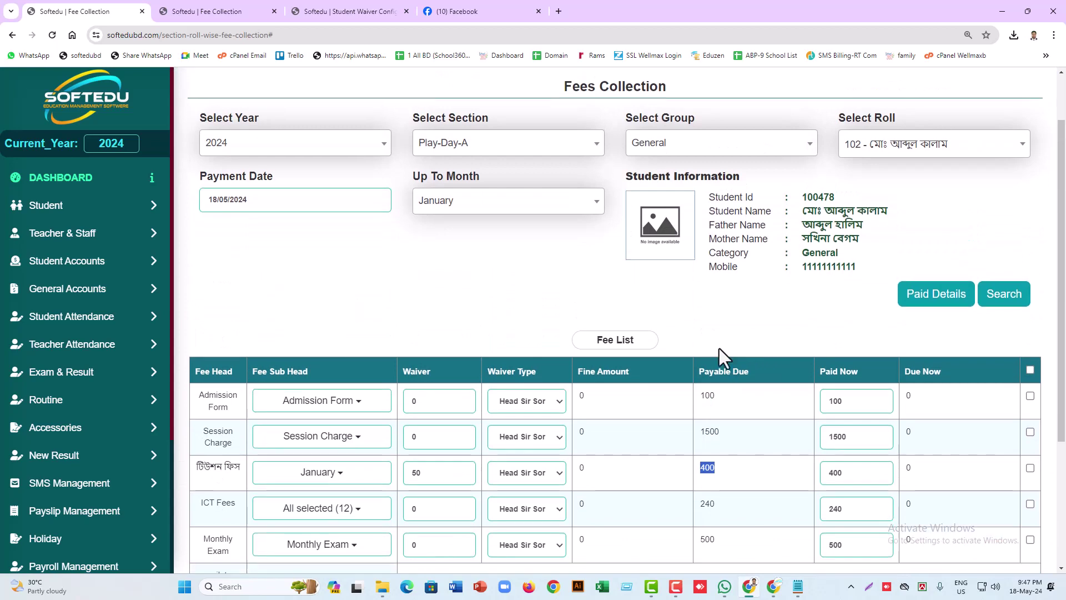
pyautogui.scroll(-1, 360, 331)
pyautogui.click(422, 104)
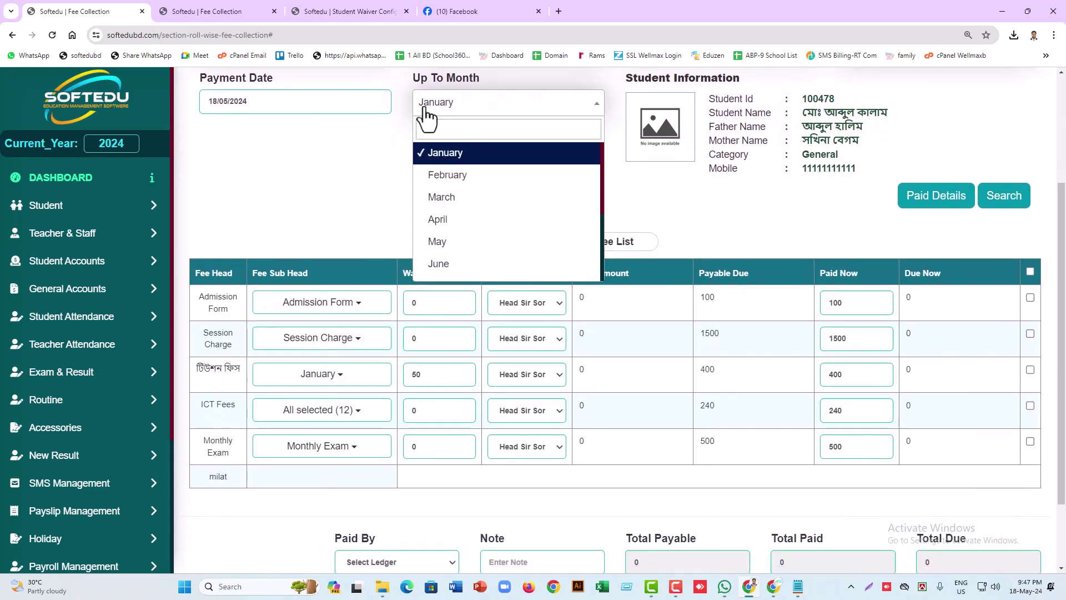
pyautogui.click(447, 174)
pyautogui.click(1009, 200)
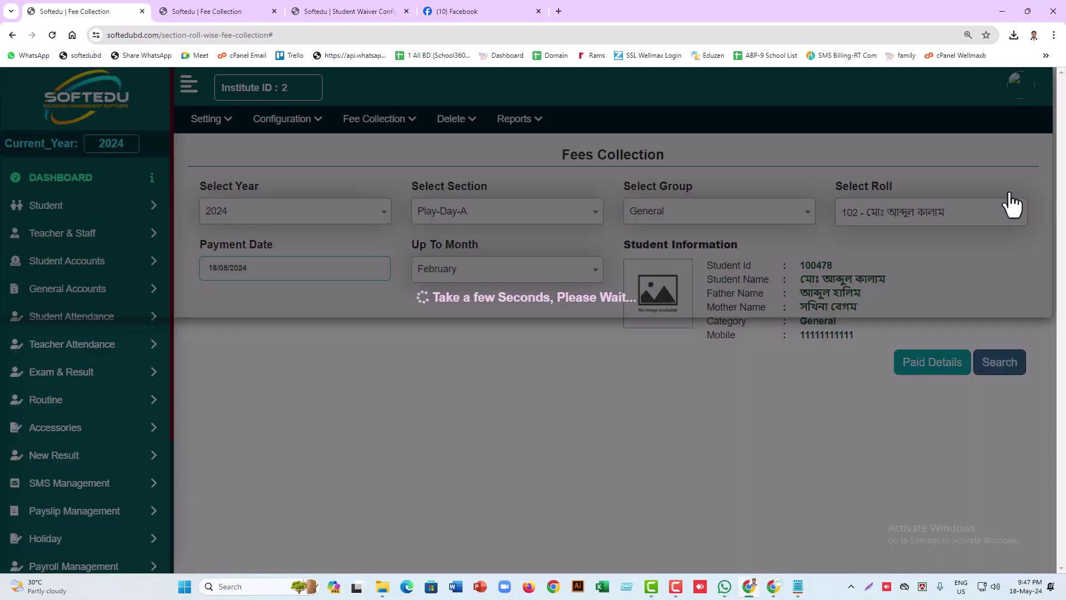
pyautogui.scroll(-5, 783, 351)
pyautogui.doubleClick(707, 277)
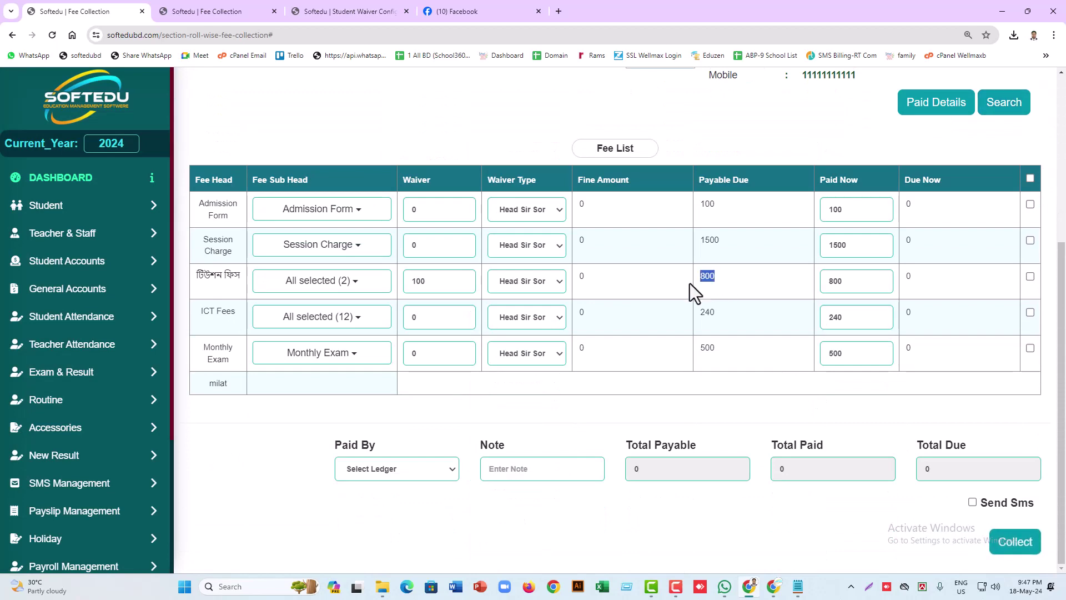
# List the fees up to February for the first student with roll 500 to compare the tuition fee
pyautogui.scroll(4, 761, 371)
pyautogui.click(849, 183)
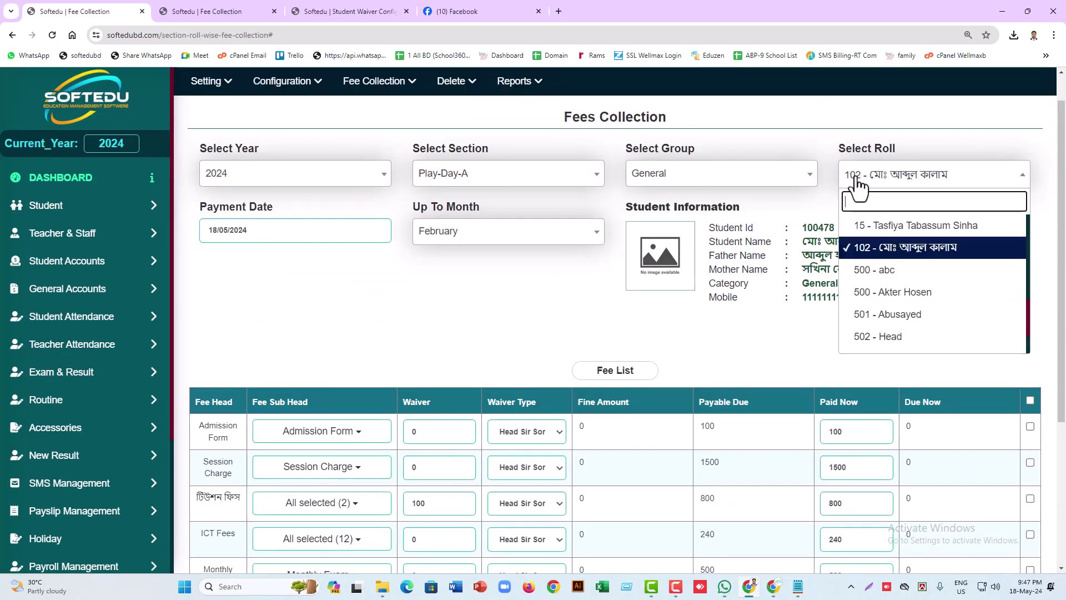
pyautogui.click(876, 270)
pyautogui.click(994, 336)
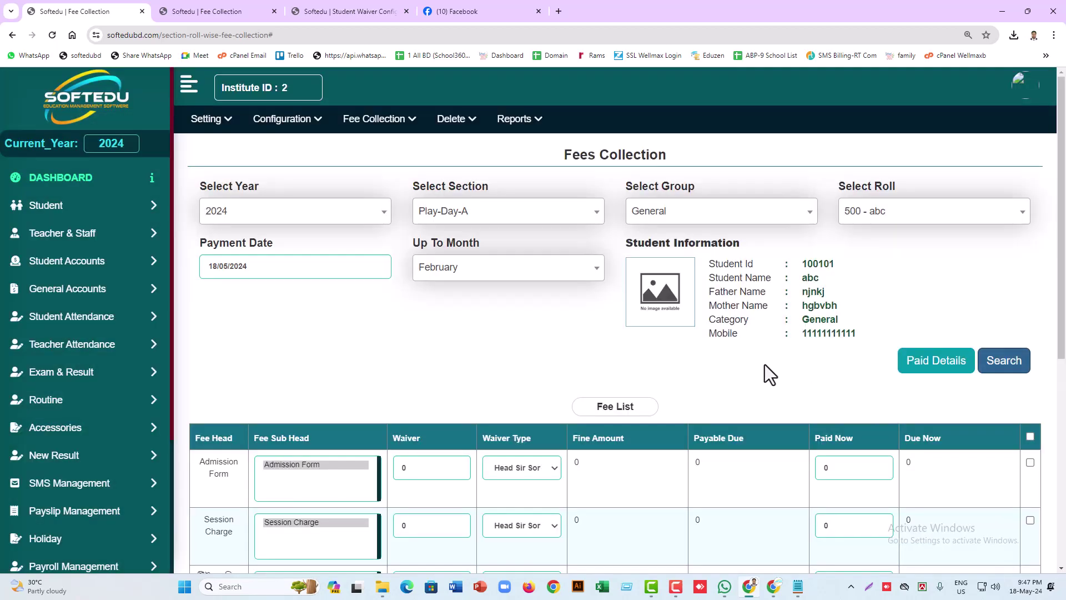
pyautogui.scroll(-4, 764, 365)
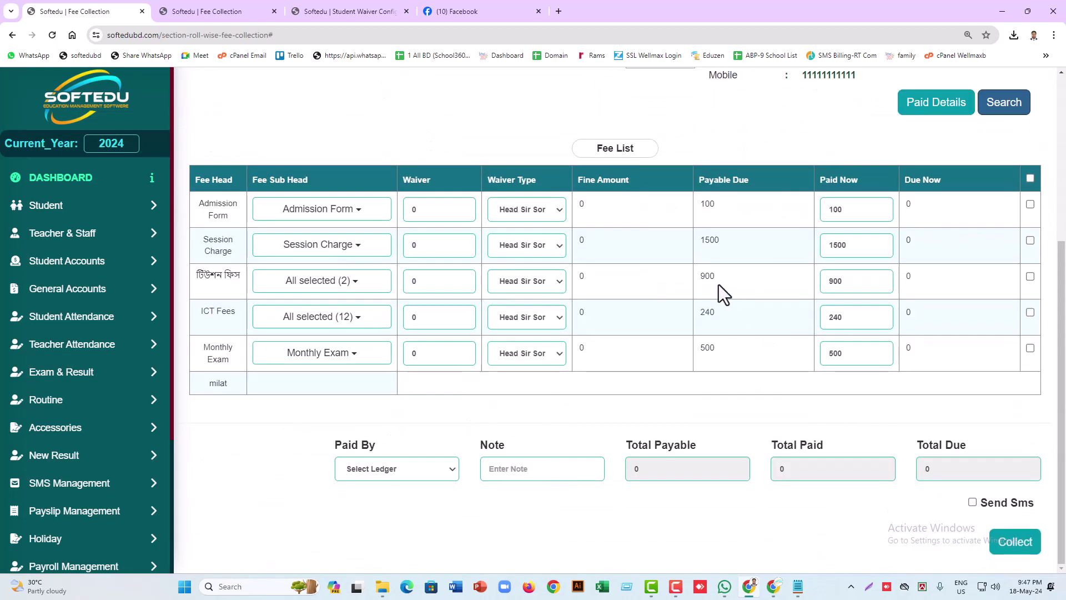
# Limit the টিউশন ফিস sub-heads to January and check the payable due without a waiver
pyautogui.click(333, 280)
pyautogui.click(311, 304)
pyautogui.click(300, 324)
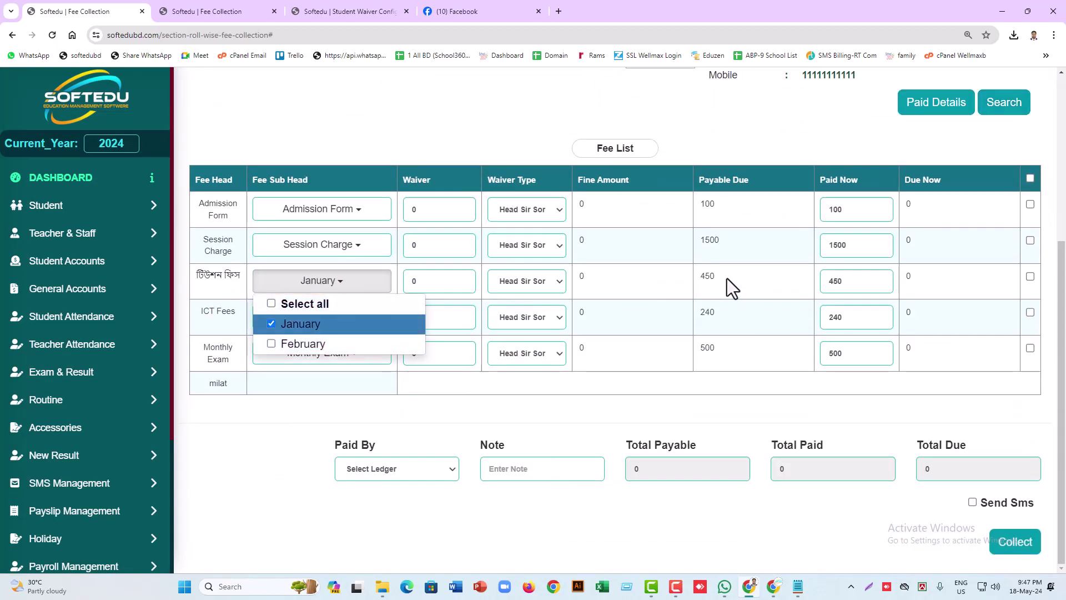
pyautogui.moveTo(727, 279); pyautogui.dragTo(665, 285)
pyautogui.scroll(5, 725, 395)
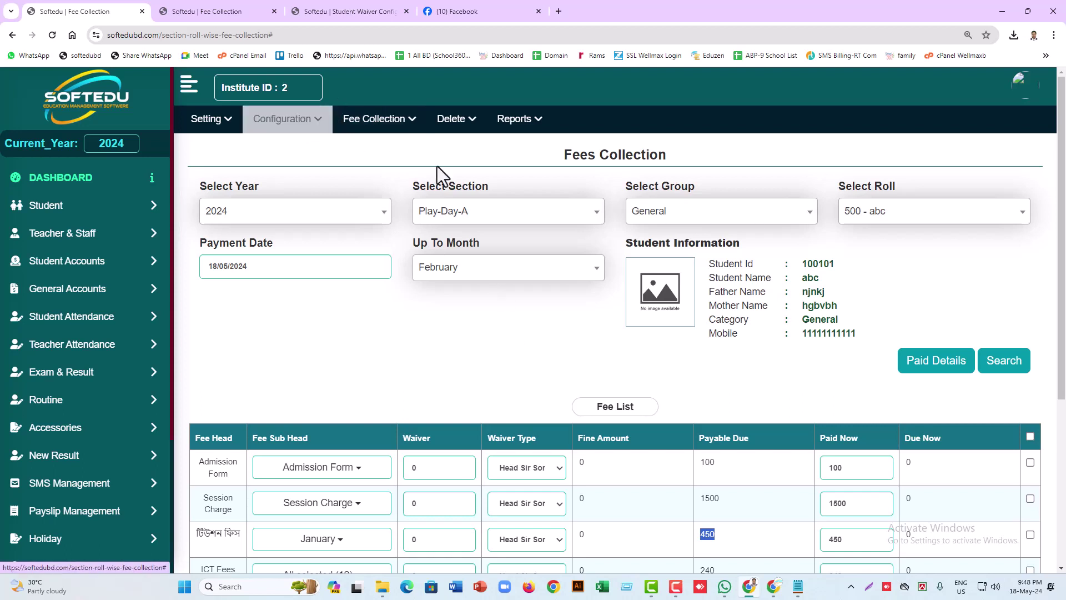
# Look over the fee heads in the Fee List, starting with Admission Form
pyautogui.click(879, 220)
pyautogui.click(674, 345)
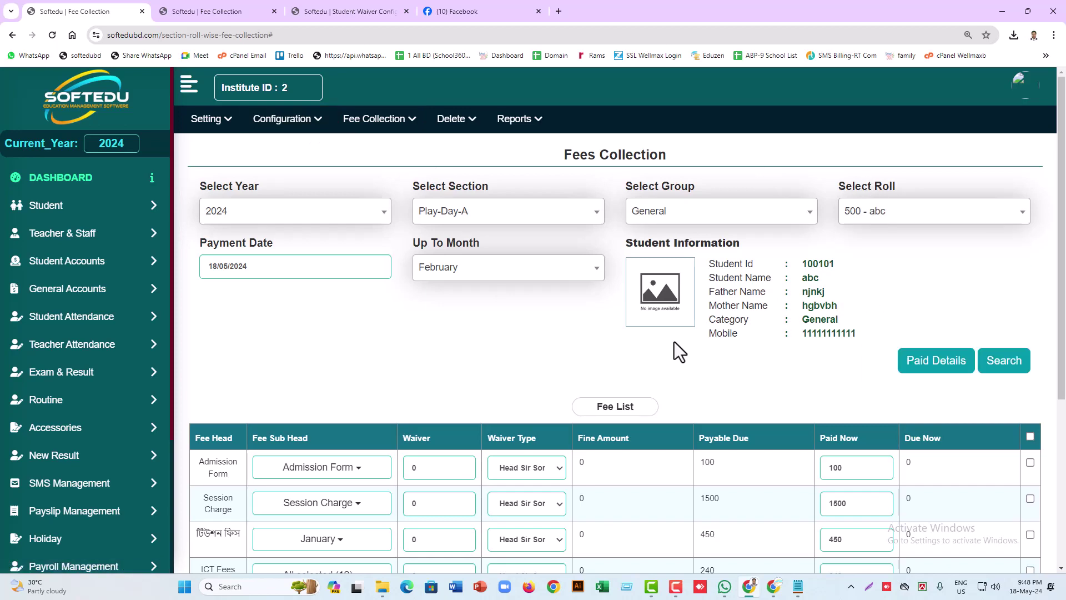
pyautogui.scroll(-1, 435, 361)
pyautogui.scroll(-2, 435, 357)
pyautogui.moveTo(234, 297); pyautogui.dragTo(209, 305)
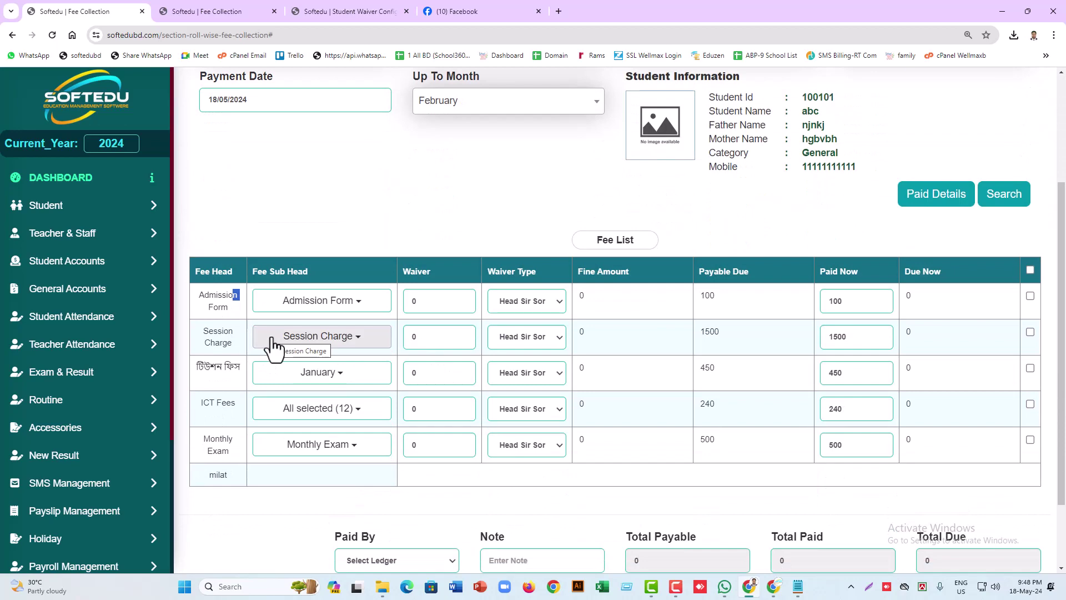
pyautogui.click(398, 217)
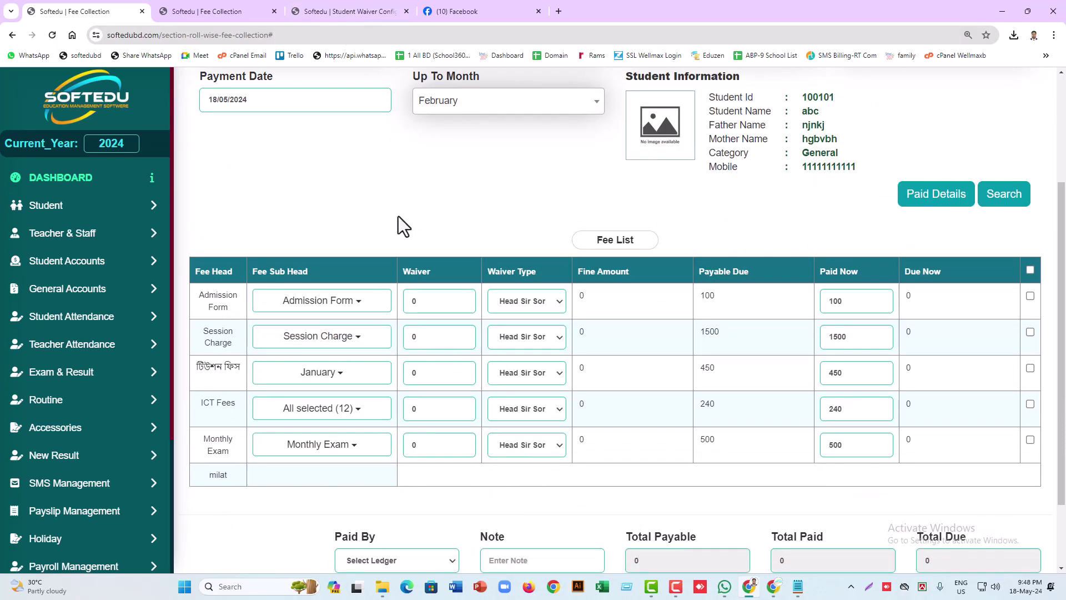
# Open the Sub Head Remove configuration and set the section to Play-Day-A for year 2024
pyautogui.scroll(3, 398, 216)
pyautogui.click(322, 120)
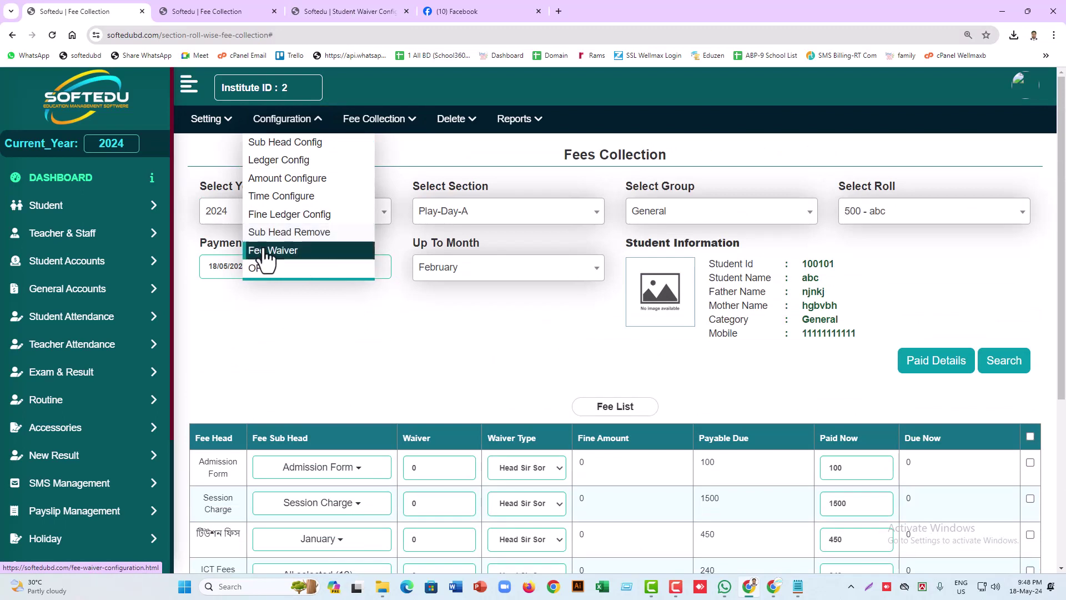
pyautogui.click(275, 233)
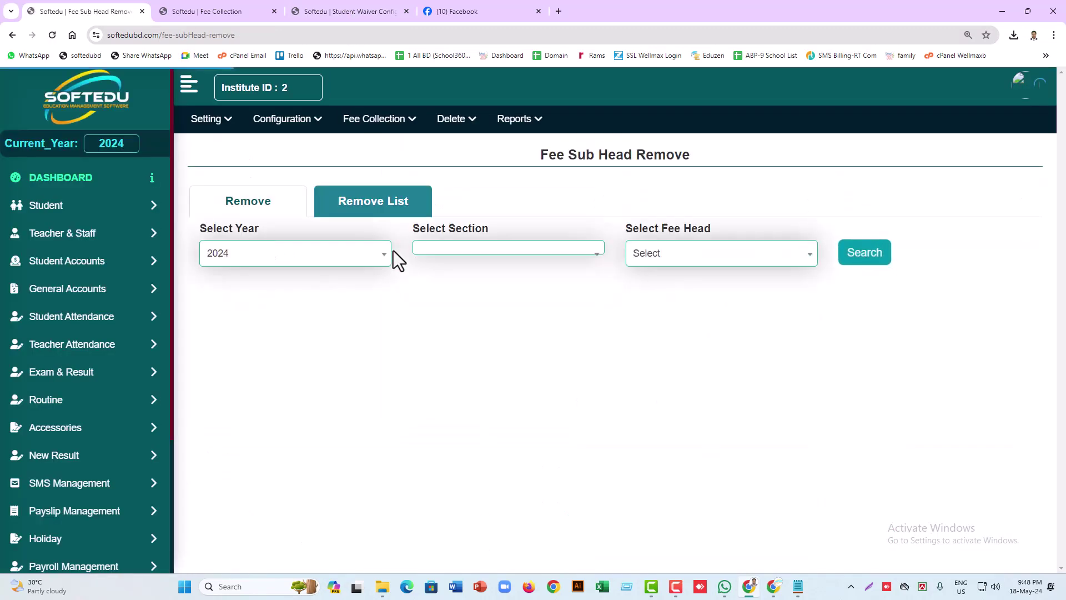
pyautogui.click(478, 260)
pyautogui.click(472, 335)
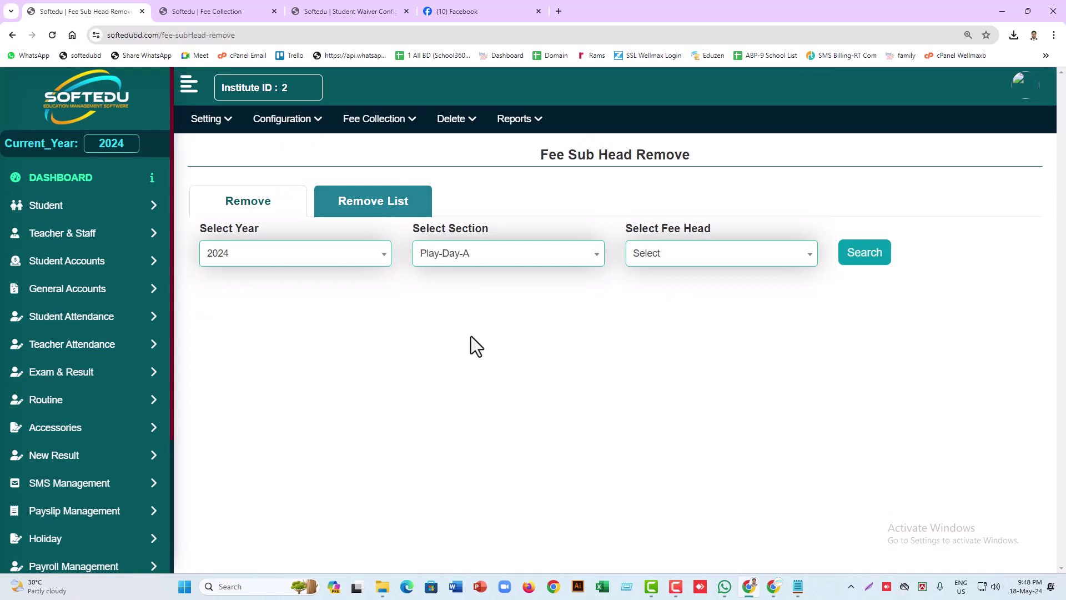
# Set the fee head to Admission and list the section's students for sub-head removal
pyautogui.click(695, 260)
pyautogui.click(666, 339)
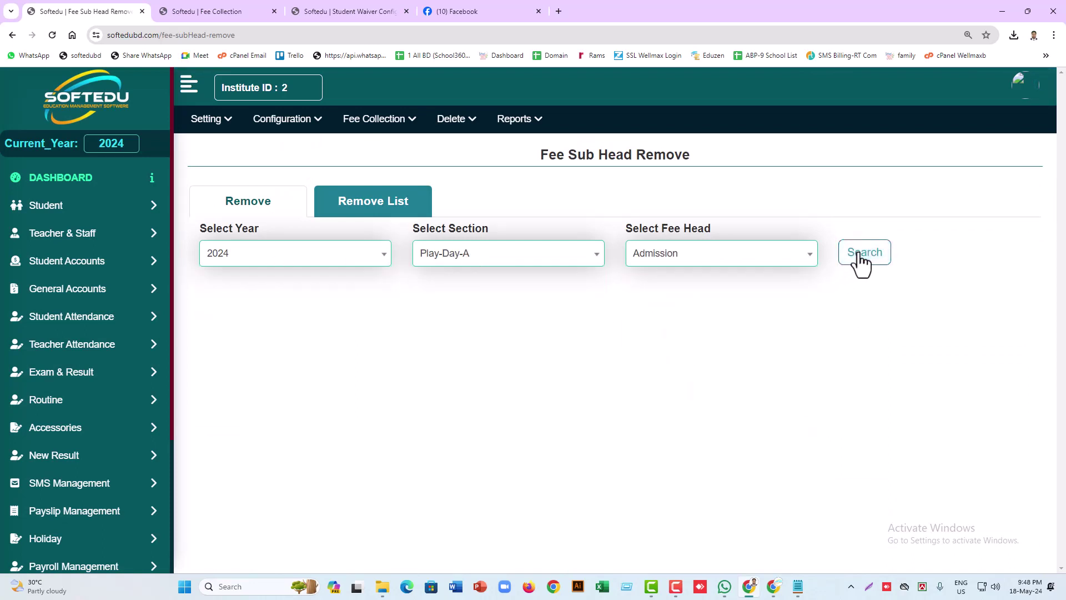
pyautogui.click(638, 264)
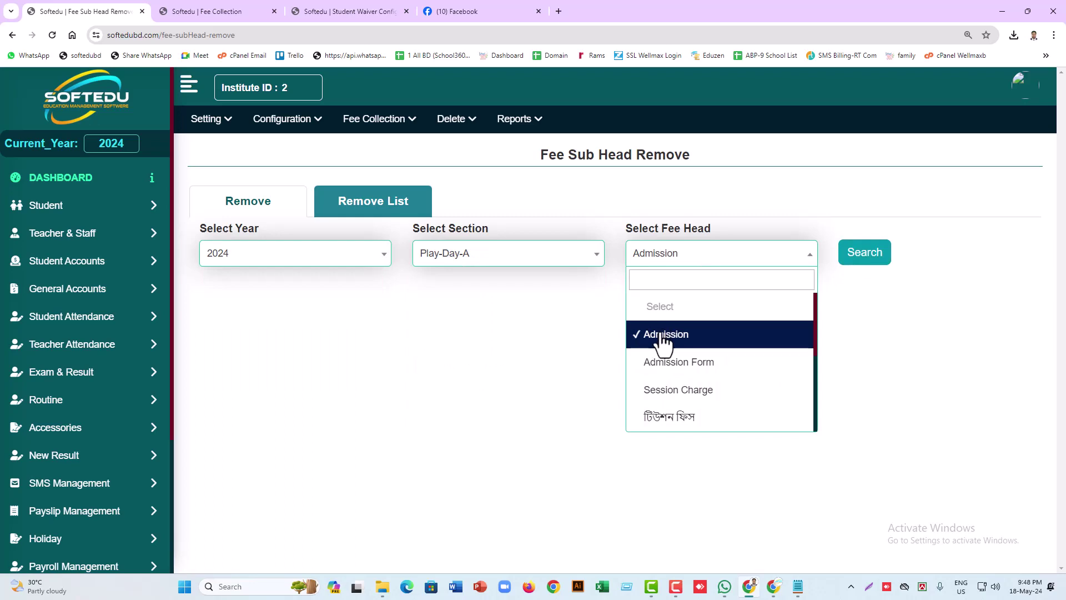
pyautogui.click(664, 336)
pyautogui.click(860, 257)
pyautogui.scroll(-2, 553, 380)
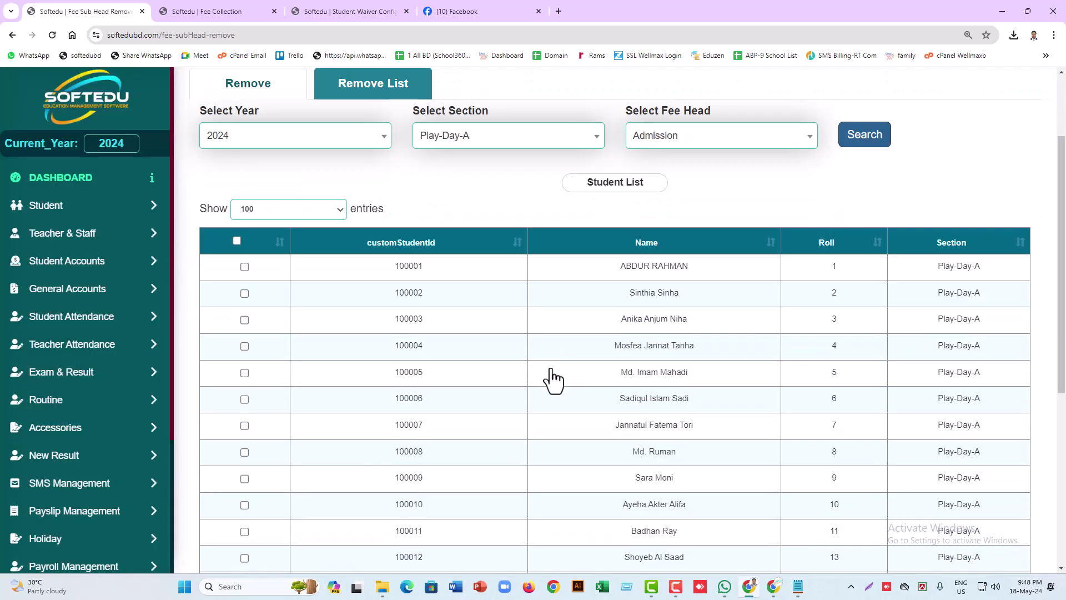
# Select the student with roll 102 in the Student List and process the selection for sub-head removal
pyautogui.scroll(-6, 552, 380)
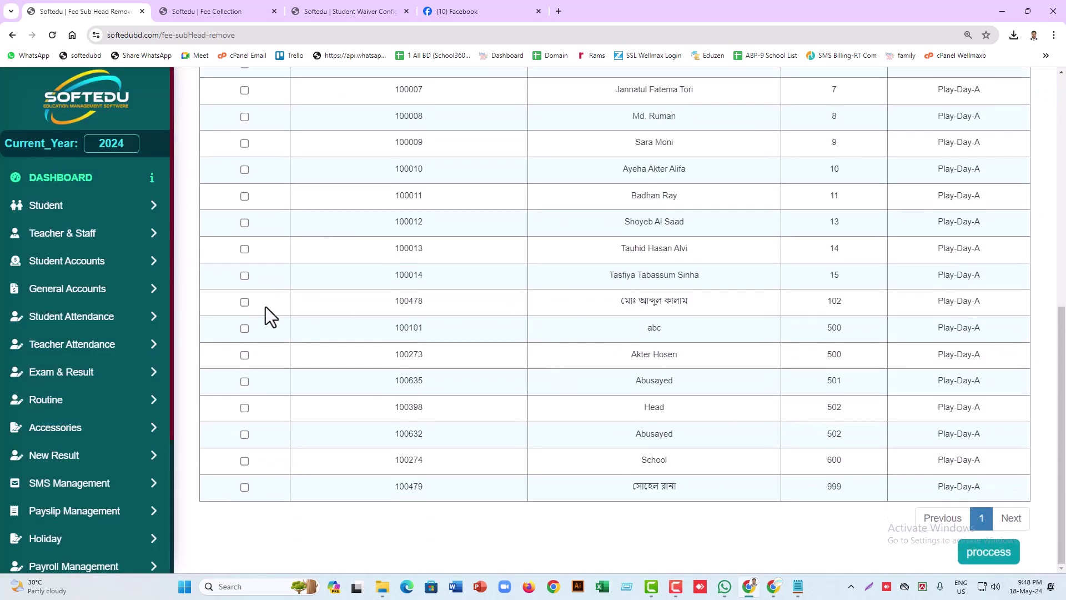
pyautogui.click(244, 302)
pyautogui.click(991, 553)
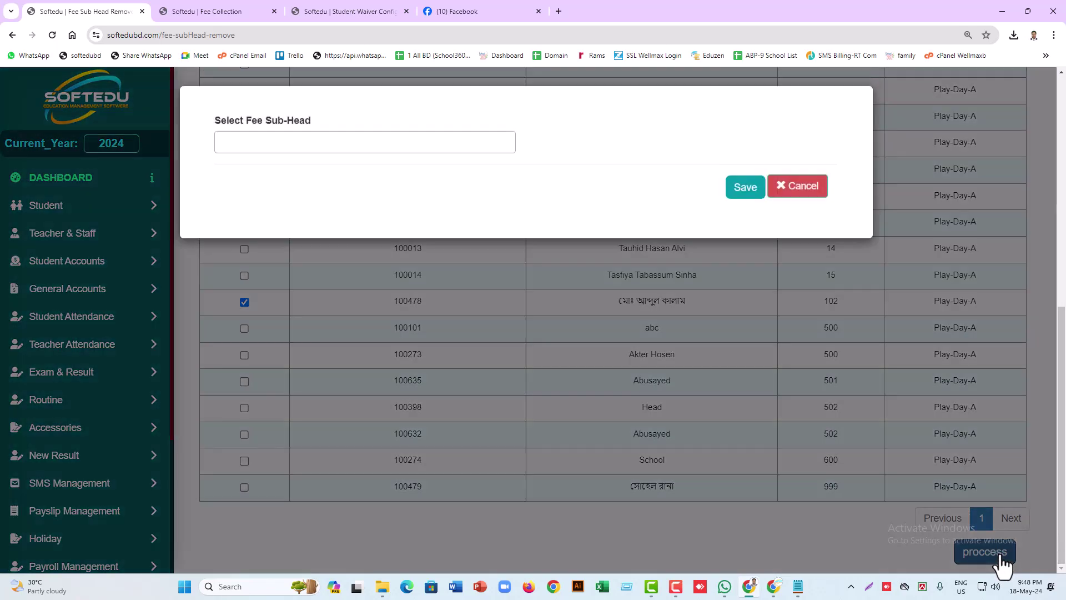
# Choose Admission as the fee sub-head to remove and save the removal
pyautogui.click(326, 139)
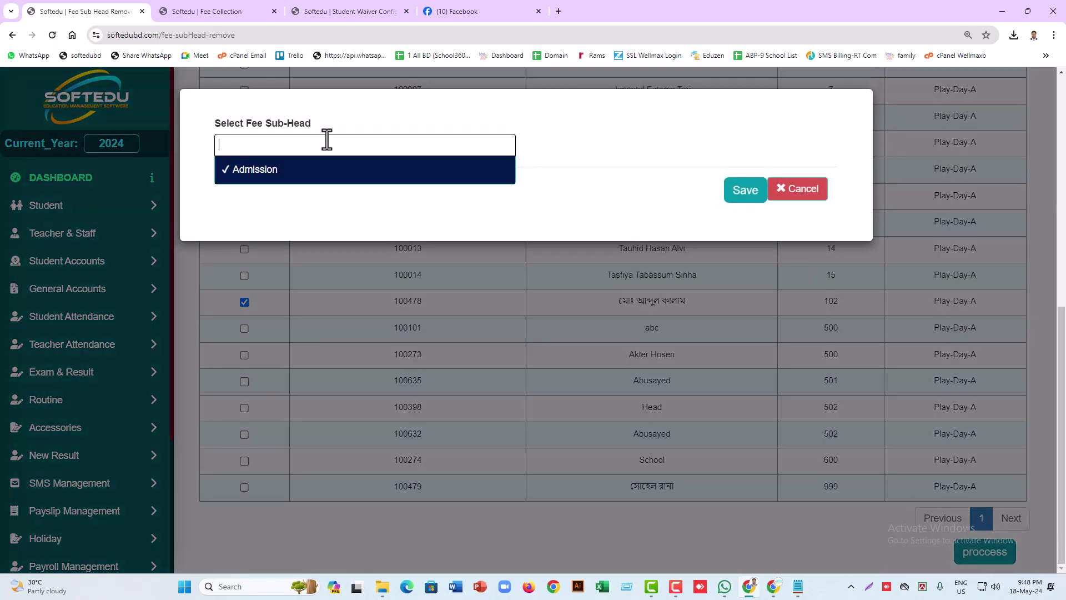
pyautogui.click(266, 178)
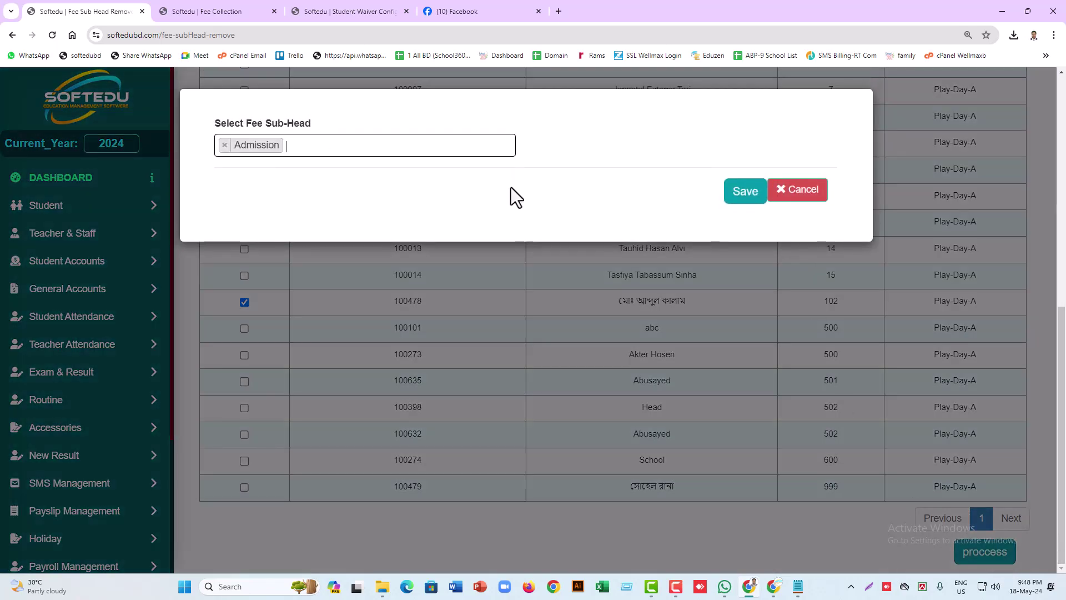
pyautogui.click(745, 195)
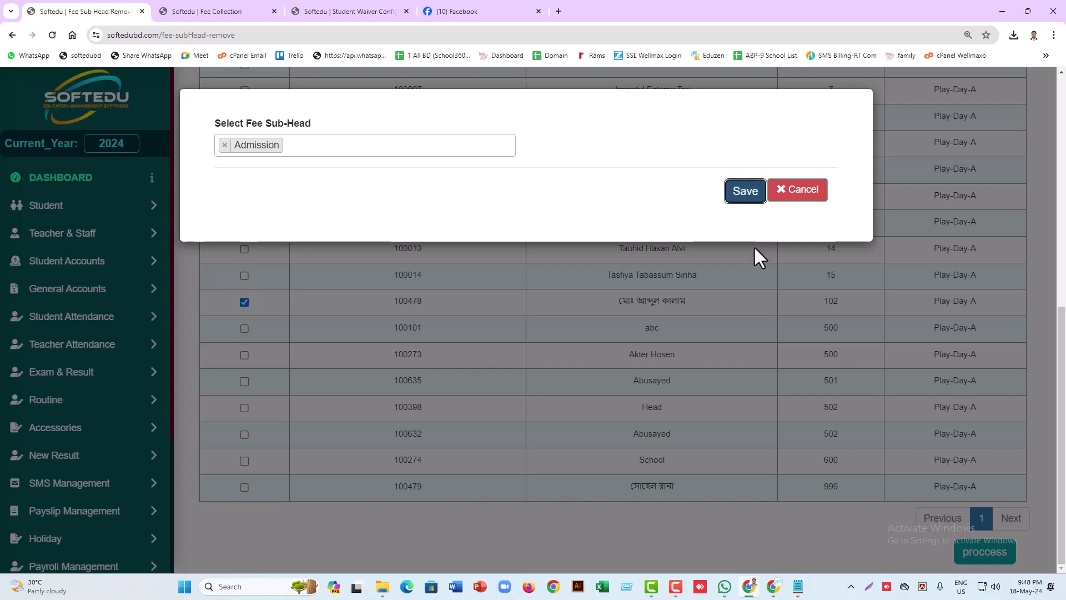
pyautogui.click(746, 194)
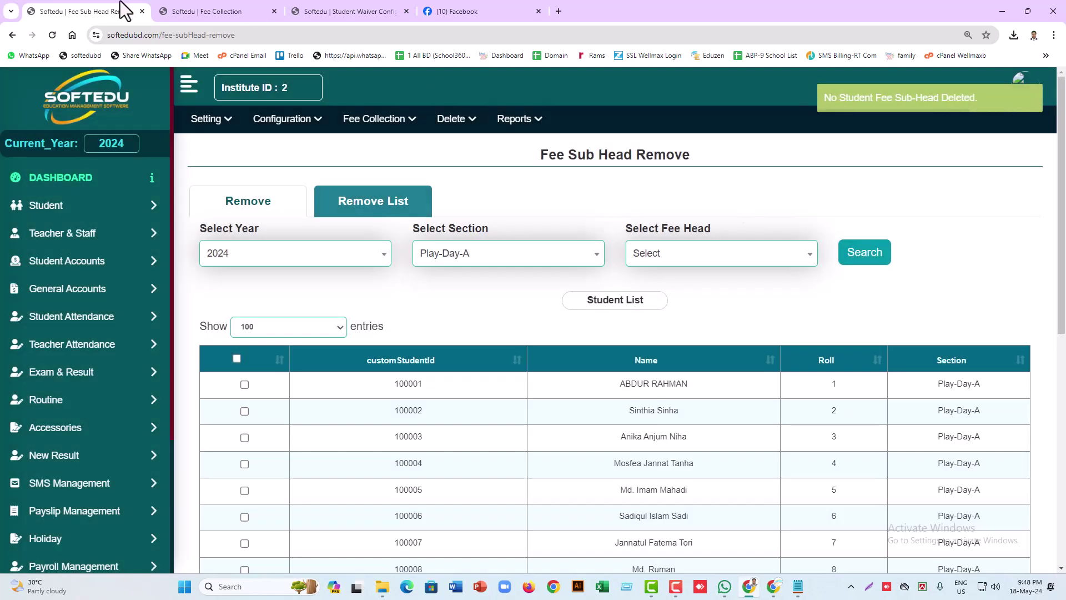
# Open the Fees Collection form and set year 2024, section Play-Day-A and group General
pyautogui.click(188, 10)
pyautogui.click(148, 15)
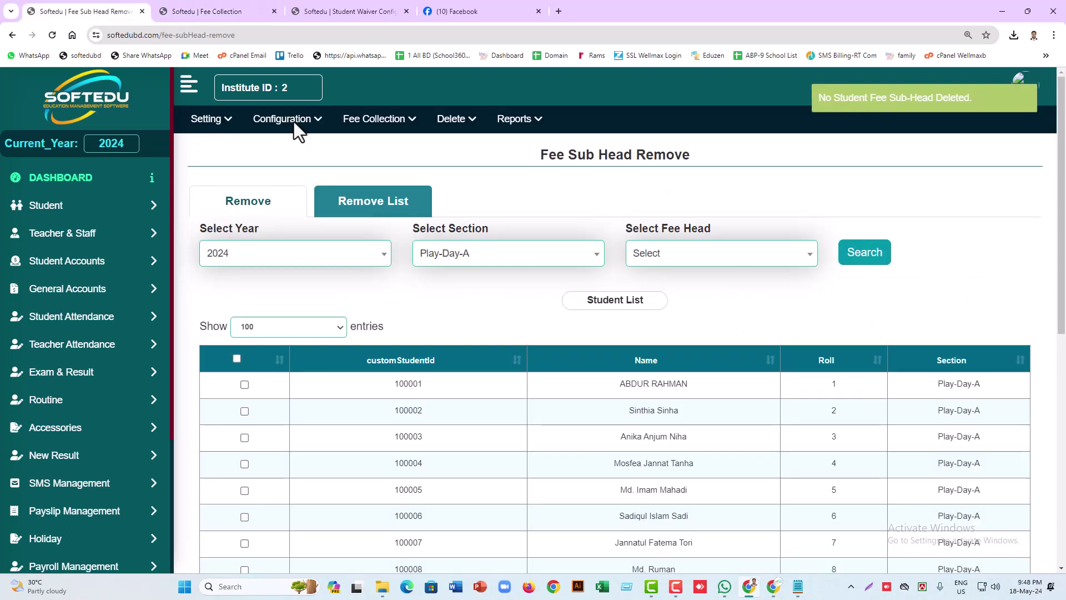
pyautogui.click(378, 119)
pyautogui.click(379, 146)
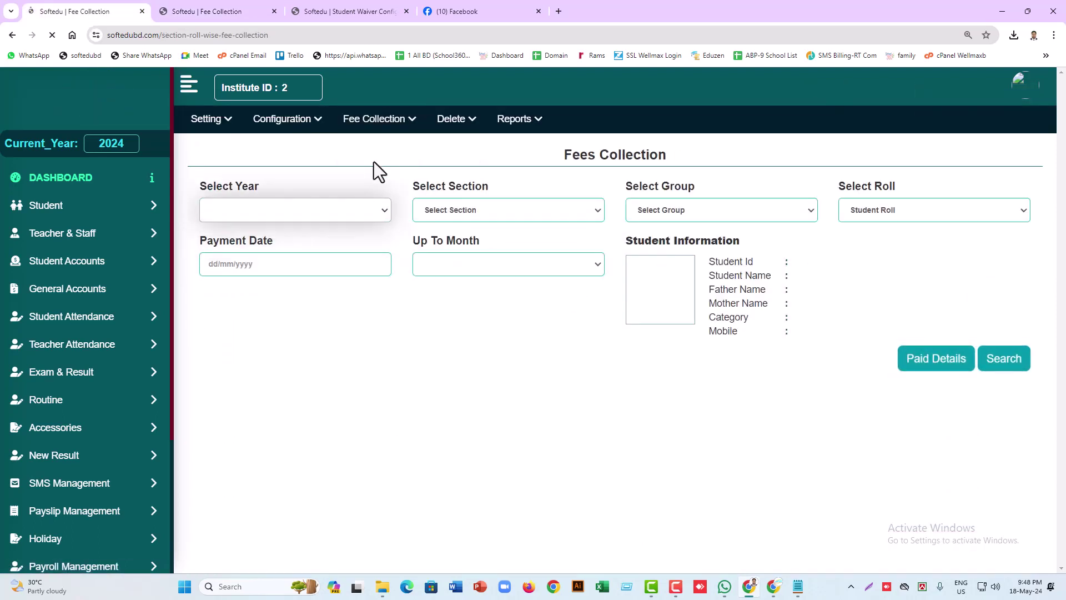
pyautogui.click(374, 215)
pyautogui.click(257, 286)
pyautogui.click(455, 222)
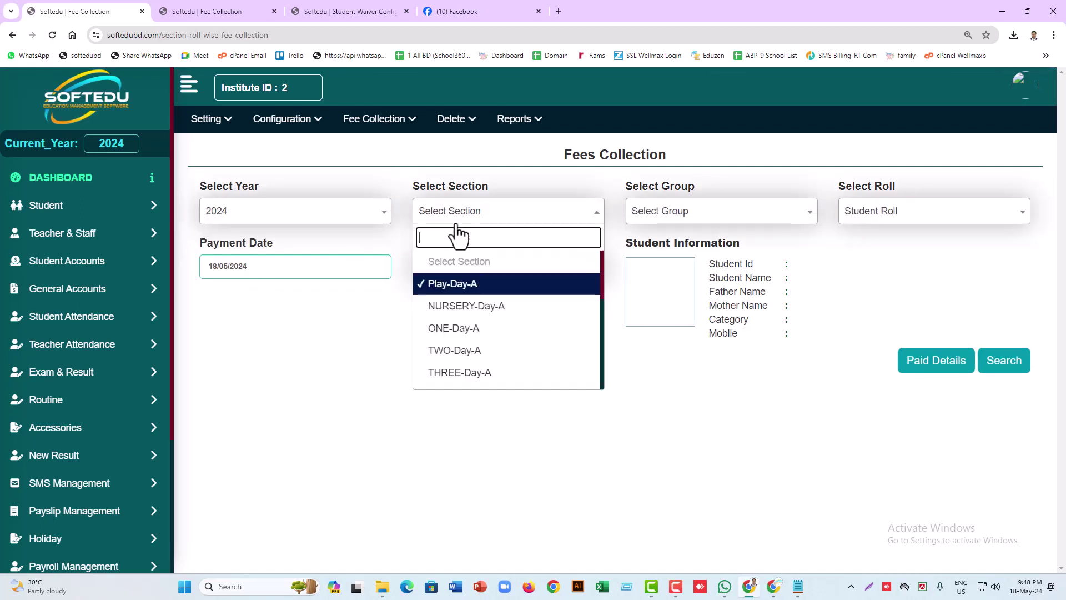
pyautogui.click(457, 286)
pyautogui.click(663, 214)
pyautogui.click(672, 286)
# Find roll 102 among the student rolls and select that student for fee collection
pyautogui.click(905, 217)
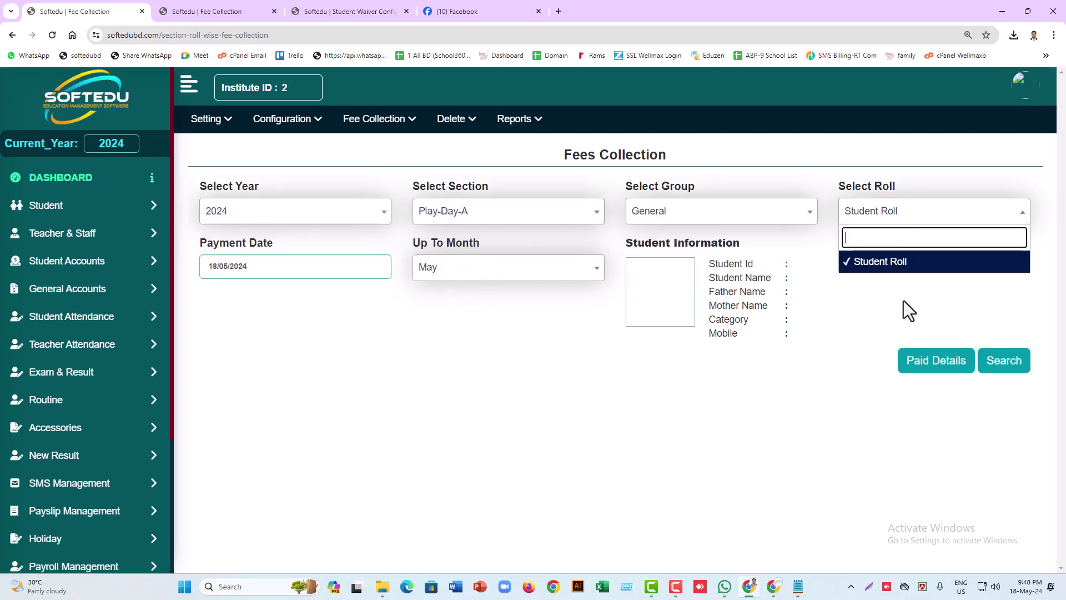
pyautogui.click(892, 262)
pyautogui.click(875, 214)
pyautogui.click(875, 214)
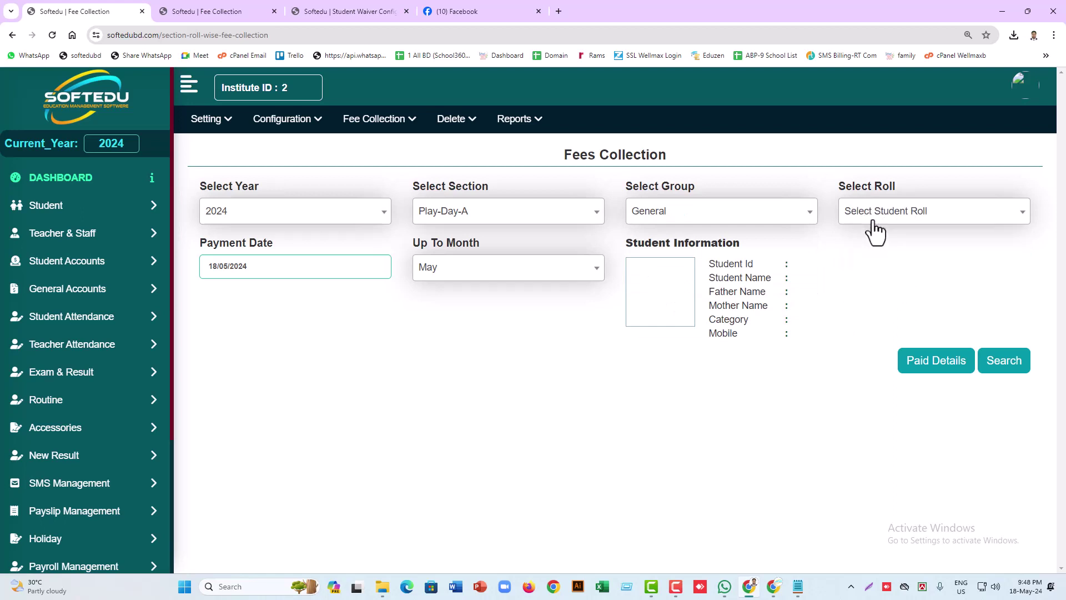
pyautogui.click(875, 216)
pyautogui.write('102')
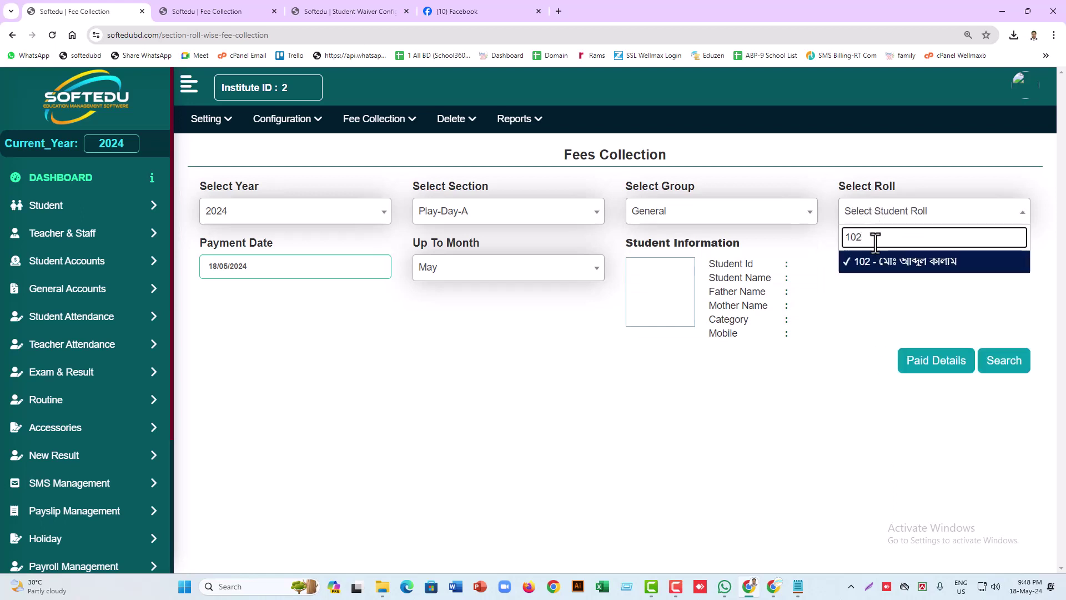
pyautogui.click(878, 261)
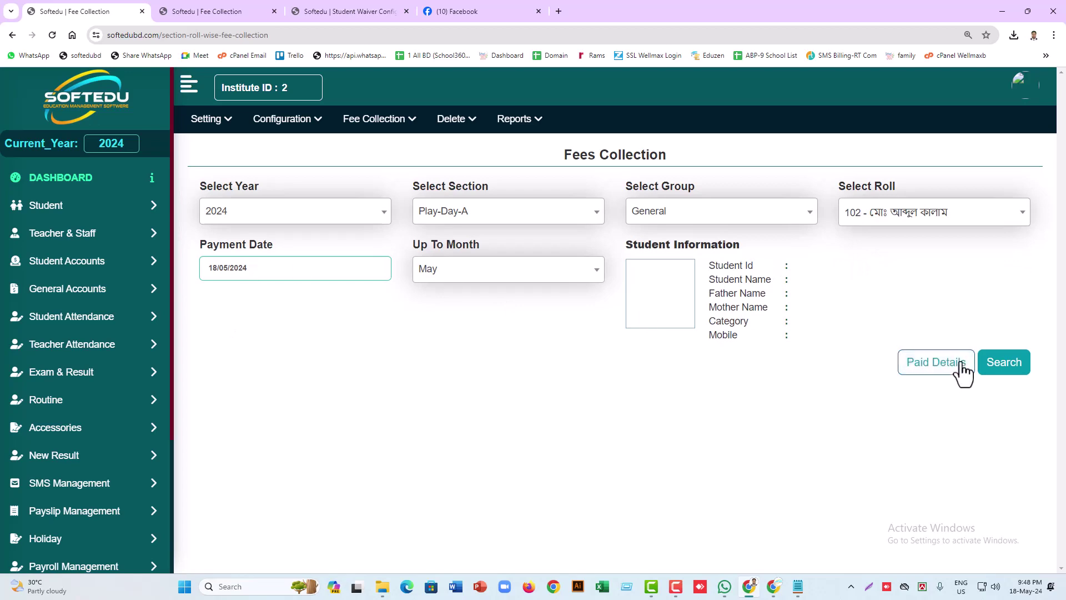
# Set Up To Month to January, search the fees of the student with roll 102 and review the fee heads
pyautogui.click(444, 276)
pyautogui.click(445, 315)
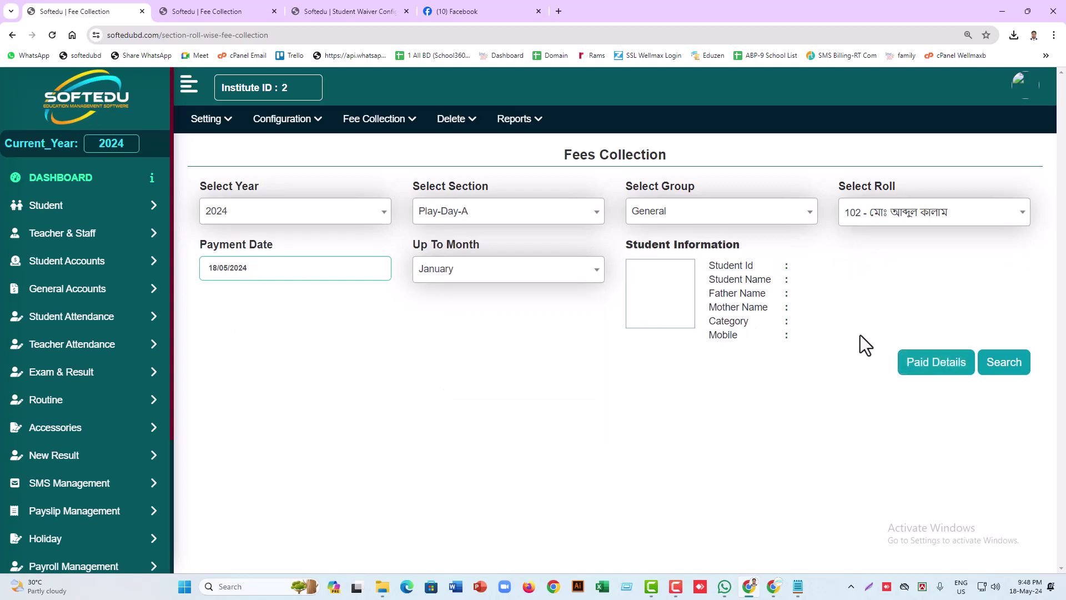
pyautogui.click(1007, 367)
pyautogui.scroll(-5, 613, 347)
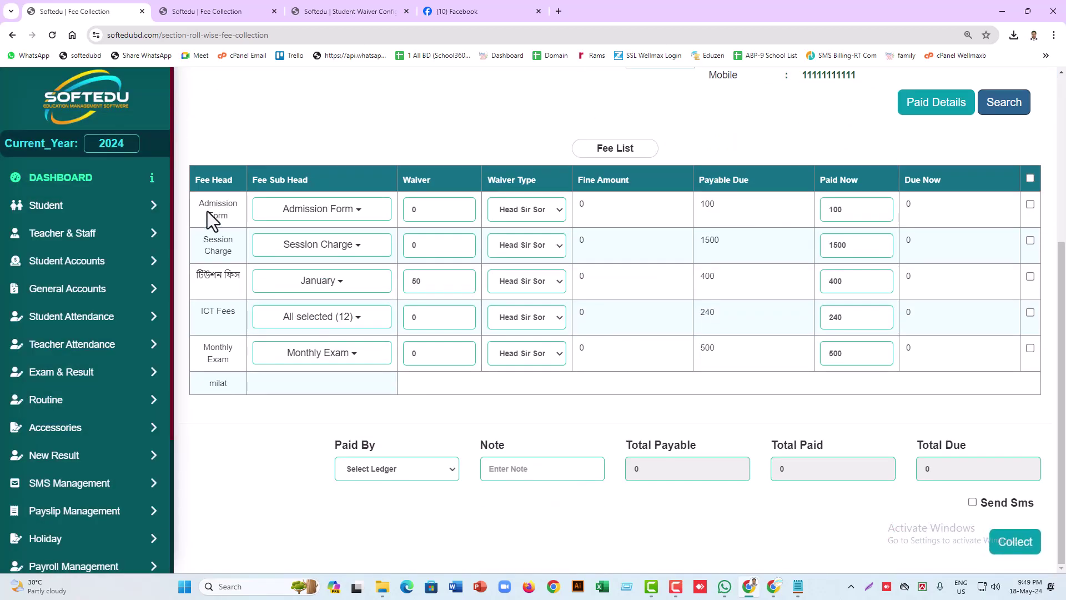
pyautogui.scroll(2, 226, 225)
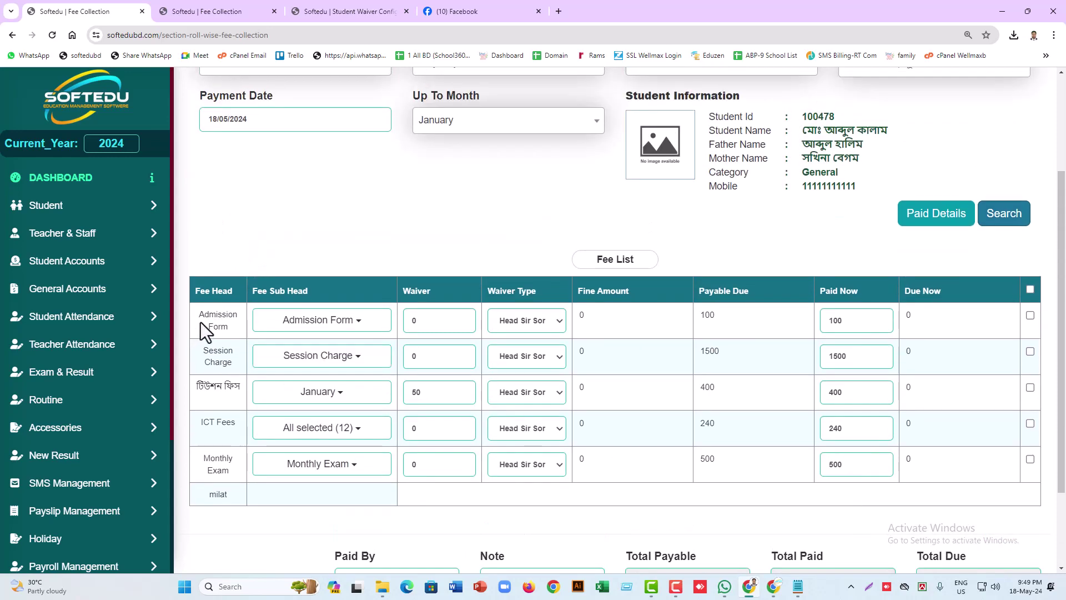
pyautogui.scroll(3, 346, 341)
# Search the January fees of the student with roll 500 (abc), and of the student with roll 501 for comparison
pyautogui.click(860, 220)
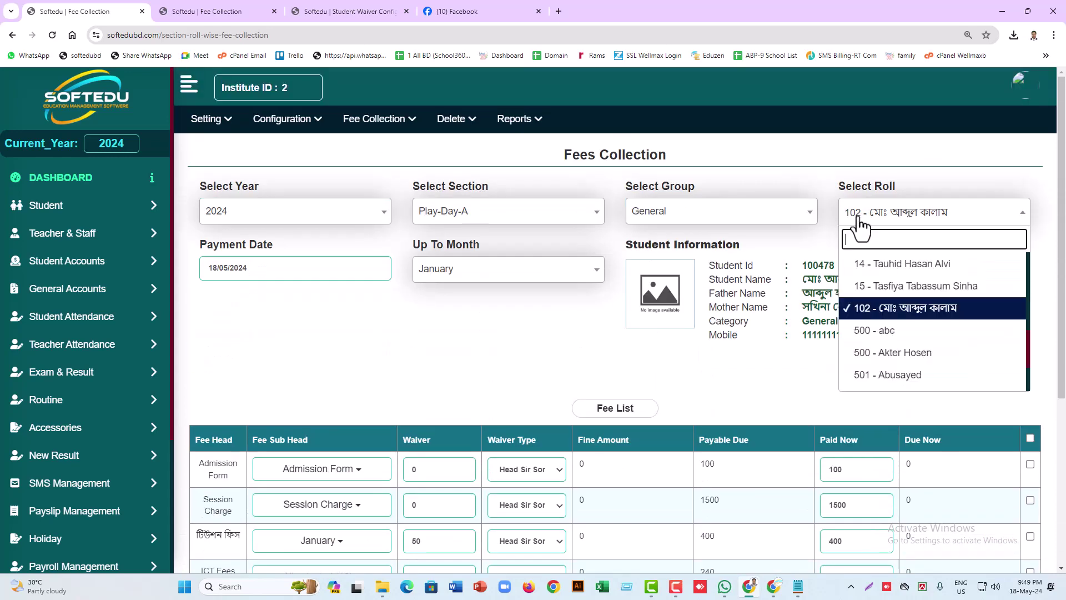
pyautogui.click(884, 331)
pyautogui.click(1000, 361)
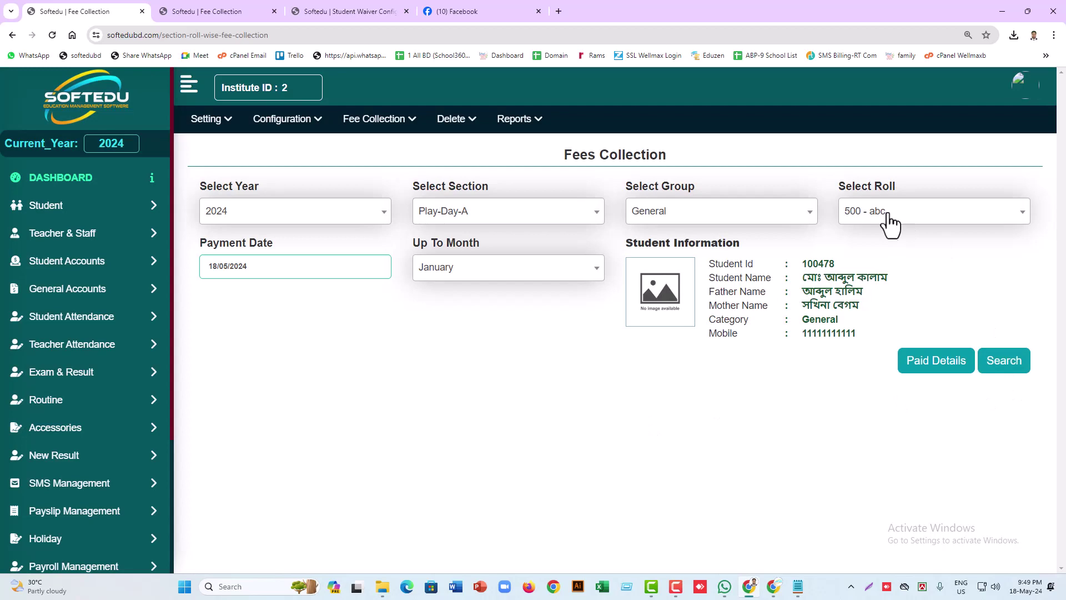
pyautogui.click(890, 223)
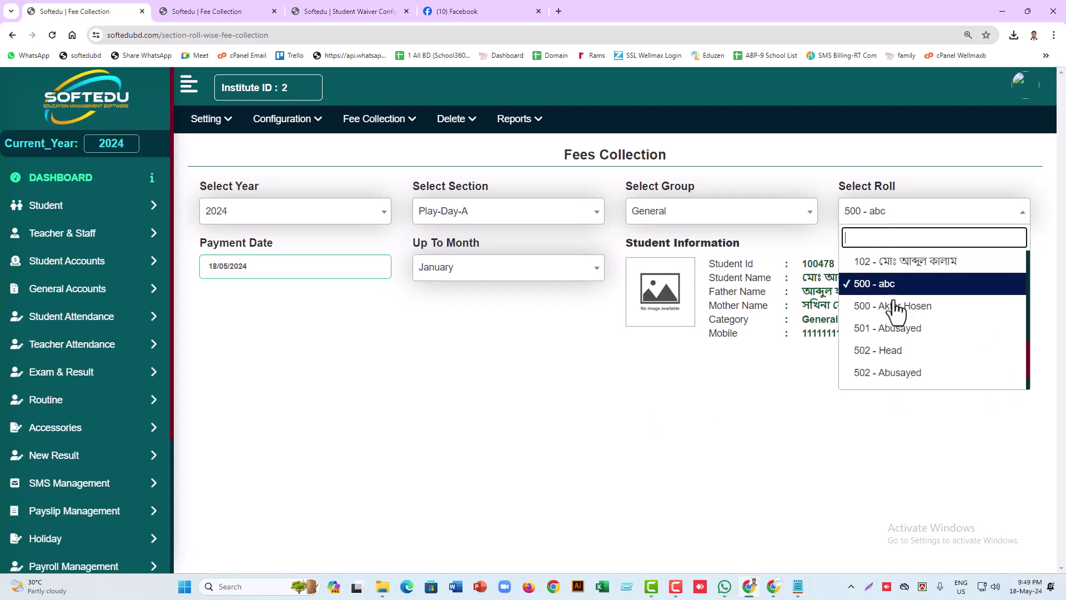
pyautogui.click(894, 305)
pyautogui.click(998, 362)
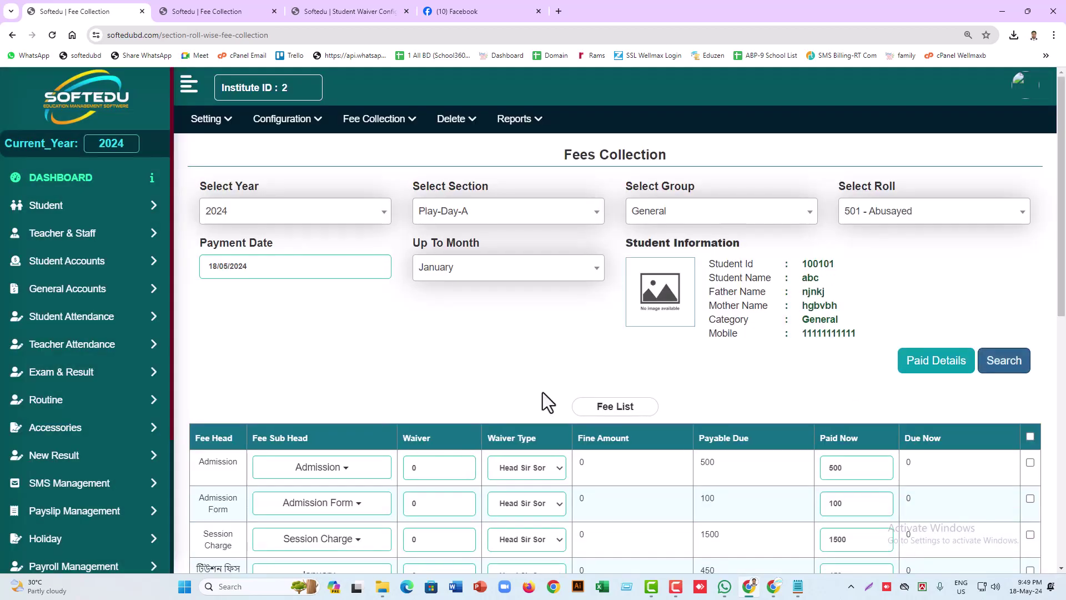
# Examine the Admission and Admission Form fee heads in the Fee List of the comparison student
pyautogui.scroll(-3, 542, 392)
pyautogui.moveTo(195, 294); pyautogui.dragTo(241, 295)
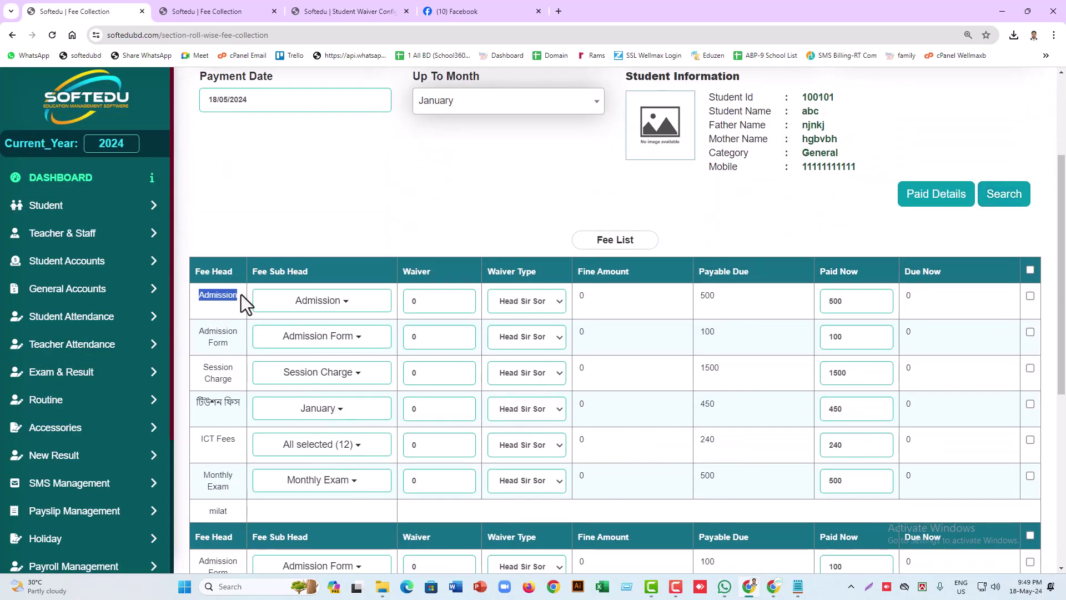
pyautogui.moveTo(200, 338); pyautogui.dragTo(235, 349)
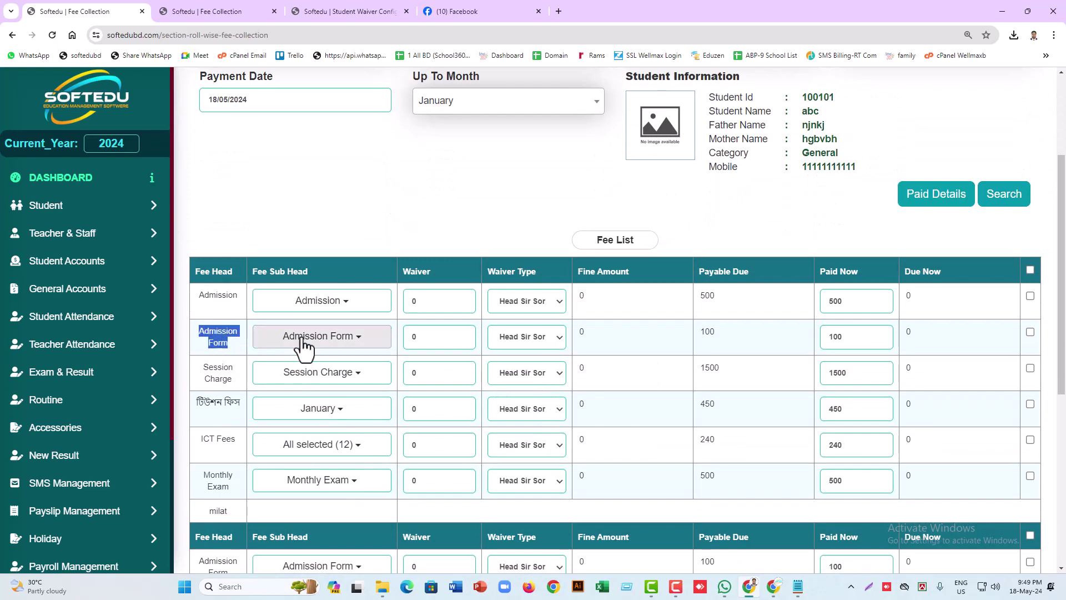
pyautogui.scroll(3, 866, 189)
# Switch the selected student back to roll 102 in the Fees Collection form
pyautogui.click(888, 214)
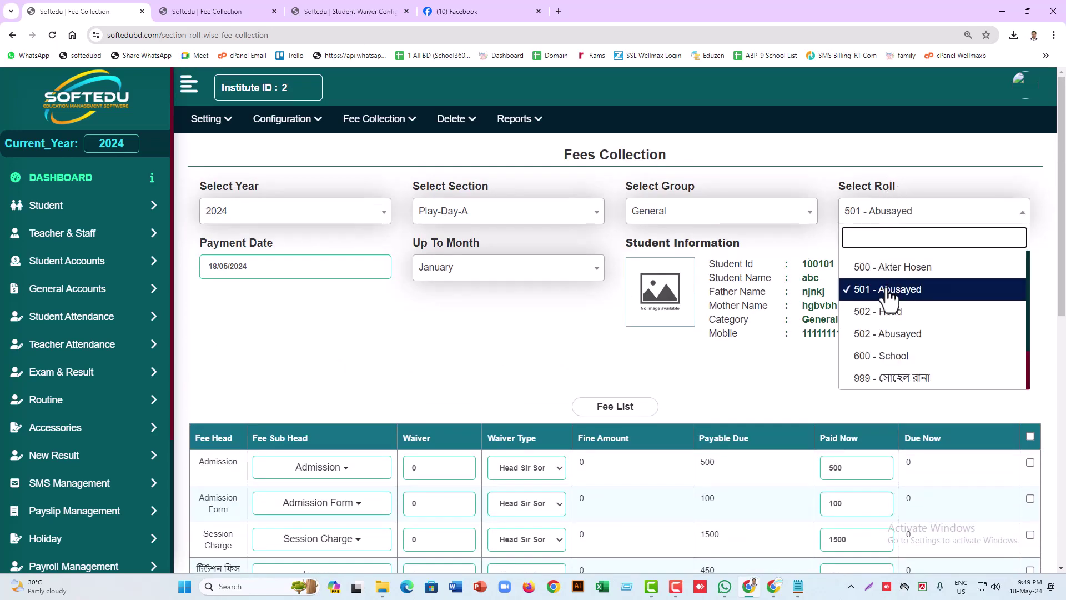
pyautogui.scroll(2, 889, 286)
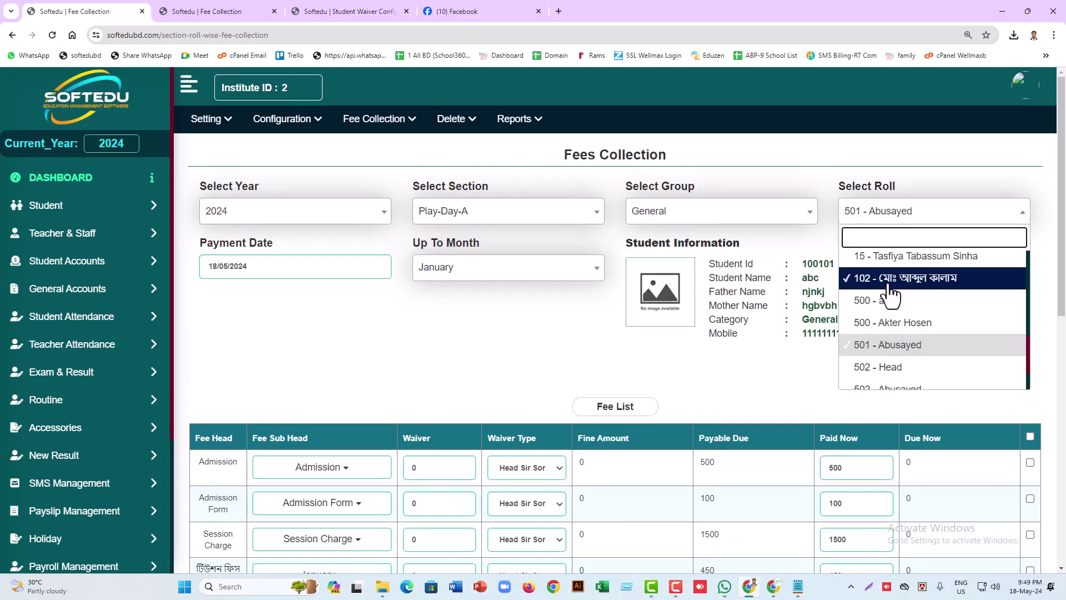
pyautogui.click(890, 279)
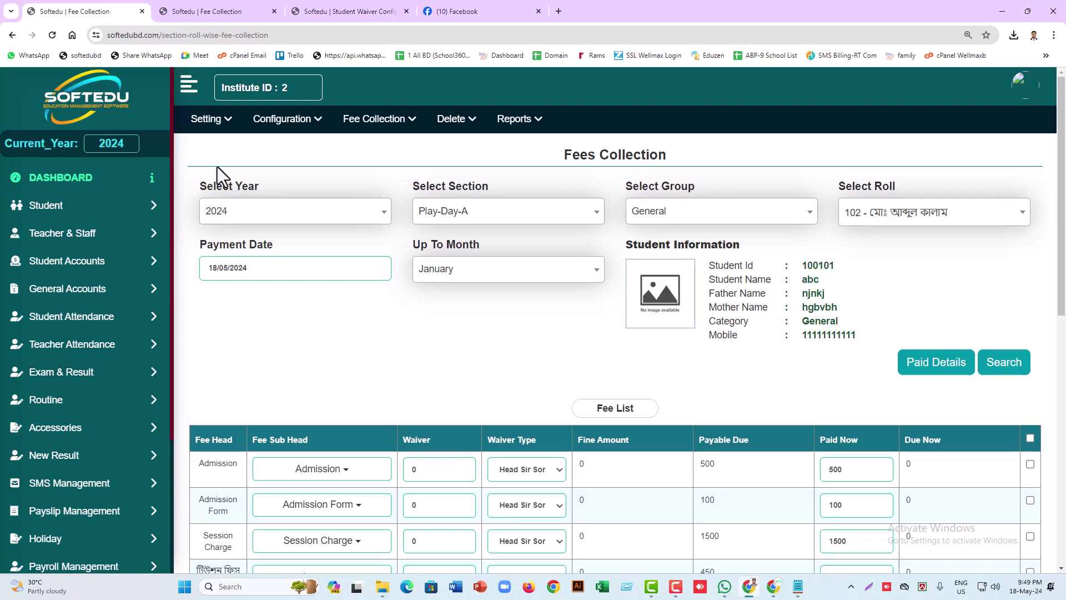
pyautogui.click(308, 124)
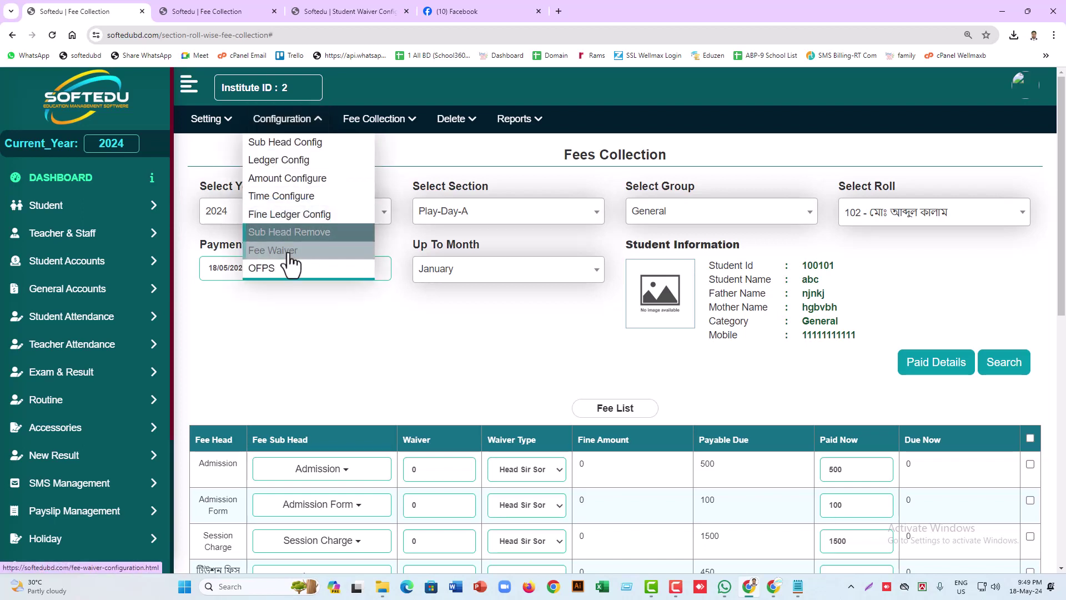
pyautogui.click(418, 320)
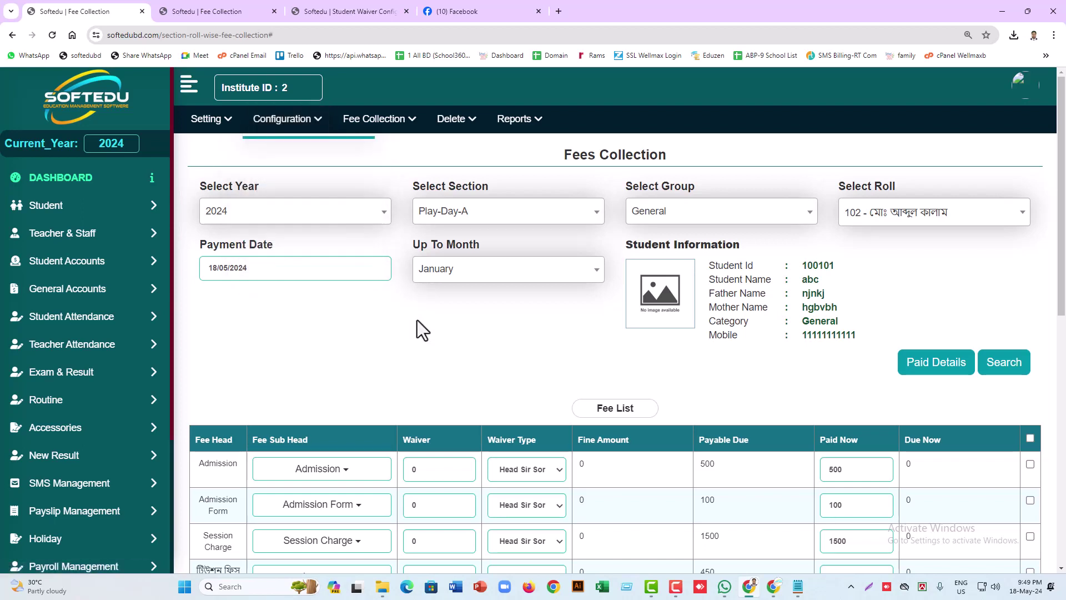